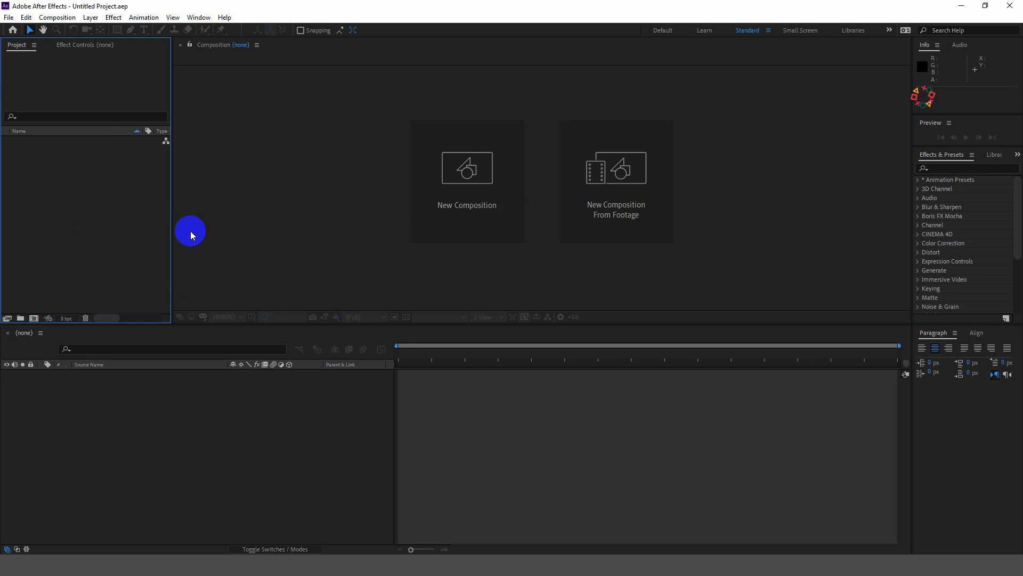
Import Strom-Movie-Poster-Design.psd from Downloads > Motion Poster > main project file as Composition - Retain Layer Sizes with editable layer styles.
double_click(74, 189)
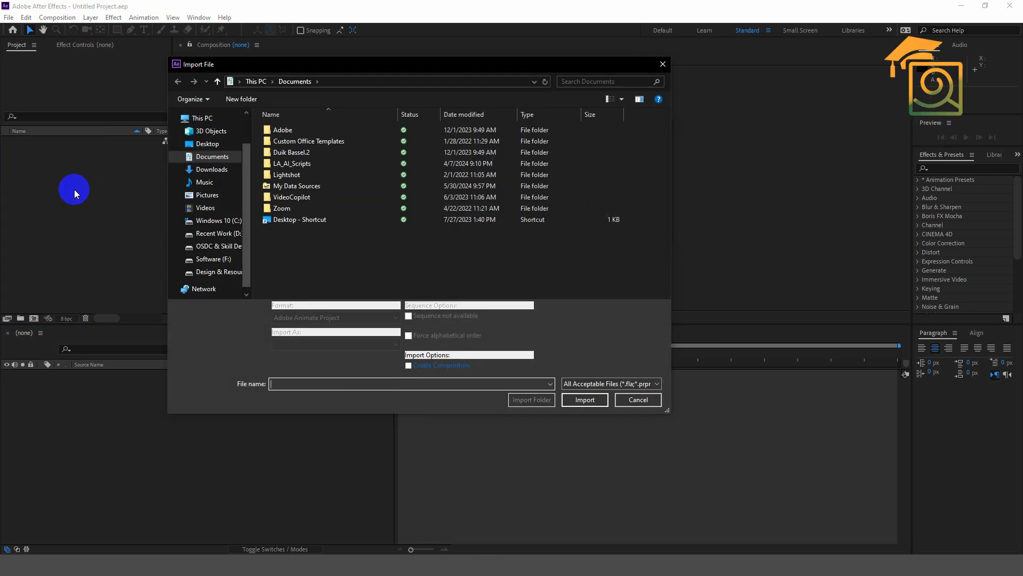
left_click(209, 172)
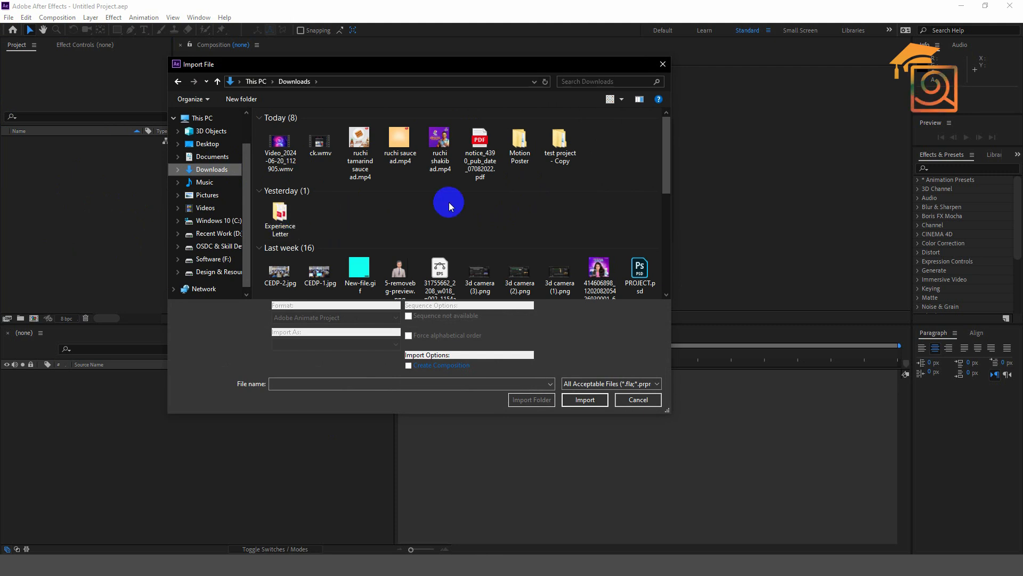
double_click(520, 141)
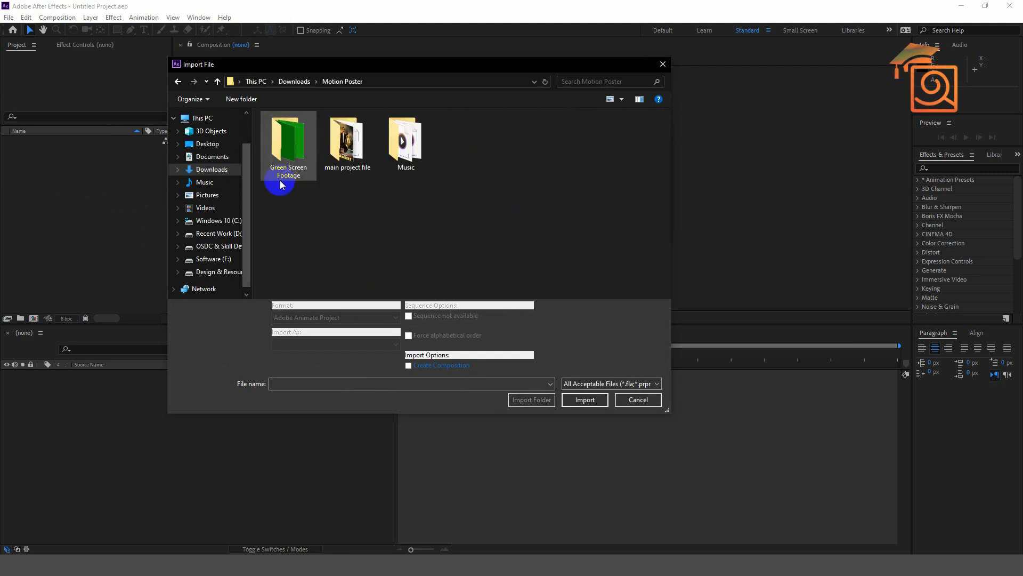
double_click(345, 140)
left_click(289, 232)
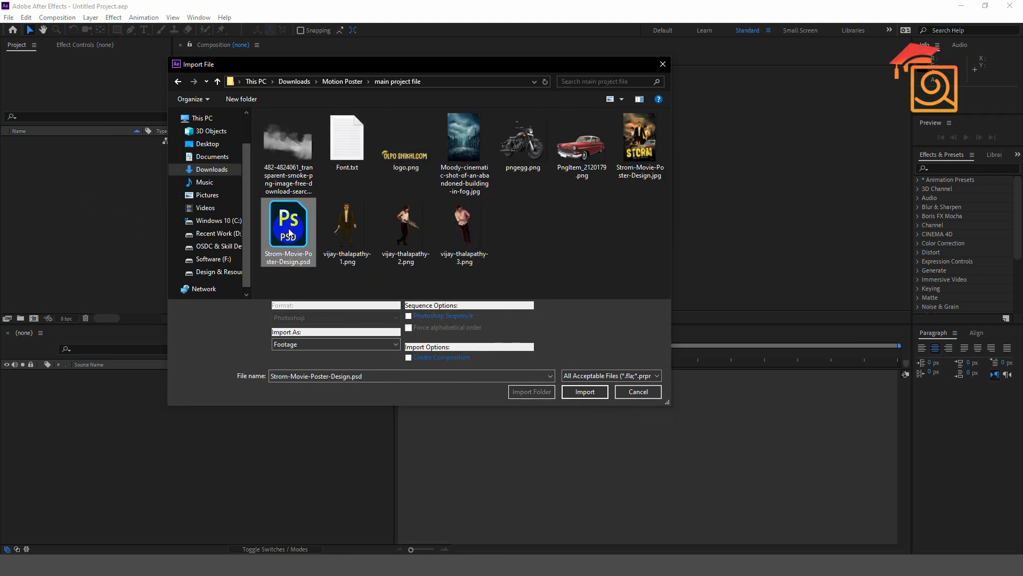
left_click(293, 344)
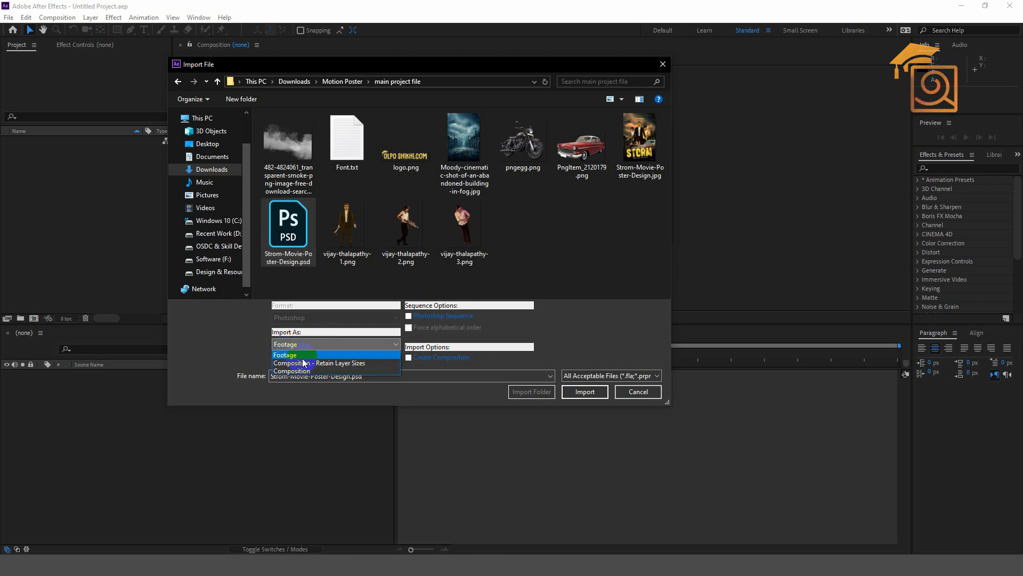
left_click(354, 362)
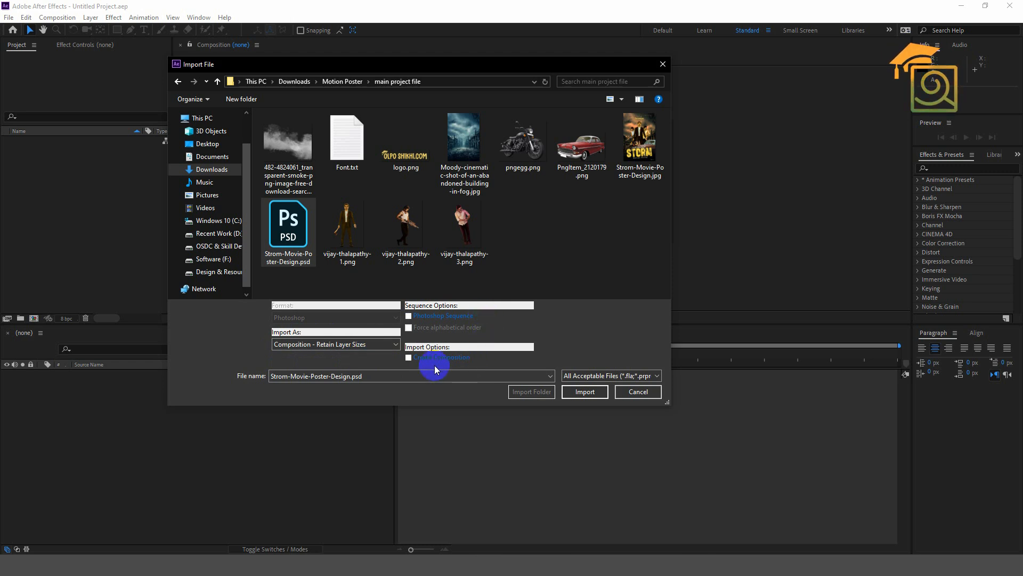
left_click(584, 393)
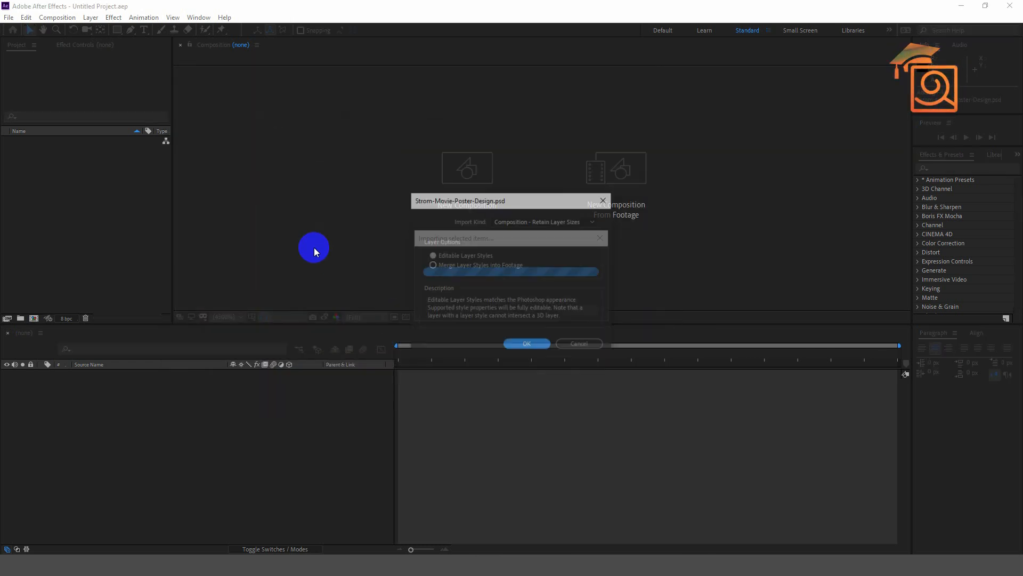
left_click_drag(447, 200, 298, 140)
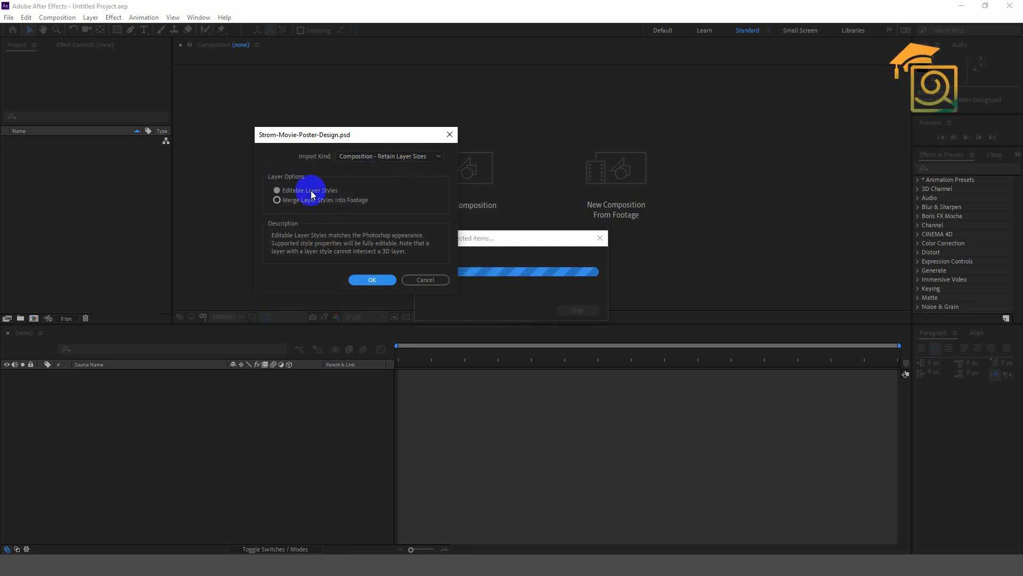
left_click(372, 280)
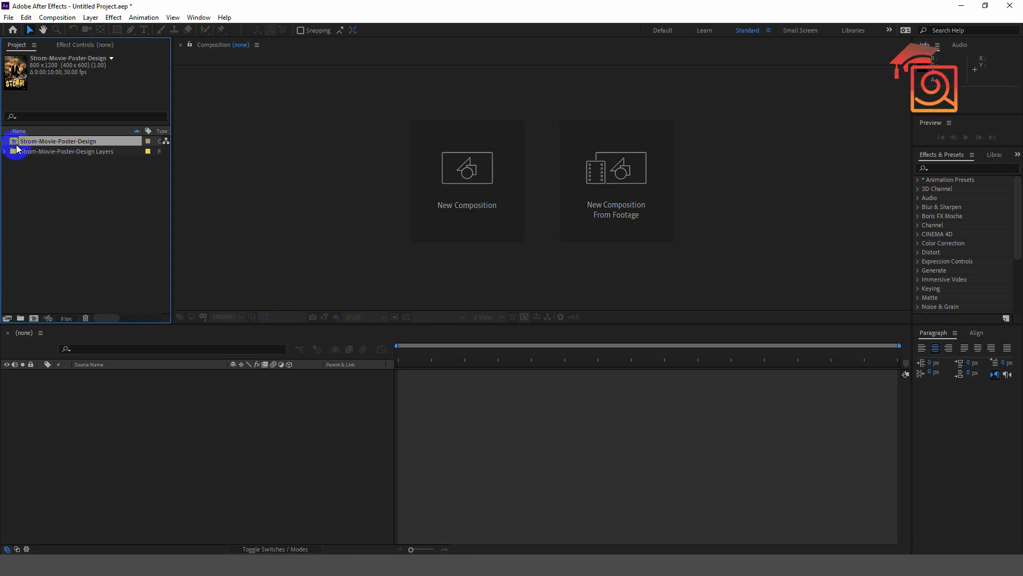
Open the Strom-Movie-Poster-Design composition and review its composition settings.
double_click(13, 142)
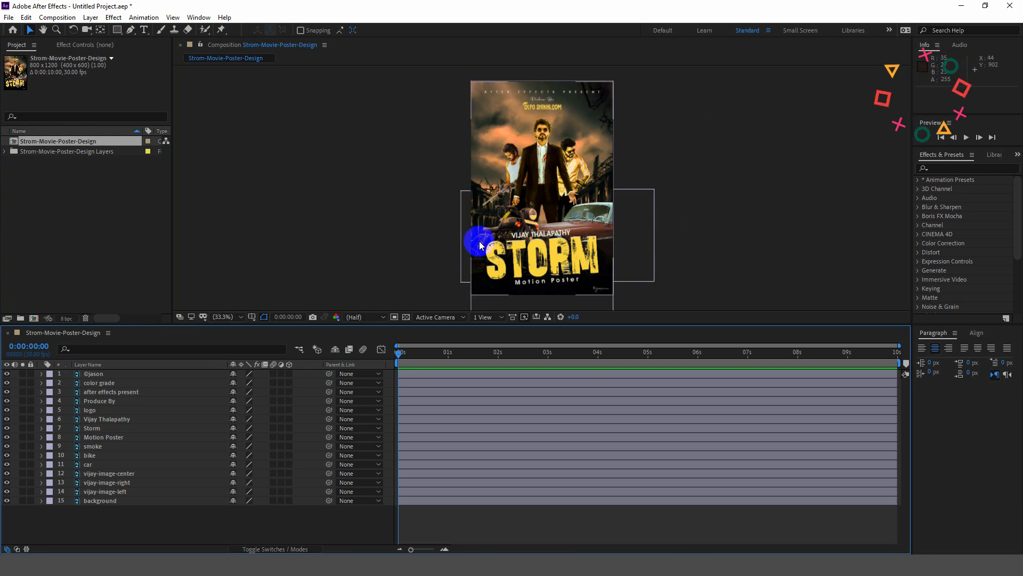
key("ctrl+k")
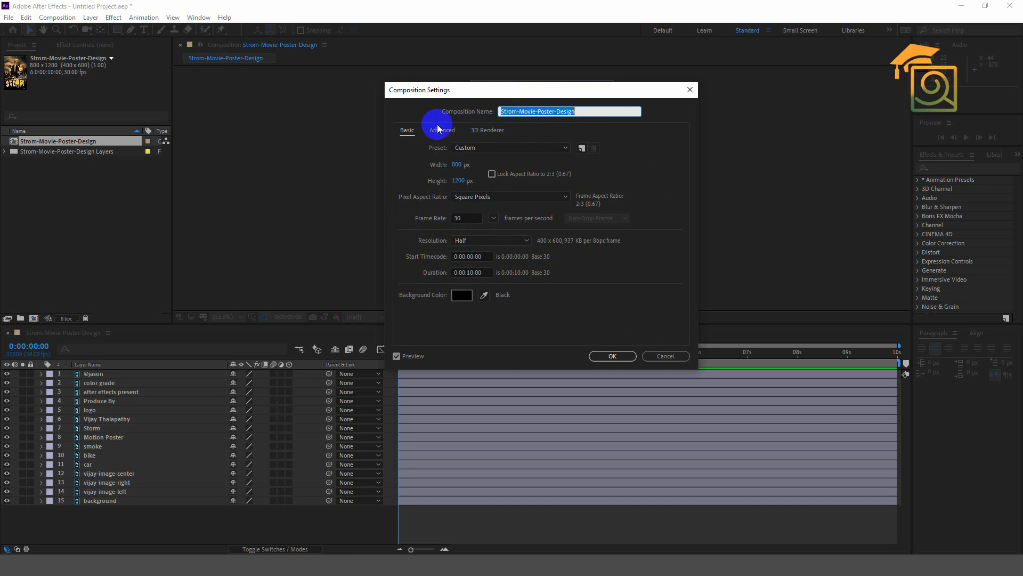
left_click(616, 356)
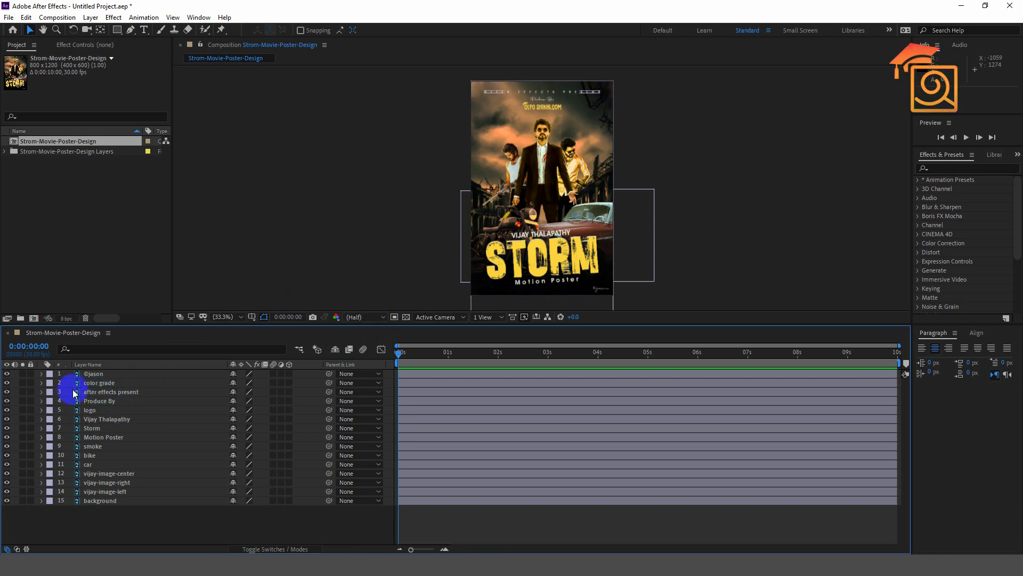
Delete the credit signature layer and the color grade layer from the poster composition.
left_click(96, 374)
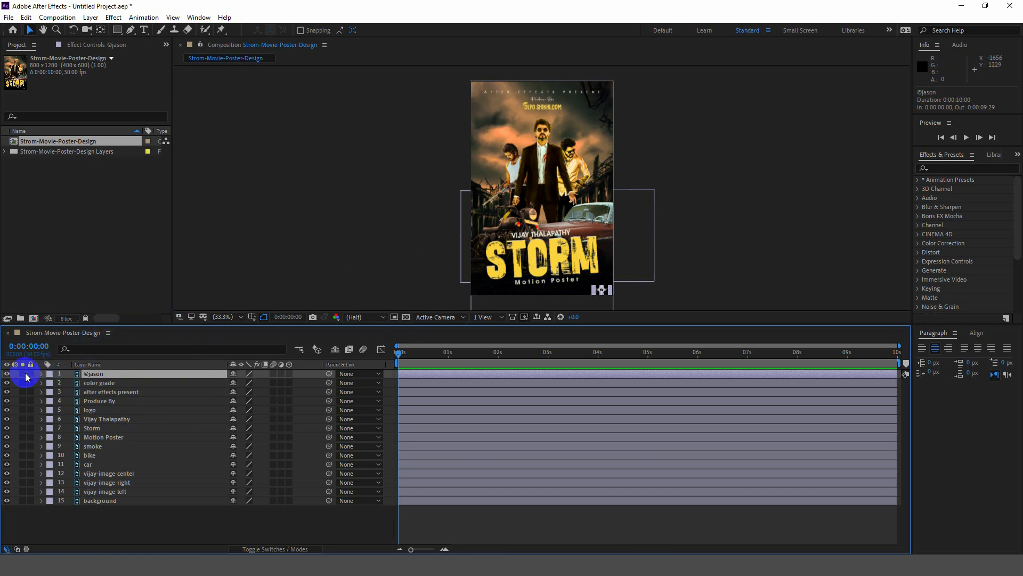
left_click(106, 385, "ctrl")
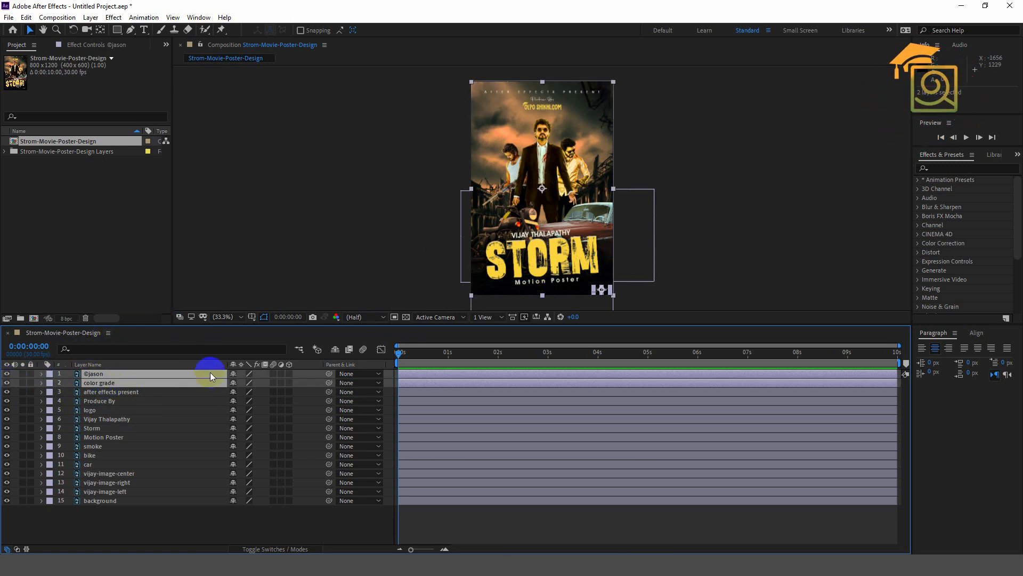
key("Delete")
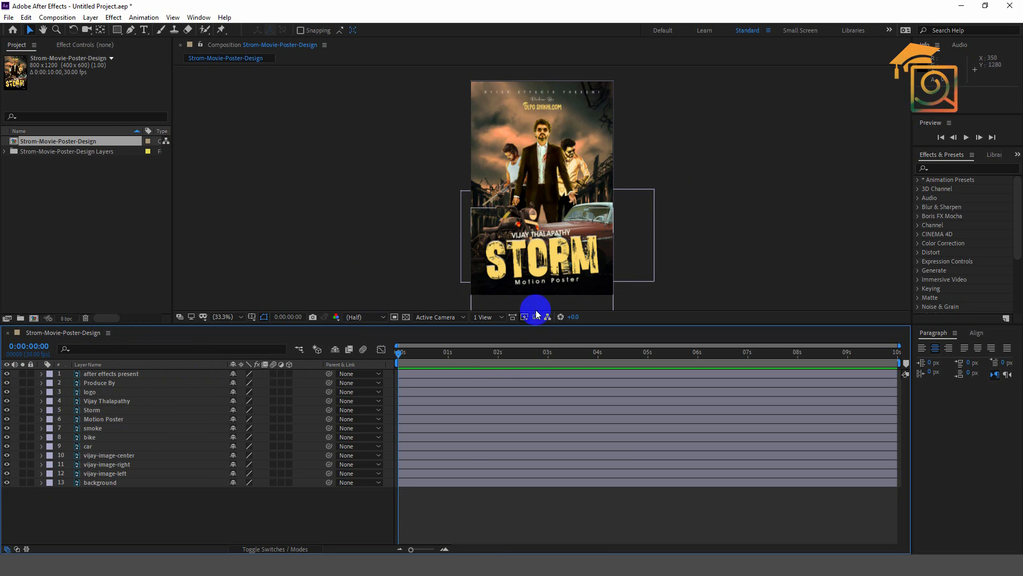
Enlarge the poster preview and check the remaining layers by toggling the visibility of Produce By and logo and selecting all layers.
left_click_drag(545, 324, 544, 370)
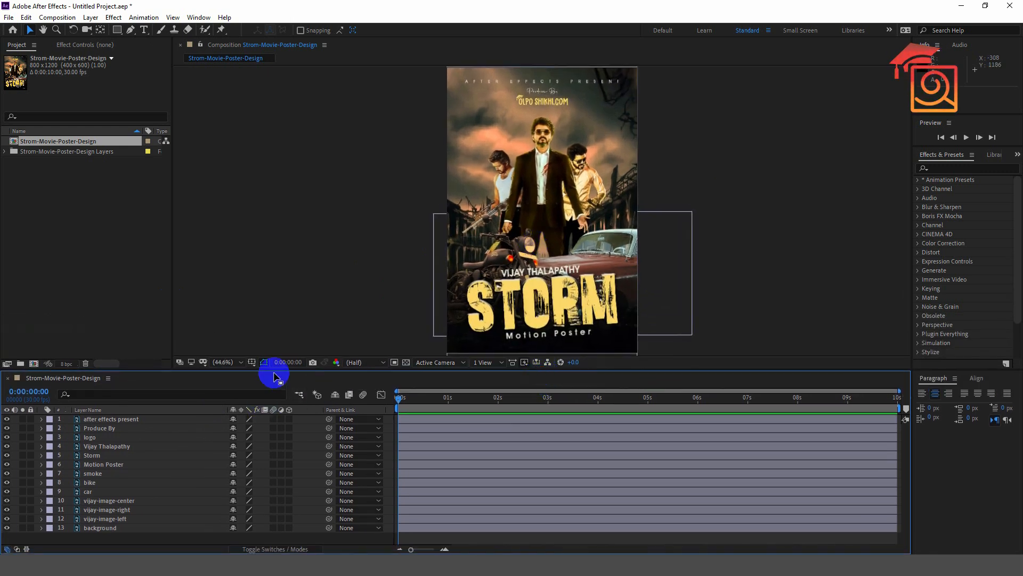
left_click_drag(273, 373, 199, 350)
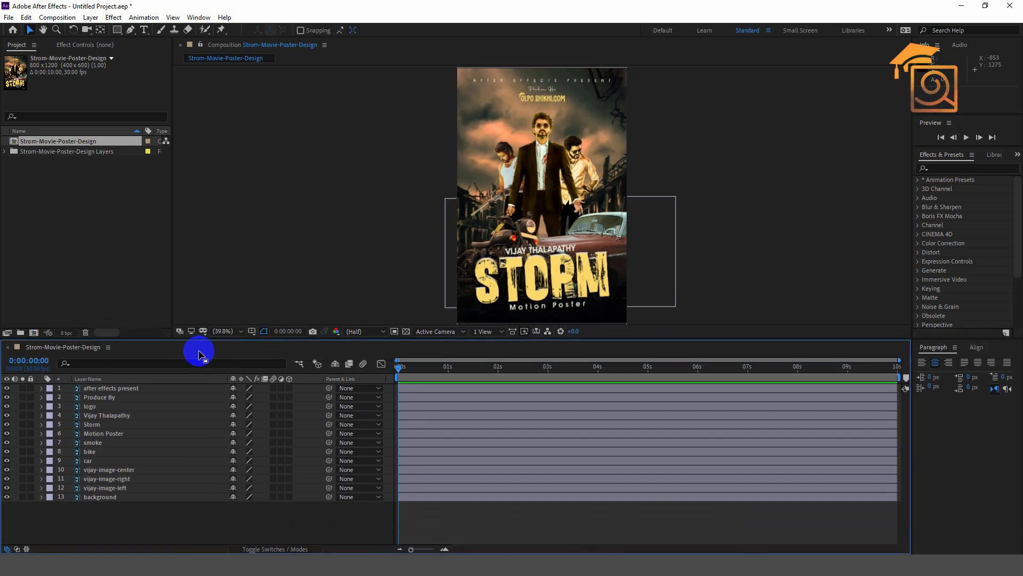
left_click(6, 397)
left_click(6, 406)
left_click(6, 407)
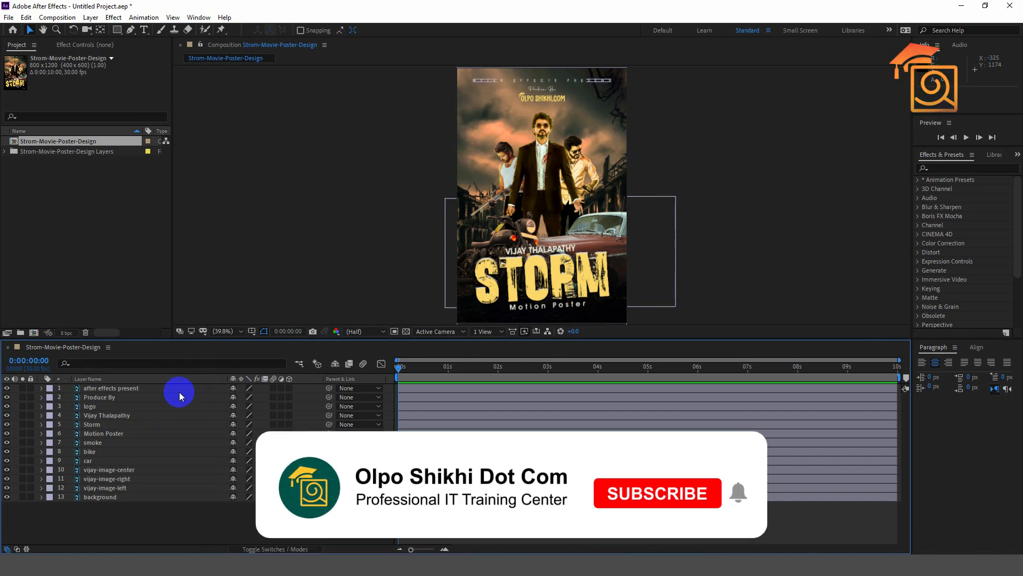
left_click(107, 389)
left_click(130, 515)
left_click_drag(118, 487, 84, 389)
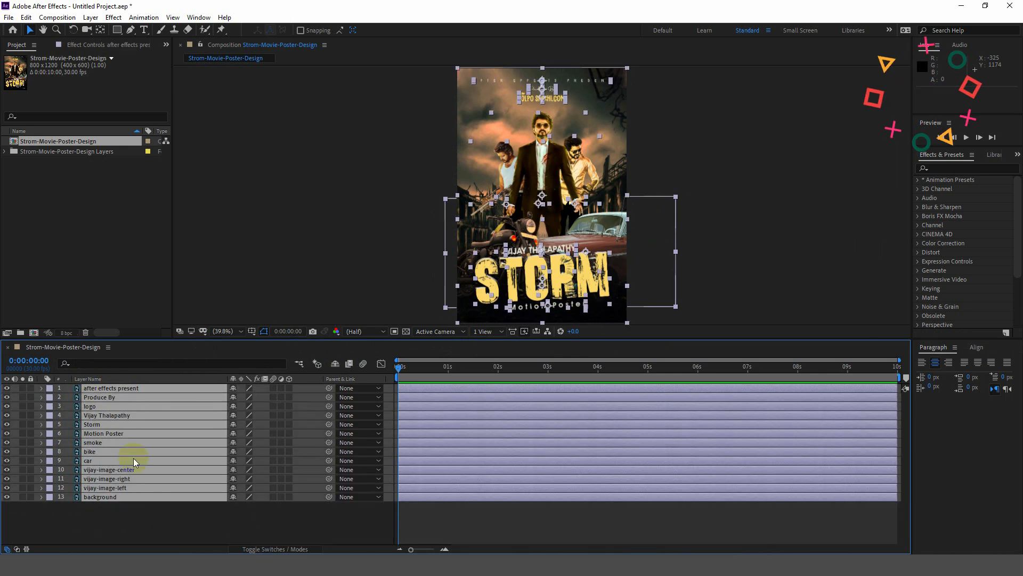
left_click(140, 513)
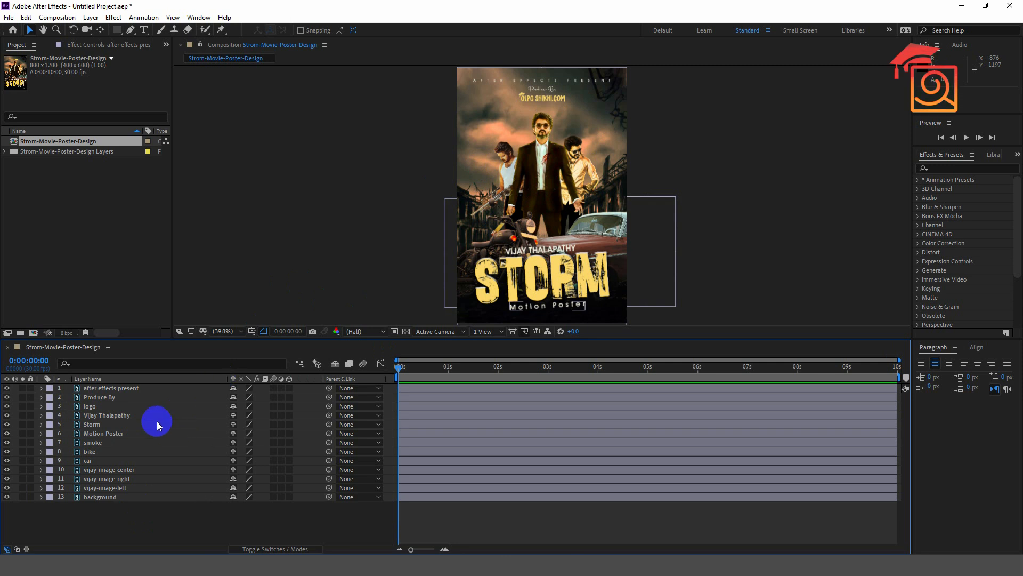
Convert the after effects present and Produce By layers to editable text.
left_click(126, 391)
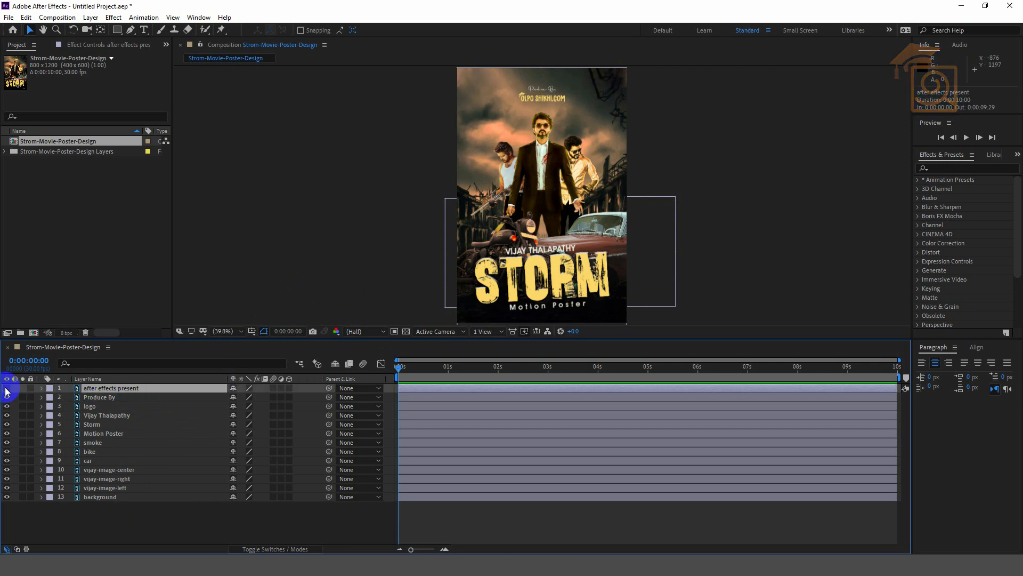
right_click(108, 390)
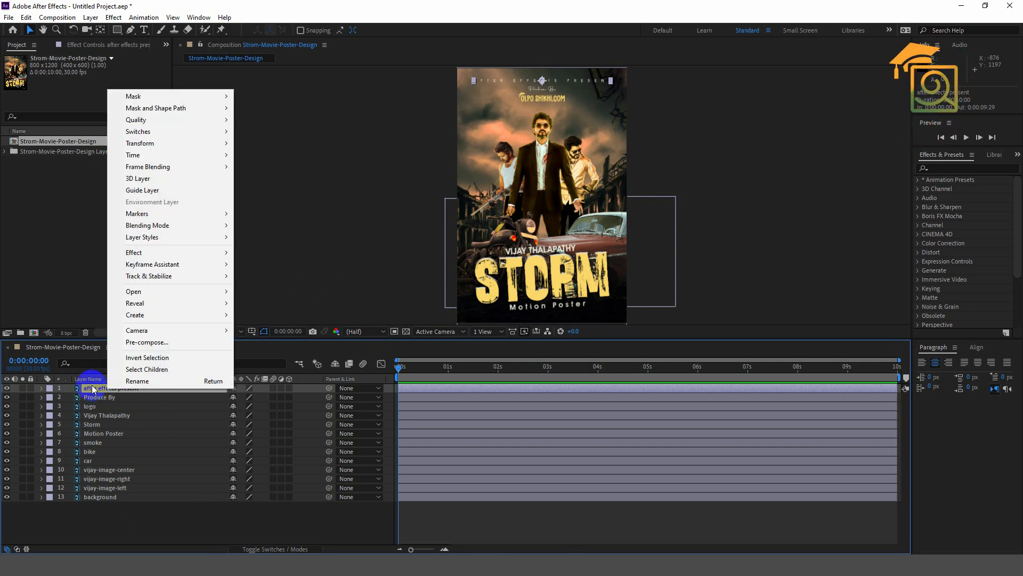
mouse_move(206, 315)
left_click(269, 318)
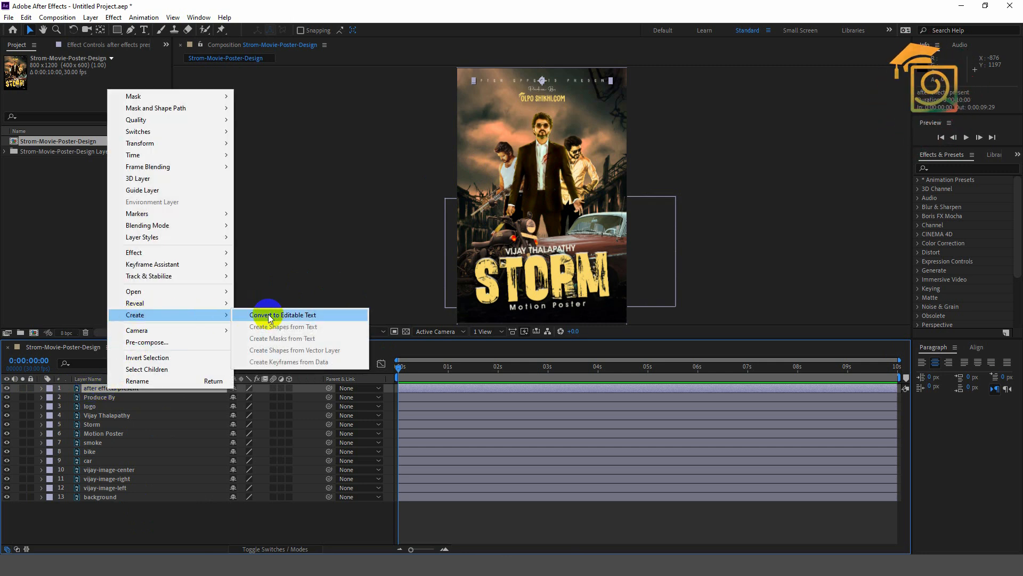
left_click(297, 318)
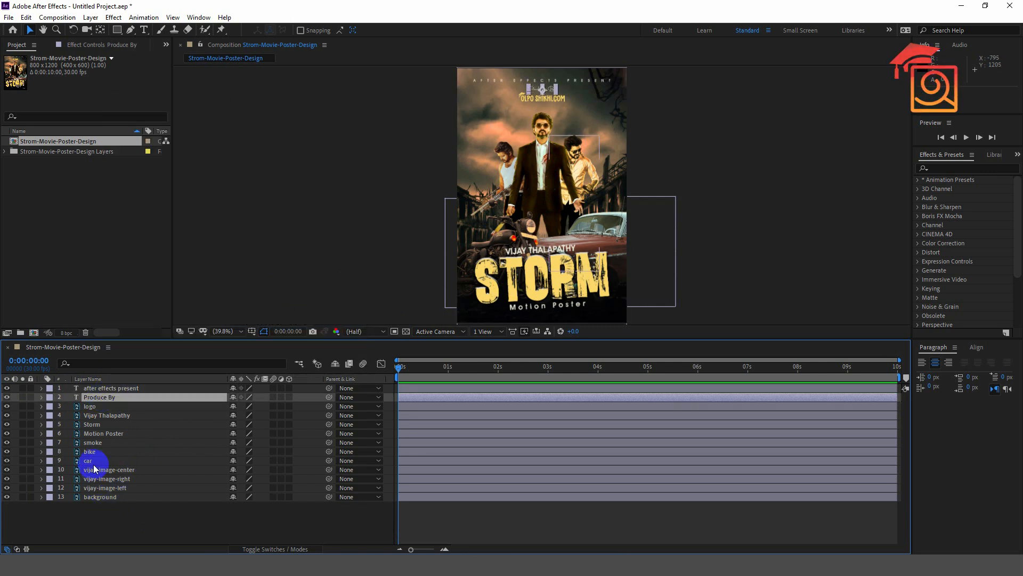
Convert the Motion Poster, Vijay Thalapathy and Storm layers to editable text.
right_click(95, 433)
mouse_move(127, 360)
left_click(261, 359)
right_click(107, 415)
mouse_move(142, 340)
left_click(256, 341)
right_click(101, 425)
left_click(256, 351)
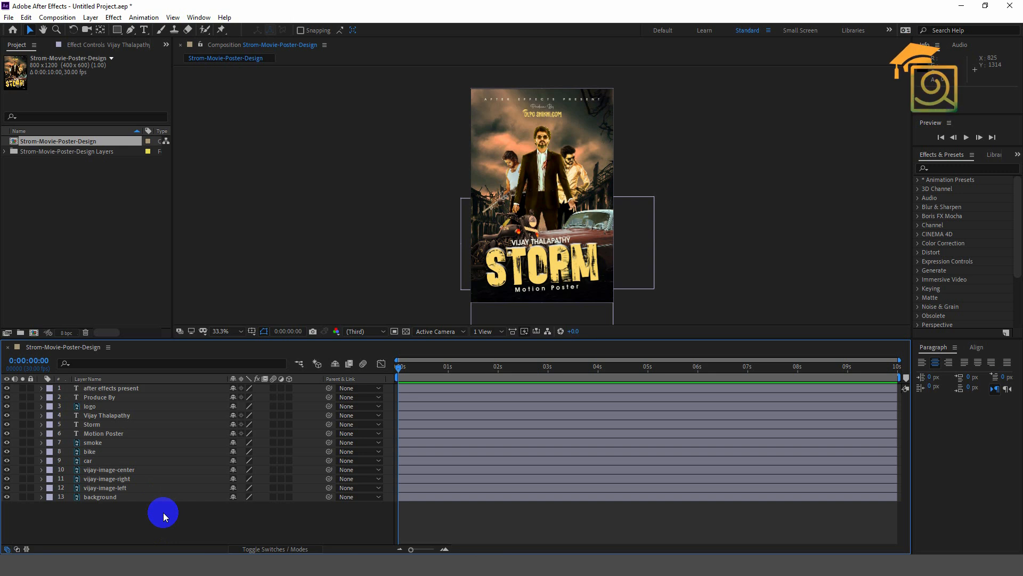
Save the project as Motion Poster Project.aep in the Motion Poster folder under Downloads.
key("ctrl+s")
left_click(54, 48)
left_click(48, 136)
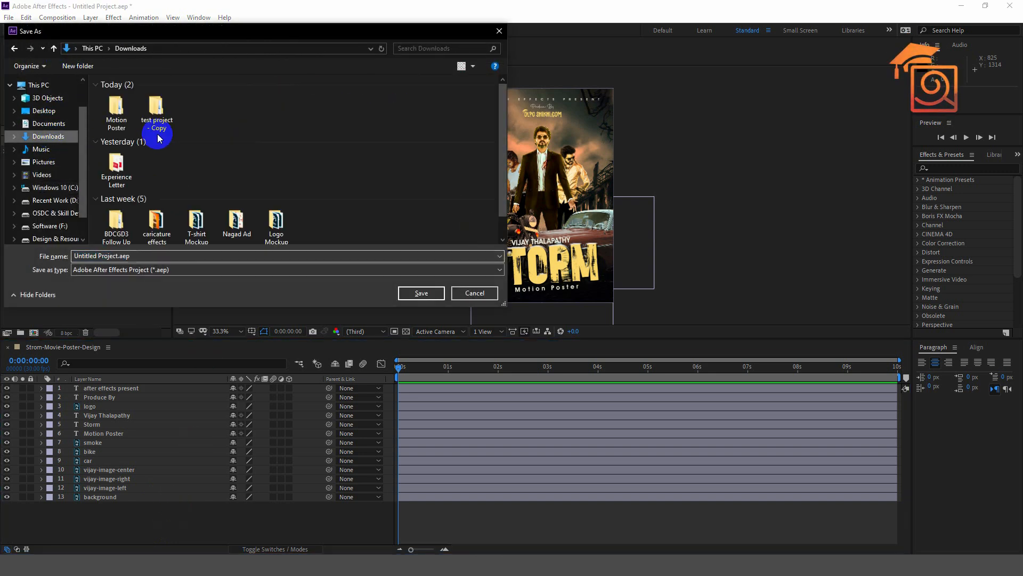
double_click(112, 113)
left_click(108, 256)
left_click_drag(99, 255, 22, 255)
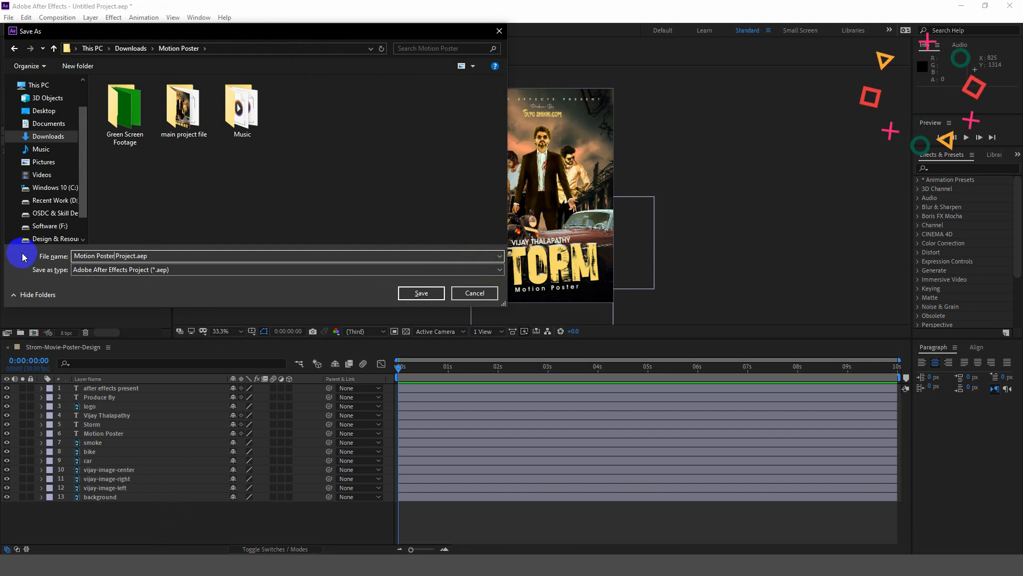
left_click(421, 293)
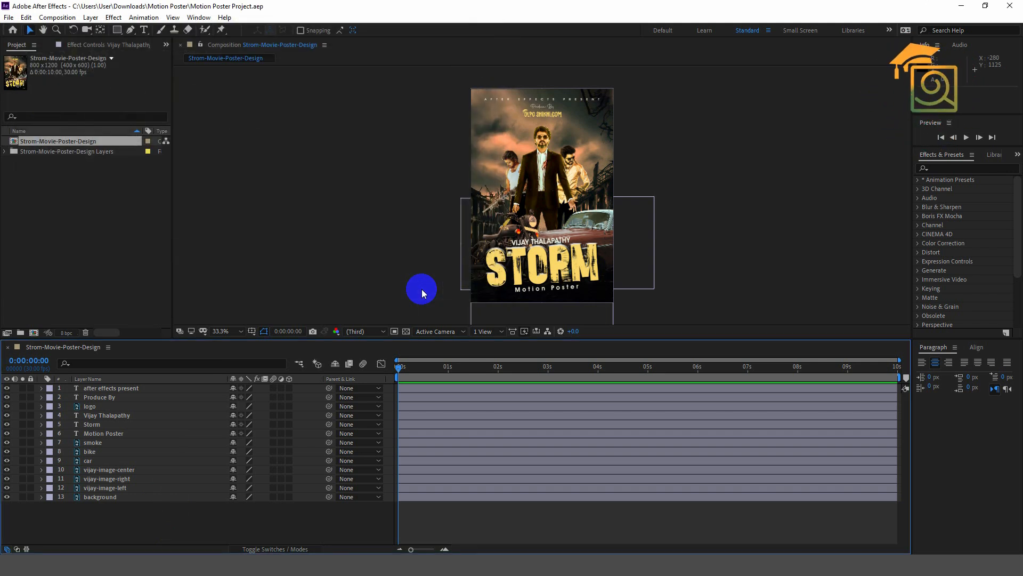
Inspect the layer styles of the Storm text layer, including its Bevel and Emboss settings.
left_click(137, 425)
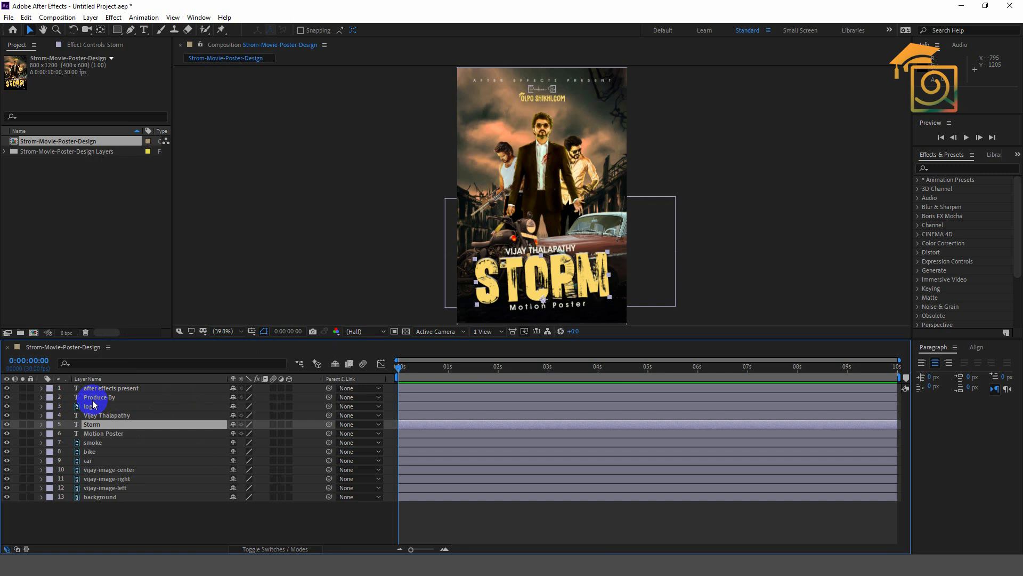
left_click(542, 80)
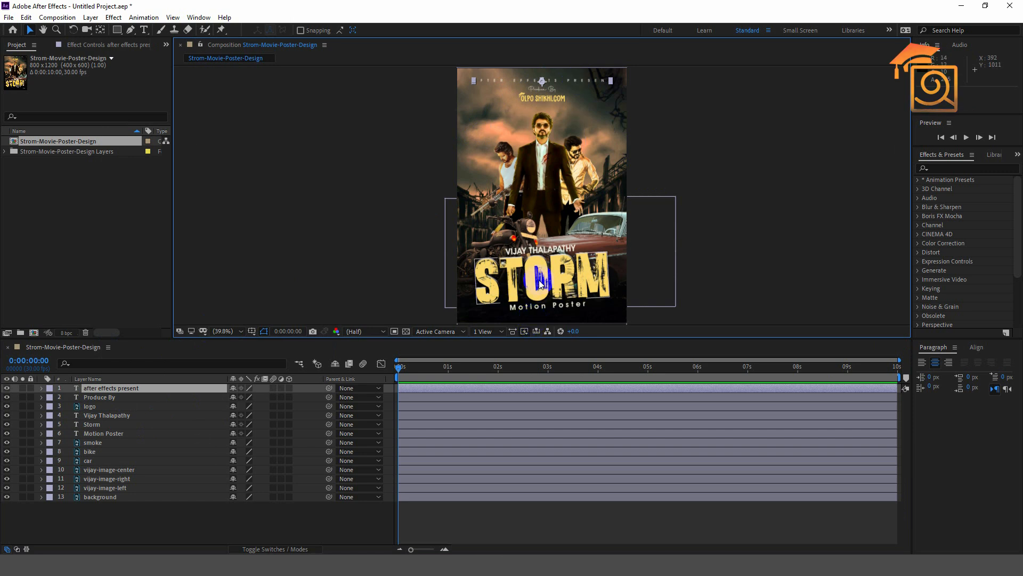
left_click(560, 283)
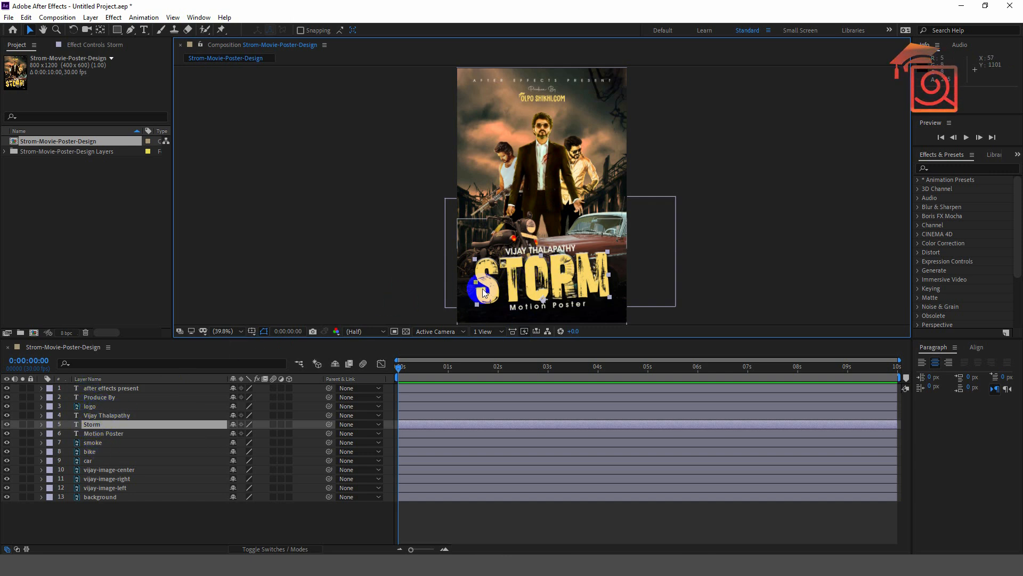
left_click(42, 424)
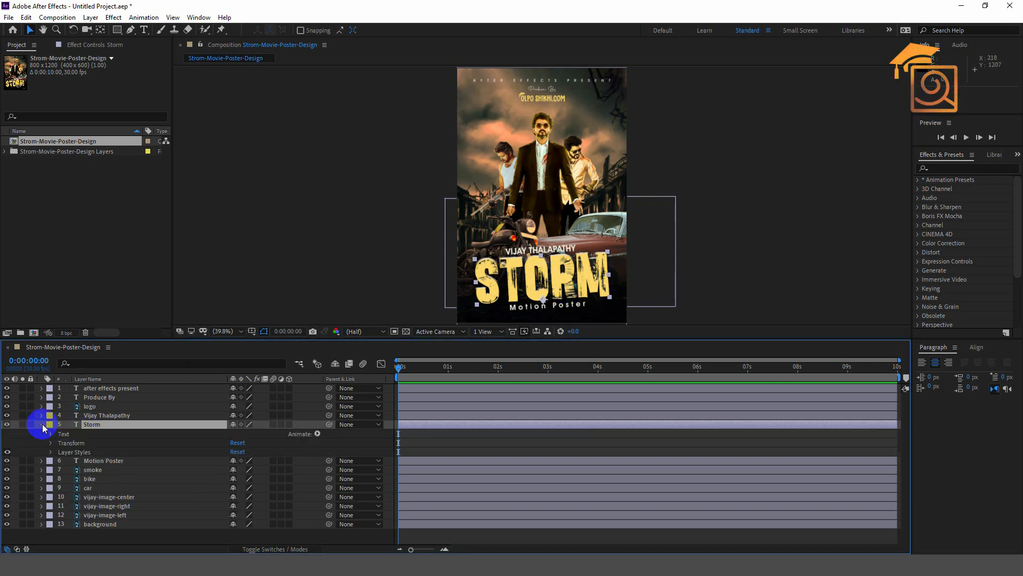
left_click(50, 452)
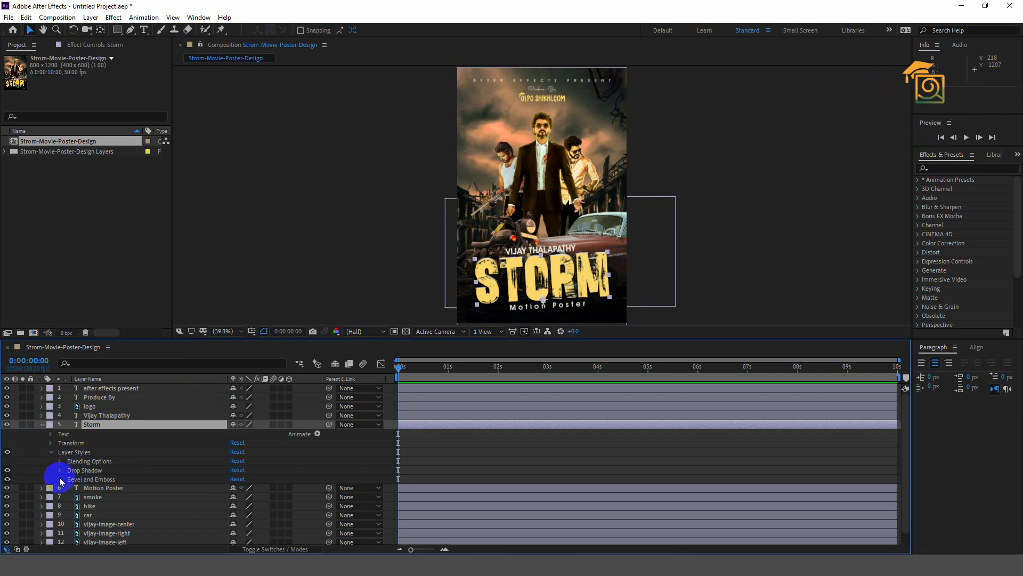
left_click(60, 480)
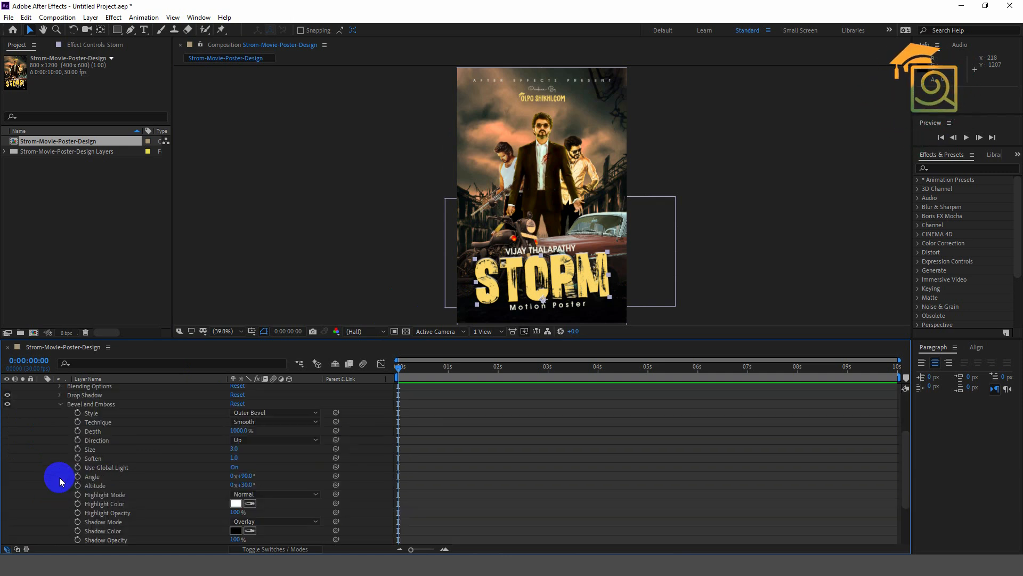
left_click(60, 404)
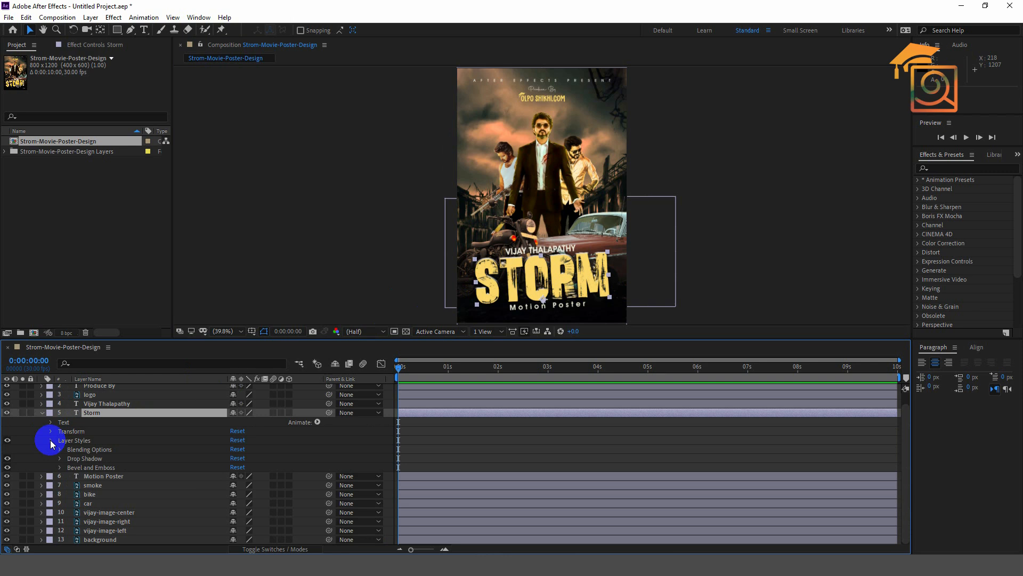
Collapse the Storm layer's properties and import all the clips from the Green Screen Footage folder in Motion Poster.
left_click(50, 442)
left_click(42, 426)
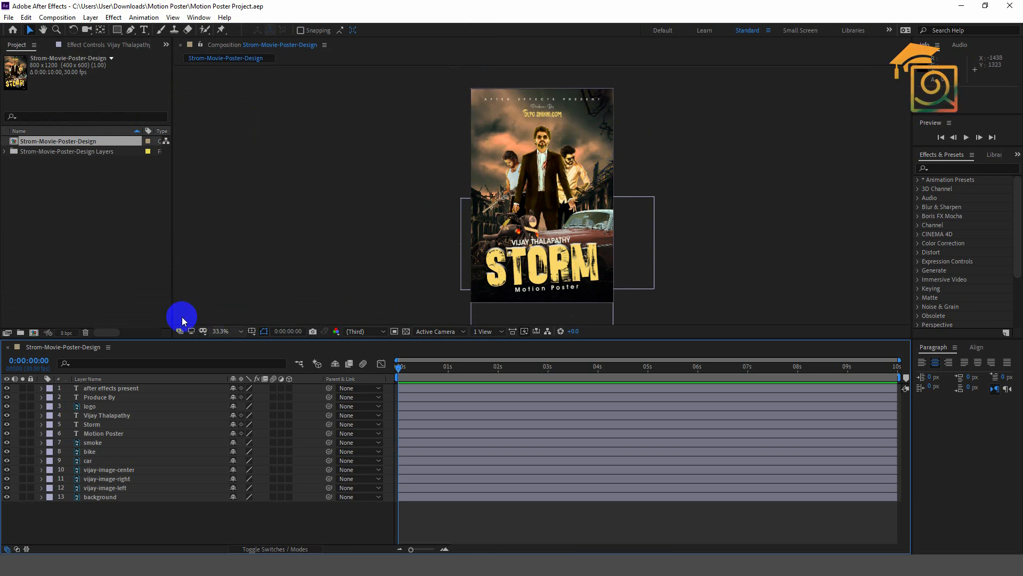
double_click(82, 207)
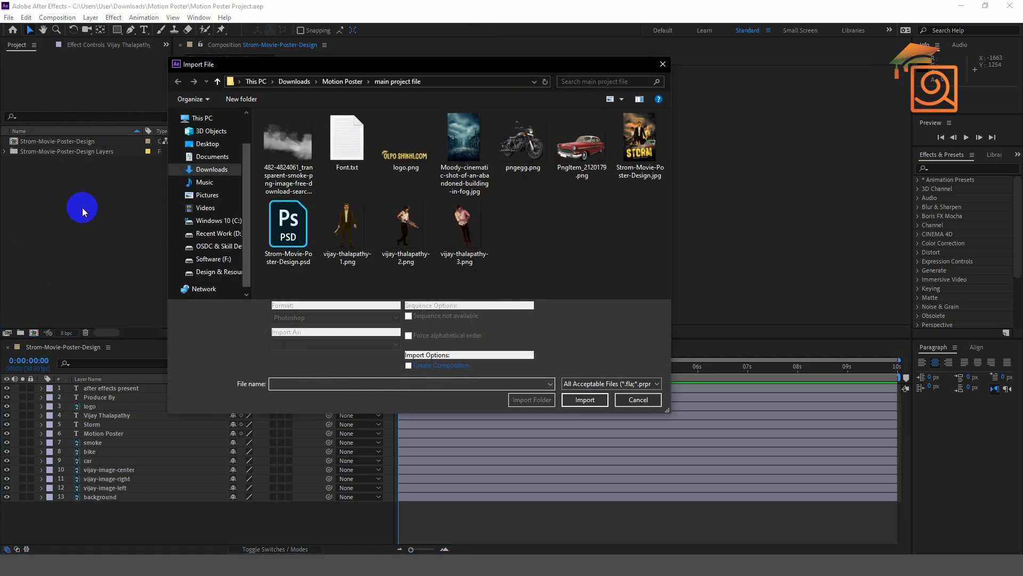
left_click(218, 83)
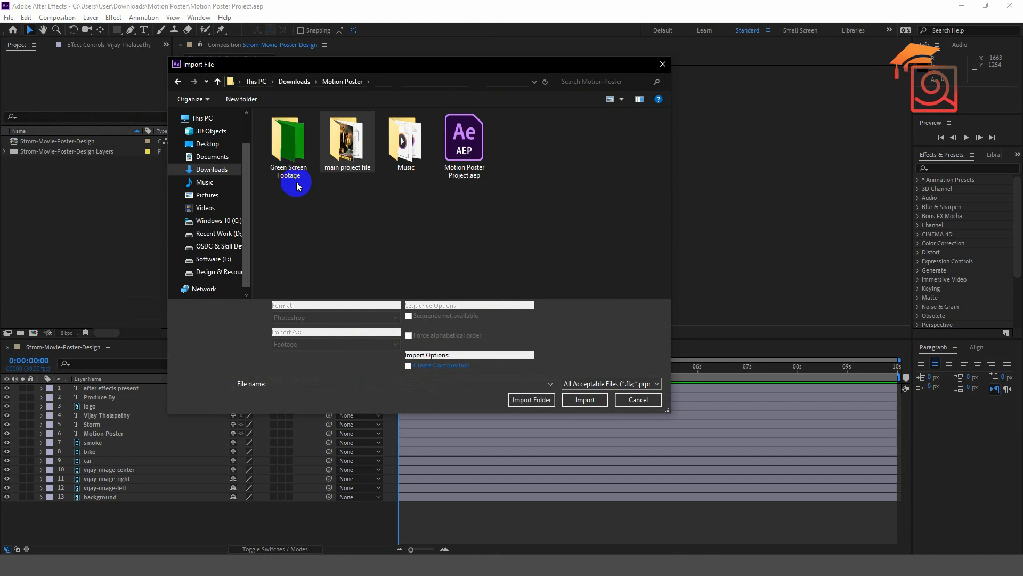
double_click(284, 148)
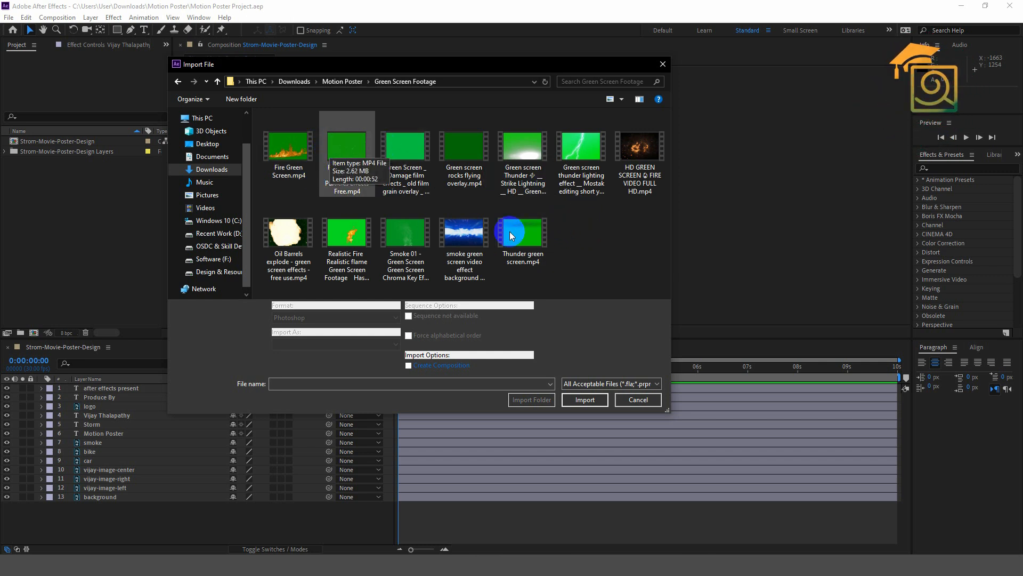
left_click_drag(649, 264, 265, 133)
left_click(585, 400)
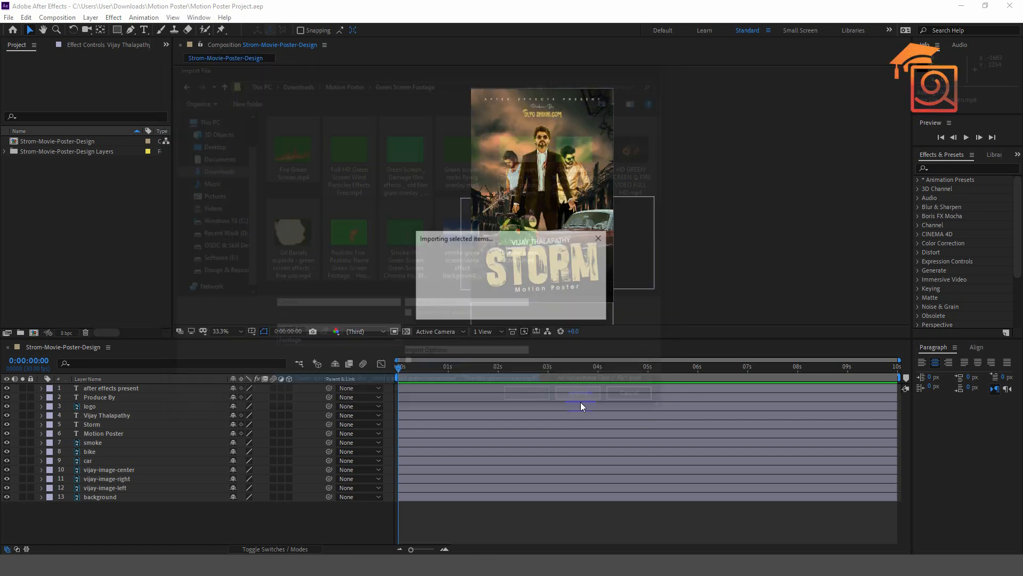
Import the two tracks Big 10 - TrackTribe.mp3 and Tough - NEFFEX.mp3 from the Music folder in Motion Poster.
double_click(80, 296)
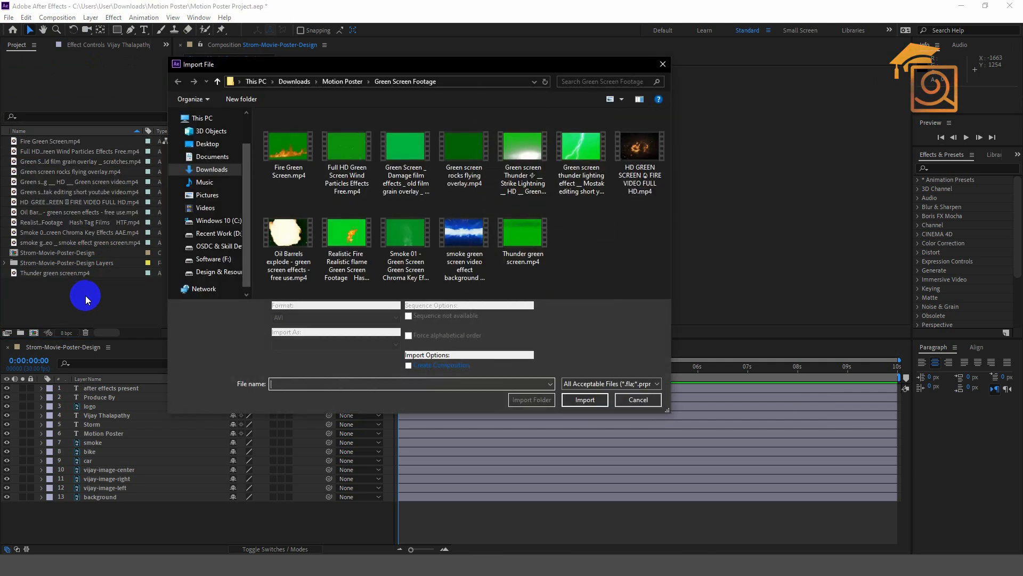
left_click(217, 81)
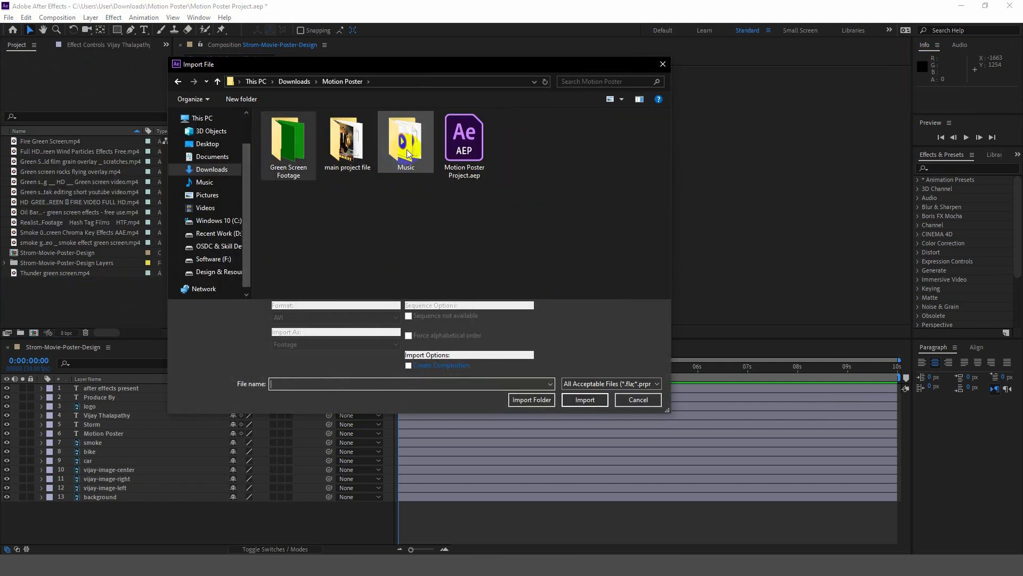
double_click(405, 139)
left_click_drag(434, 184, 273, 129)
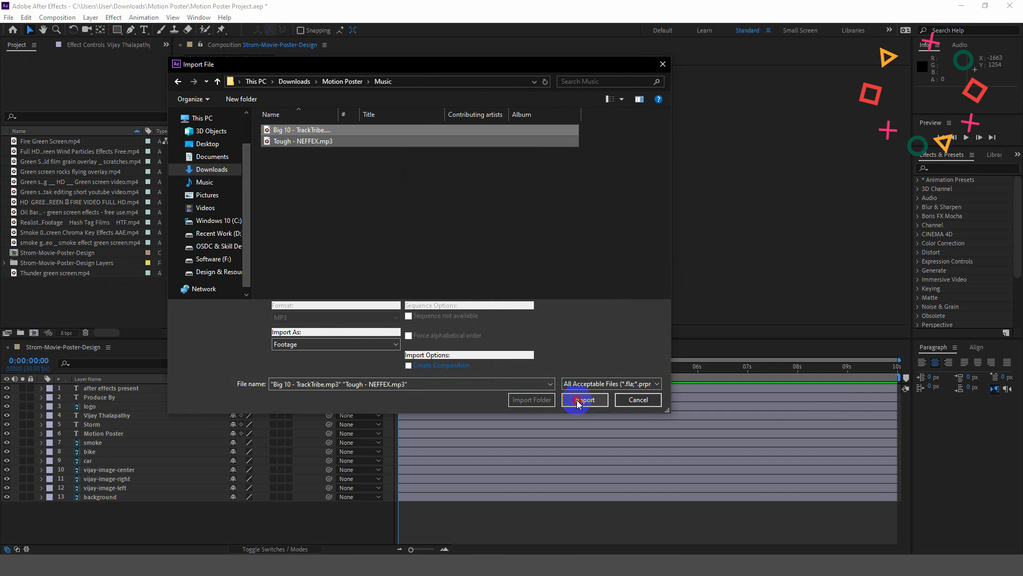
left_click(584, 399)
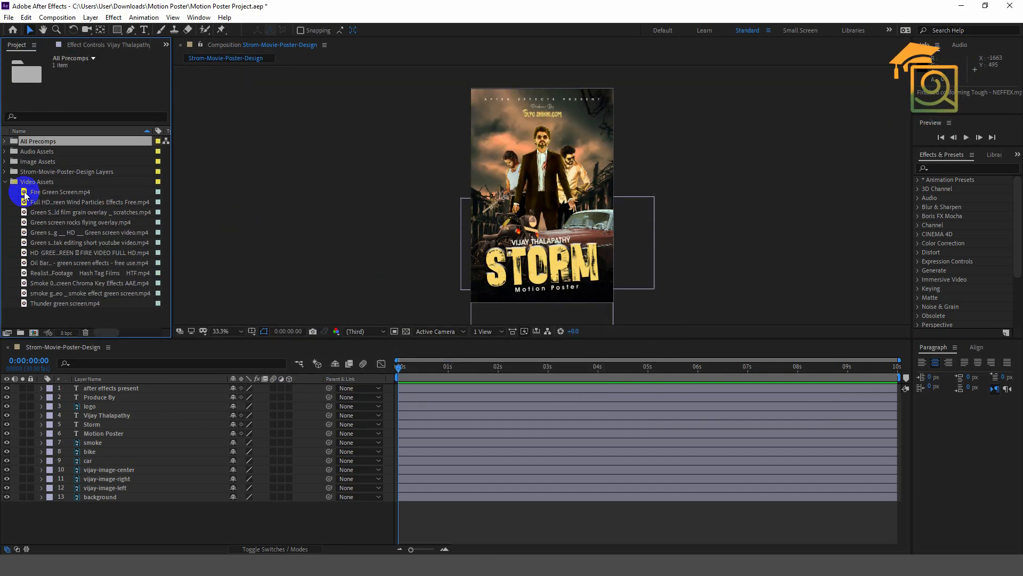
Preview Fire Green Screen.mp4 as footage and add it to the poster composition as the top layer.
double_click(21, 191)
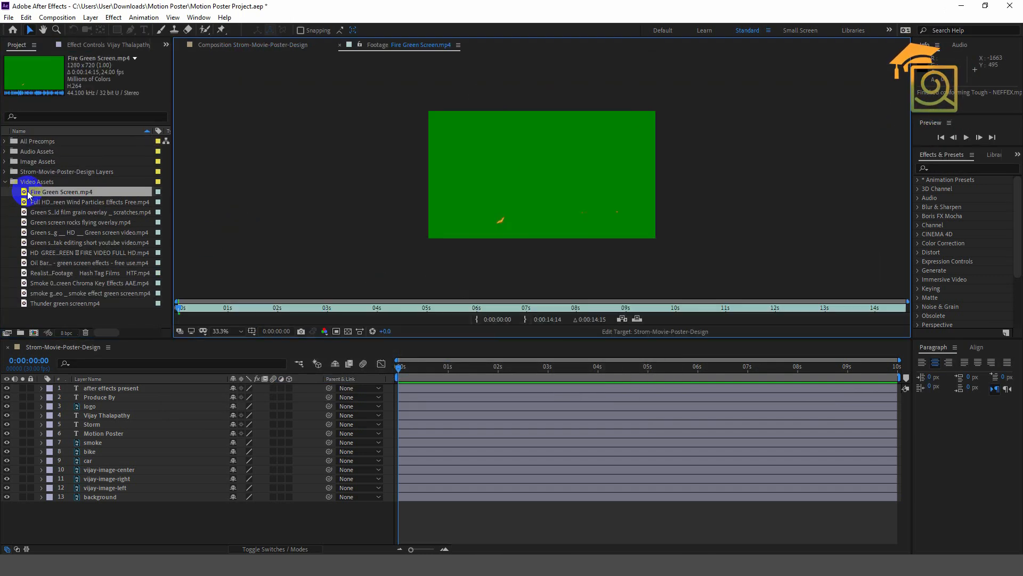
mouse_move(180, 308)
left_mouse_down()
mouse_move(359, 322)
mouse_move(446, 318)
mouse_move(187, 320)
mouse_move(542, 317)
mouse_move(907, 292)
mouse_move(181, 308)
left_mouse_up()
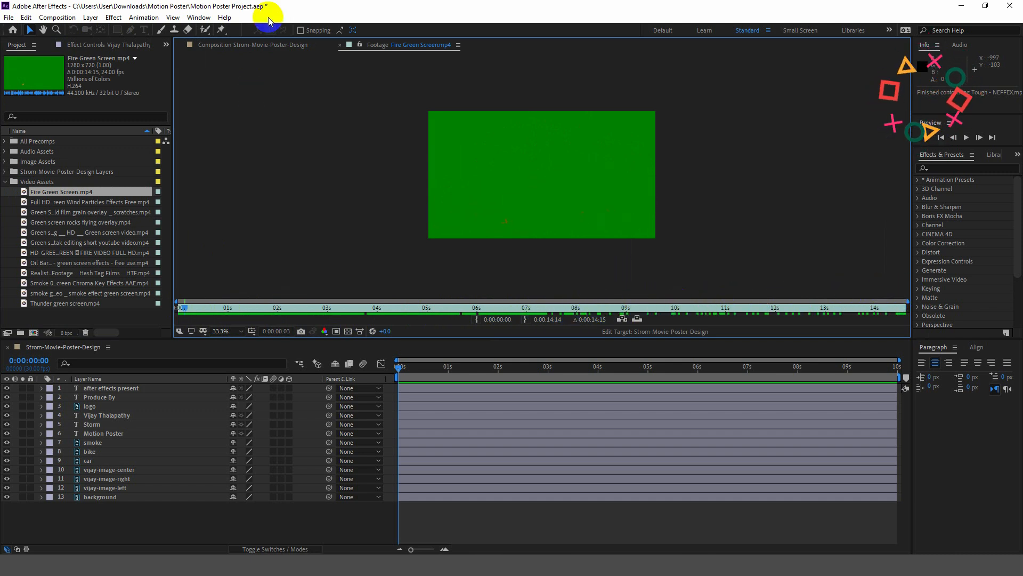
left_click(341, 46)
left_click_drag(32, 194, 96, 391)
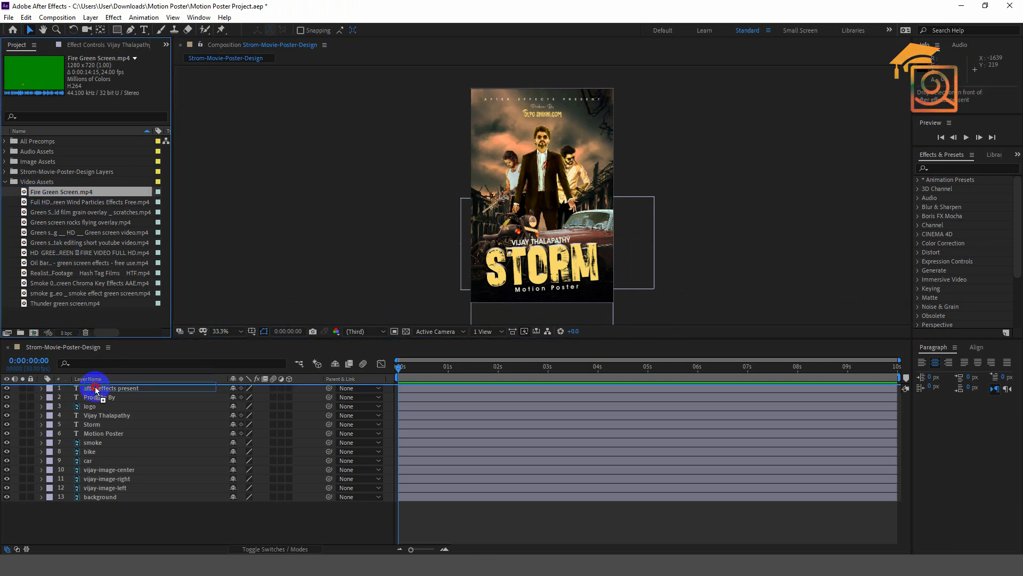
left_click_drag(96, 391, 103, 389)
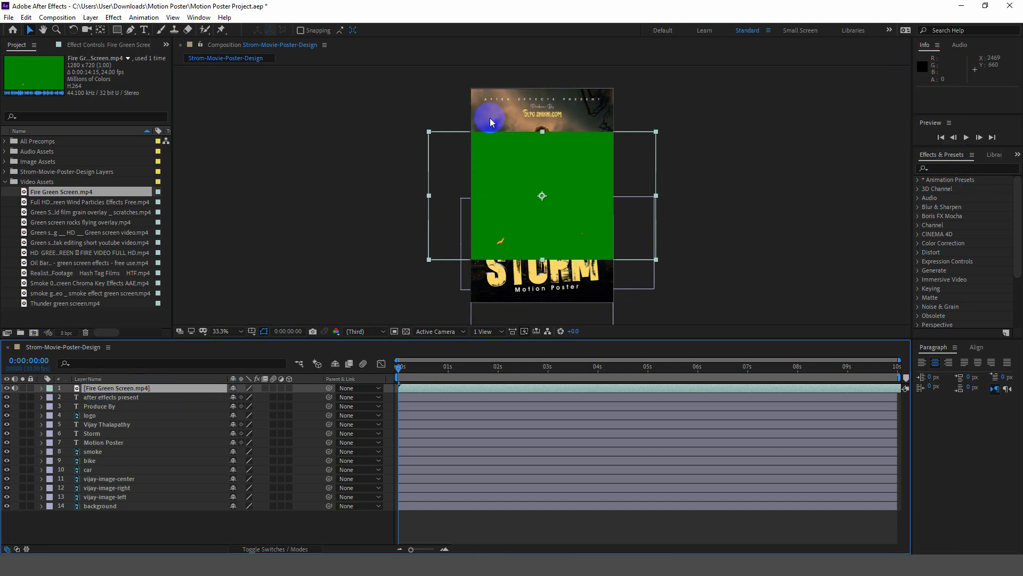
Apply Keylight (1.2) to the Fire Green Screen layer and sample its green background as the Screen Colour.
left_click(961, 169)
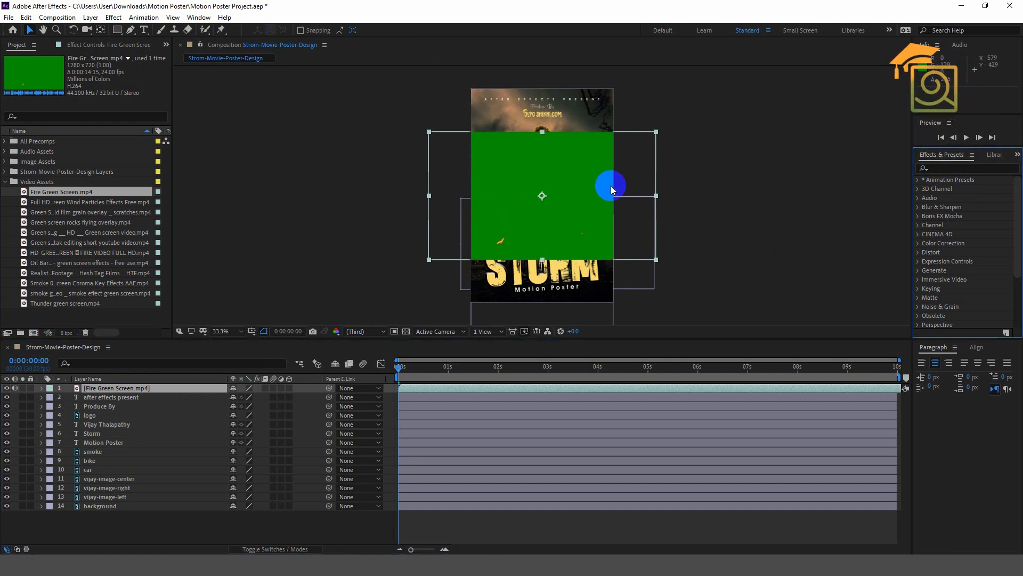
left_click(944, 167)
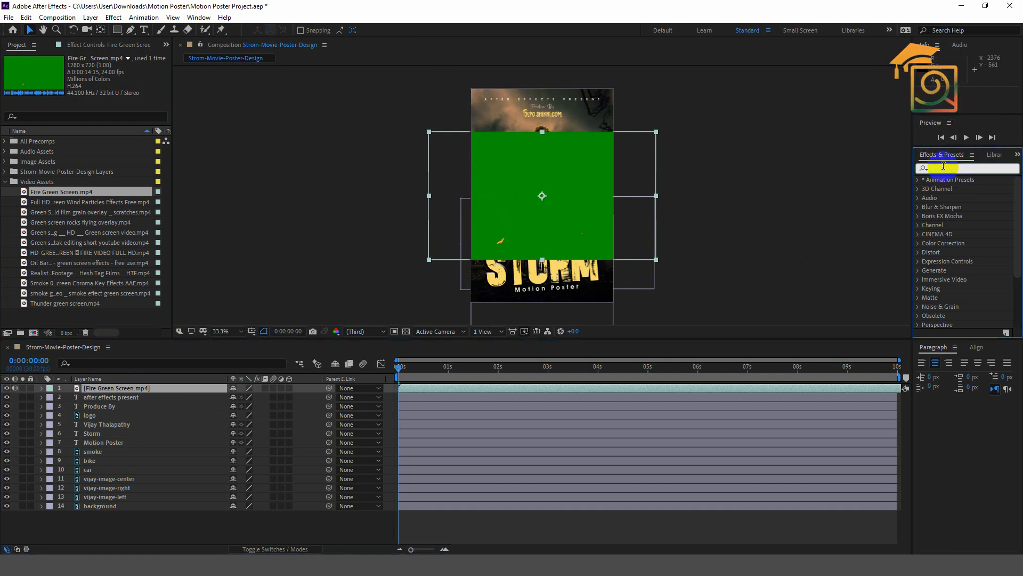
type("keyligh")
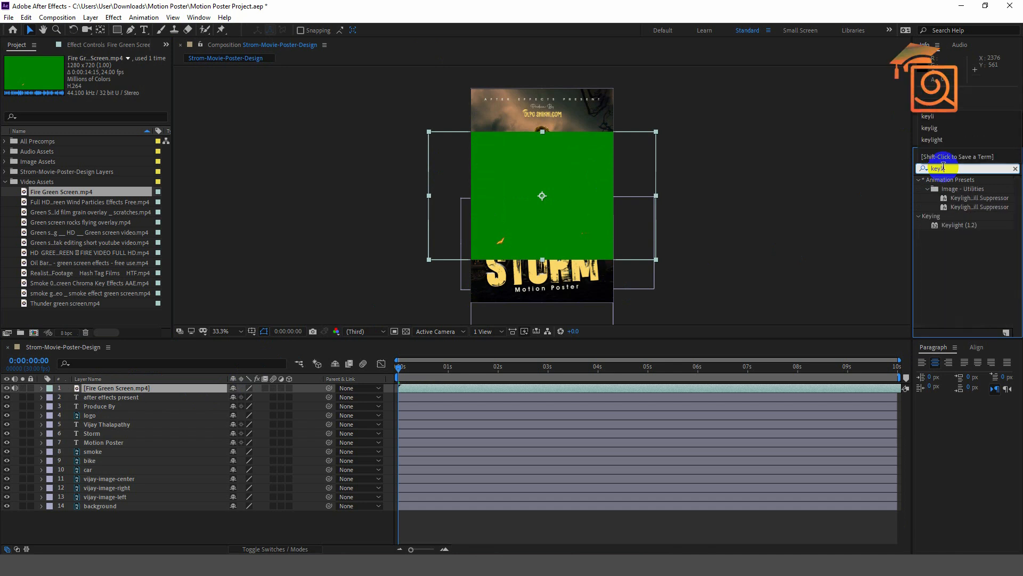
double_click(959, 225)
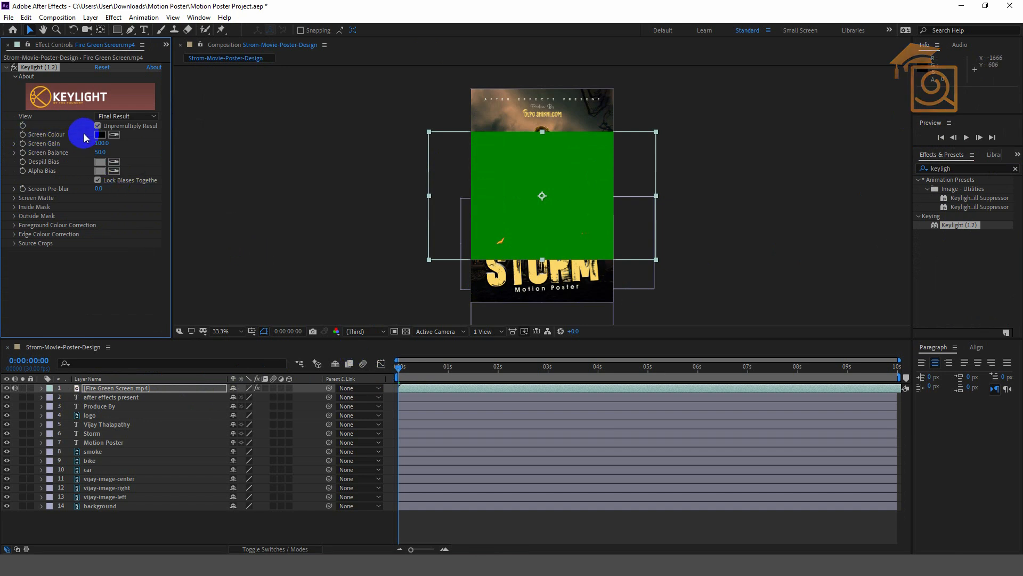
left_click(114, 135)
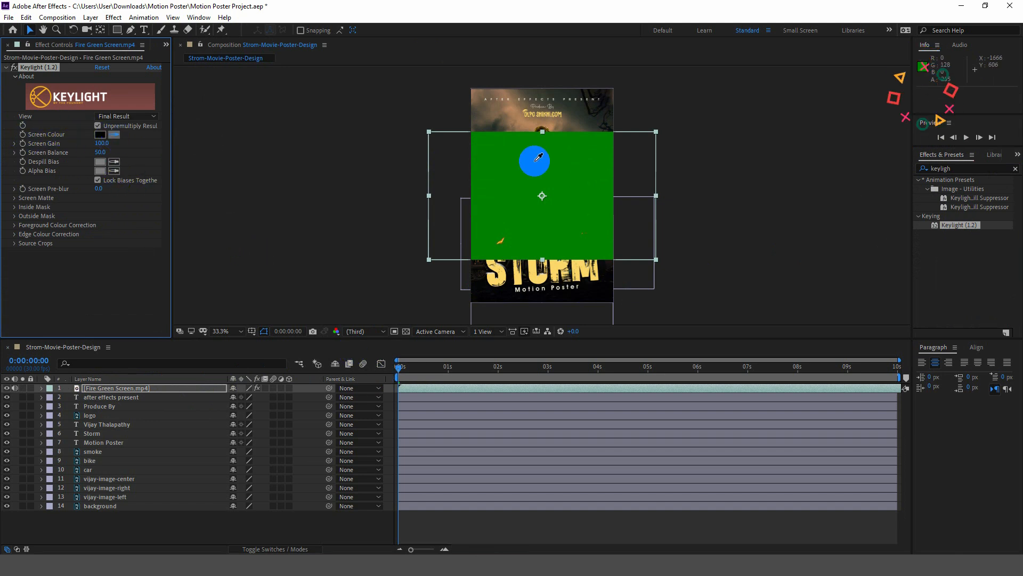
left_click(535, 165)
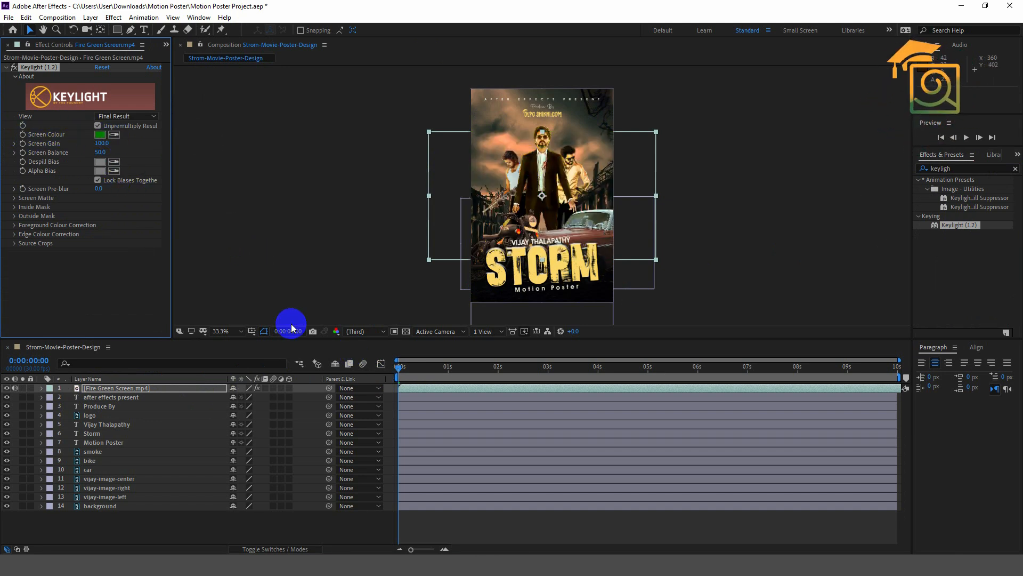
Move the keyed fire clip straight down so the flames burn along the poster's lower edge, and preview the animation.
left_click_drag(398, 367, 486, 366)
left_click_drag(591, 247, 589, 296)
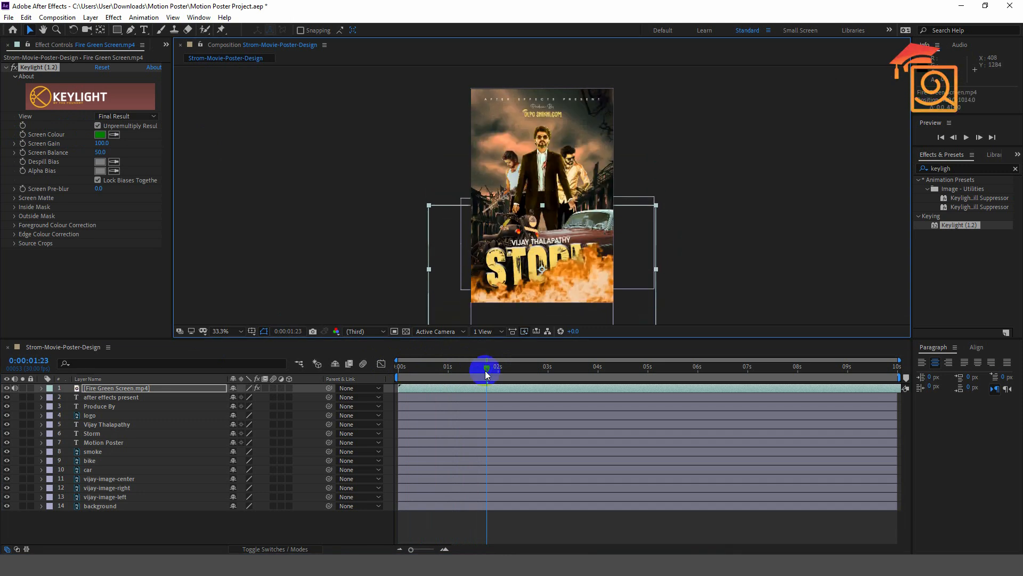
key("space")
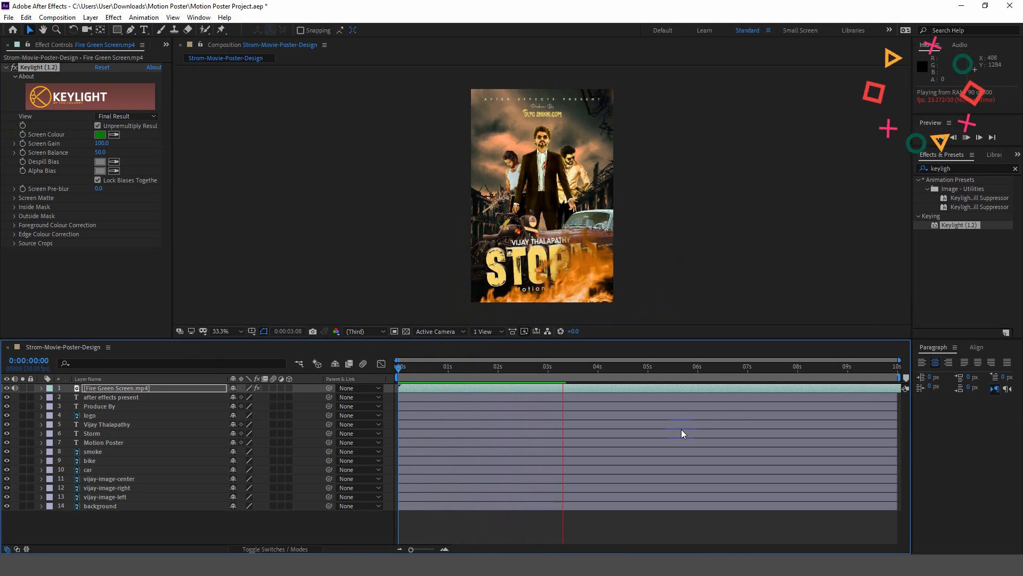
key("space")
Try the fire layer directly above the background layer and preview the animation from the start.
left_click_drag(101, 389, 109, 500)
left_click_drag(632, 389, 667, 377)
key("space")
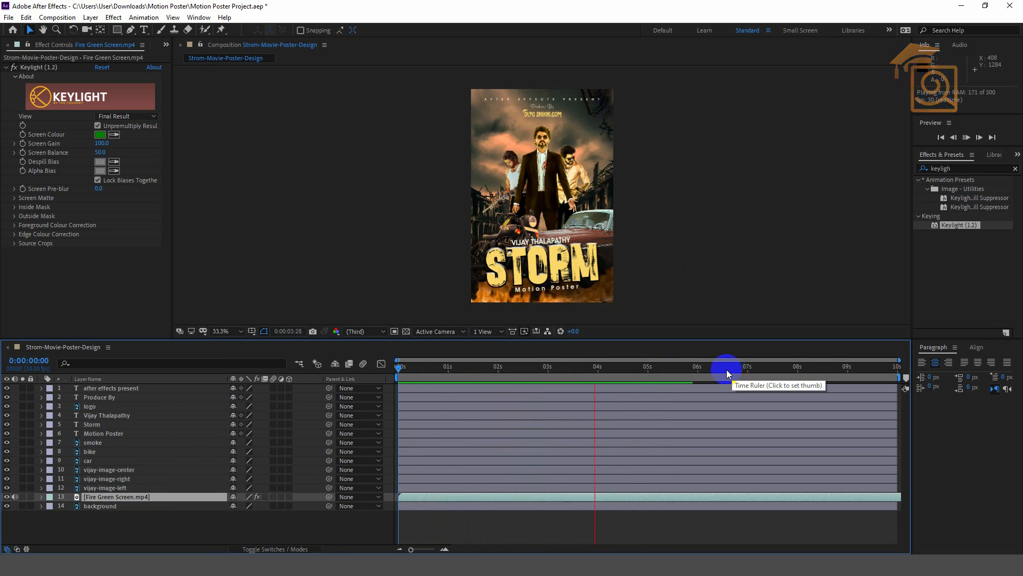
key("space")
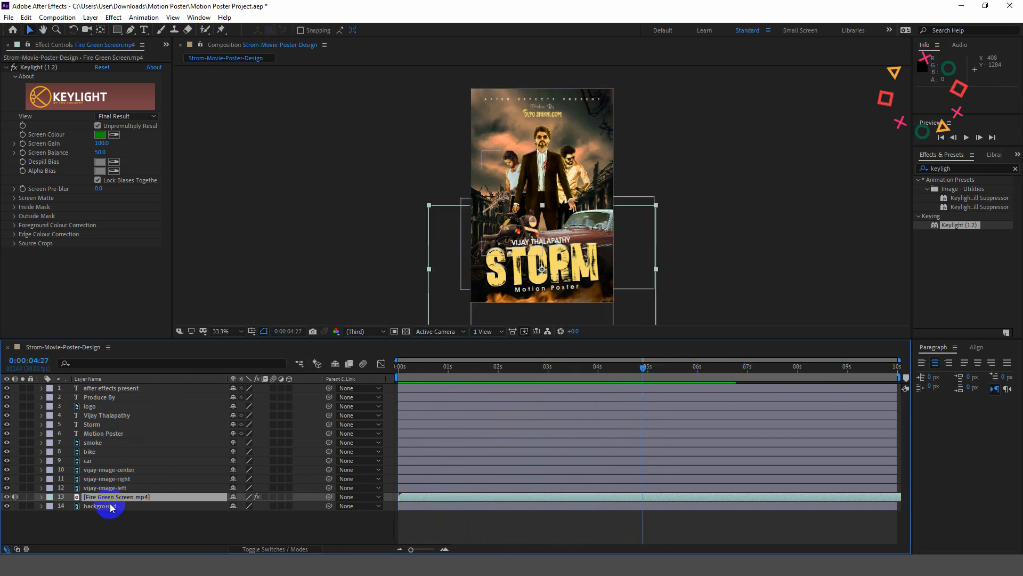
Place the fire layer between the smoke and bike layers and preview the animation from the start.
left_click_drag(103, 505, 100, 451)
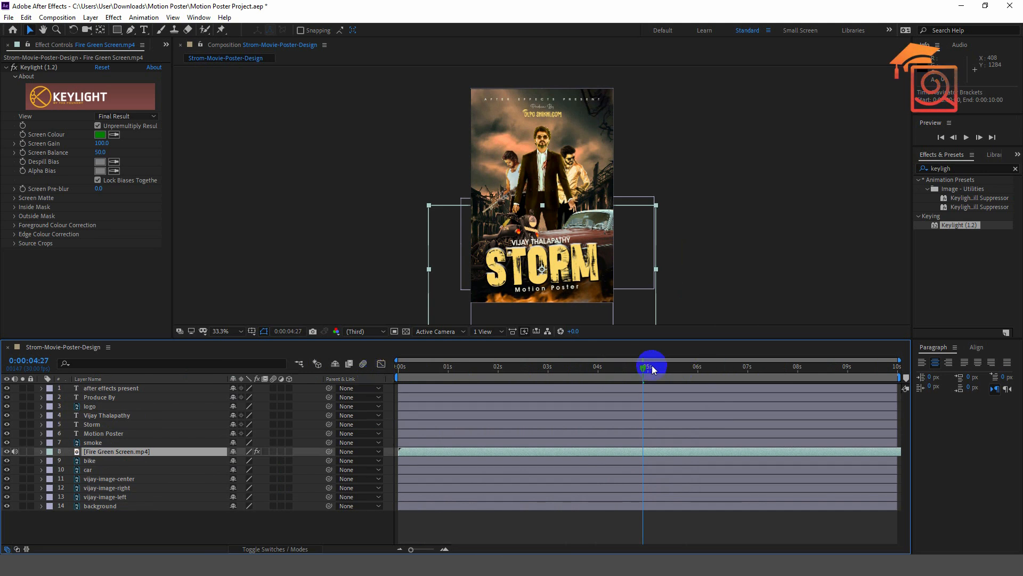
left_click_drag(417, 377, 398, 378)
key("space")
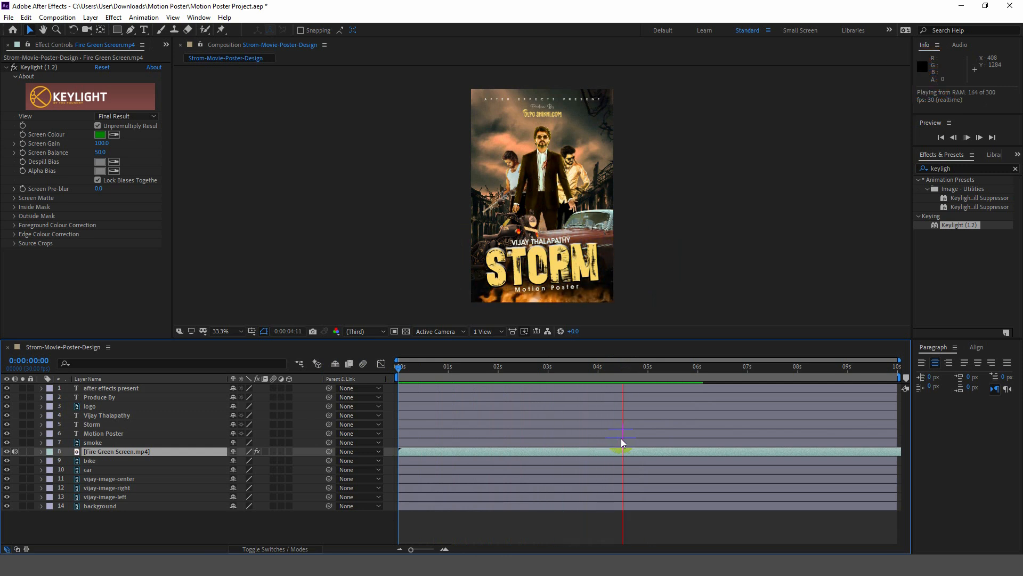
key("space")
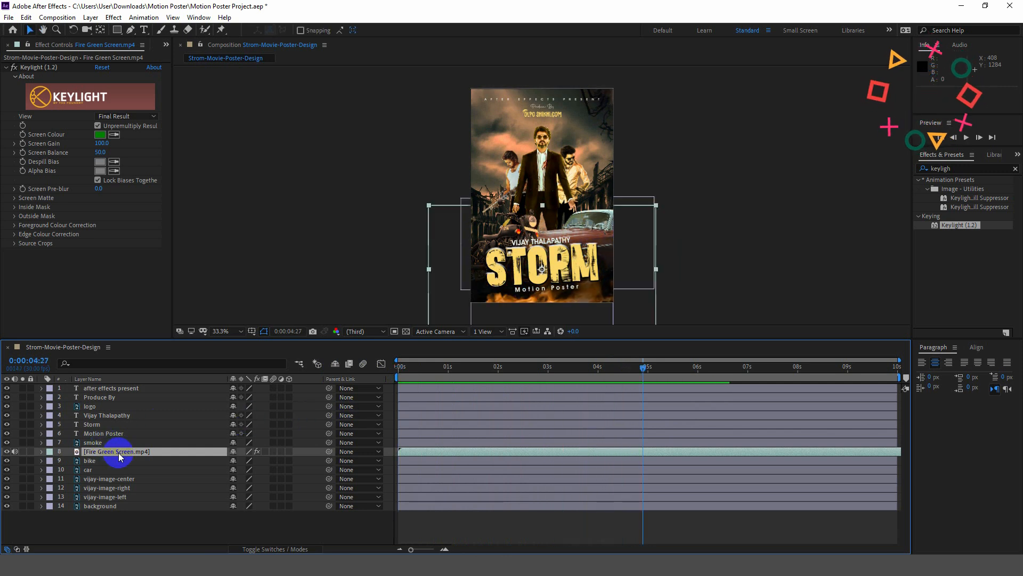
Set the Fire Green Screen layer's opacity to 50% and preview the animation from the start.
key("t")
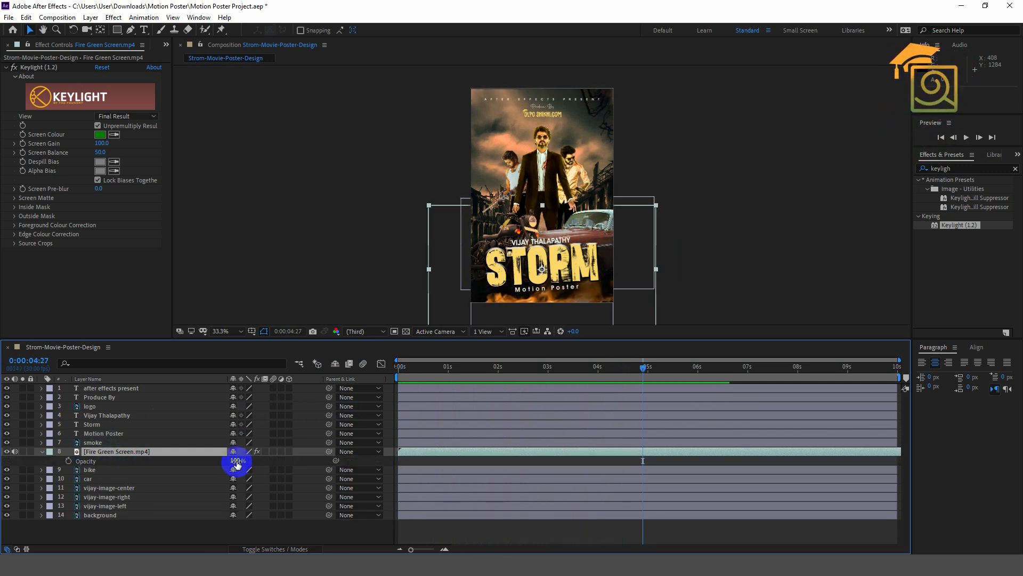
type("5")
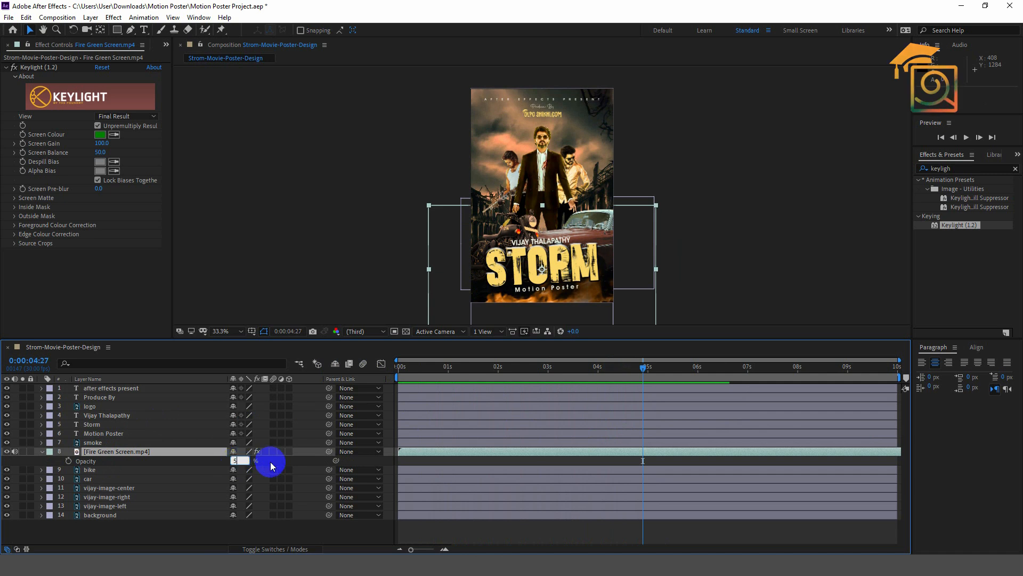
type("0")
key("Return")
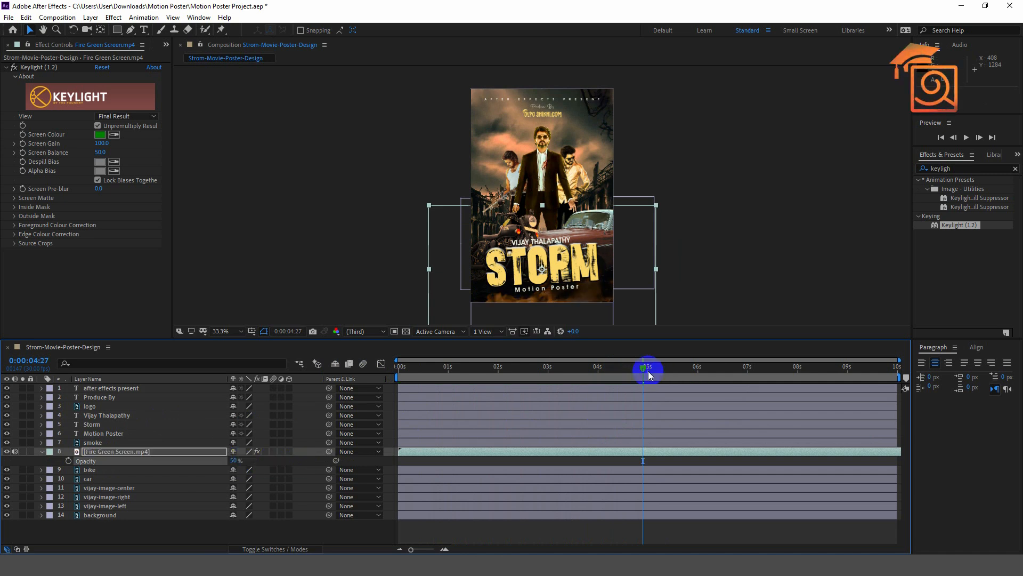
left_click_drag(646, 369, 271, 361)
key("space")
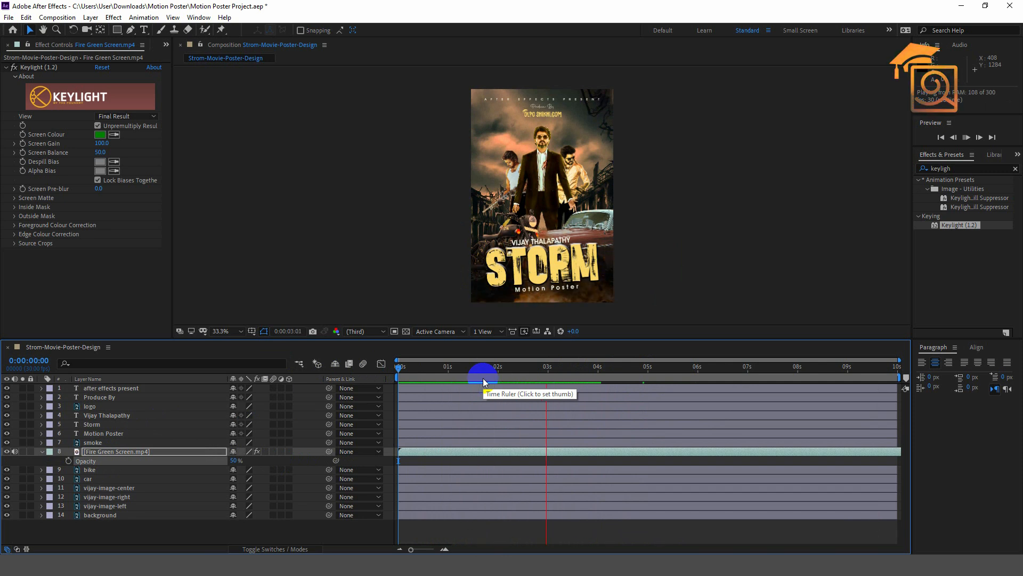
key("space")
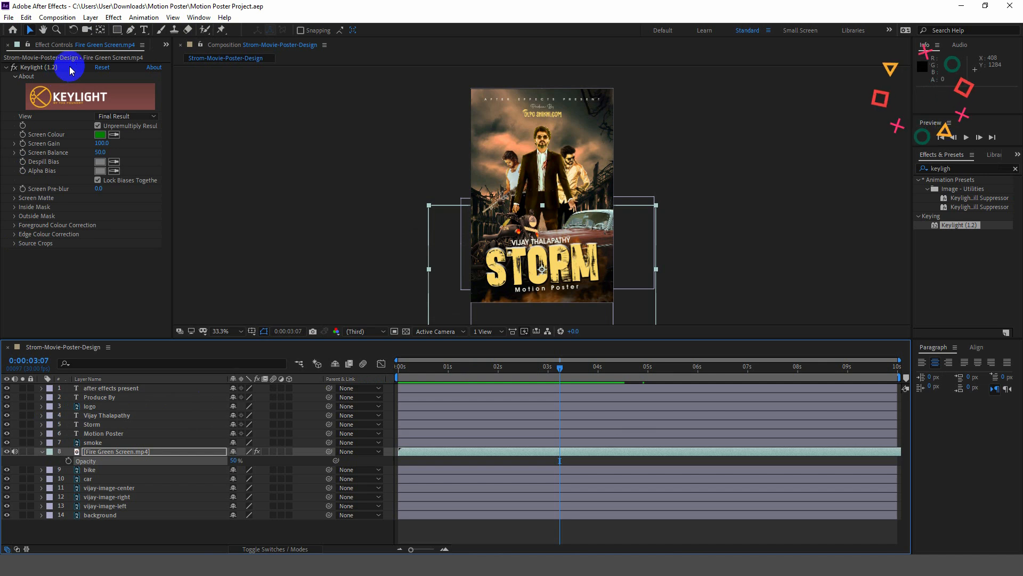
Open the Full HD Green Screen Wind Particles Effects Free.mp4 footage and set its out point at 0:00:09:23.
left_click(166, 44)
left_click(179, 59)
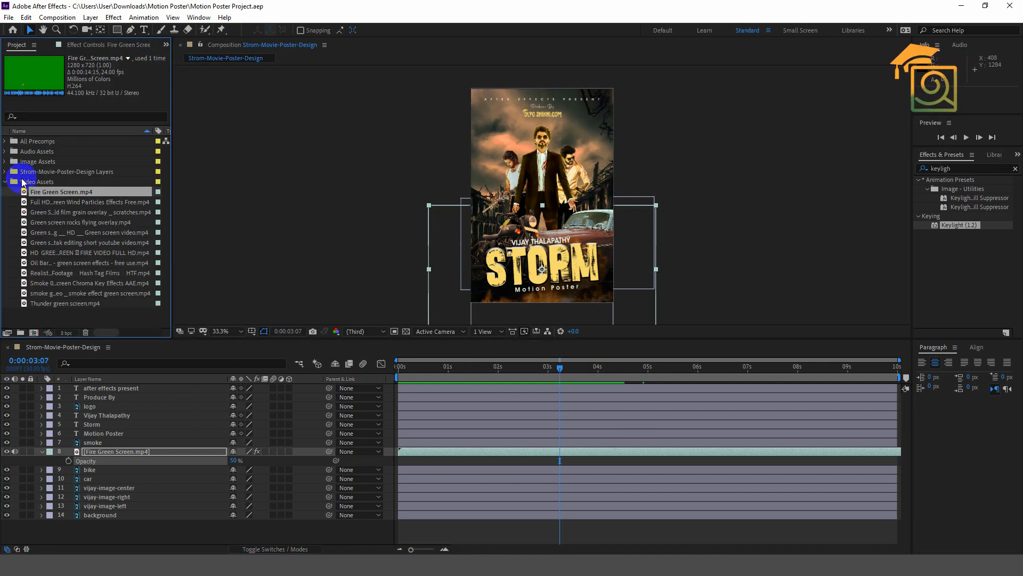
left_click(37, 202)
double_click(37, 202)
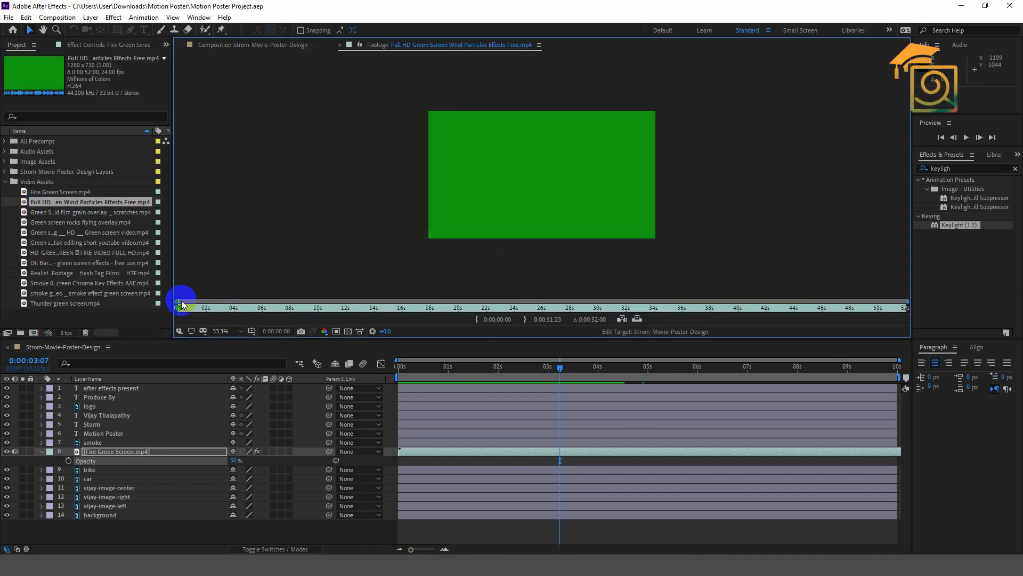
left_click_drag(182, 309, 321, 305)
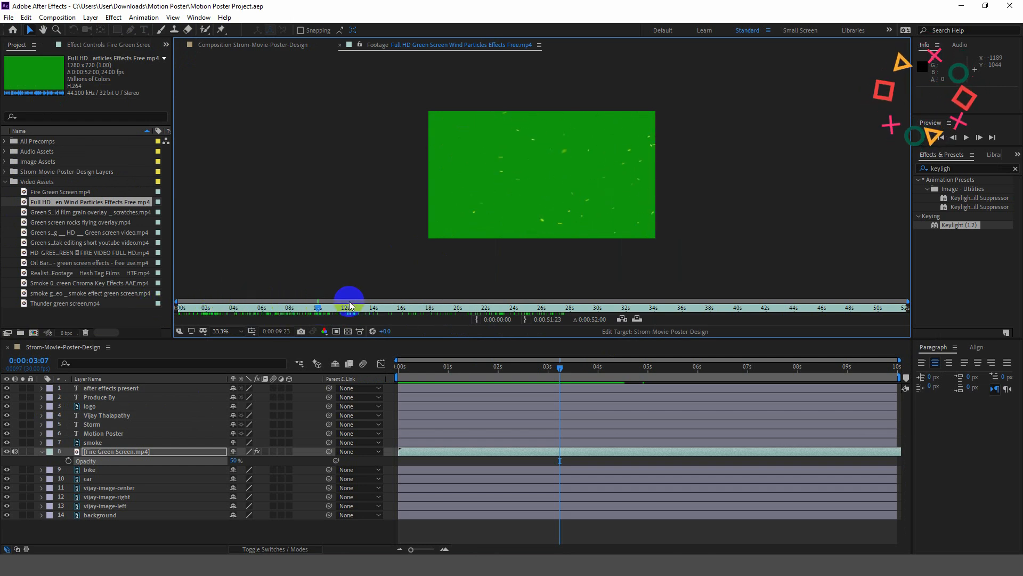
left_click(524, 320)
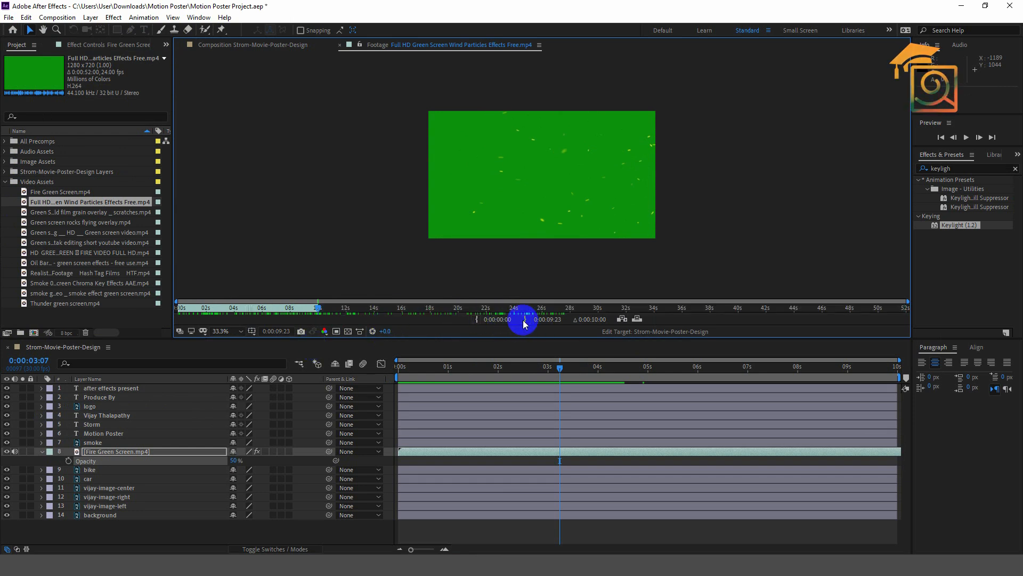
Add the wind particles footage as the uppermost layer and key out its green background with Keylight (1.2).
left_click_drag(53, 205, 102, 389)
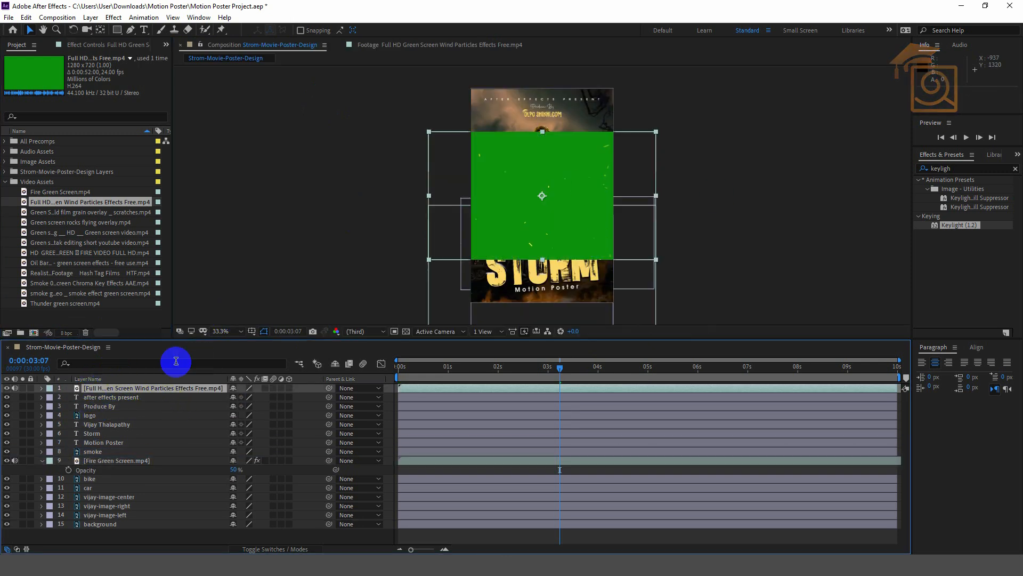
double_click(953, 225)
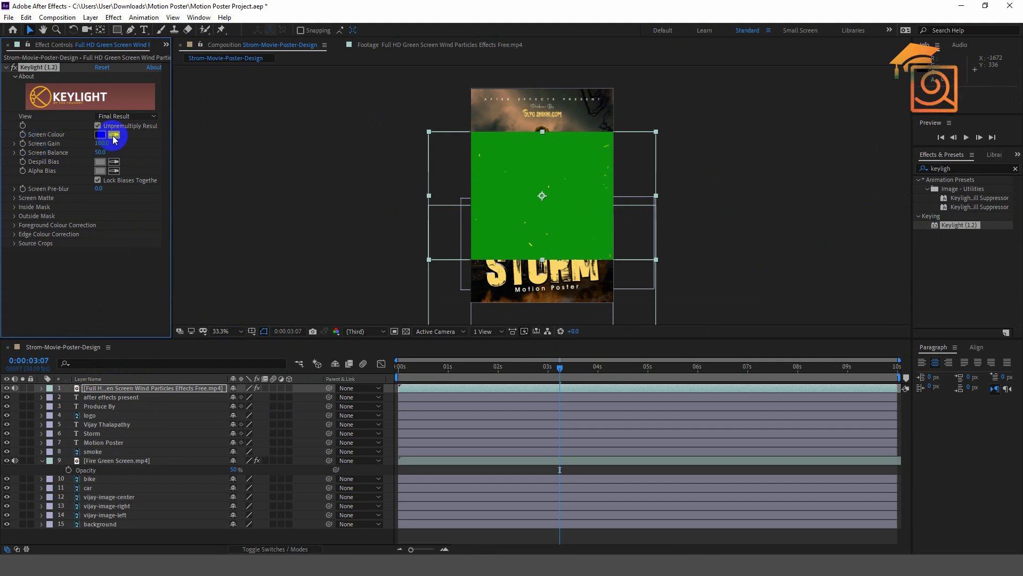
left_click(113, 135)
left_click(575, 217)
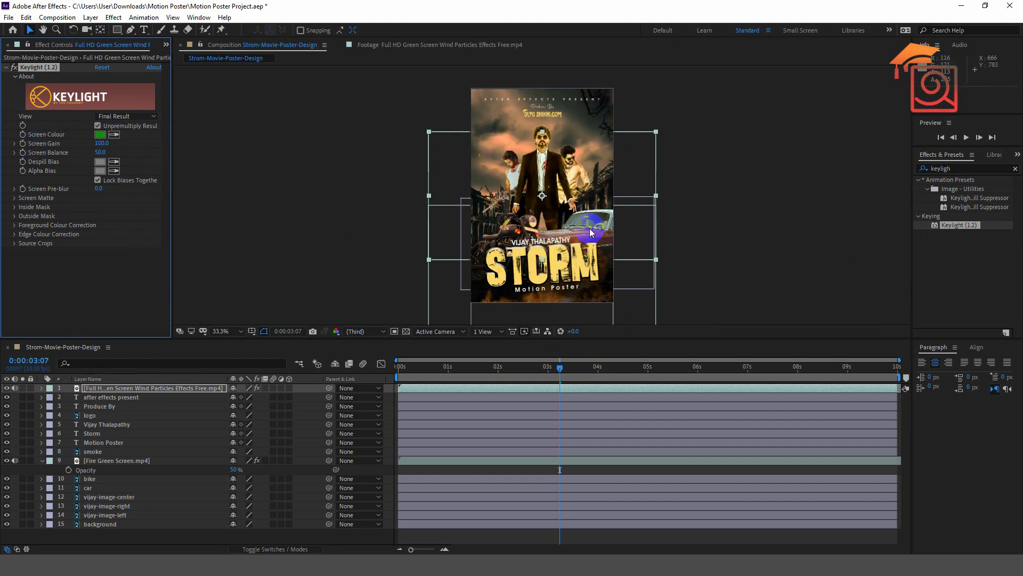
Preview the animation from the start with the keyed wind particles.
left_click_drag(560, 368, 403, 367)
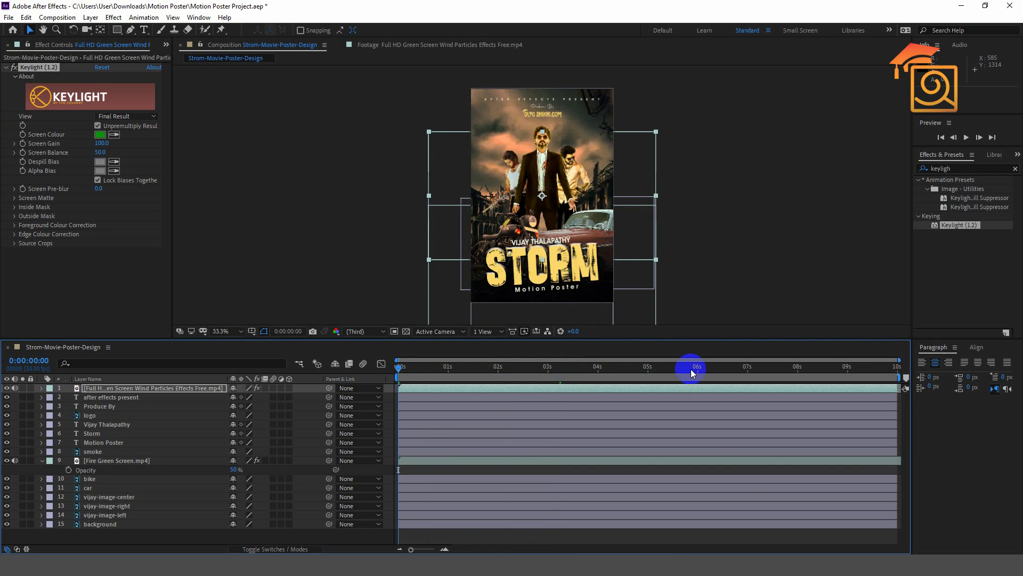
key("space")
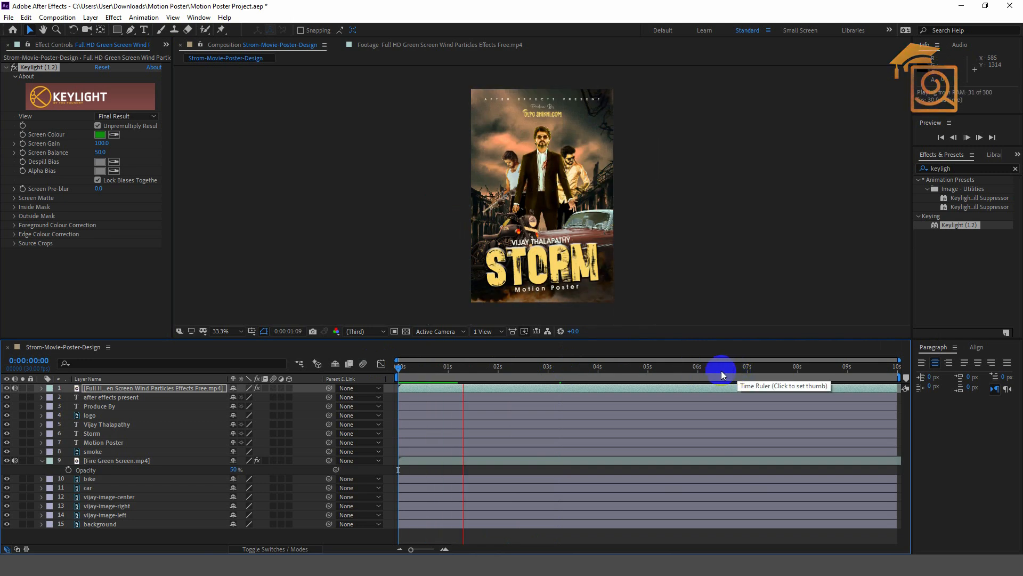
key("space")
Mute the audio of the wind particles and Fire Green Screen layers and replay the animation from the start.
left_click(15, 389)
left_click(15, 461)
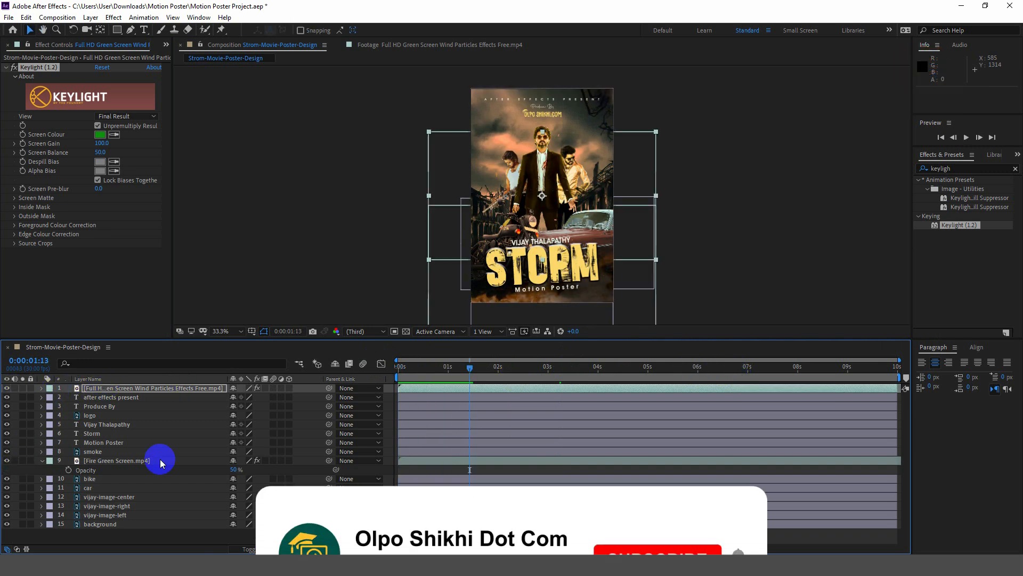
left_click_drag(485, 366, 288, 375)
key("space")
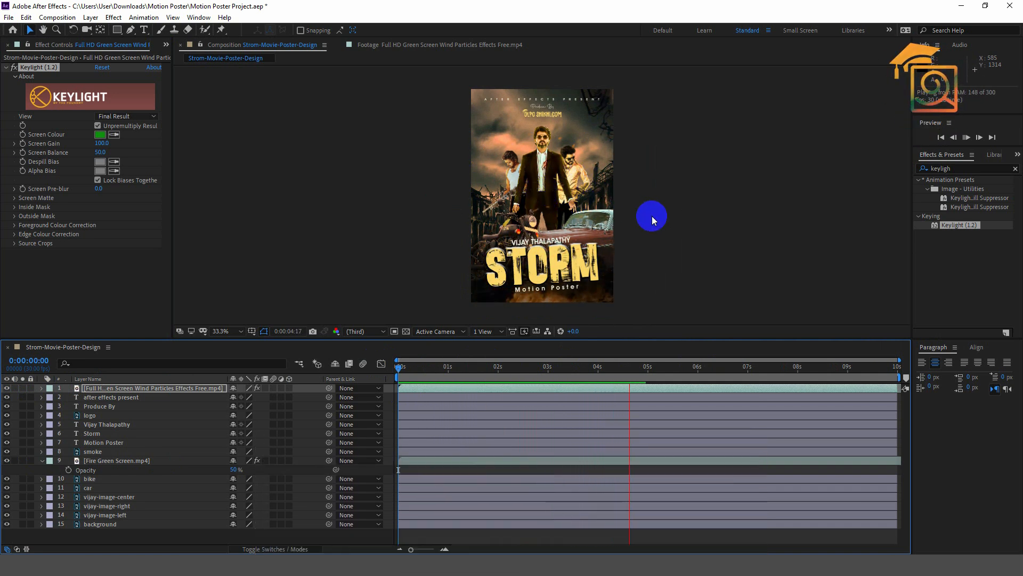
Scale the wind particles layer to fit the composition height.
left_click(565, 388)
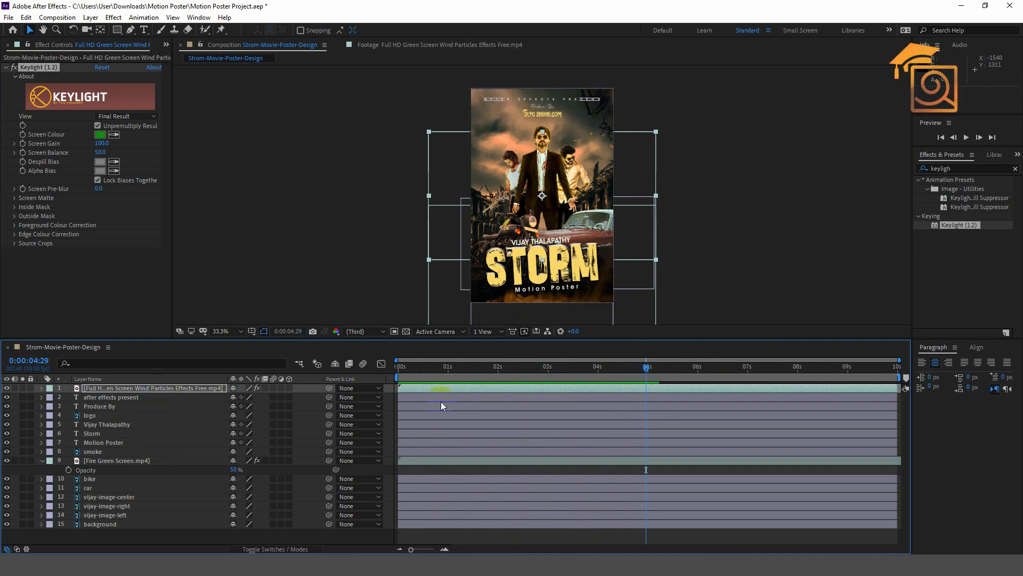
right_click(482, 386)
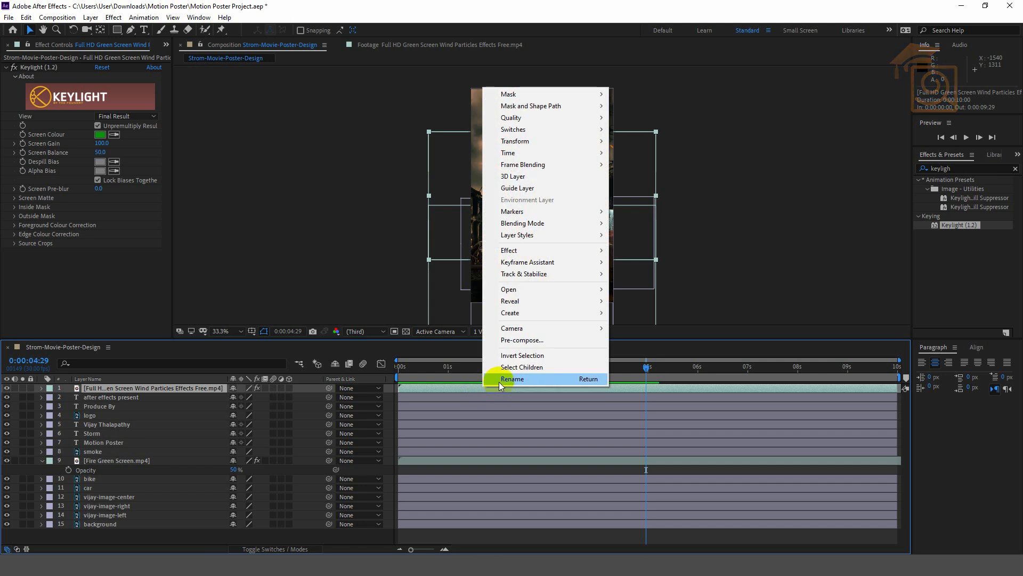
mouse_move(517, 141)
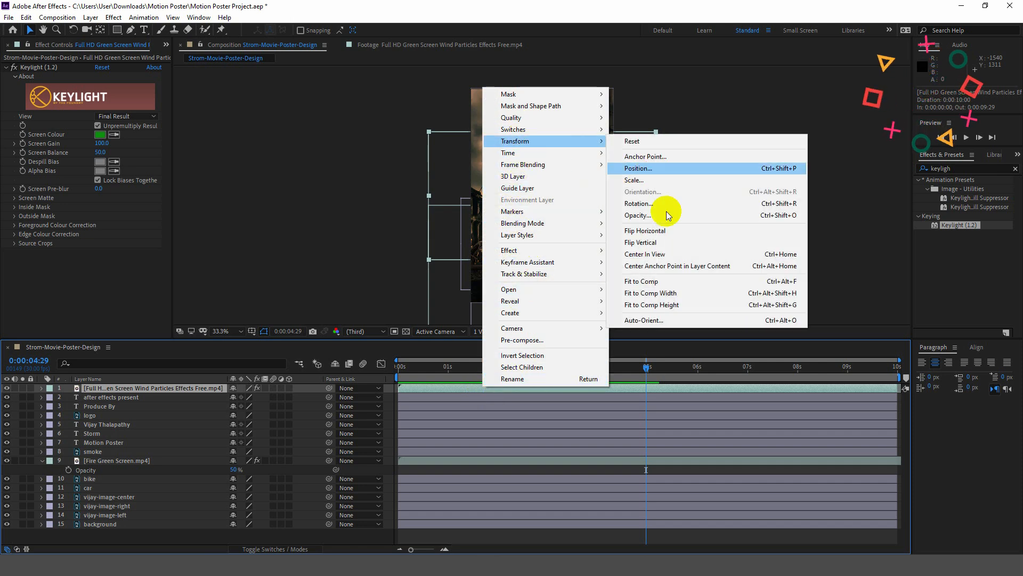
left_click(640, 306)
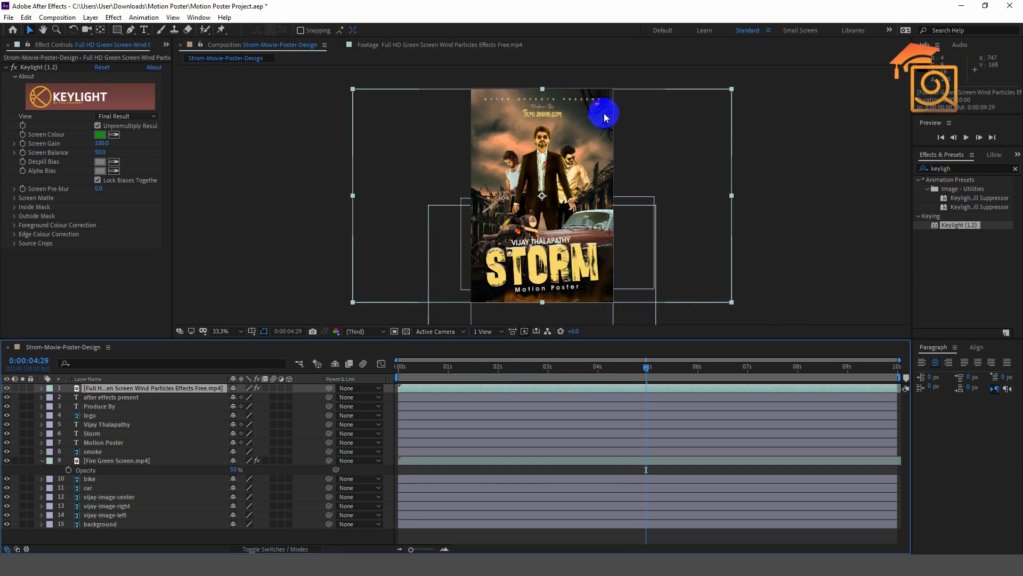
Preview the rescaled wind particles from the start and save the project.
left_click_drag(654, 368, 274, 361)
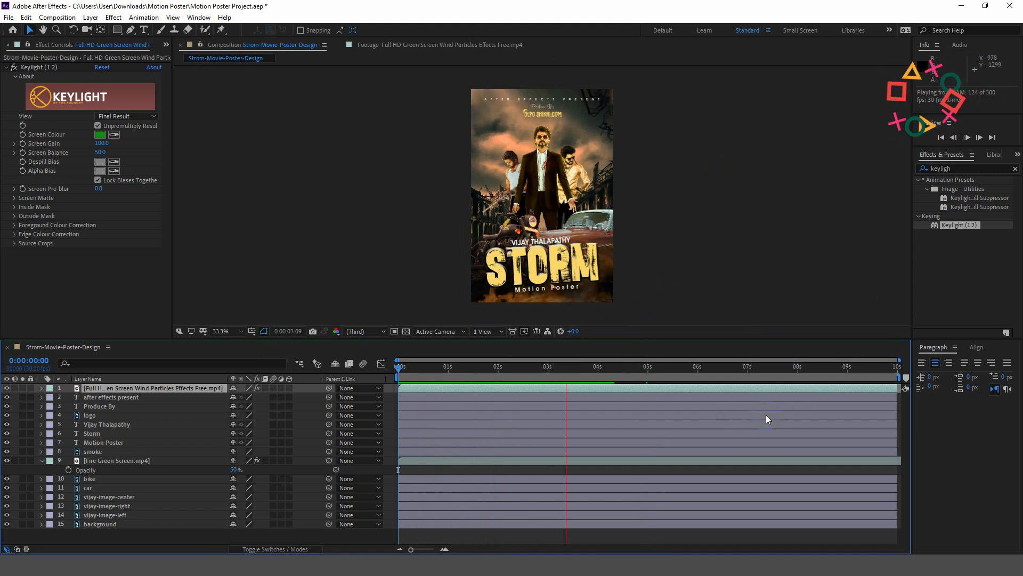
key("space")
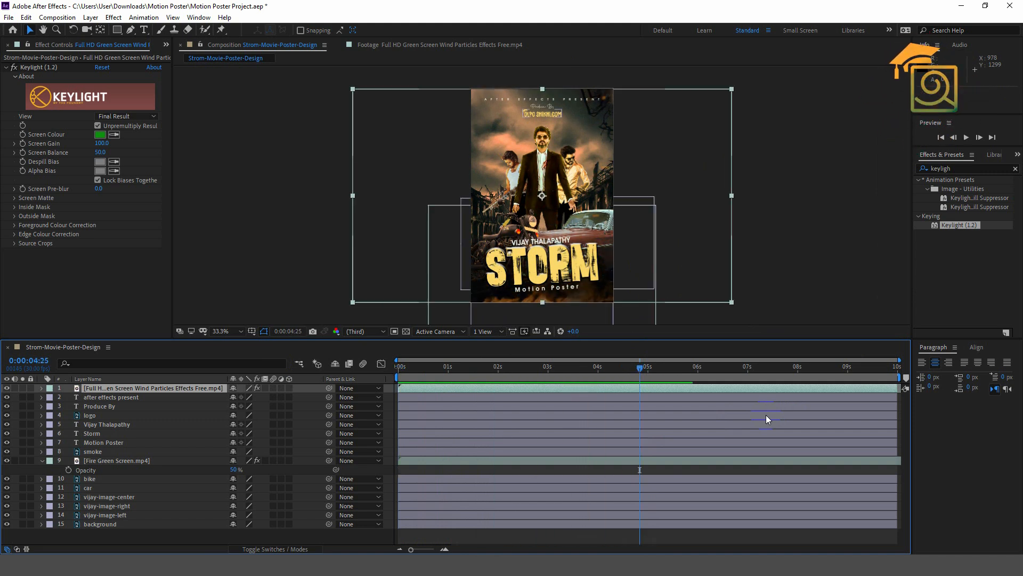
left_click(721, 384)
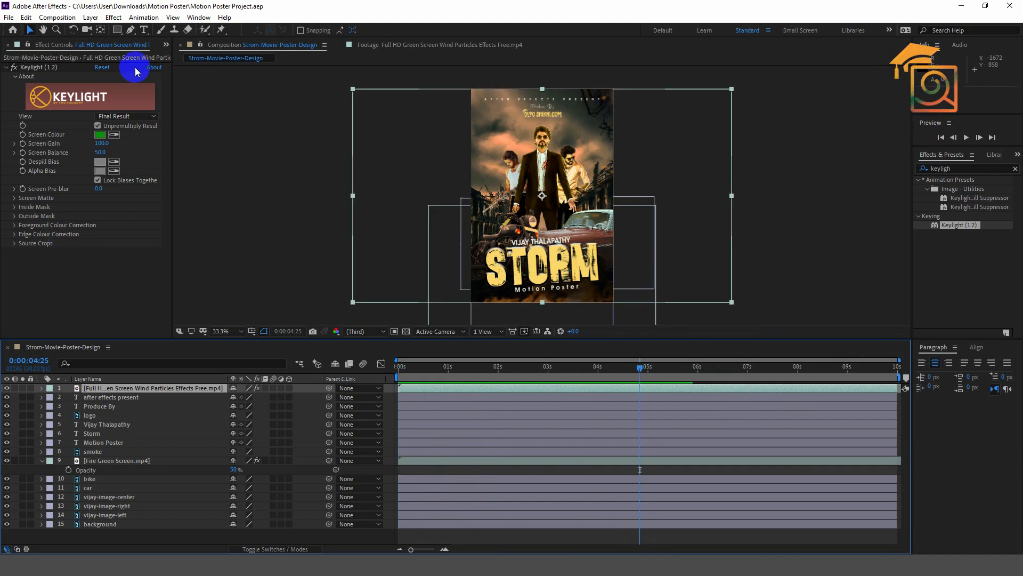
Open the Green Screen old film grain overlay scratches footage and set its out point at about 10 seconds.
left_click(166, 44)
left_click(185, 62)
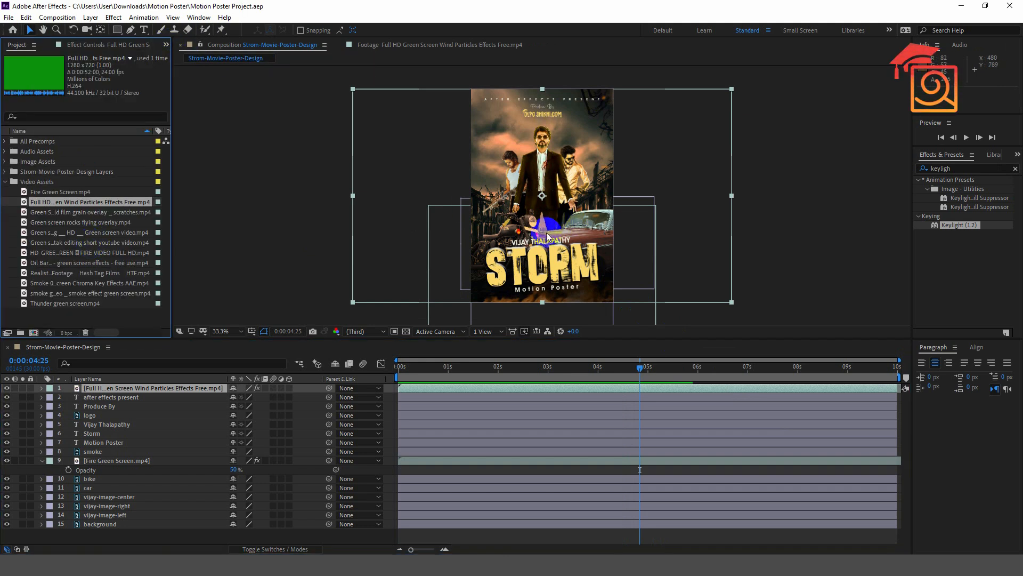
left_click(25, 214)
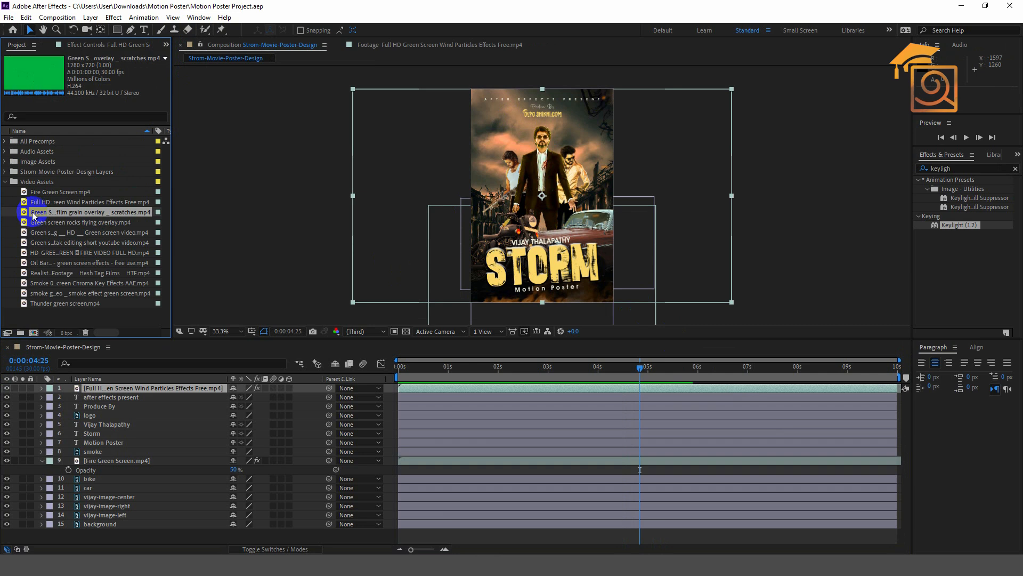
double_click(25, 212)
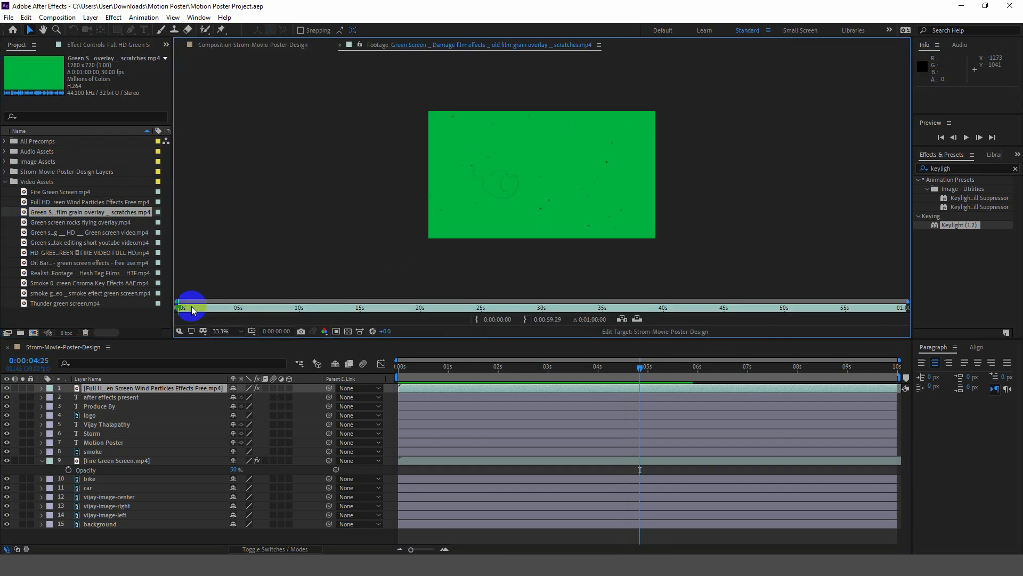
mouse_move(185, 310)
left_mouse_down()
mouse_move(822, 309)
mouse_move(294, 310)
mouse_move(48, 299)
mouse_move(483, 303)
mouse_move(166, 308)
left_mouse_up()
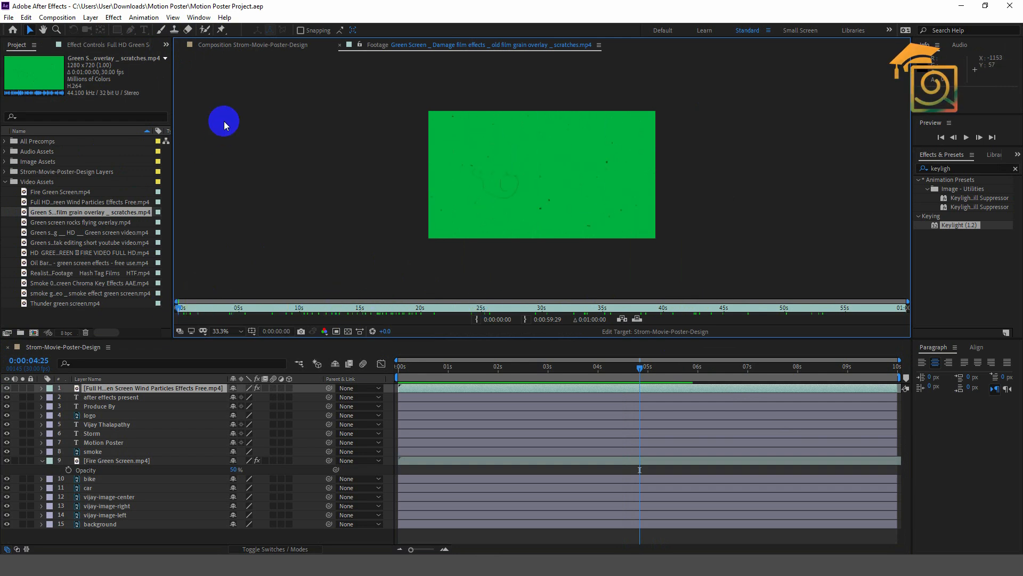
left_click_drag(191, 309, 305, 309)
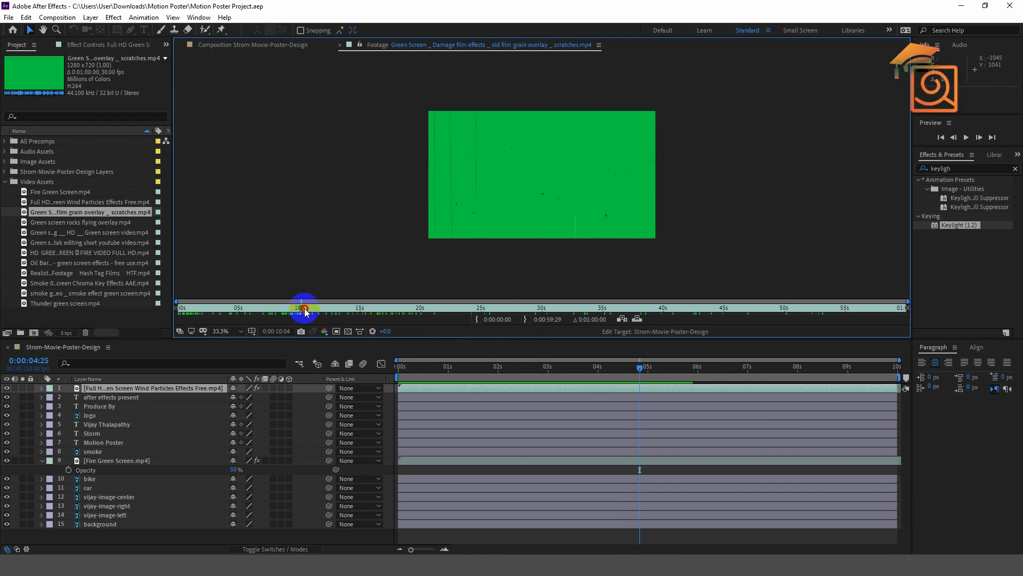
left_click(525, 319)
Add the film grain scratches footage as the uppermost layer and scale it to fit the composition height.
left_click_drag(53, 212, 100, 385)
right_click(455, 389)
left_click(629, 300)
Apply Keylight (1.2) to the film grain layer and sample its green background as the screen colour.
double_click(959, 225)
left_click(114, 134)
left_click(543, 166)
Preview the animation from the start with the keyed film grain overlay.
left_click_drag(640, 367, 398, 368)
key("space")
key("space")
Save the project and lock the film grain and wind particles layers.
key("ctrl+s")
left_click(30, 388)
left_click(30, 397)
Open the HD GREEN SCREEN FIRE VIDEO FULL HD.mp4 footage and scrub through it to check its content.
left_click(165, 45)
left_click(184, 55)
left_click(27, 223)
double_click(32, 252)
left_click_drag(184, 309, 271, 319)
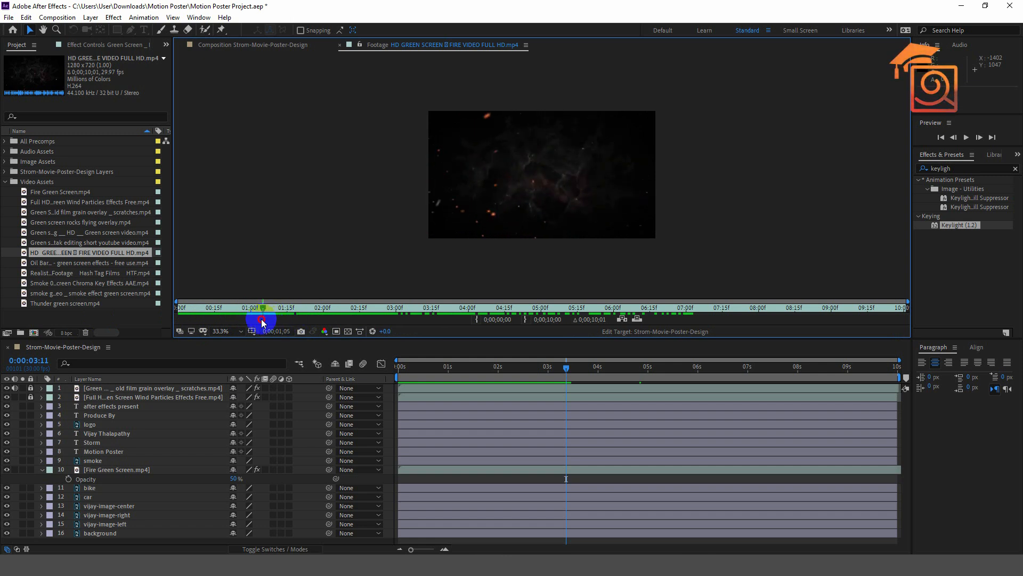
left_click_drag(250, 312, 952, 271)
Add the HD fire video to the composition, fitted to the composition height, directly above the background layer.
left_click_drag(86, 252, 99, 388)
right_click(426, 388)
mouse_move(457, 146)
left_click(601, 423)
left_click_drag(109, 388, 123, 534)
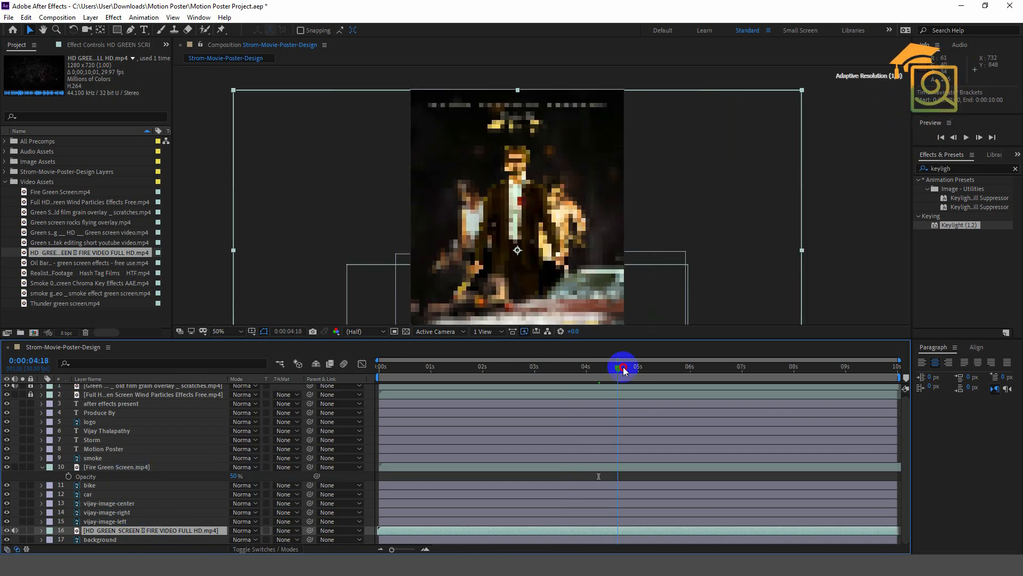
Try the Lighten, Overlay and Soft Light blending modes on the HD fire video layer.
left_click_drag(623, 366, 660, 373)
key("comma")
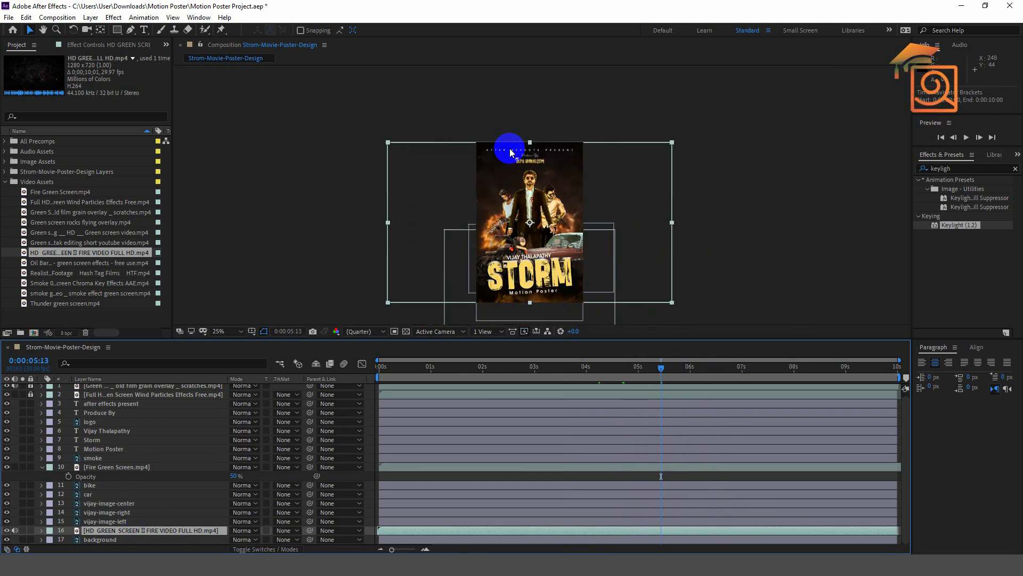
mouse_move(663, 373)
left_mouse_down()
mouse_move(582, 373)
mouse_move(655, 373)
left_mouse_up()
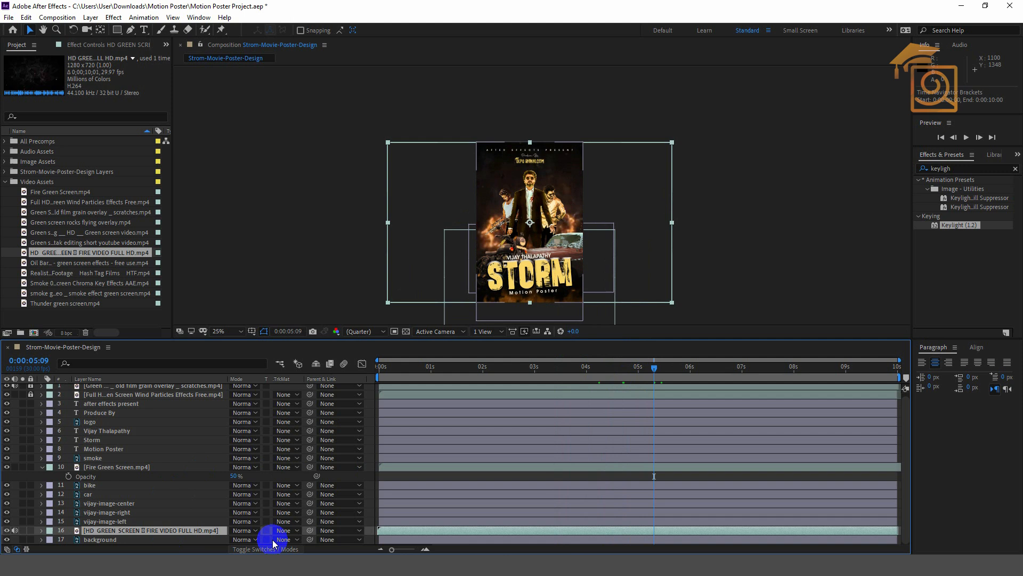
left_click(245, 530)
left_click(275, 185)
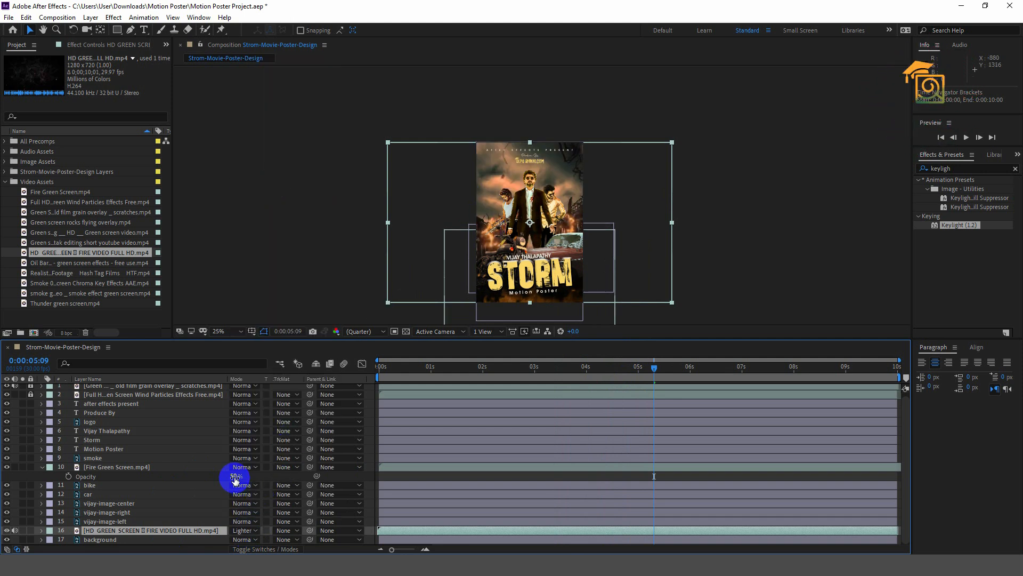
left_click(244, 532)
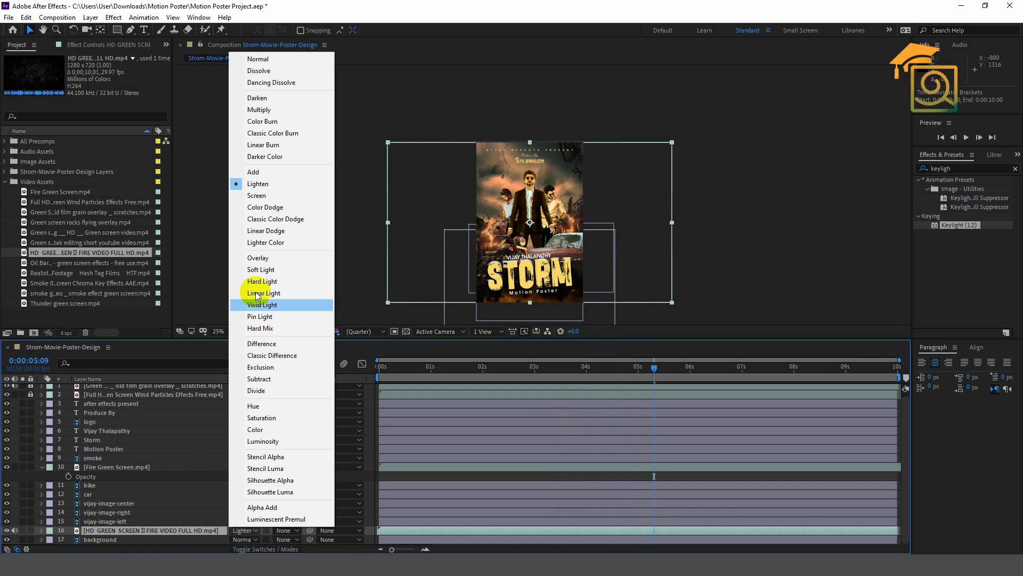
left_click(256, 260)
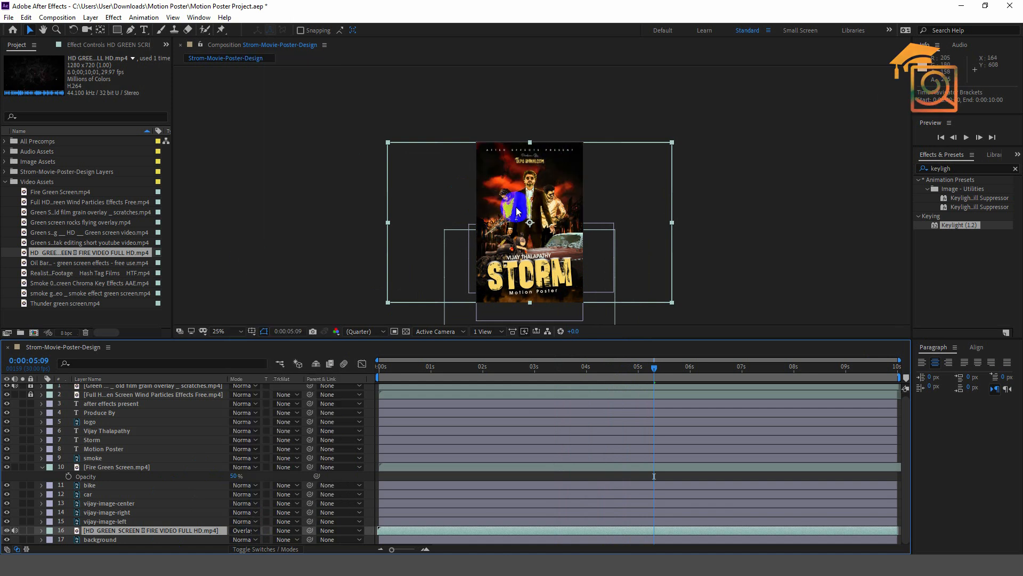
left_click(240, 530)
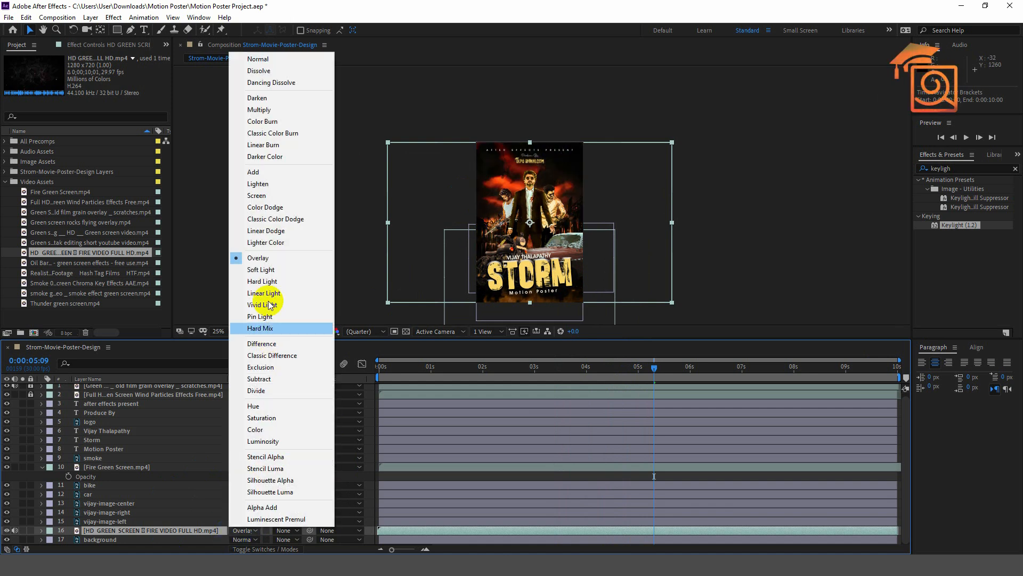
left_click(267, 270)
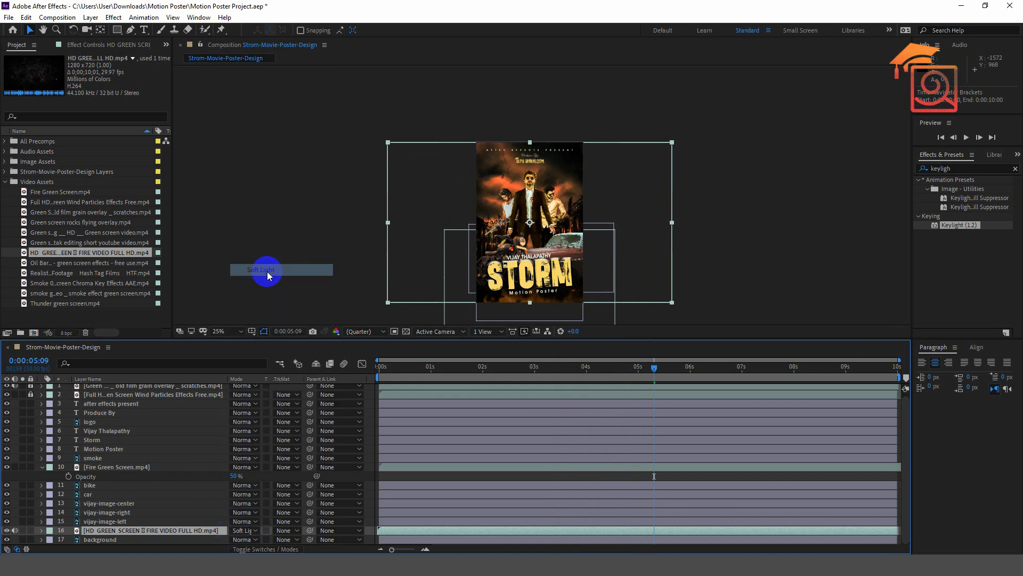
Set the HD fire video layer's blending mode to Add and move the layer up to position 400, 136.
left_click(241, 531)
left_click(254, 181)
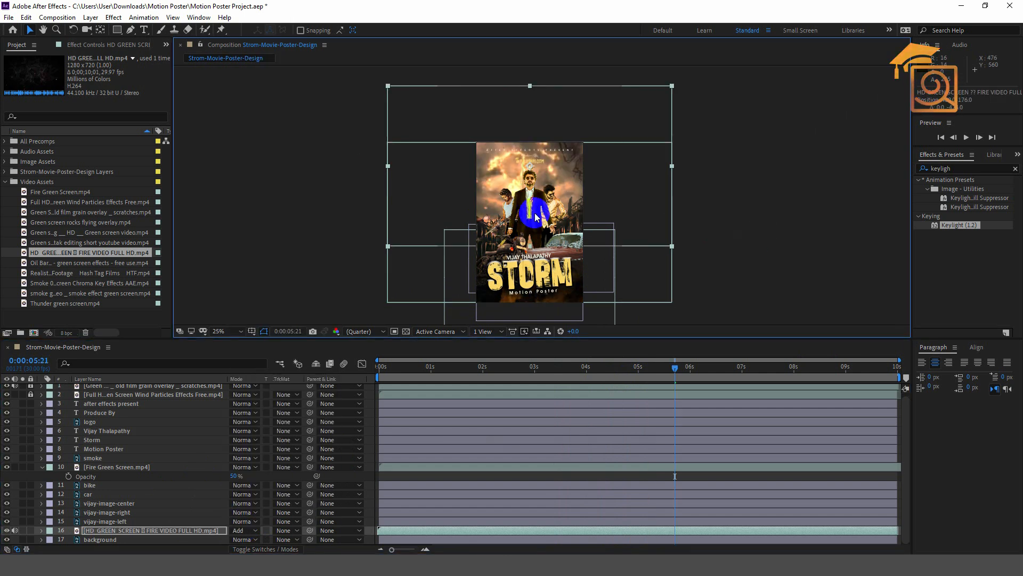
left_click_drag(555, 215, 554, 210)
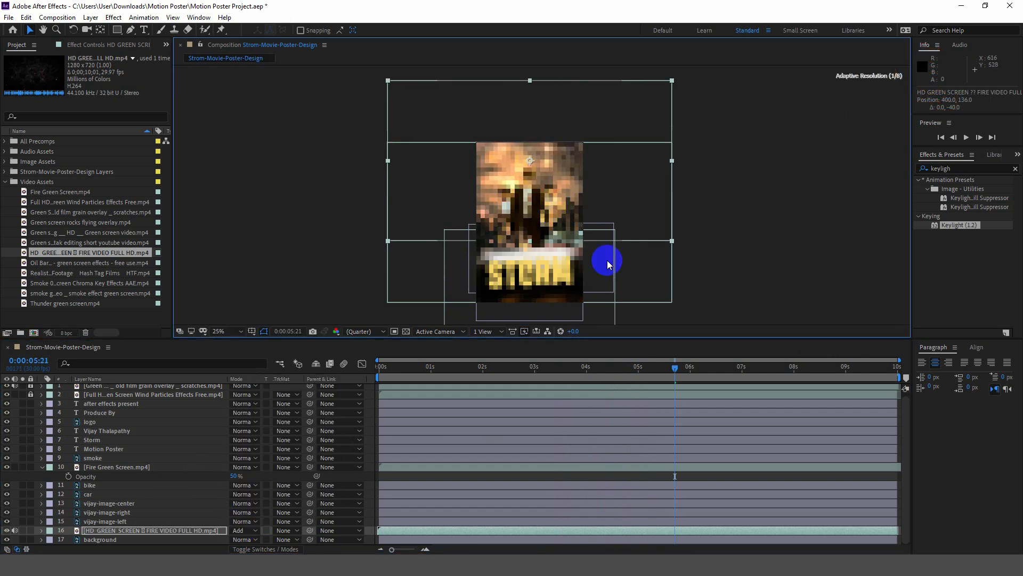
Preview the animation from the start with the blended fire video and check the frame at 0:00:05:13.
left_click_drag(683, 370, 359, 369)
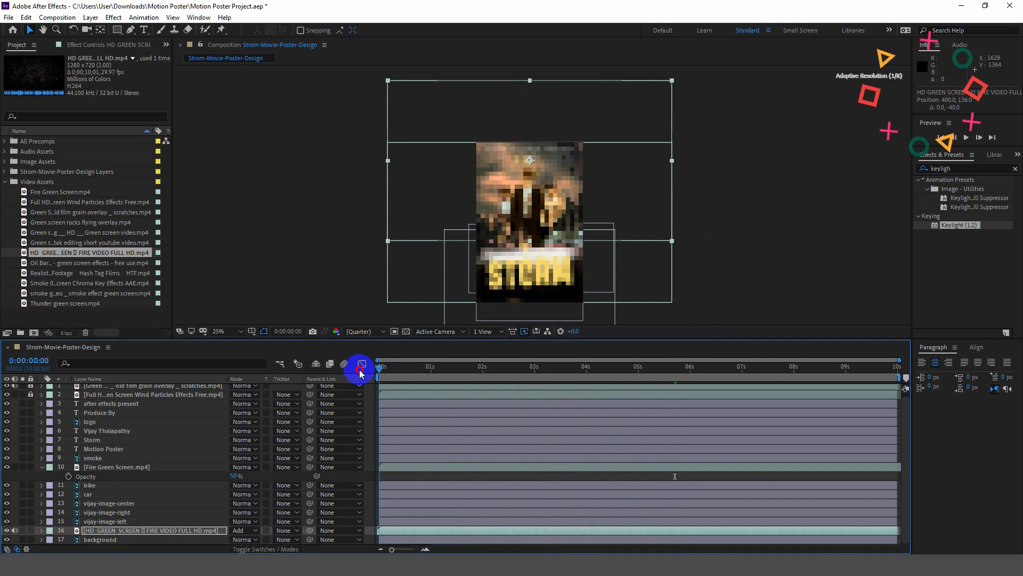
key("space")
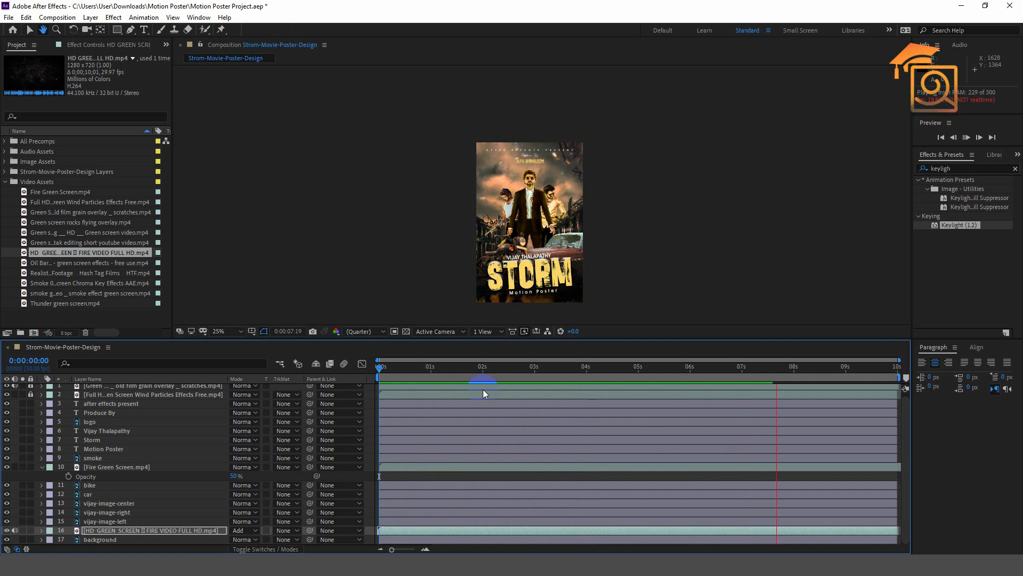
key("space")
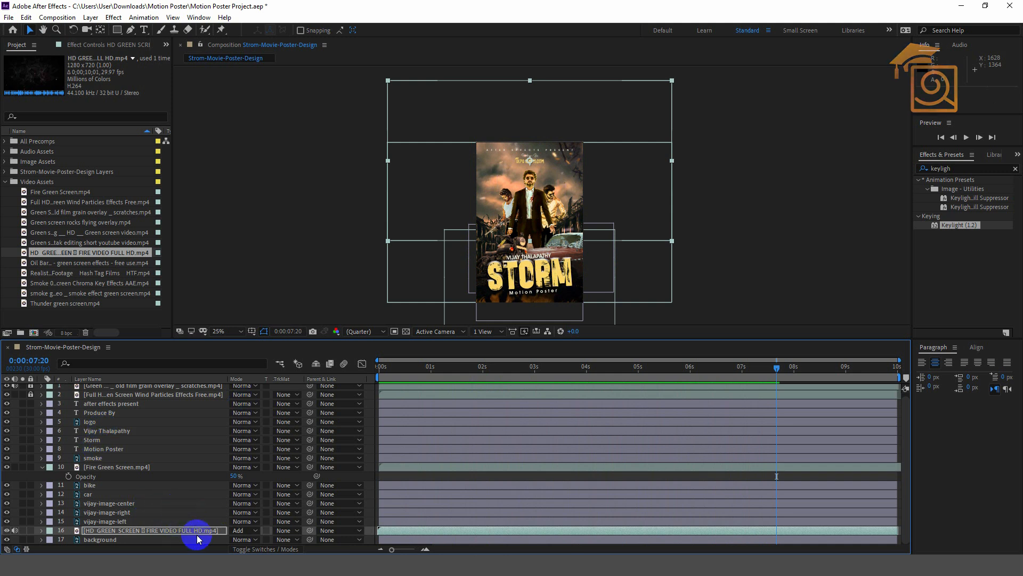
left_click(240, 531)
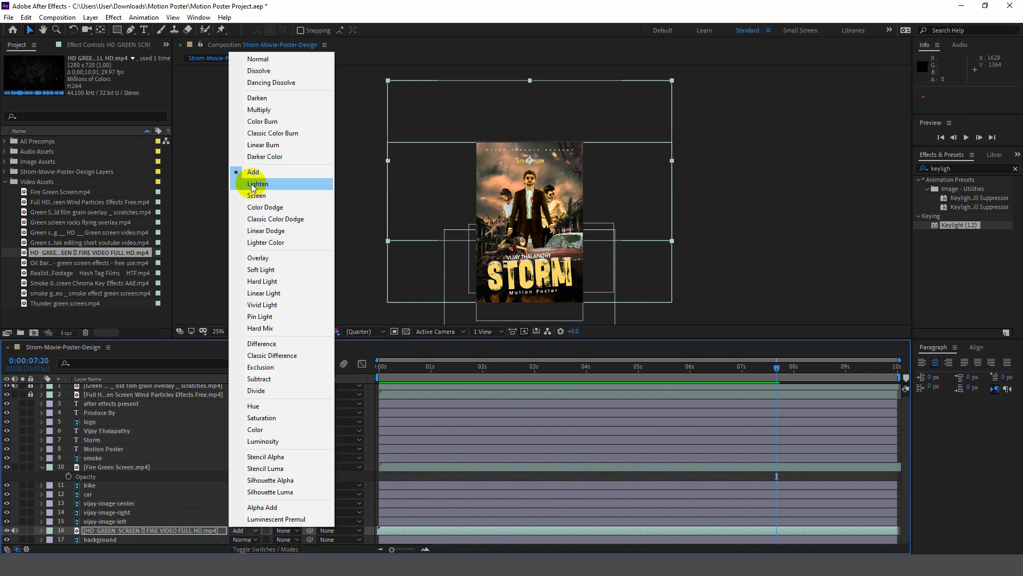
left_click_drag(779, 373, 665, 373)
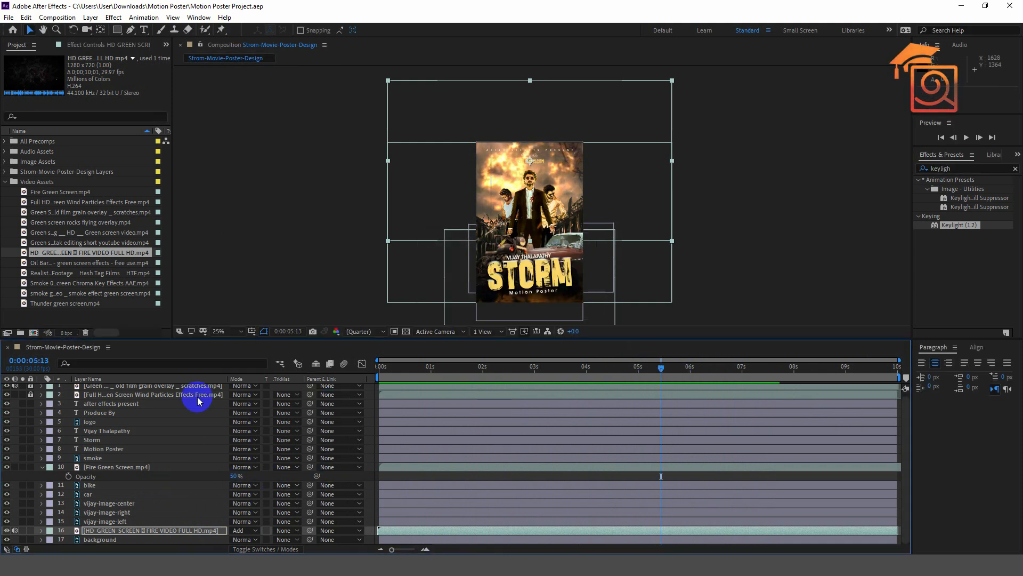
Unlock the film grain and wind particles layers and turn all layers of the composition into 3D layers.
scroll(76, 446, "up", 1)
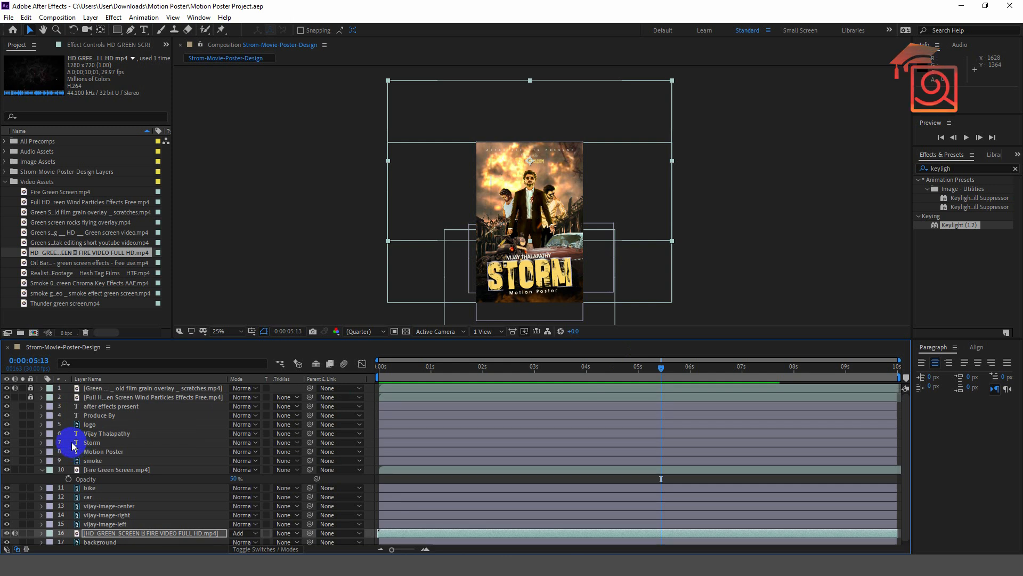
left_click(42, 469)
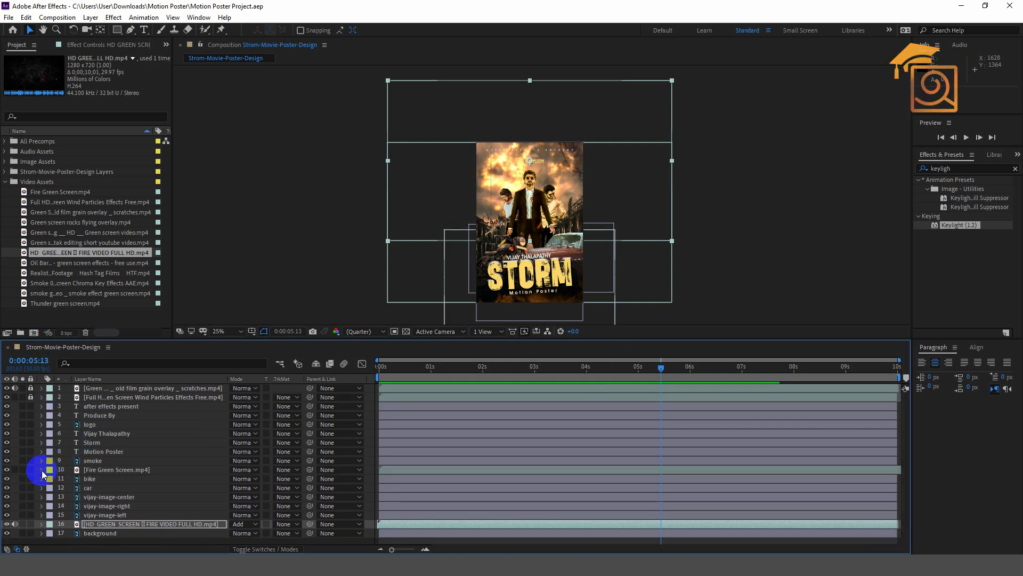
left_click_drag(31, 388, 33, 395)
left_click(166, 504)
key("ctrl+a")
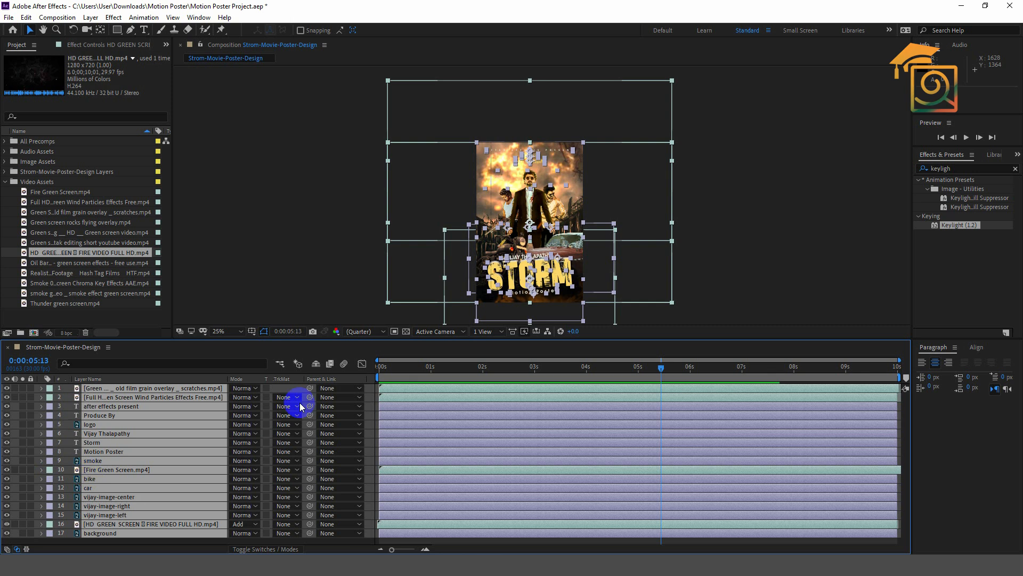
left_click(258, 550)
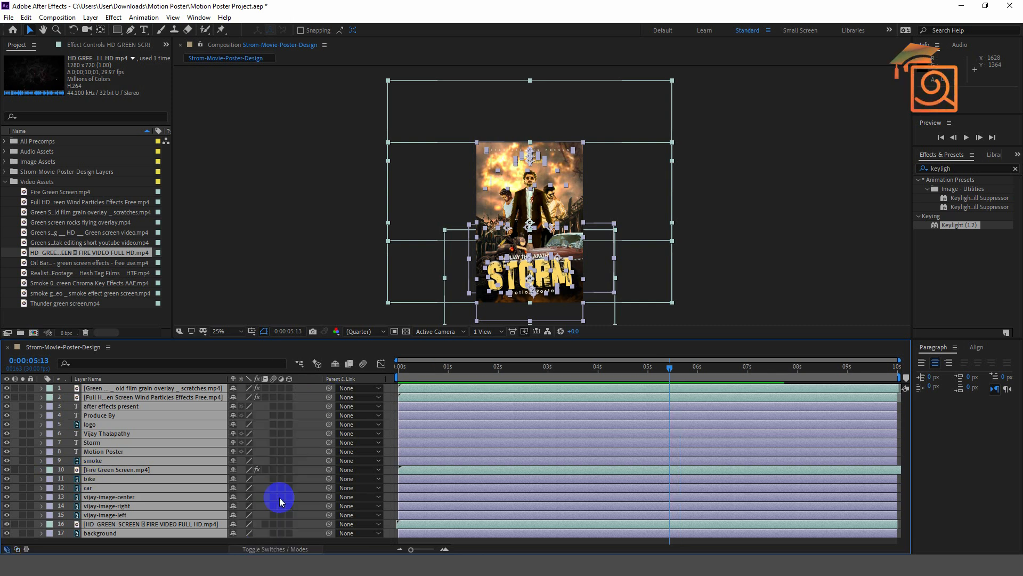
left_click(291, 394)
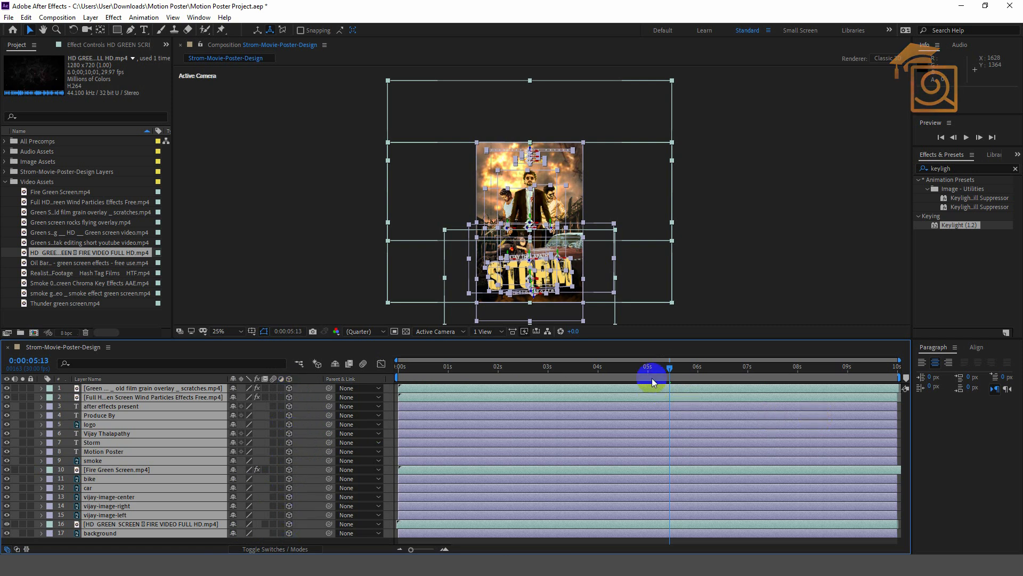
Return to the start of the timeline and add a two-node camera with the 35mm preset.
left_click_drag(568, 369, 388, 354)
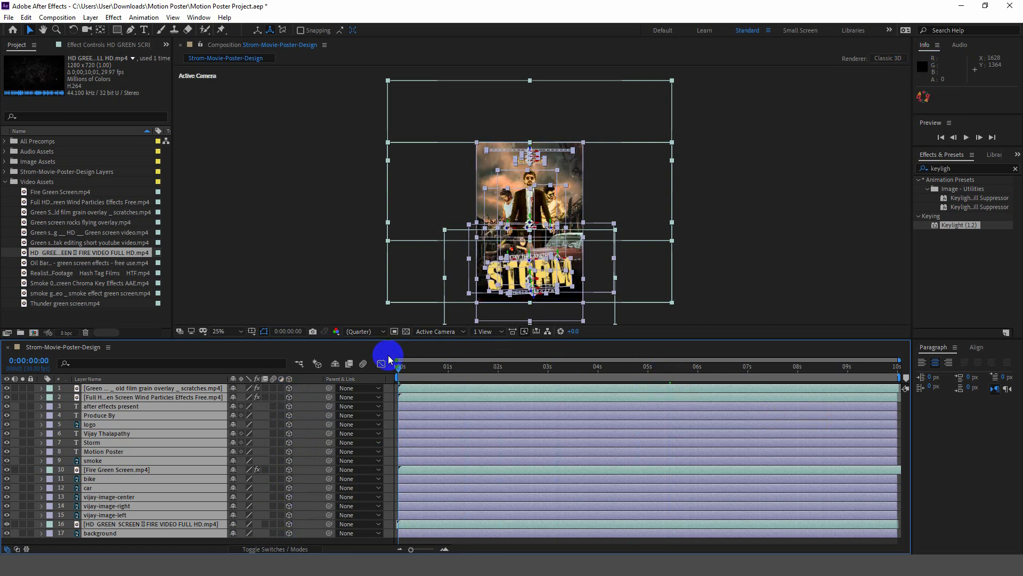
key("space")
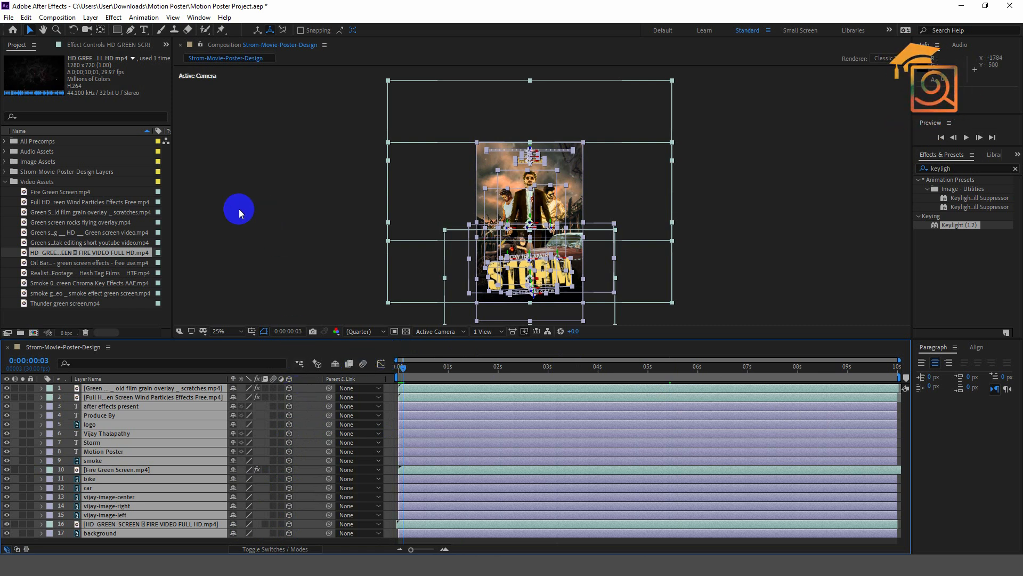
left_click(90, 17)
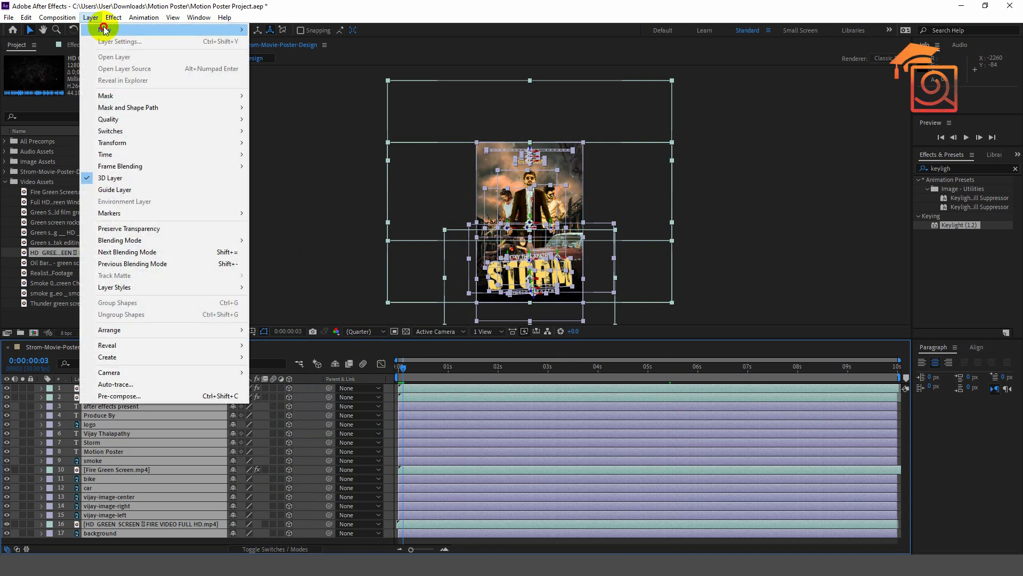
mouse_move(119, 30)
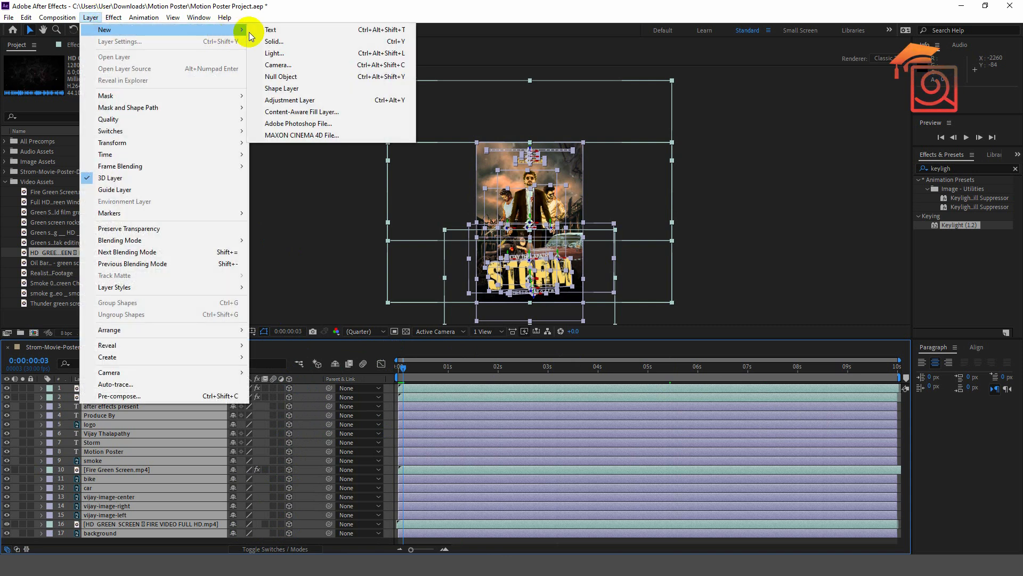
left_click(285, 66)
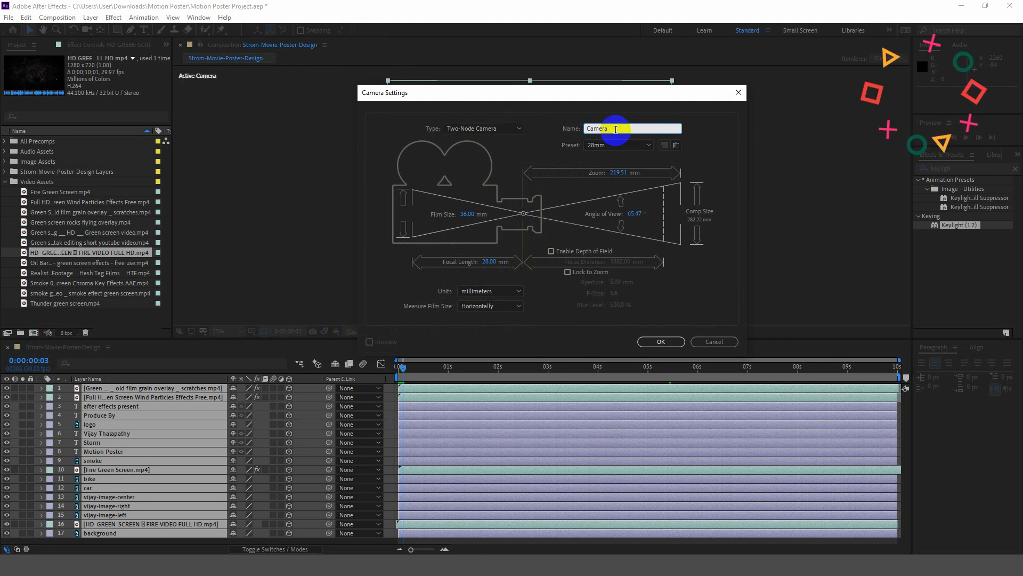
left_click(599, 145)
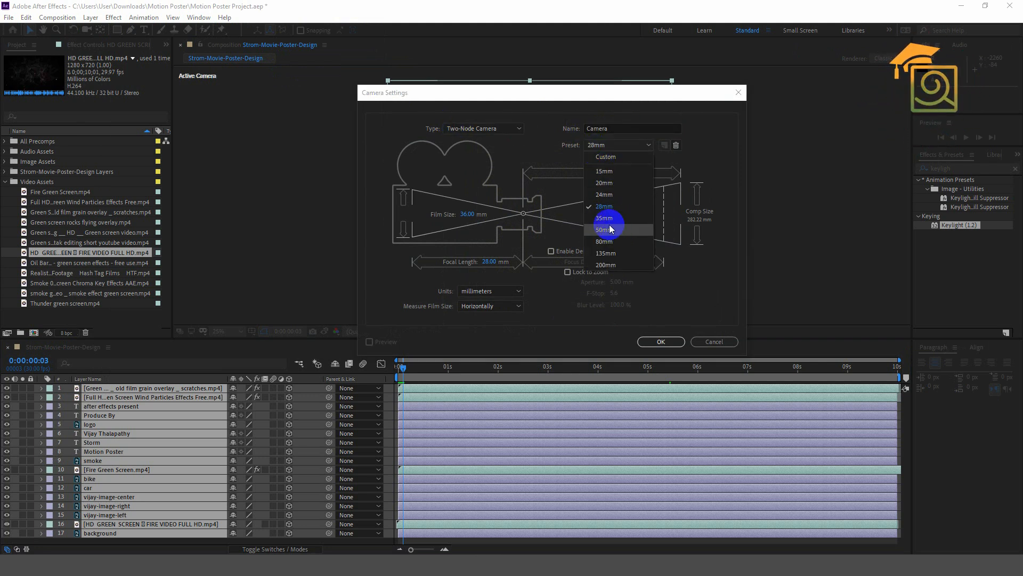
left_click(608, 219)
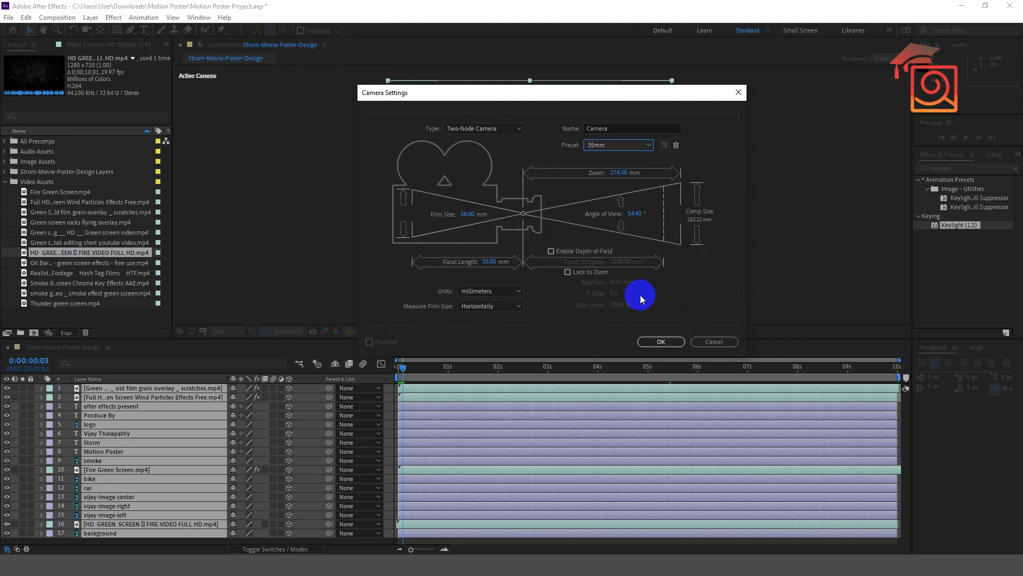
left_click(657, 342)
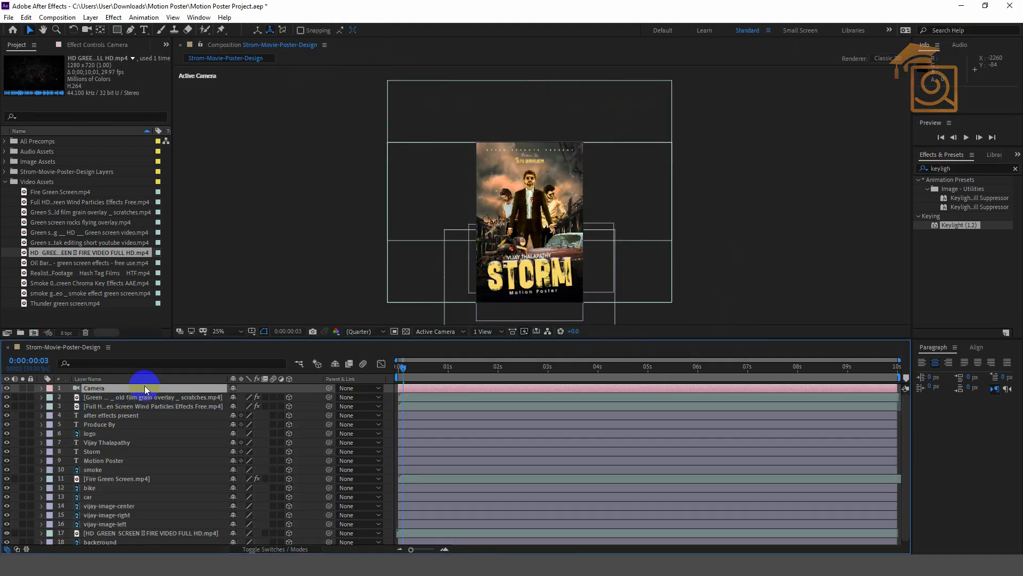
Add a null object and rename it "camera control".
left_click(86, 19)
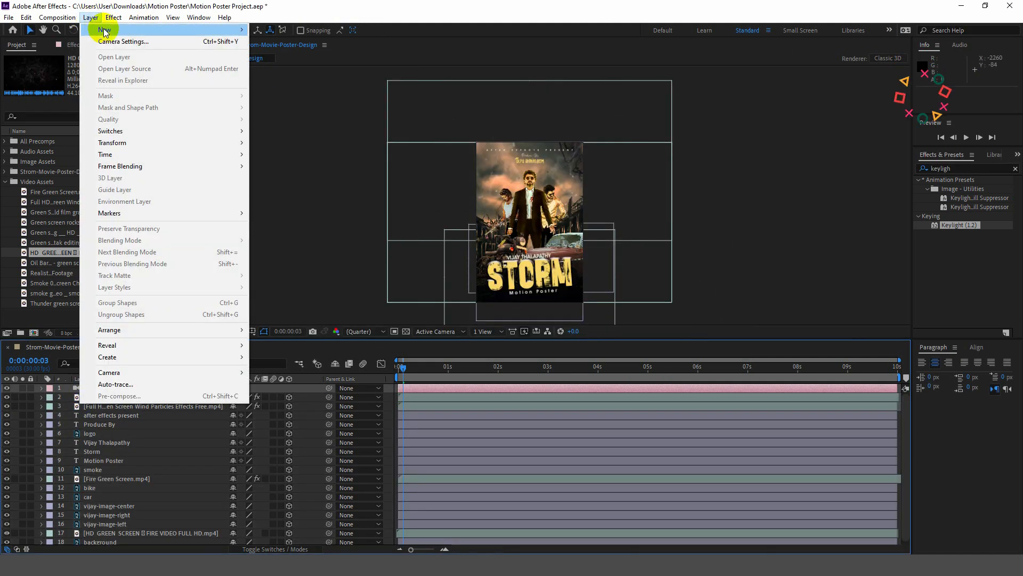
mouse_move(104, 30)
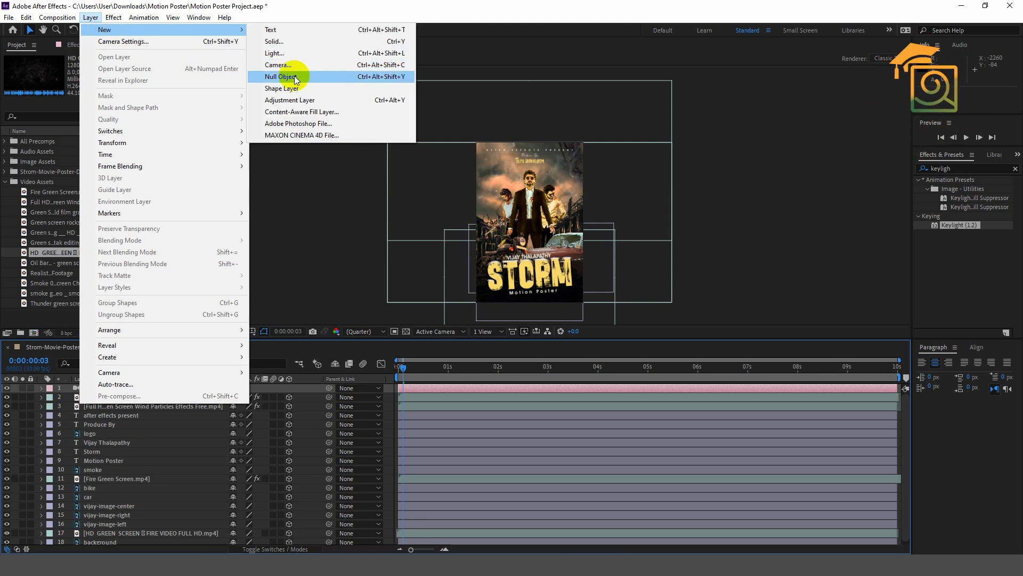
left_click(294, 76)
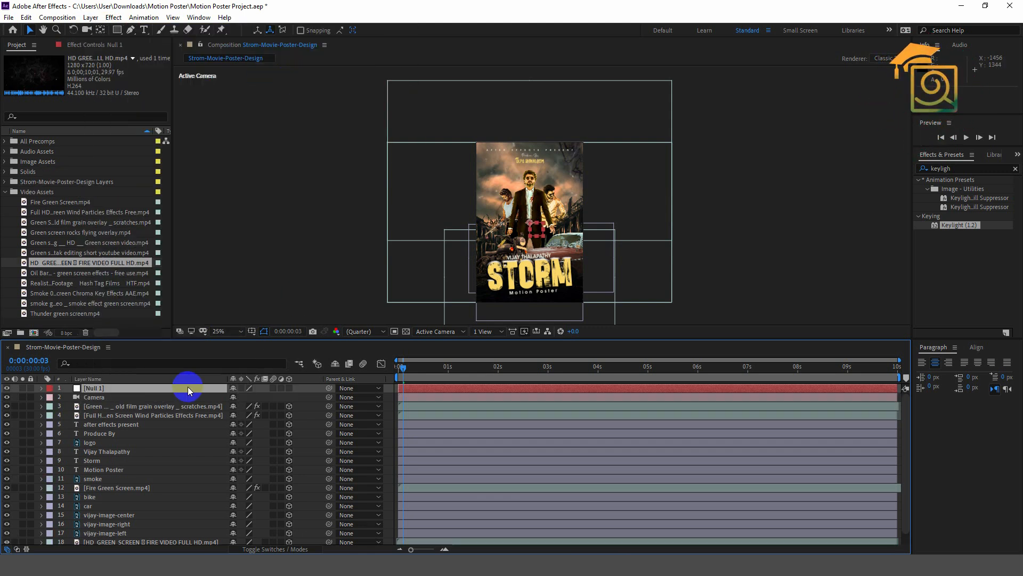
right_click(116, 391)
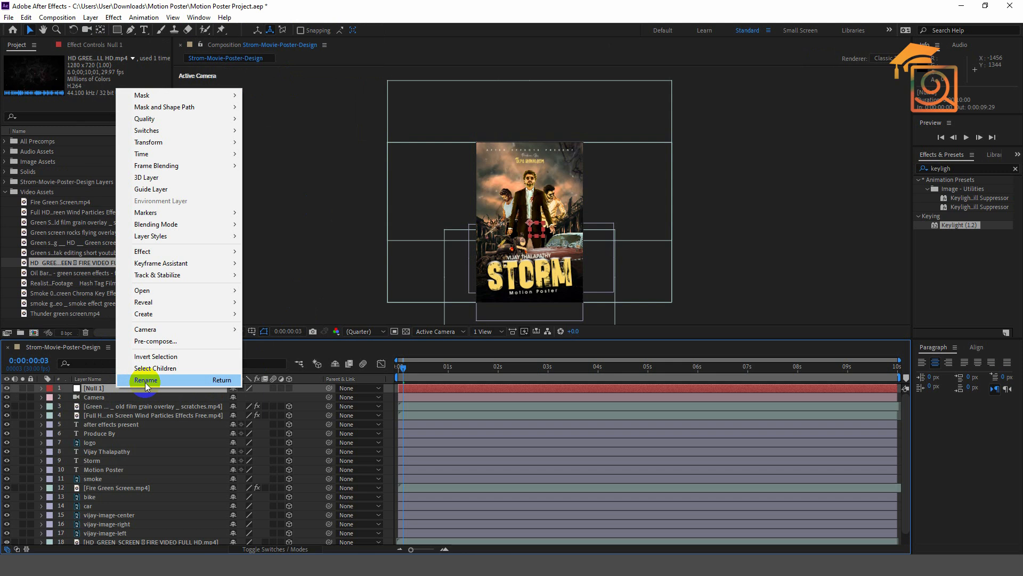
left_click(146, 380)
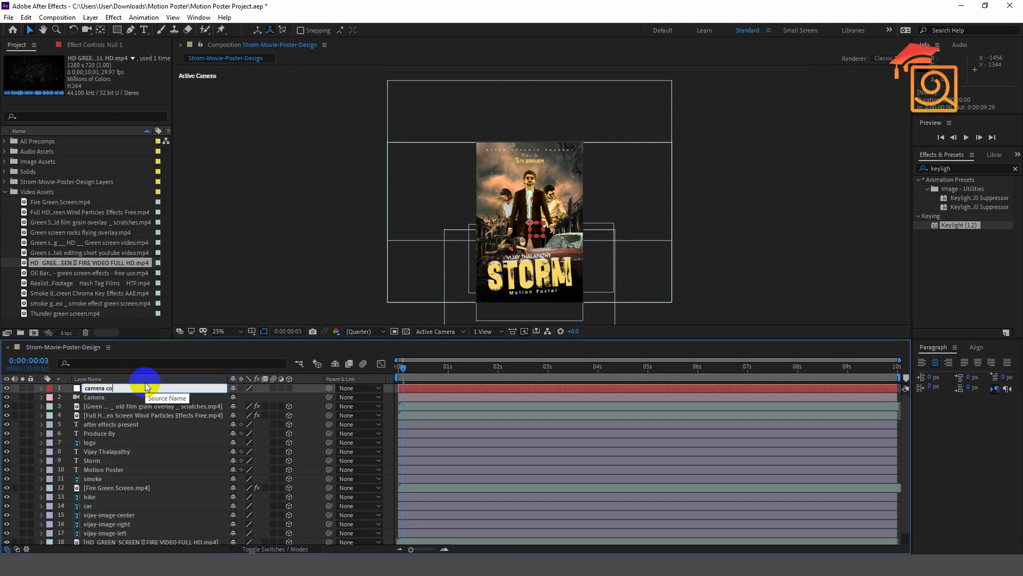
Parent the Camera layer to the camera control null and make the null a 3D layer.
left_click(104, 397)
left_click_drag(330, 400, 117, 392)
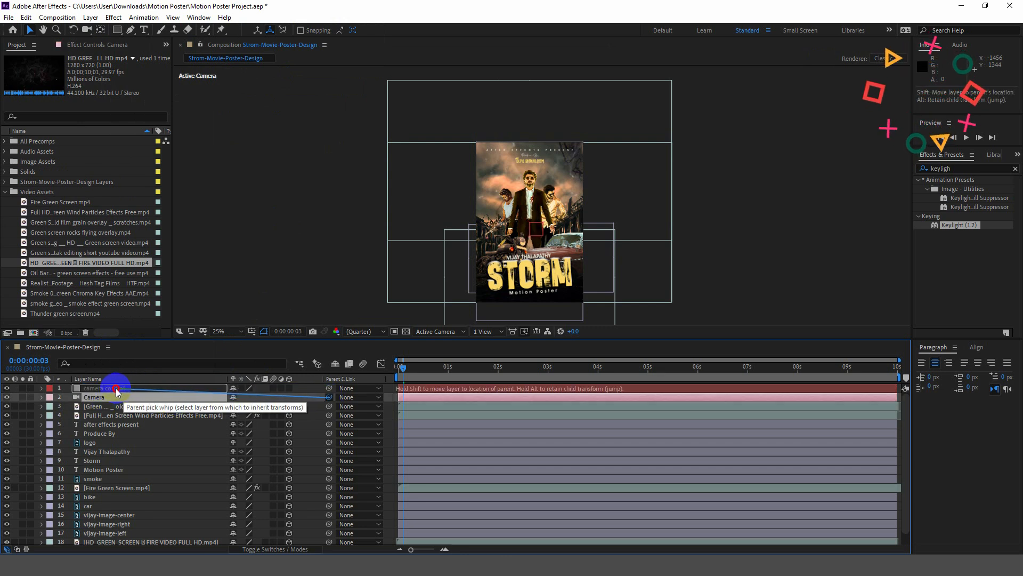
left_click_drag(117, 388, 116, 388)
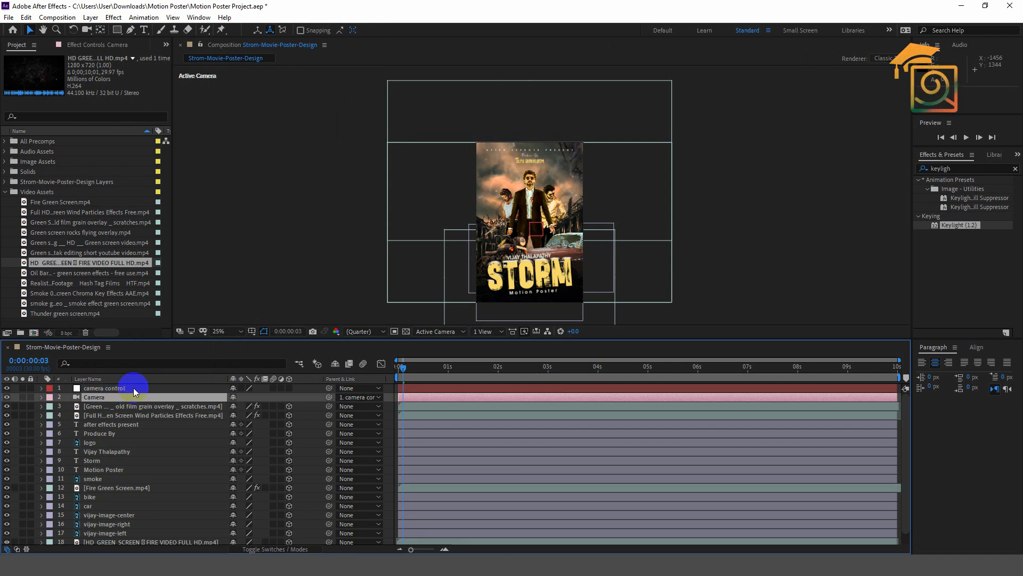
left_click(108, 388)
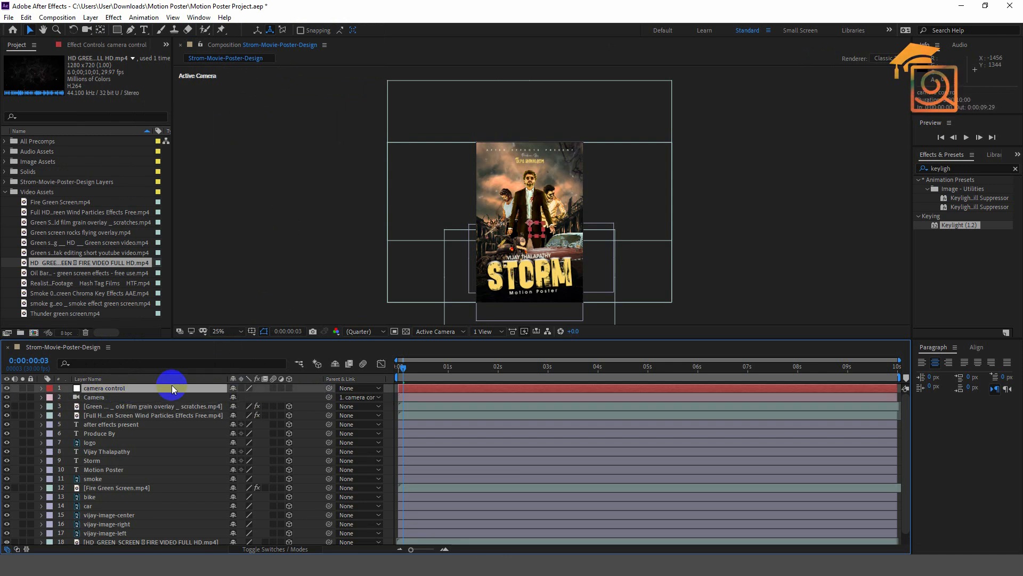
left_click(289, 387)
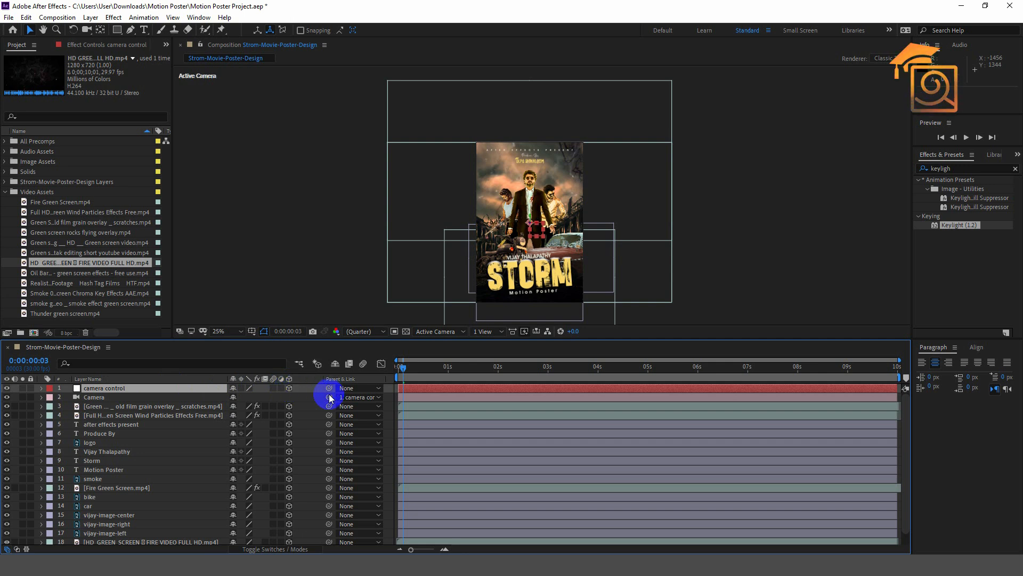
Set the composition viewer to 2 Views - Horizontal, with the Top view beside the Active Camera view.
left_click(492, 332)
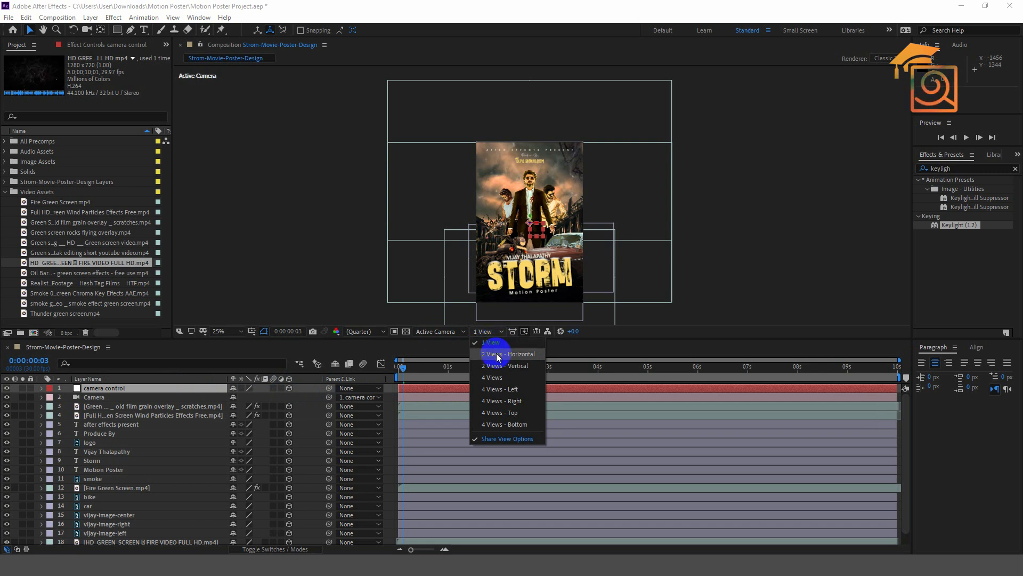
left_click(498, 355)
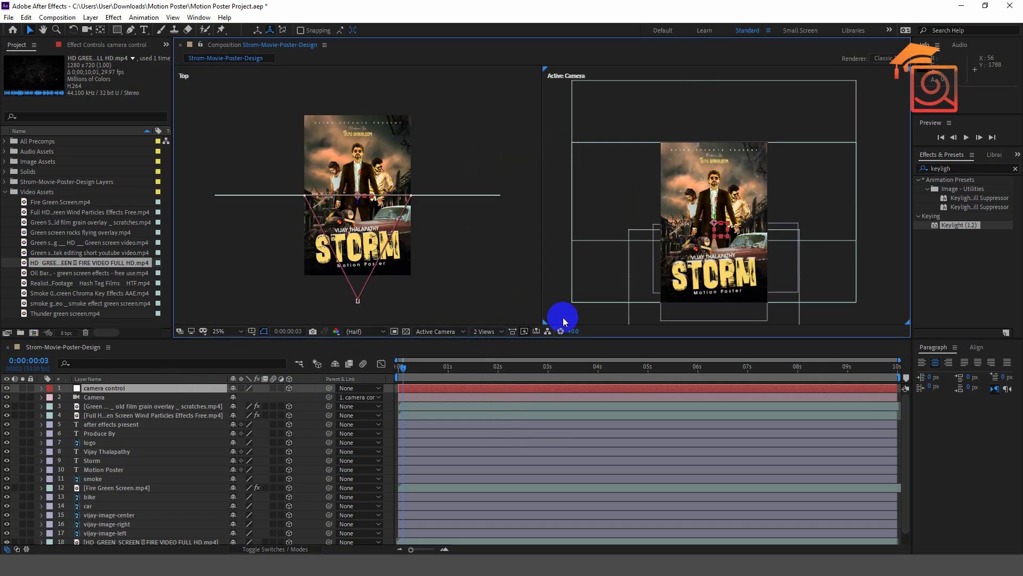
scroll(435, 203, "down", 2)
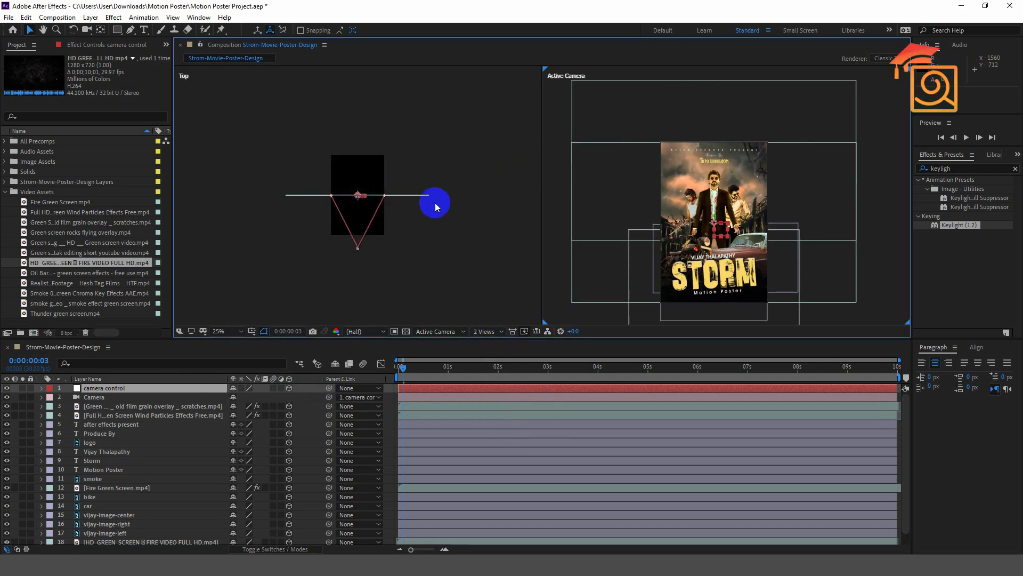
left_click(418, 219)
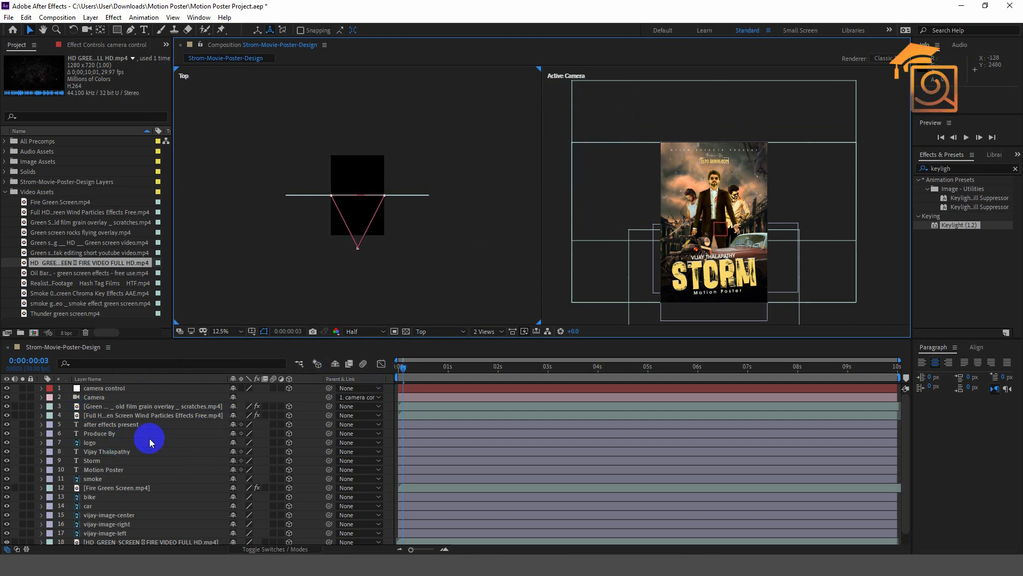
Push the background layer back in the Top view to a Z position of about 3152 and scale it to 519%.
left_click(126, 407)
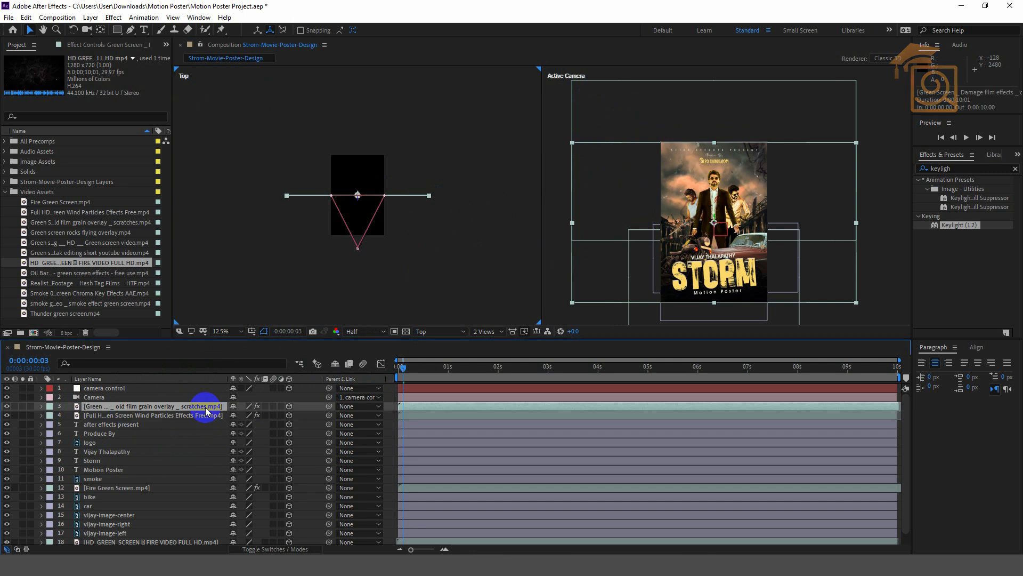
scroll(130, 491, "down", 1)
left_click(122, 540)
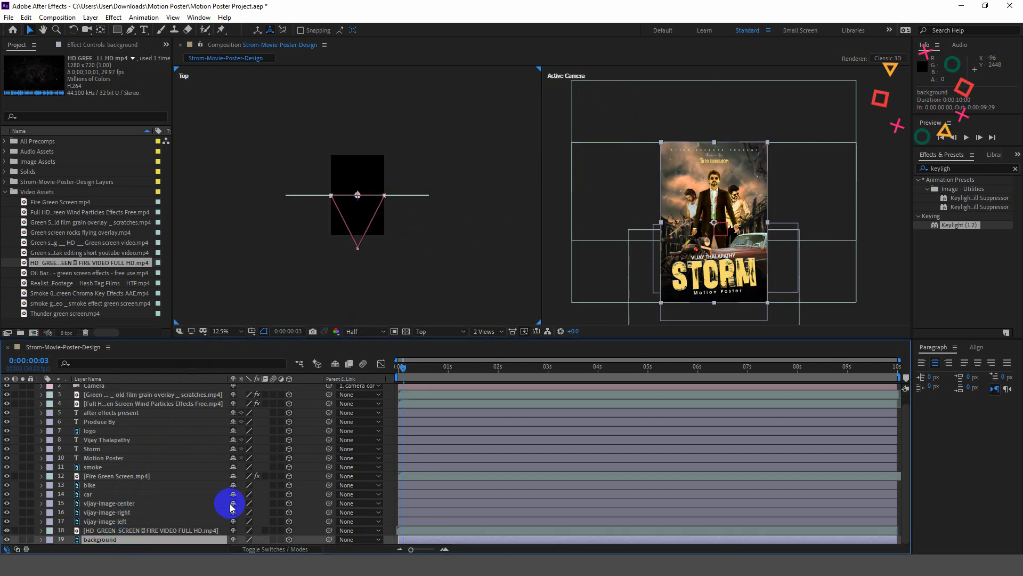
left_click_drag(360, 202, 359, 89)
scroll(384, 174, "down", 1)
left_click_drag(359, 141, 357, 95)
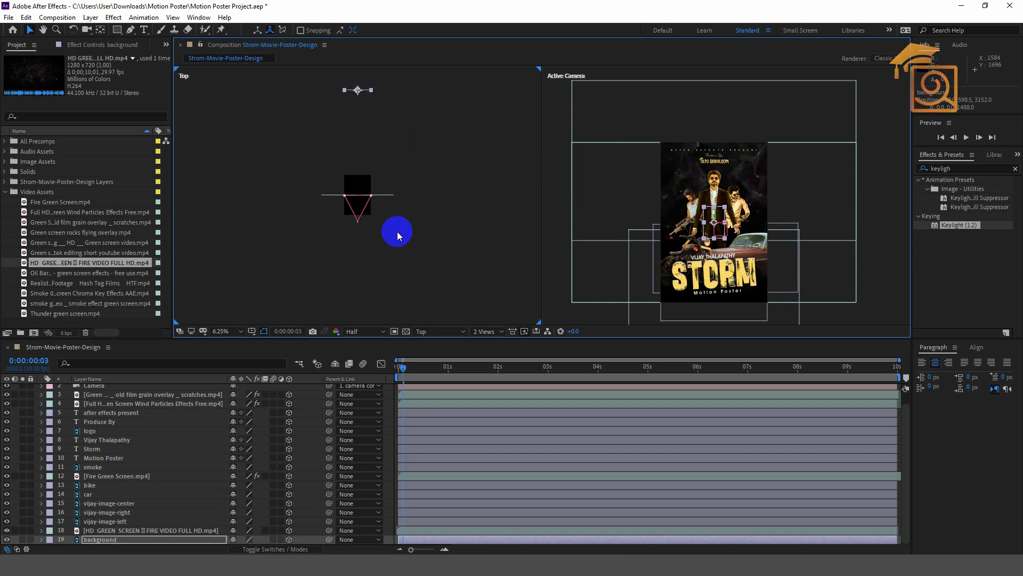
key("s")
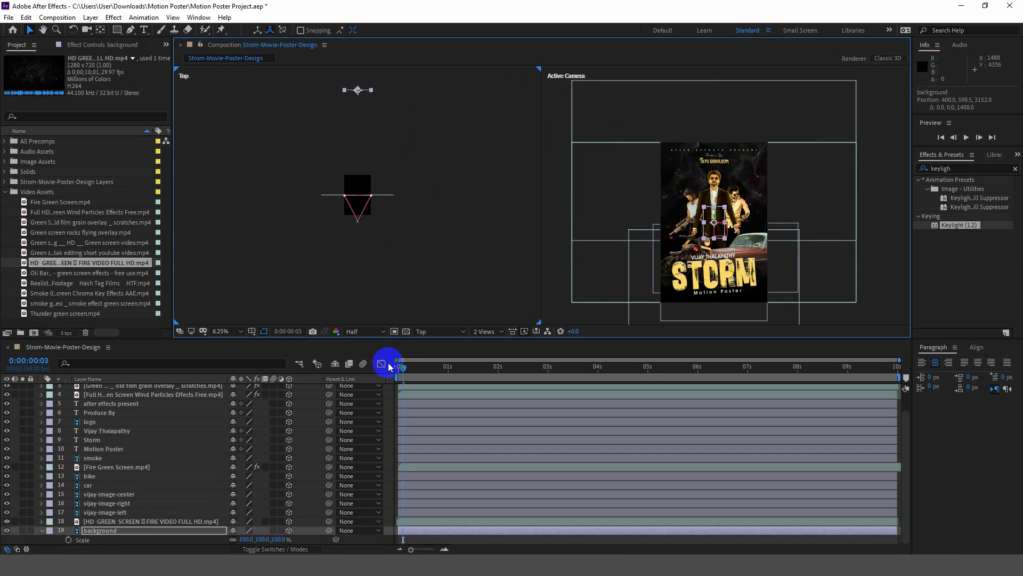
left_click_drag(245, 541, 437, 508)
Try moving the camera control null along its Z position to test the depth effect, and undo the move.
scroll(193, 404, "up", 2)
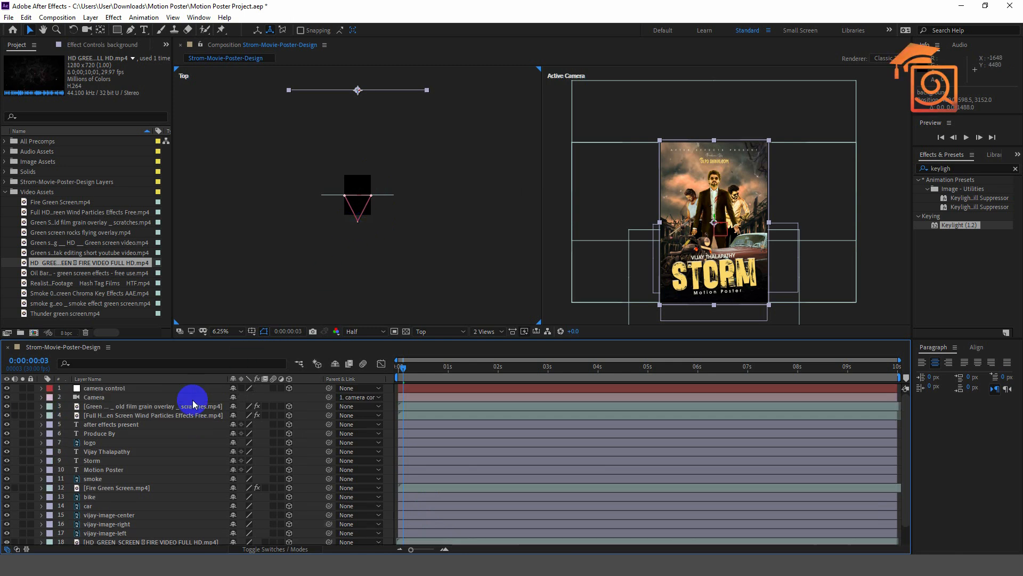
left_click(139, 389)
key("p")
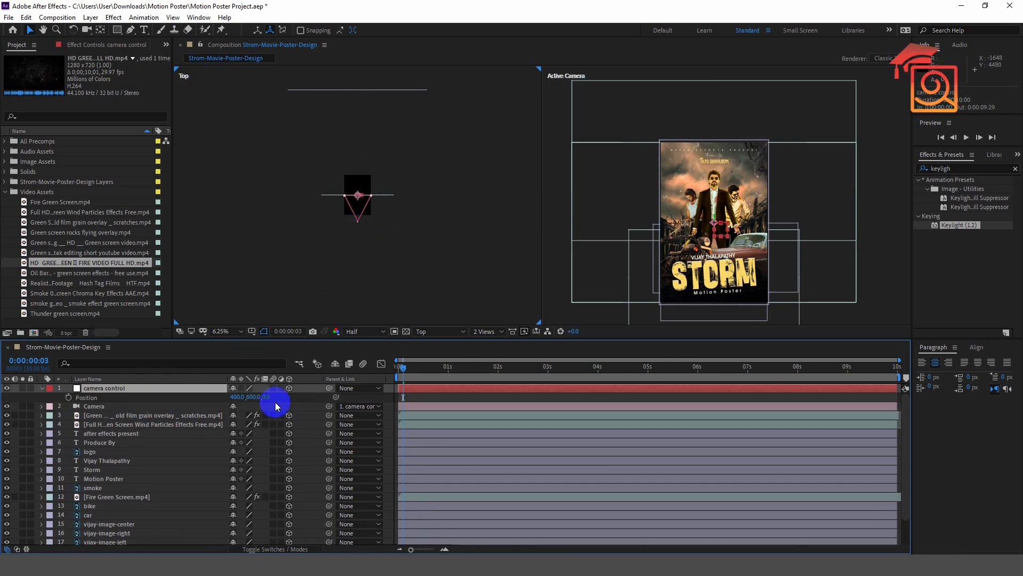
left_click_drag(266, 397, 599, 427)
key("ctrl+z")
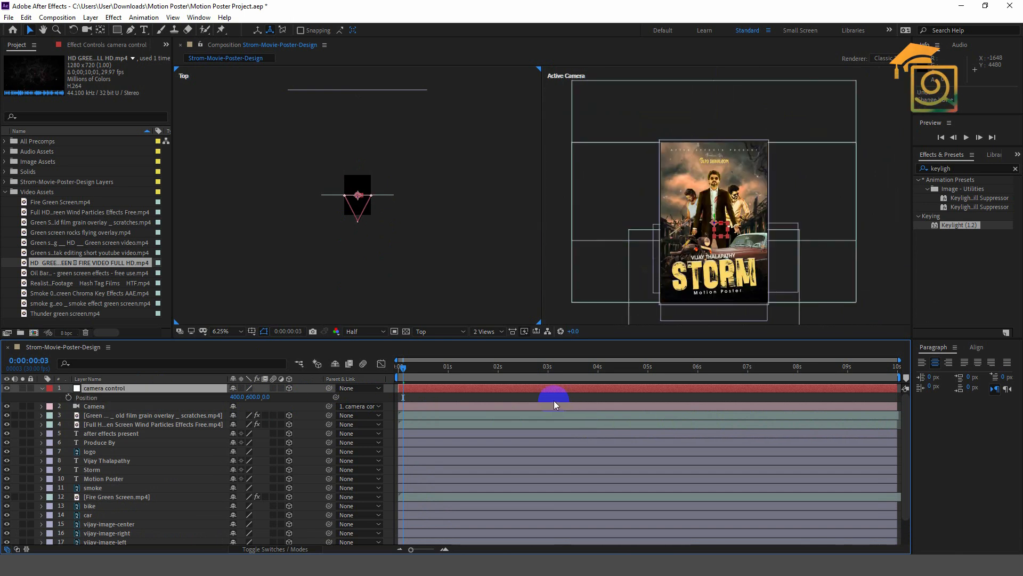
Save the motion poster project.
key("ctrl+s")
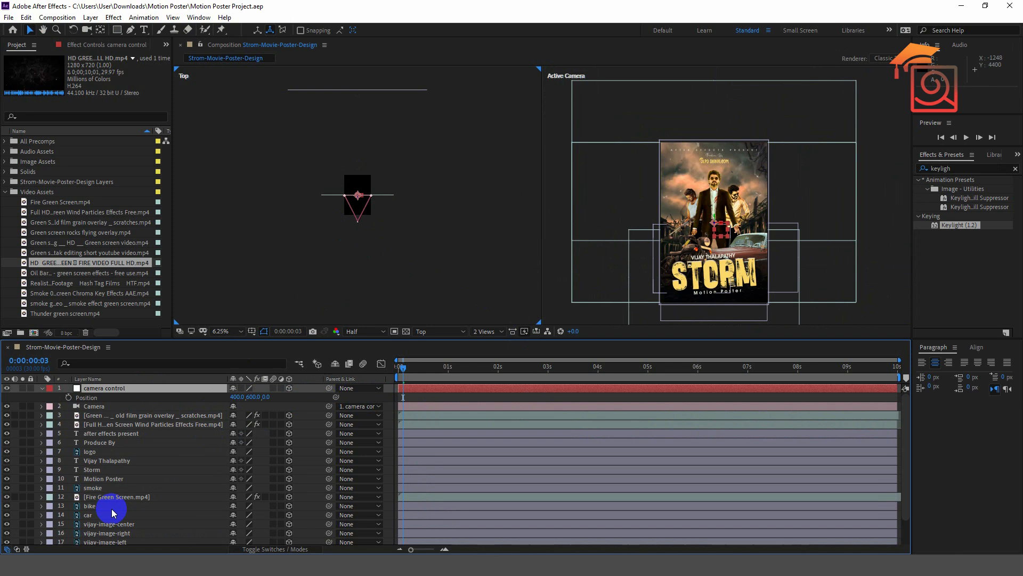
scroll(111, 513, "down", 3)
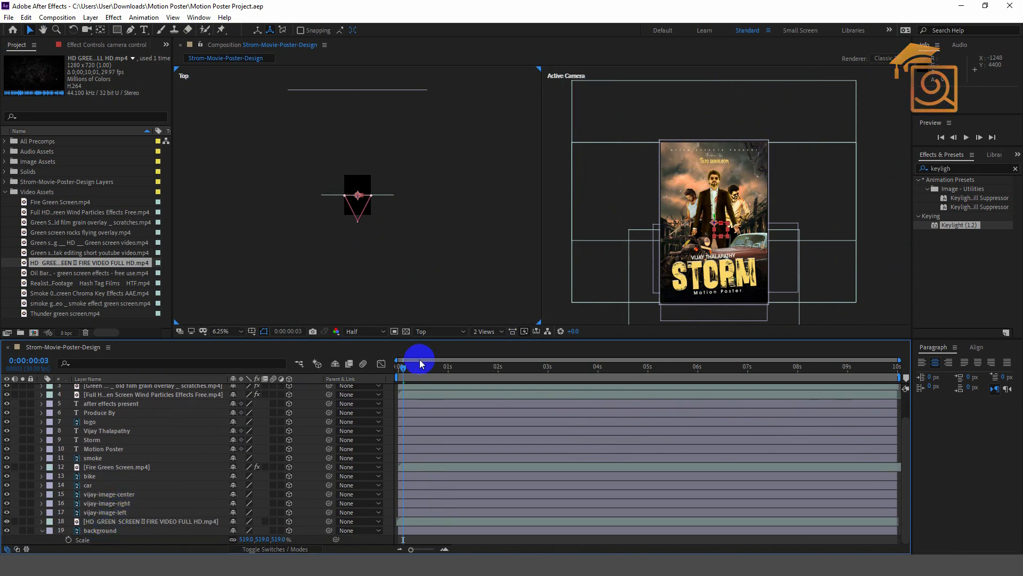
Push the upper HD green screen fire video layer back in the Top view to just in front of the background and enlarge it to match.
left_click(127, 521)
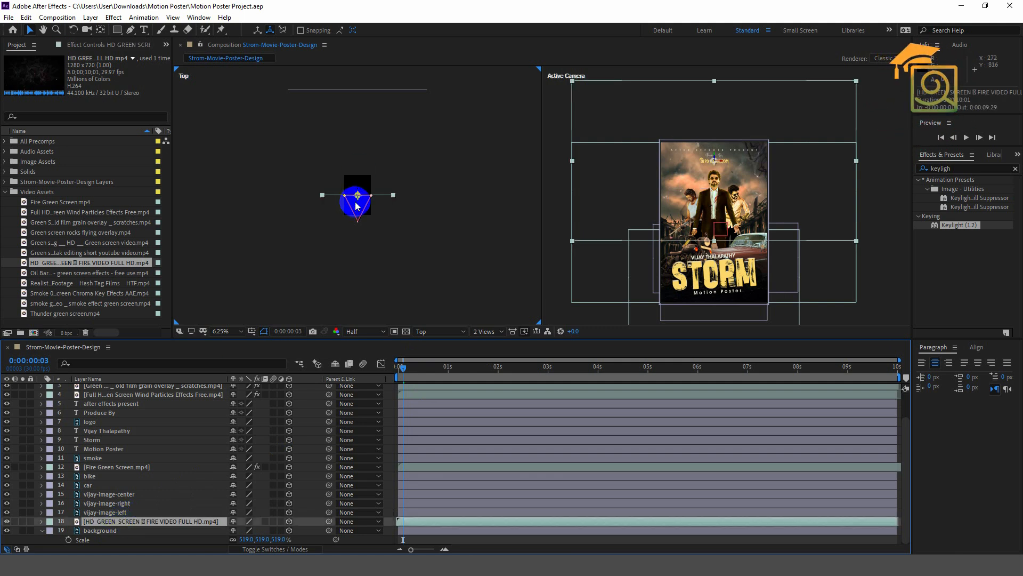
key("s")
left_click(712, 178)
left_click_drag(711, 176, 711, 166)
left_click_drag(433, 369, 709, 374)
left_click_drag(715, 175, 714, 172)
left_click_drag(358, 133, 359, 105)
left_click_drag(715, 177, 715, 167)
Move the vijay-image-left layer back in depth in the Top view and scale it up to about 454%.
left_click(114, 512)
left_click_drag(352, 198, 353, 126)
key("s")
left_click_drag(245, 521, 205, 521)
Move the vijay-image-right layer back in the Top view and scale it up to about 382%.
left_click(224, 503)
key("s")
left_click_drag(364, 198, 364, 132)
left_click_drag(245, 512, 389, 498)
left_click_drag(369, 128, 378, 129)
left_click_drag(245, 512, 237, 513)
Push the vijay-image-center layer back in the Top view, in front of the side figures, and scale it to 203%.
left_click(110, 494)
key("s")
left_click(358, 199)
key("ctrl+z")
left_click_drag(358, 196, 358, 165)
key("s")
key("s")
left_click_drag(245, 503, 292, 494)
Adjust the vijay-image-left layer in the Top view to a Z position of about 2528, behind vijay-image-right.
left_click(373, 129)
left_click_drag(372, 129, 345, 115)
left_click(343, 115)
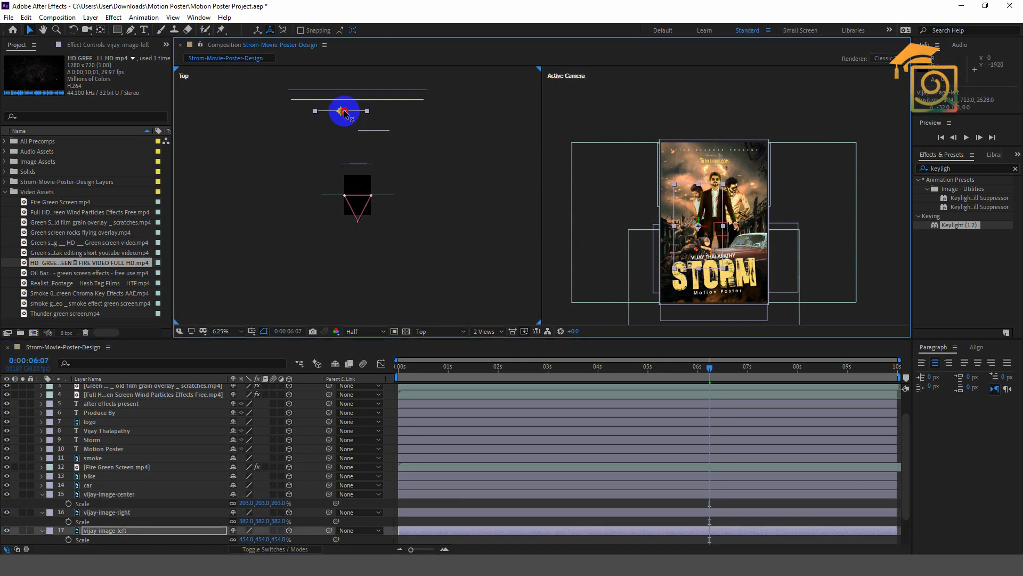
Push the car layer slightly back in the Top view, enlarge it, and reposition it in the poster.
left_click(102, 484)
key("s")
left_click_drag(365, 198, 365, 187)
left_click_drag(246, 495, 271, 494)
left_click_drag(366, 185, 368, 185)
left_click_drag(743, 243, 692, 252)
Refine the car layer's depth and placement and set its scale to 154%.
left_click(102, 476)
left_click(356, 207)
left_click(367, 184)
left_click_drag(367, 187, 368, 183)
left_click_drag(246, 494, 251, 494)
left_click_drag(740, 248, 740, 249)
Try to push the bike layer back in the Top view, and undo the move.
left_click(117, 476)
left_click_drag(352, 198, 353, 194)
key("ctrl+z")
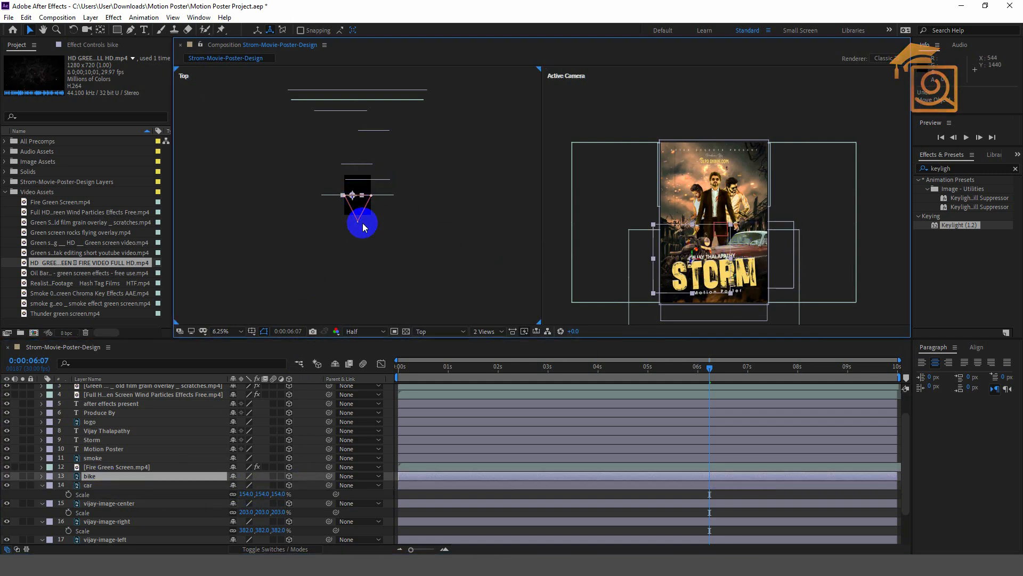
Start animating the camera control null's Position with a keyframe at 0:00:00:03.
left_click_drag(457, 366, 375, 366)
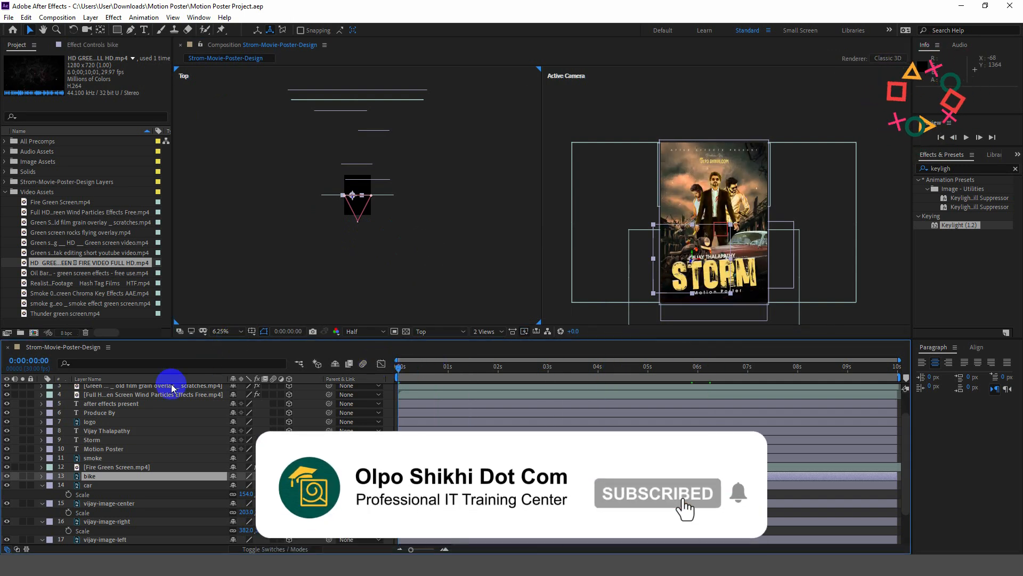
scroll(148, 457, "up", 2)
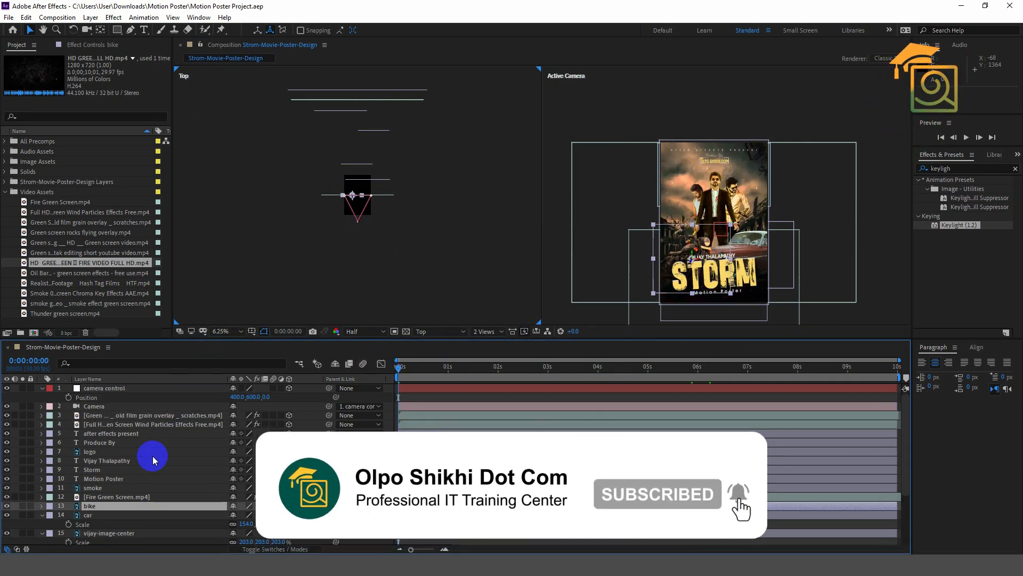
left_click(110, 394)
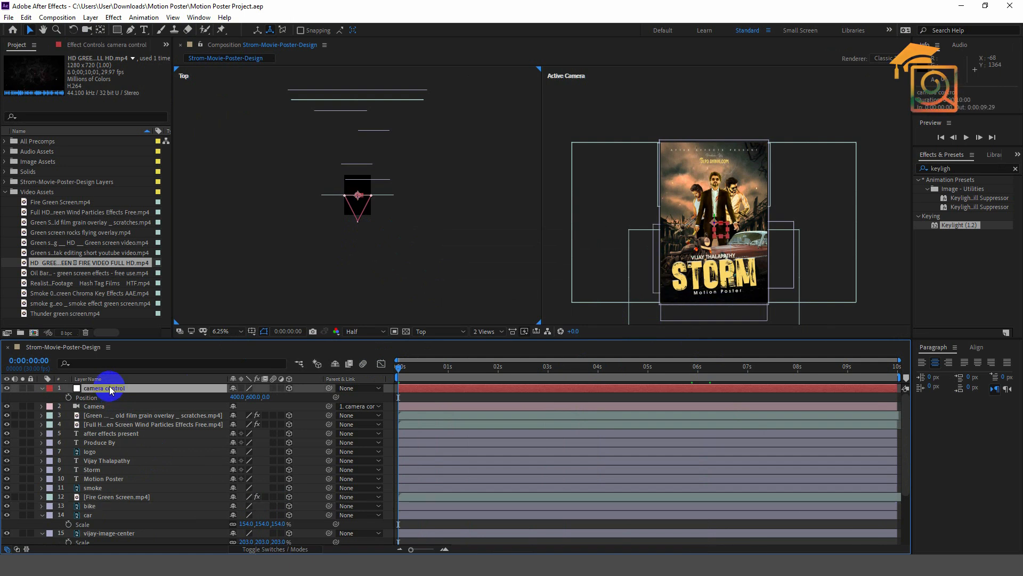
key("space")
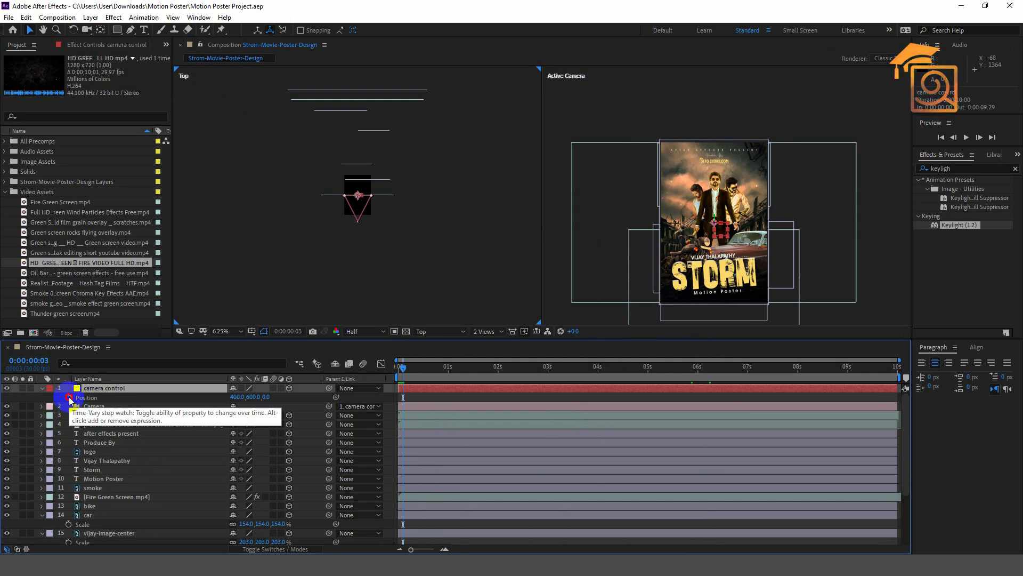
left_click(69, 397)
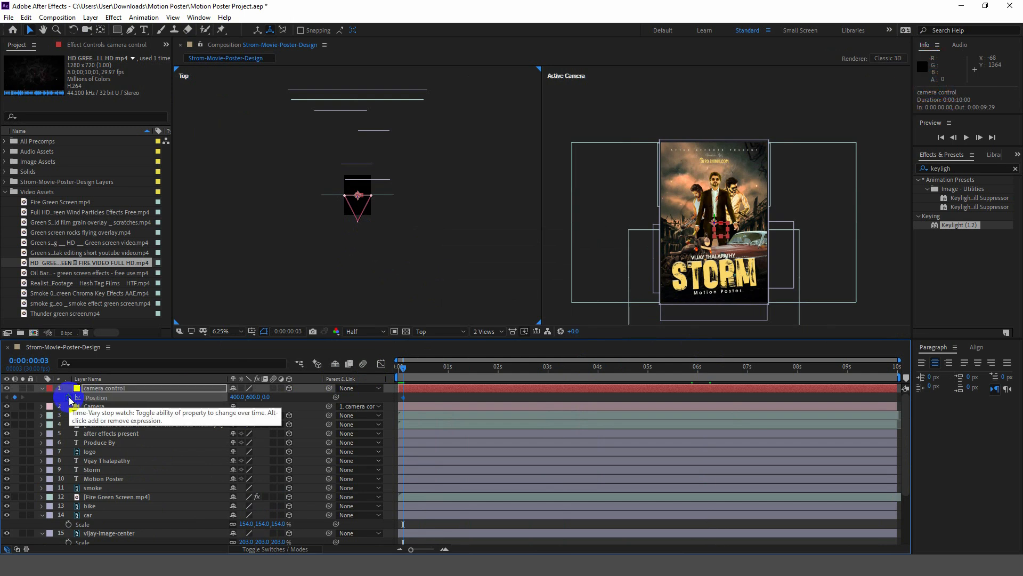
Add a second Position keyframe with the same value to the camera control null at 0:00:04:00.
left_click_drag(404, 368, 598, 384)
left_click(18, 403)
left_click(115, 399)
left_click(599, 366)
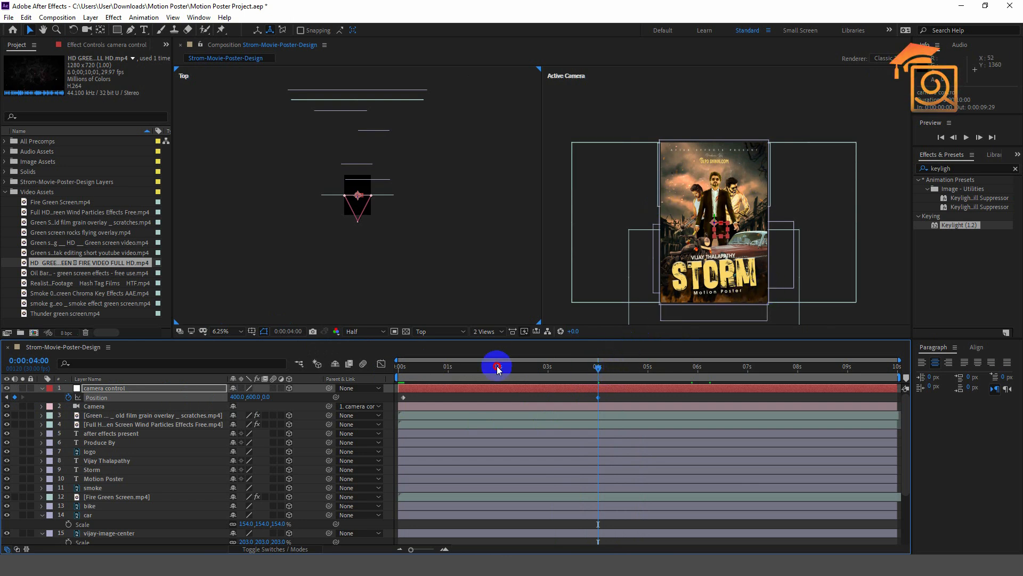
Set the camera control null's Z position to 3357 on the first keyframe at 0:00:00:03, so the camera starts deep in the scene.
left_click(421, 368)
left_click_drag(421, 372, 402, 371)
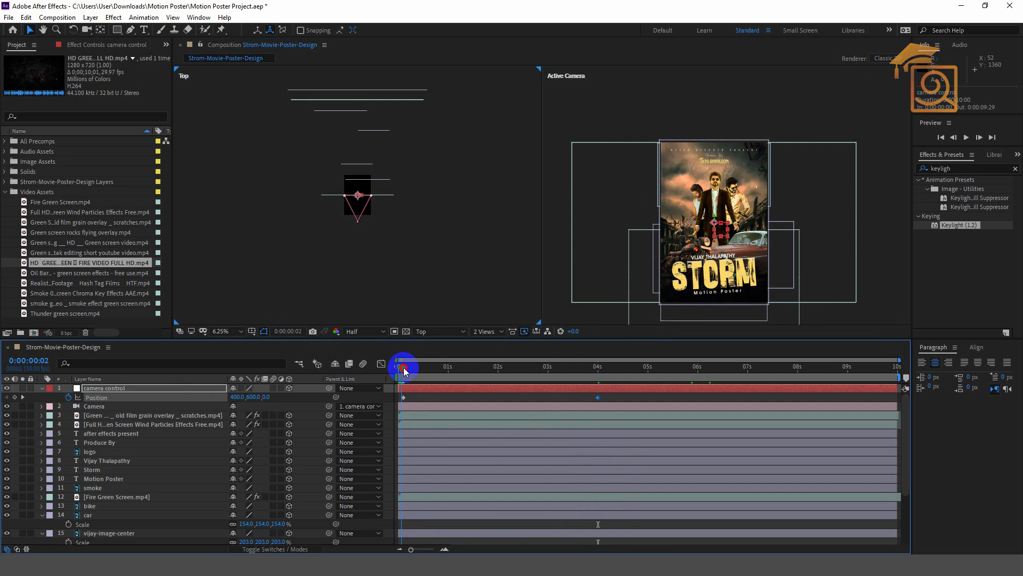
left_click(404, 397)
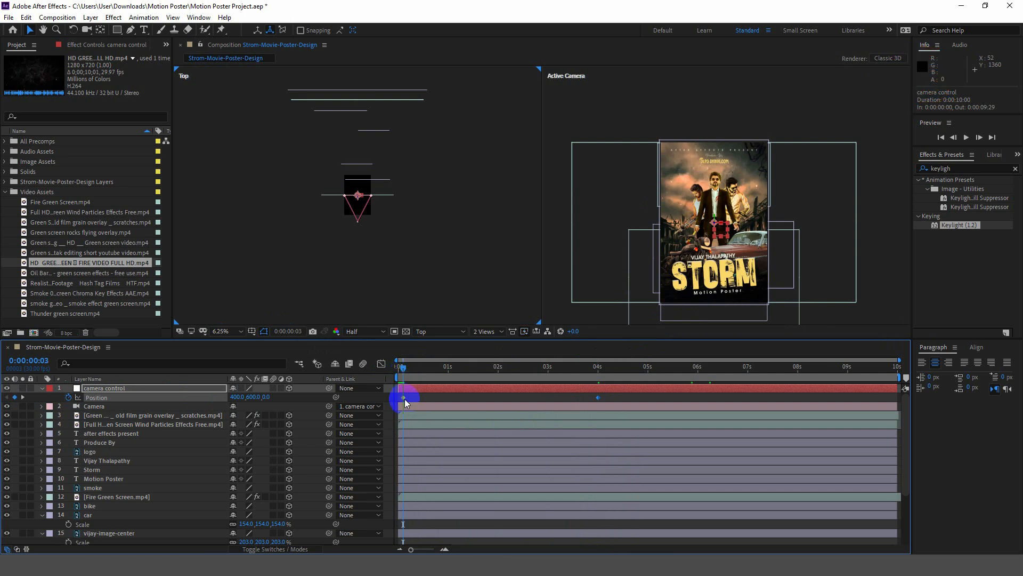
left_click(133, 389)
left_click_drag(266, 399, 696, 434)
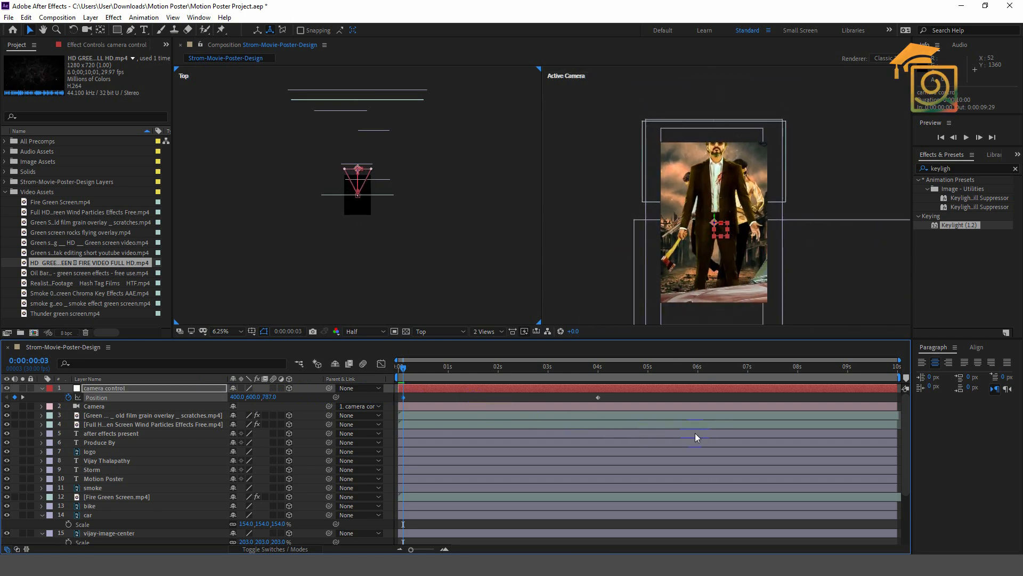
left_click(269, 396)
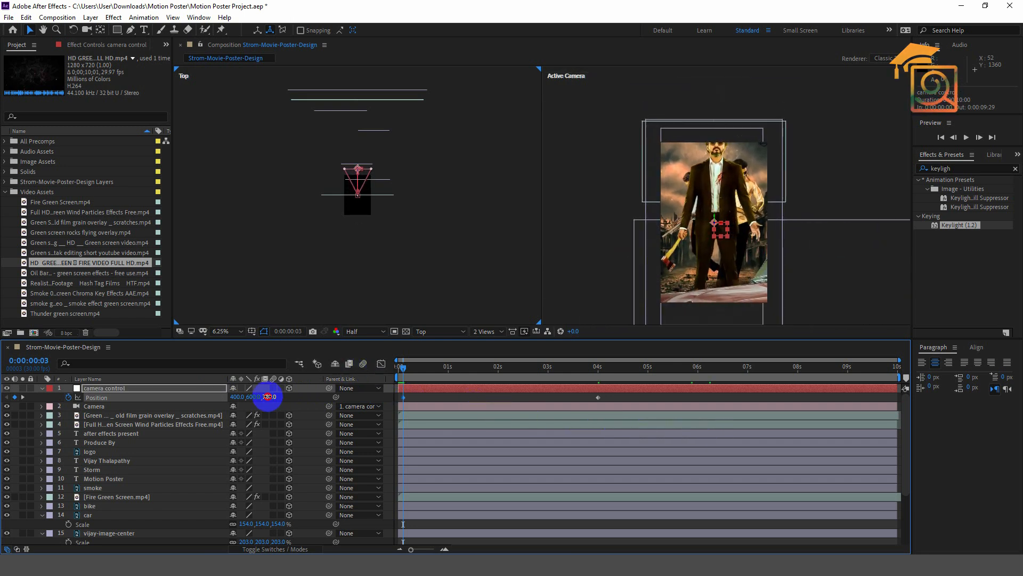
left_click_drag(268, 396, 411, 403)
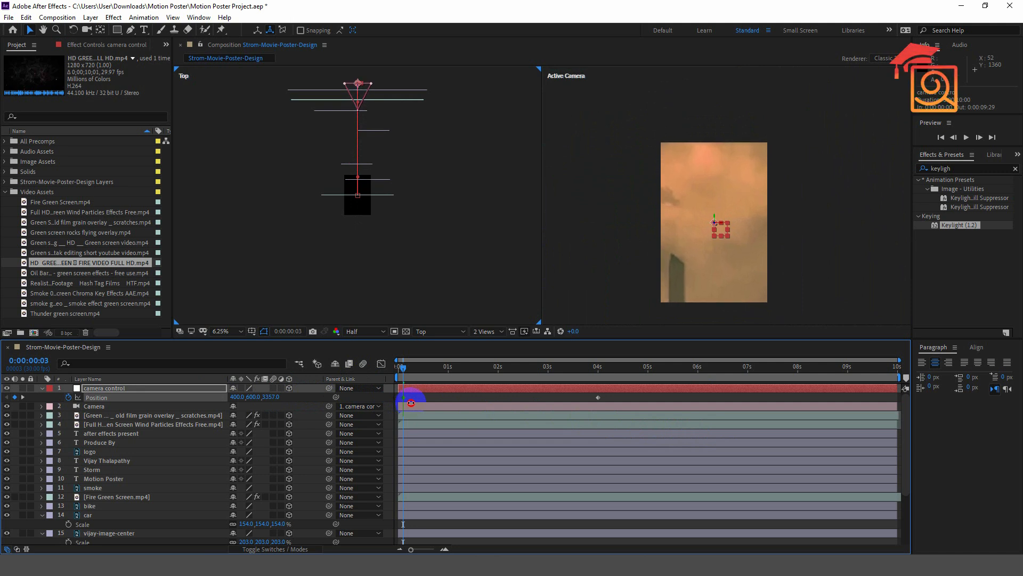
Play the composition from the start to check the camera pull-back through the layers.
left_click(390, 371)
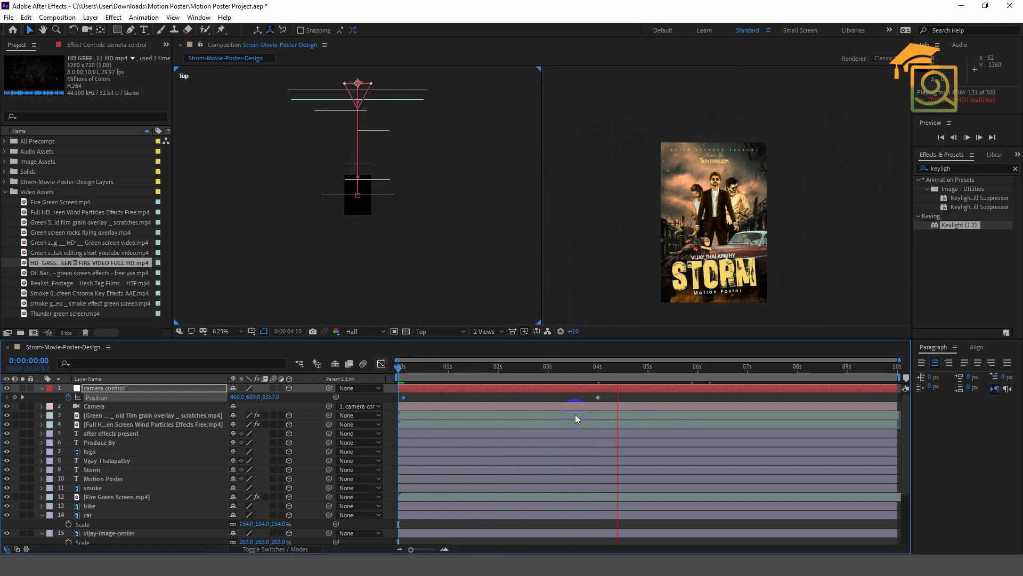
left_click(575, 414)
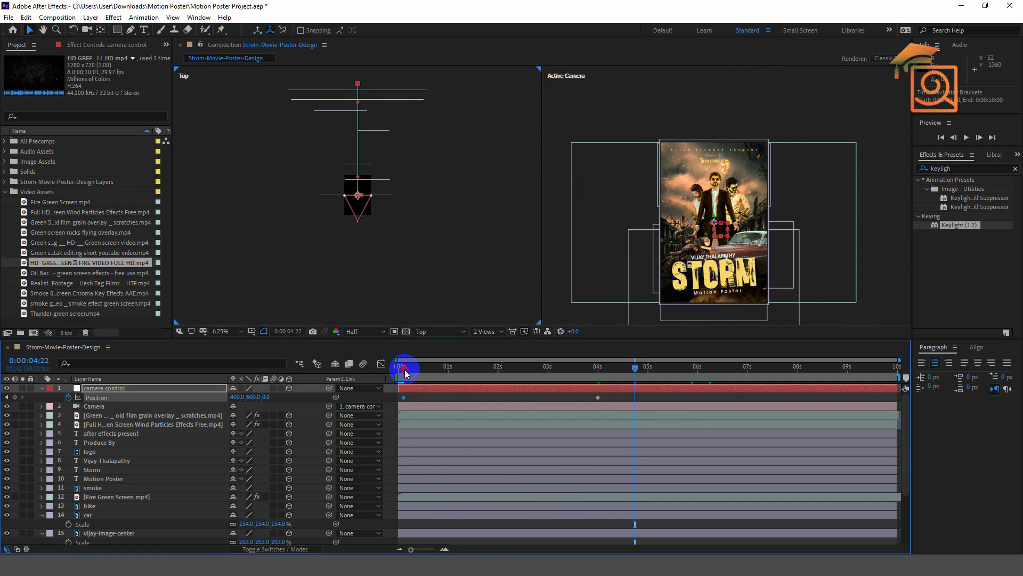
left_click_drag(637, 366, 384, 366)
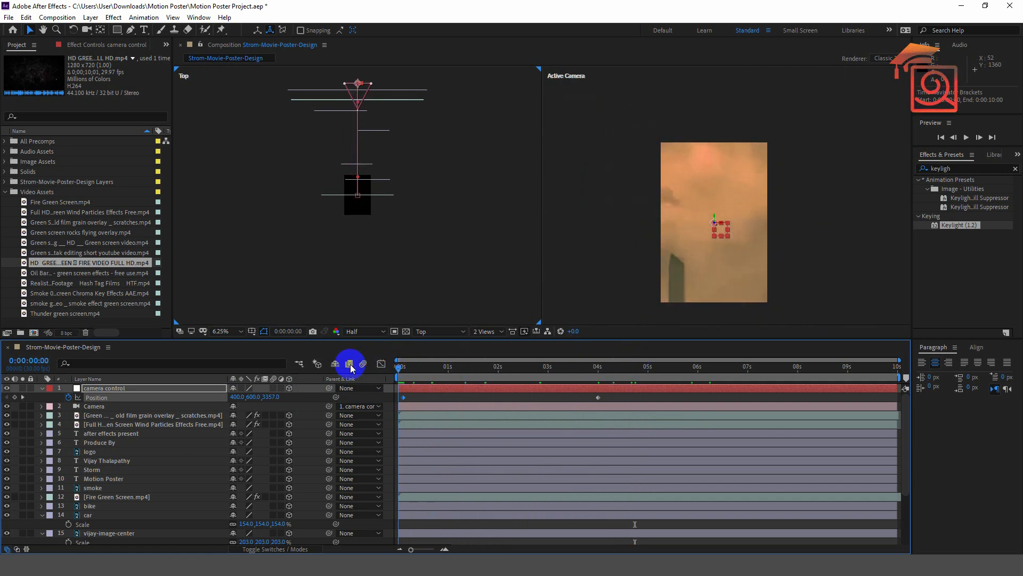
key("space")
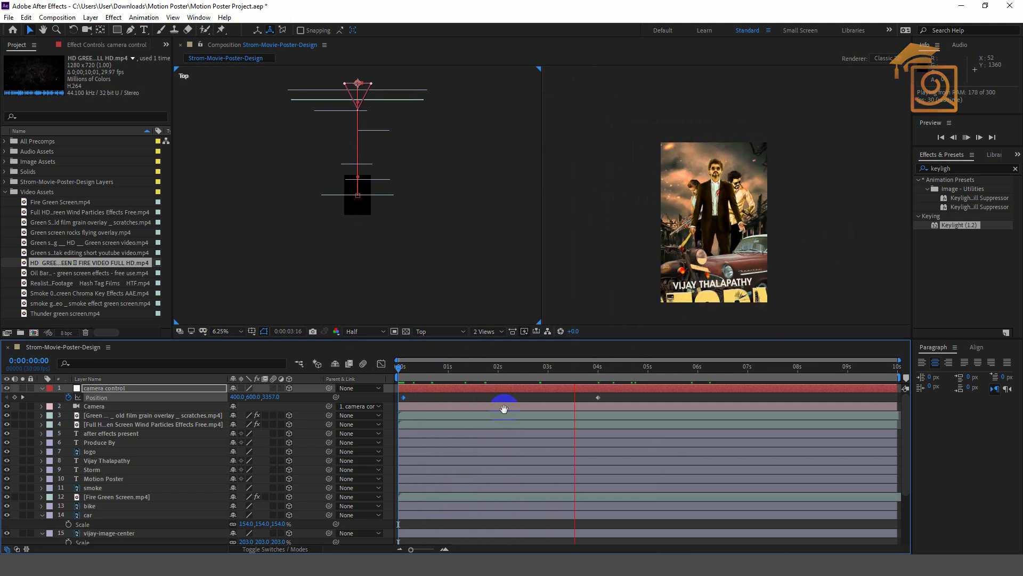
left_click(402, 264)
With the playhead at 0:00:02:03, move the vijay-image-right layer slightly farther back in the Top view.
left_click_drag(588, 366, 507, 369)
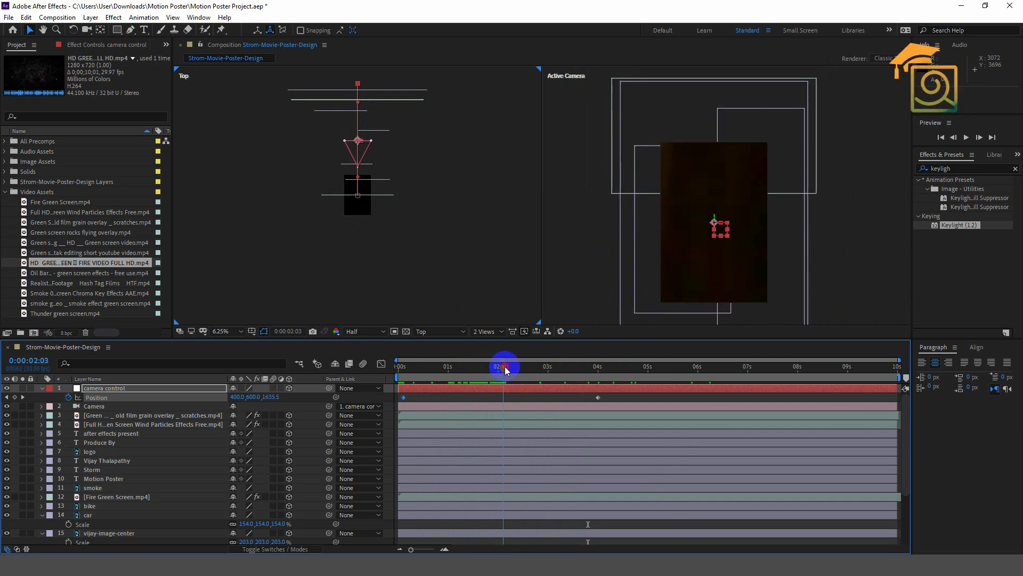
left_click_drag(397, 138, 373, 124)
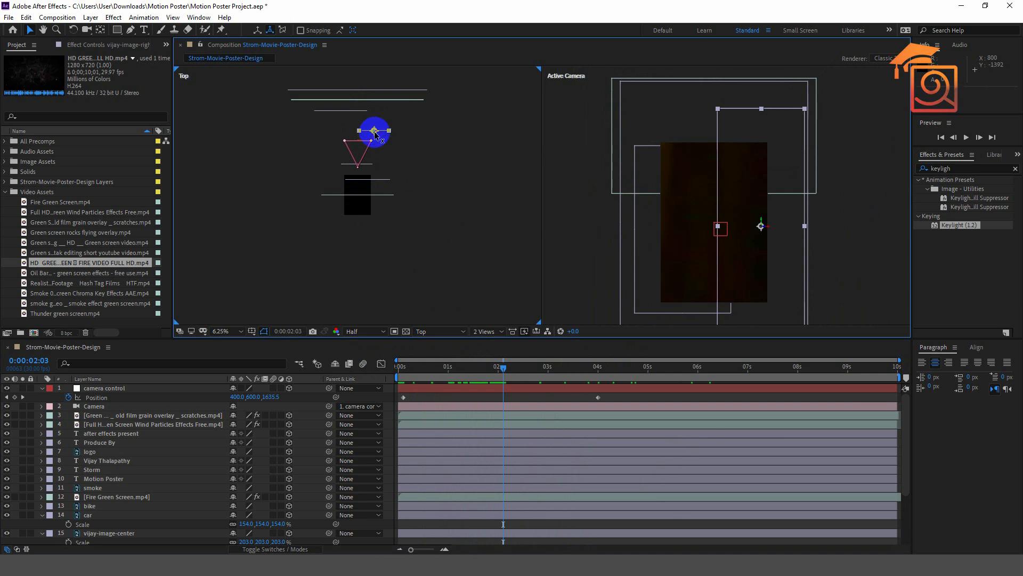
left_click_drag(376, 135, 375, 129)
left_click(359, 90)
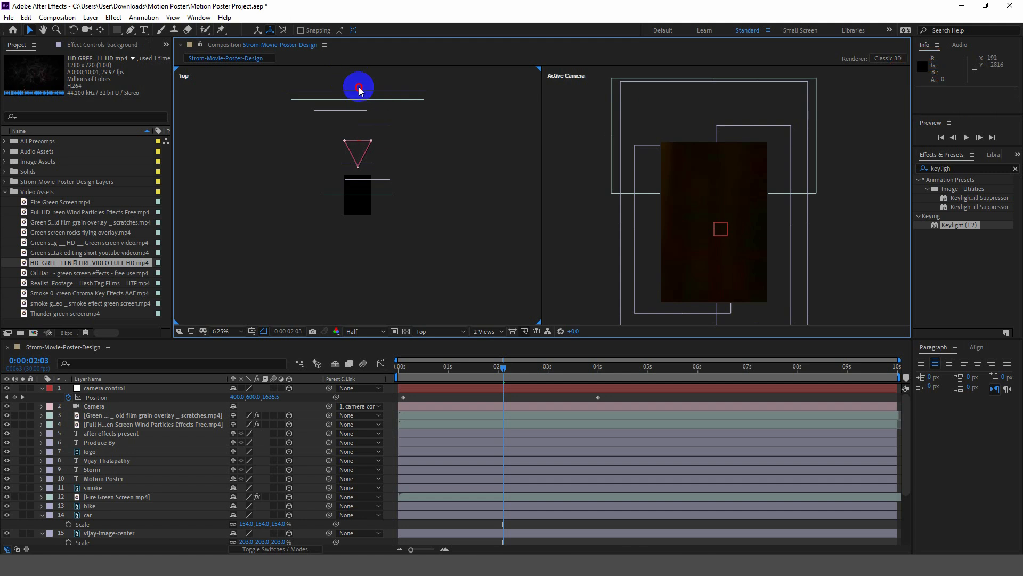
Move only the vijay-image-center layer slightly forward in the Top view, toward the car.
left_click(358, 164)
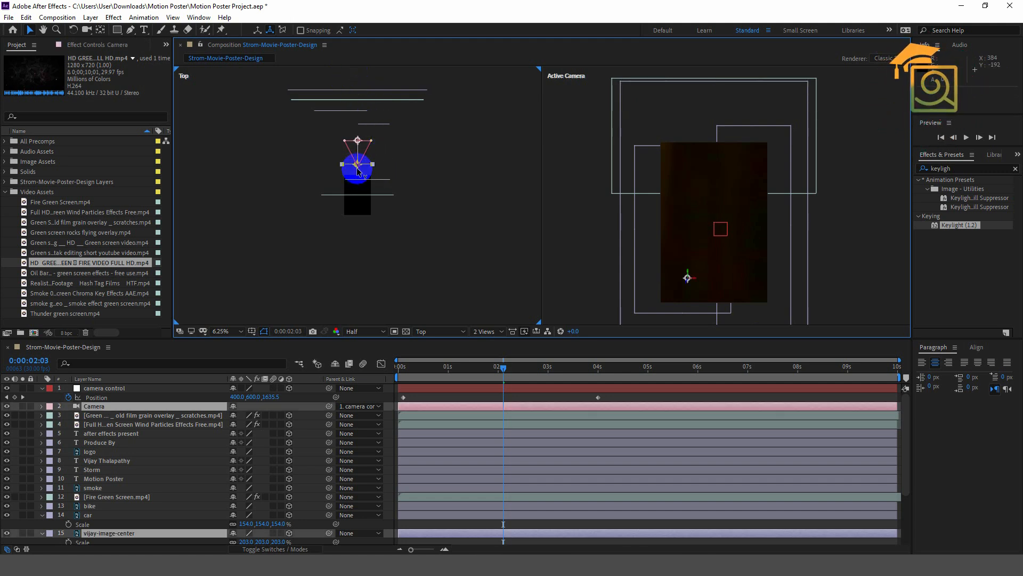
left_click(376, 176)
left_click(366, 174)
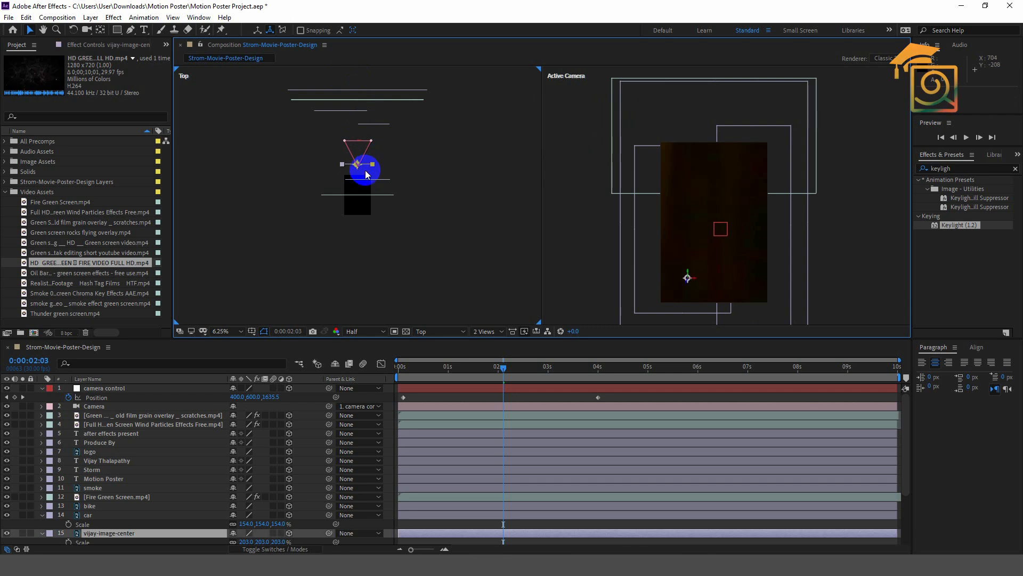
left_click_drag(357, 169, 357, 171)
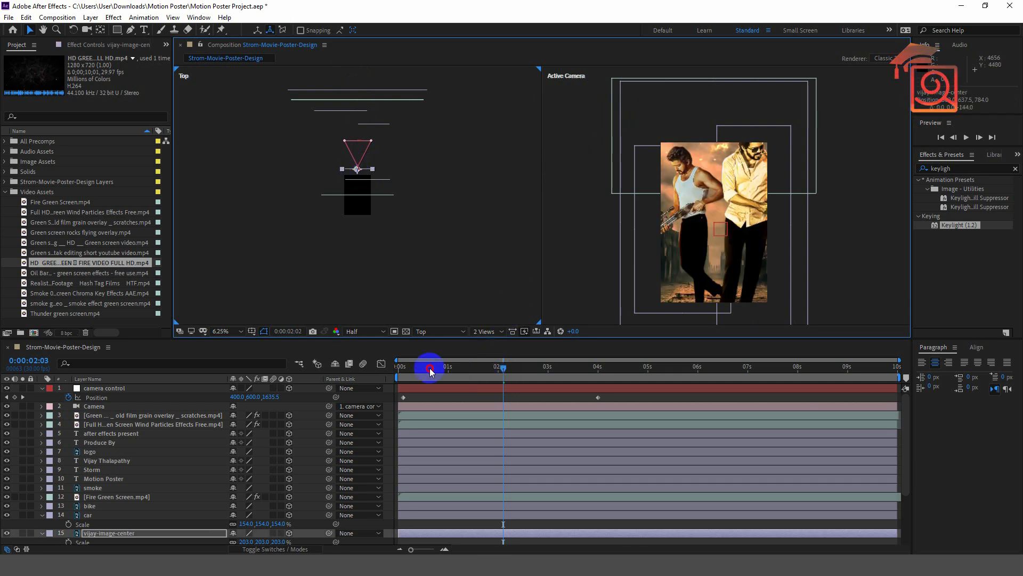
Replay the camera move from the start with the adjusted layer spacing, and park the playhead just past the second keyframe.
left_click_drag(430, 368, 399, 368)
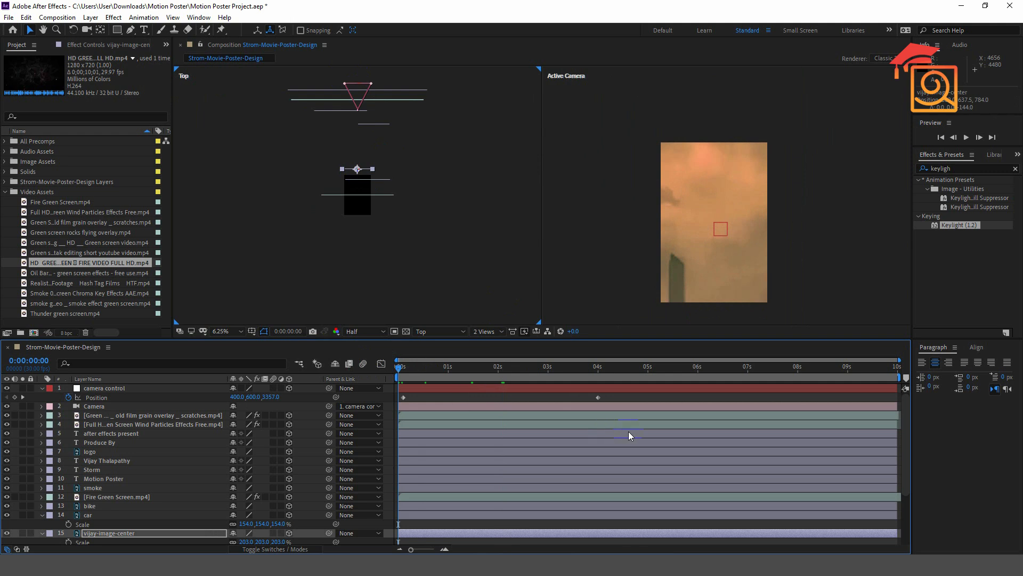
key("space")
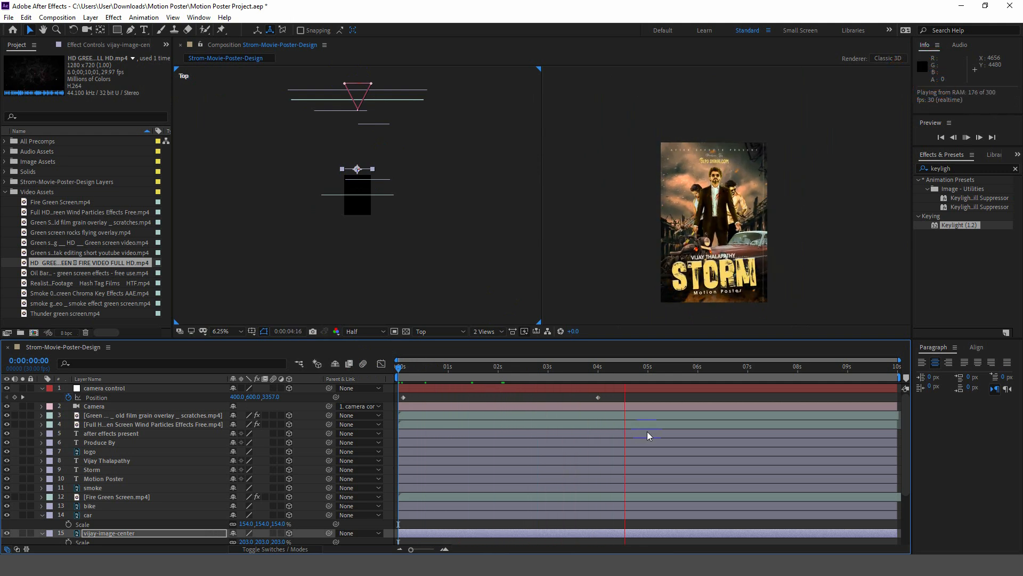
key("space")
left_click_drag(654, 367, 365, 366)
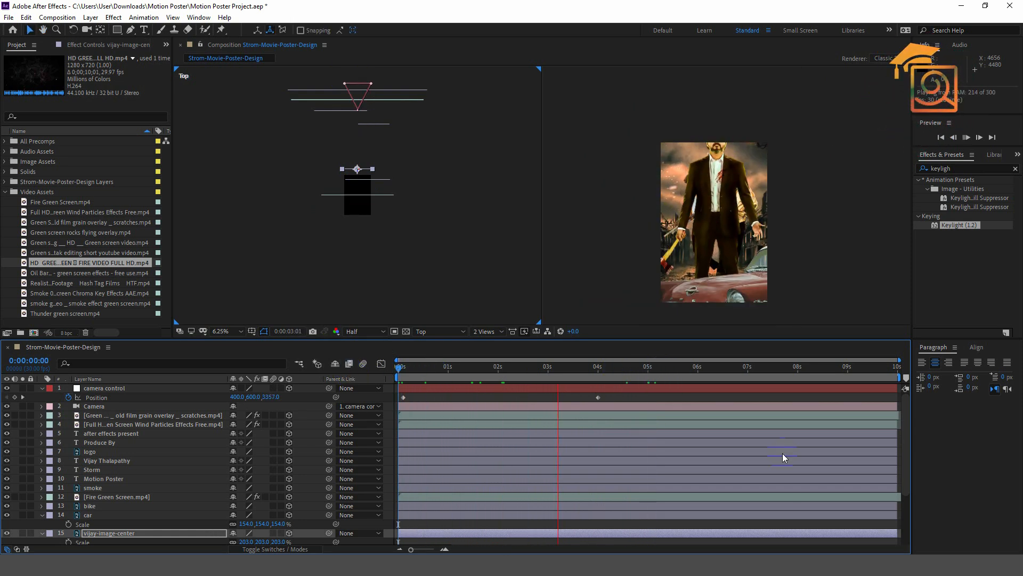
left_click_drag(634, 372, 612, 392)
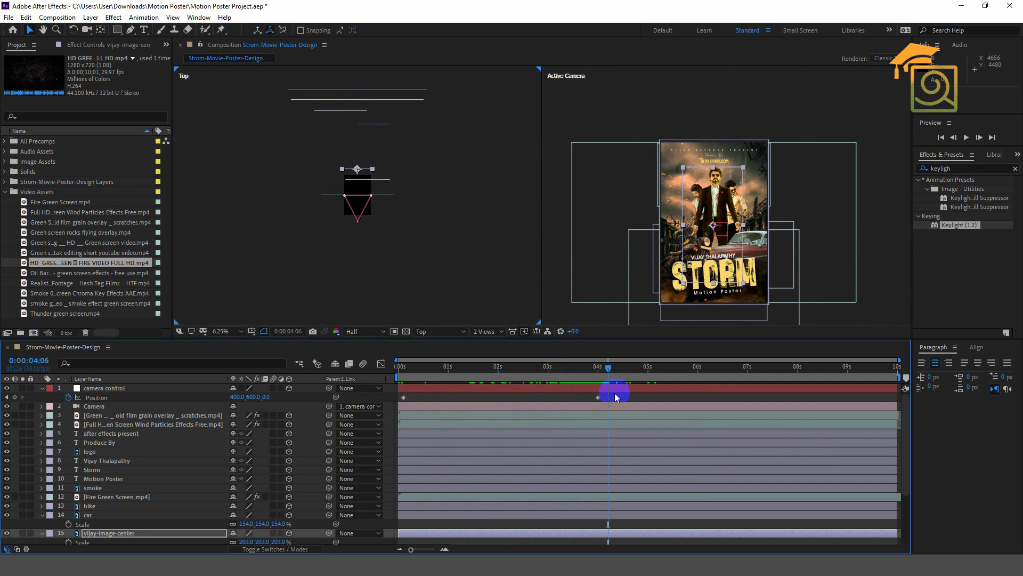
Apply Easy Ease to both Position keyframes of the camera control null.
left_click_drag(620, 394, 400, 401)
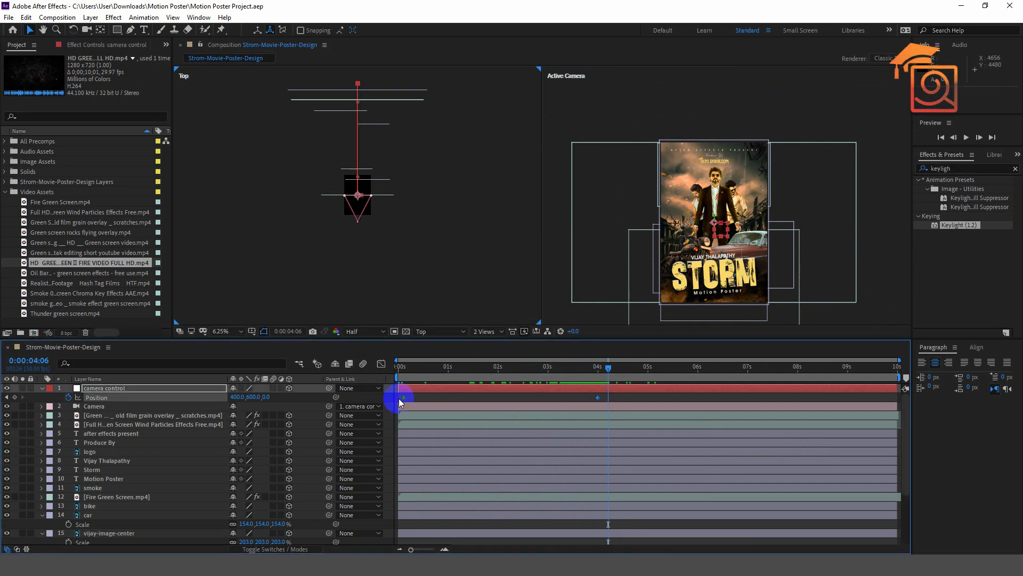
right_click(605, 397)
mouse_move(666, 530)
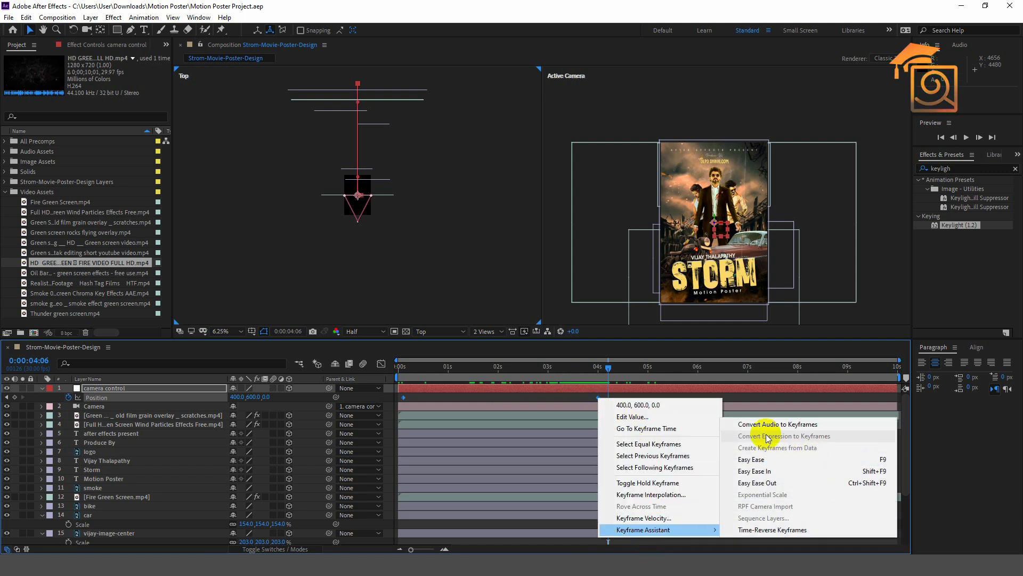
left_click(738, 460)
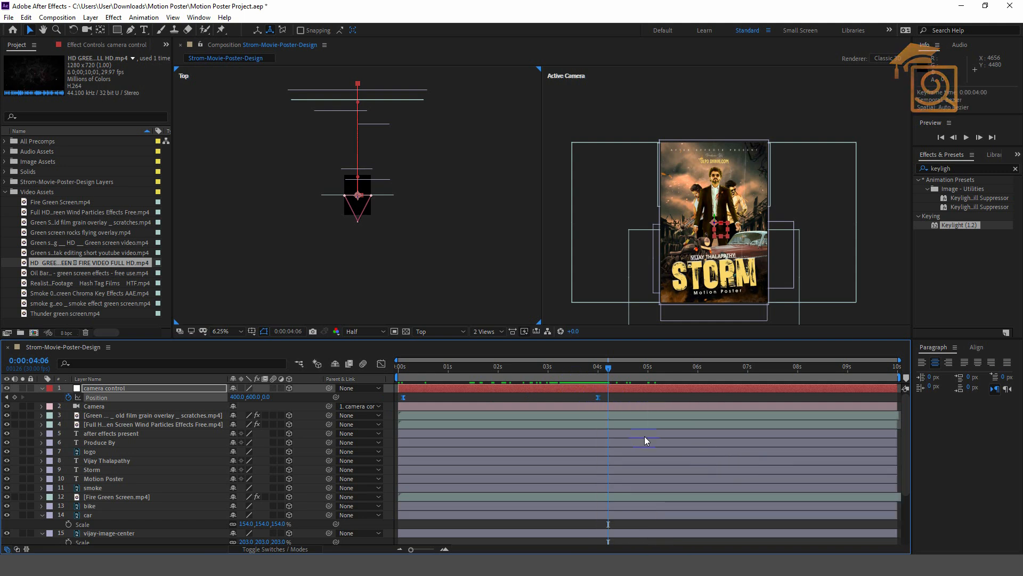
Play the eased camera move from the beginning to check its timing.
left_click_drag(609, 370, 358, 368)
key("space")
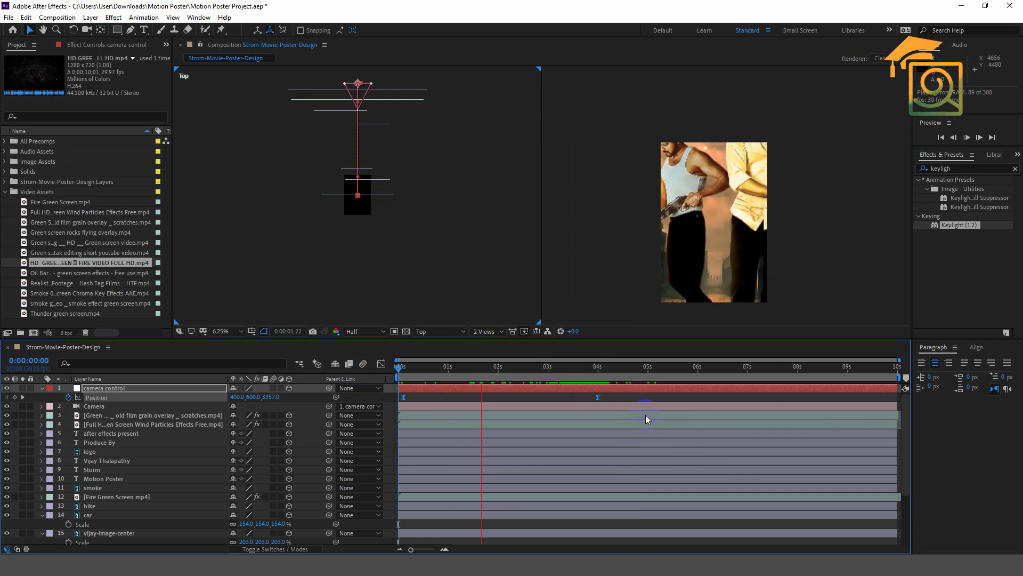
key("space")
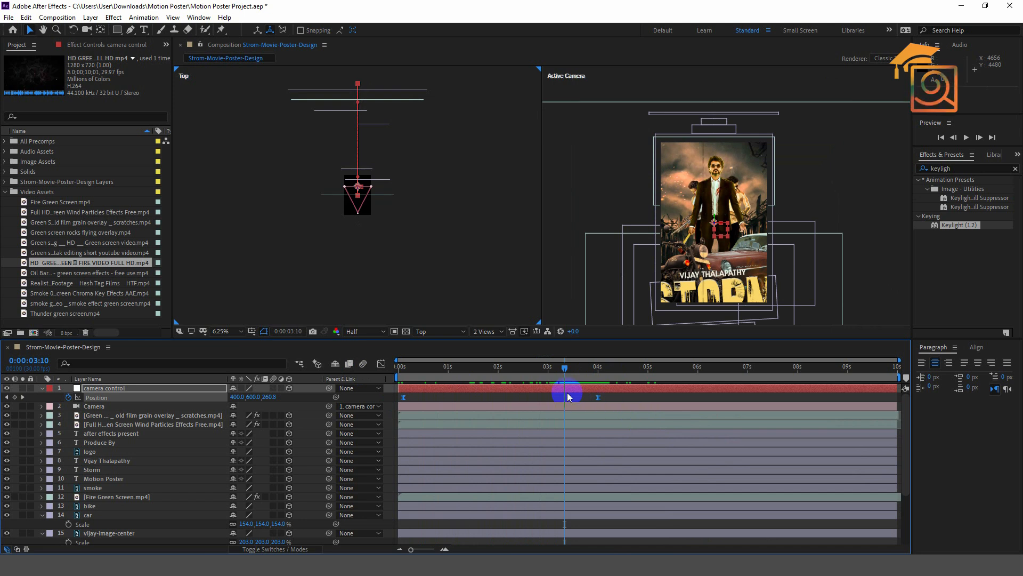
In the Graph Editor, lengthen the first Position keyframe's outgoing speed handle for a slower camera start, and preview from the beginning.
left_click(381, 364)
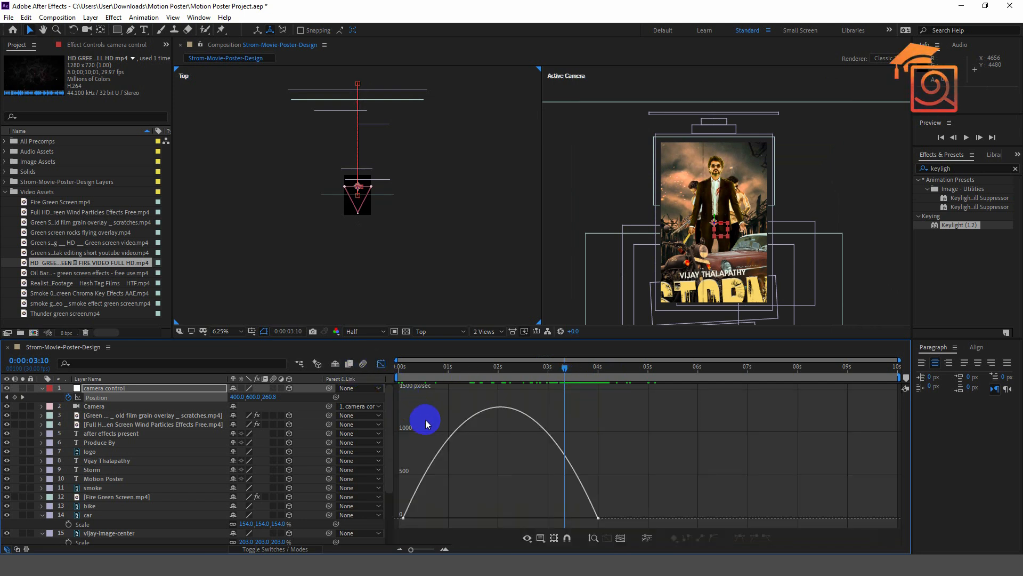
left_click(404, 517)
left_click_drag(434, 518, 481, 518)
left_click_drag(540, 372, 361, 372)
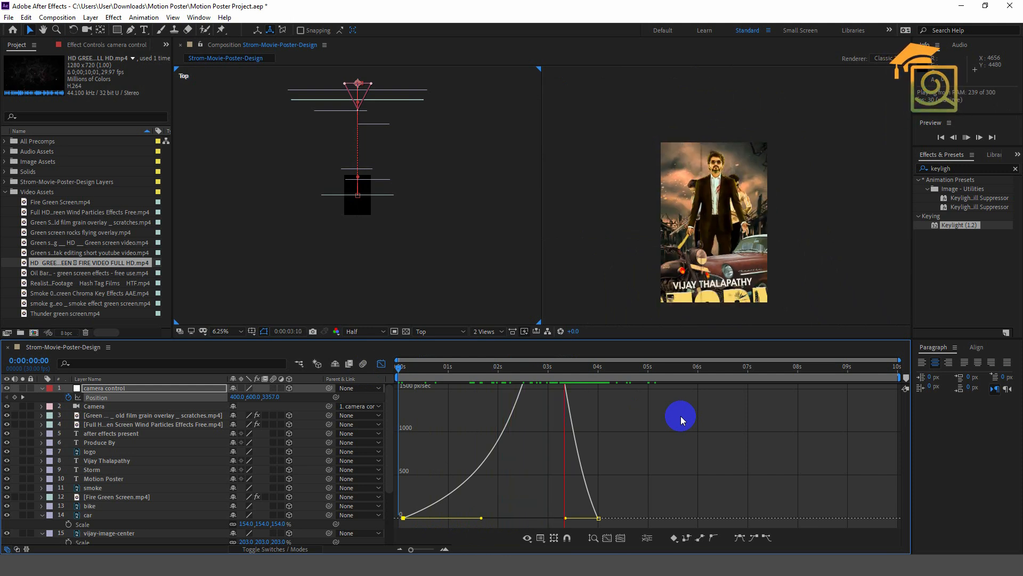
Shorten the first Position keyframe's outgoing speed handle, extend the second keyframe's incoming influence to about 77%, and preview the camera move.
key("space")
left_click(478, 522)
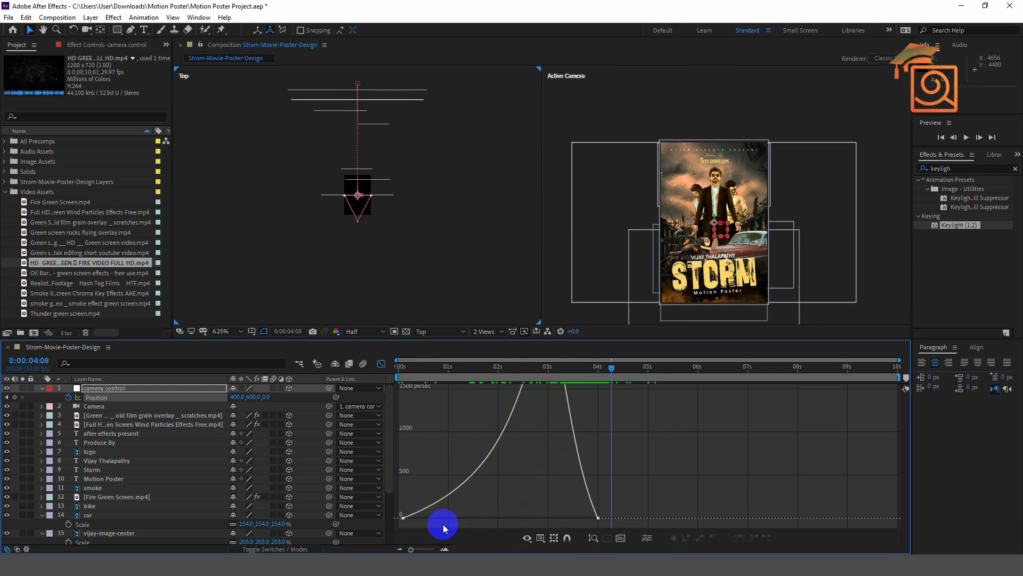
left_click(402, 517)
left_click_drag(480, 500, 424, 500)
left_click_drag(565, 500, 524, 500)
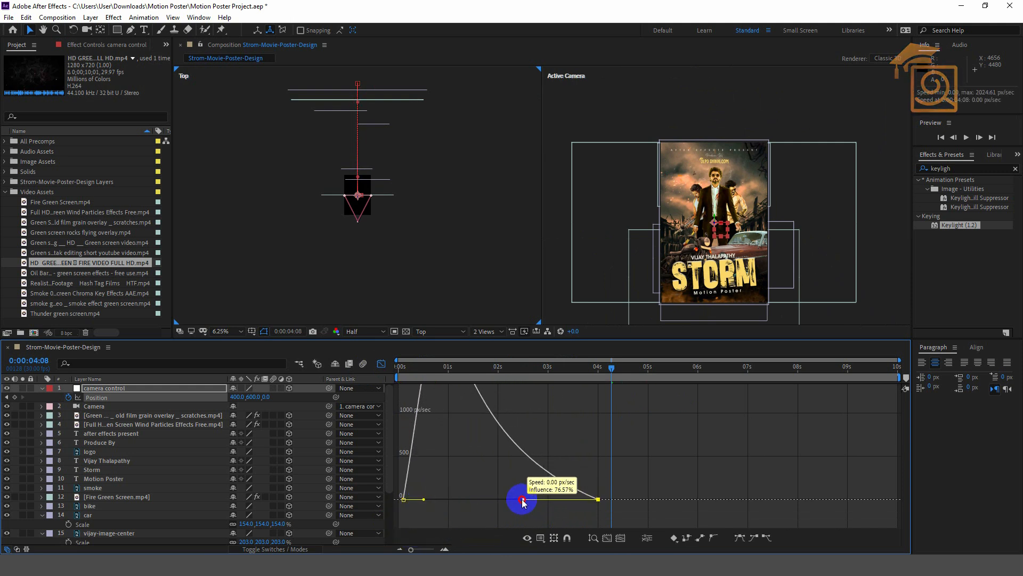
key("space")
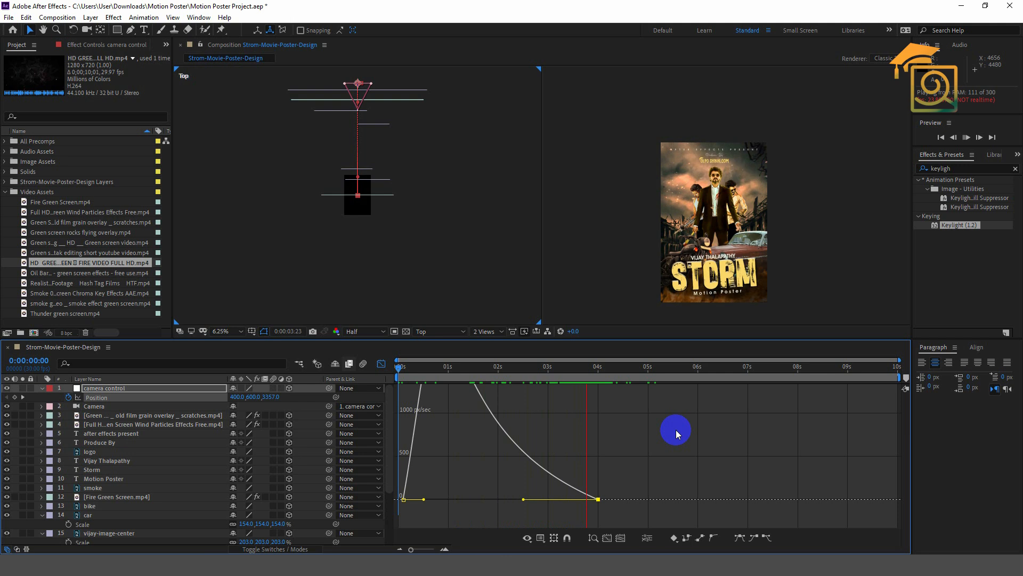
Lengthen the first keyframe's outgoing speed handle slightly, shorten the second's incoming handle a touch, and replay the move from the start.
key("space")
left_click_drag(430, 503, 448, 502)
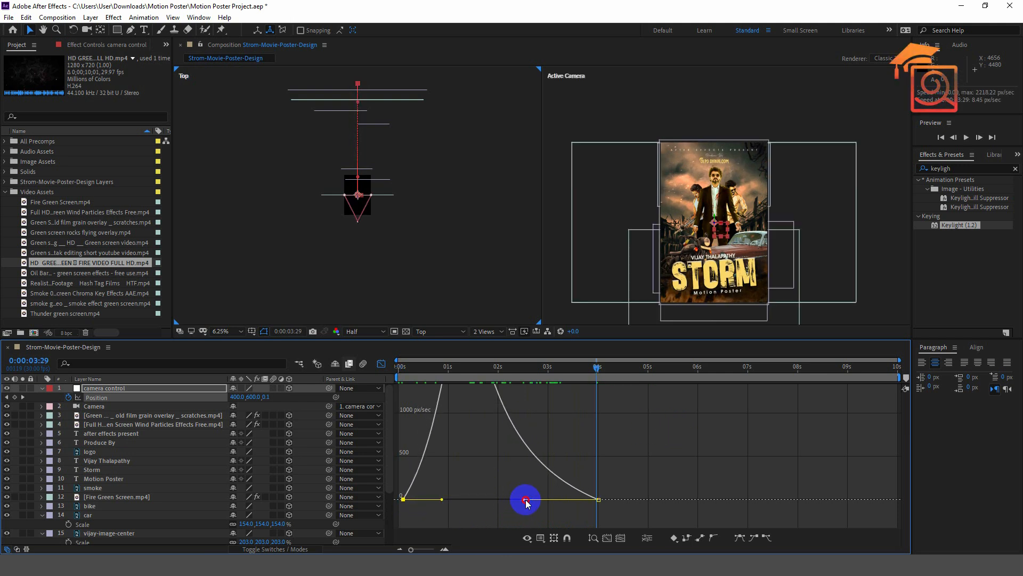
left_click_drag(526, 501, 528, 499)
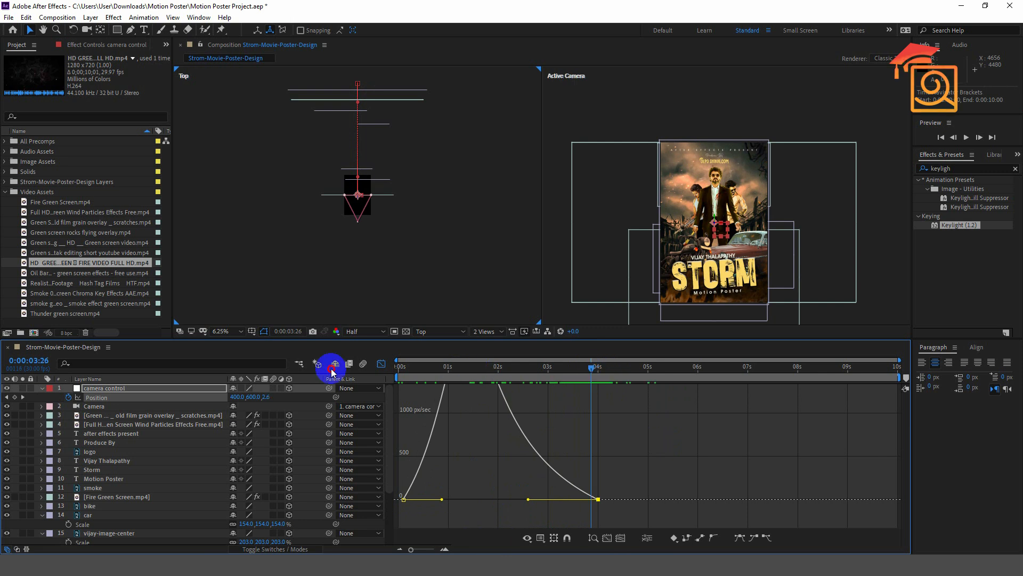
key("Home")
key("space")
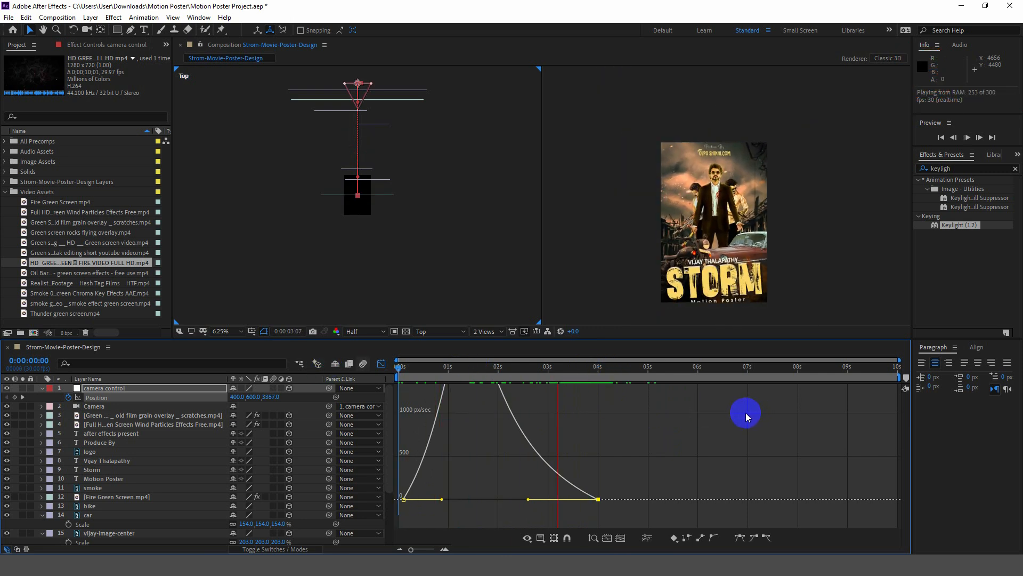
Pull the first Position keyframe's outgoing speed handle in slightly, preview the camera move, and save the project.
key("space")
left_click_drag(442, 498, 431, 499)
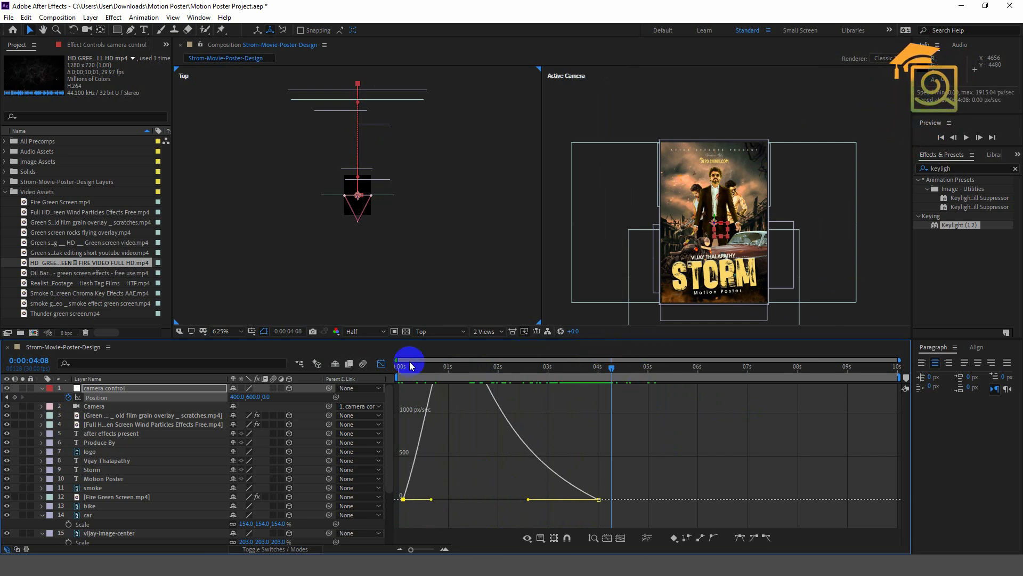
key("space")
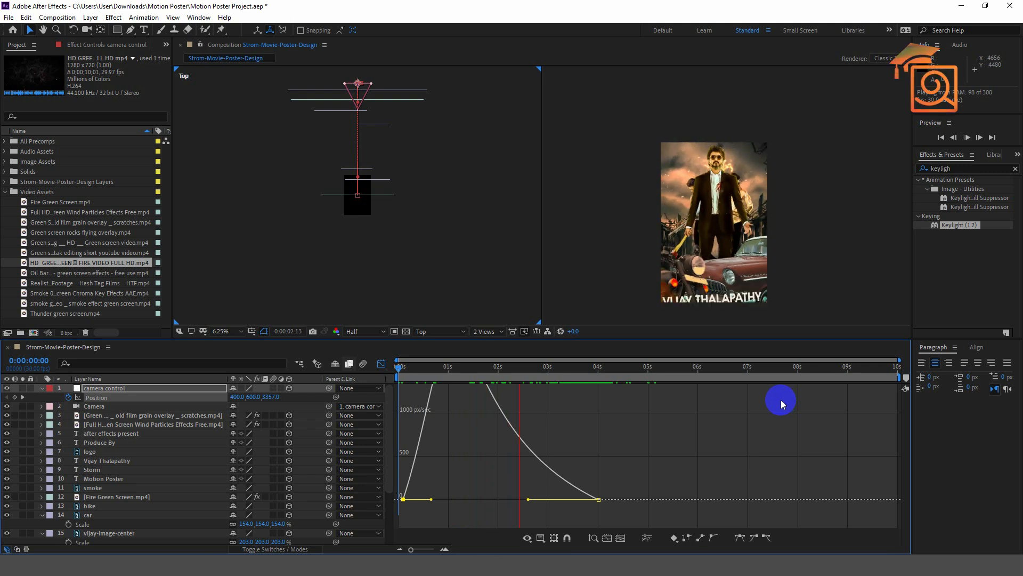
key("ctrl+s")
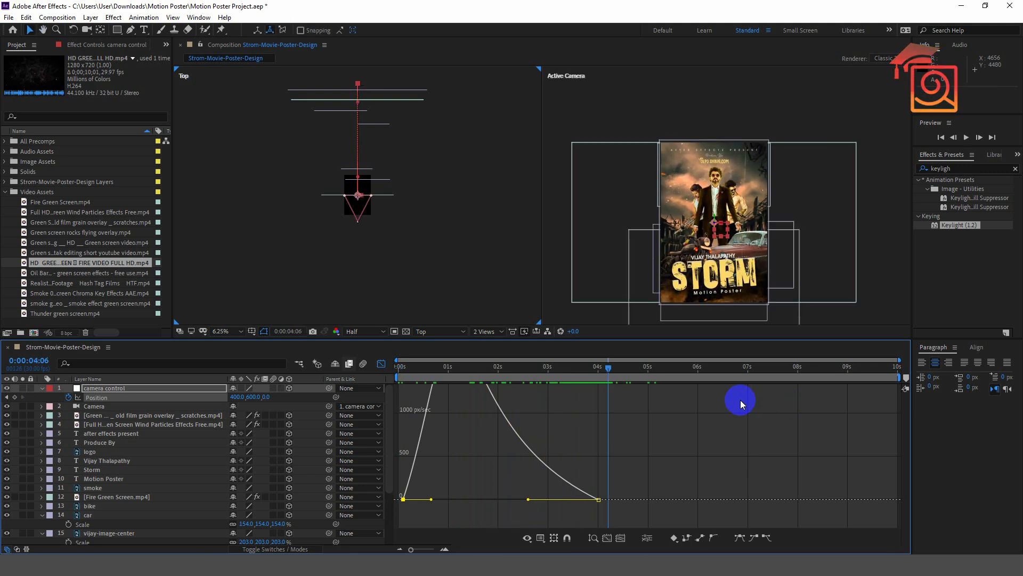
Scrub through the eased camera move and switch the timeline from the Graph Editor back to layer bars.
left_click_drag(611, 367, 670, 386)
left_click_drag(528, 384, 407, 384)
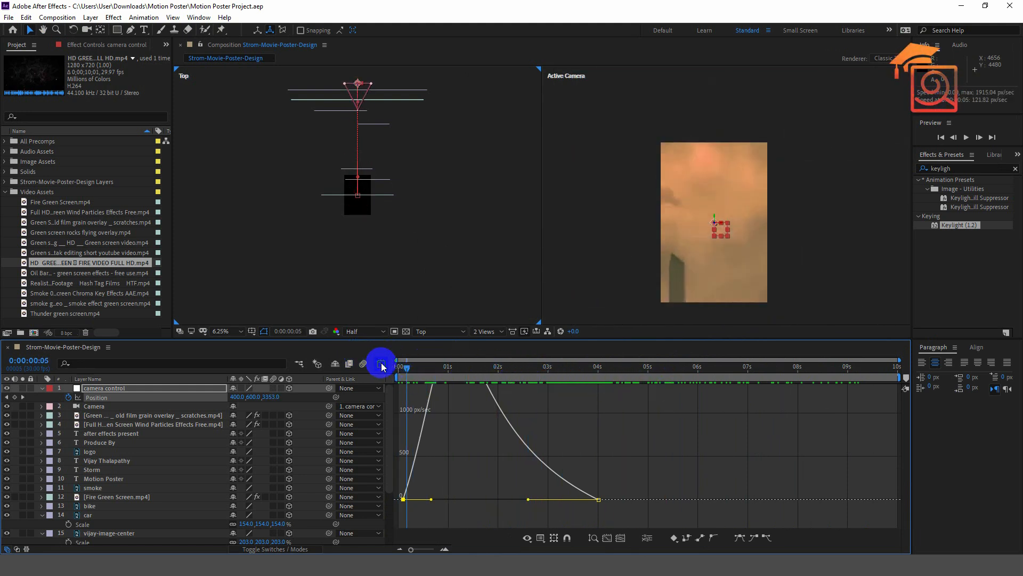
left_click(381, 366)
left_click_drag(423, 370, 591, 392)
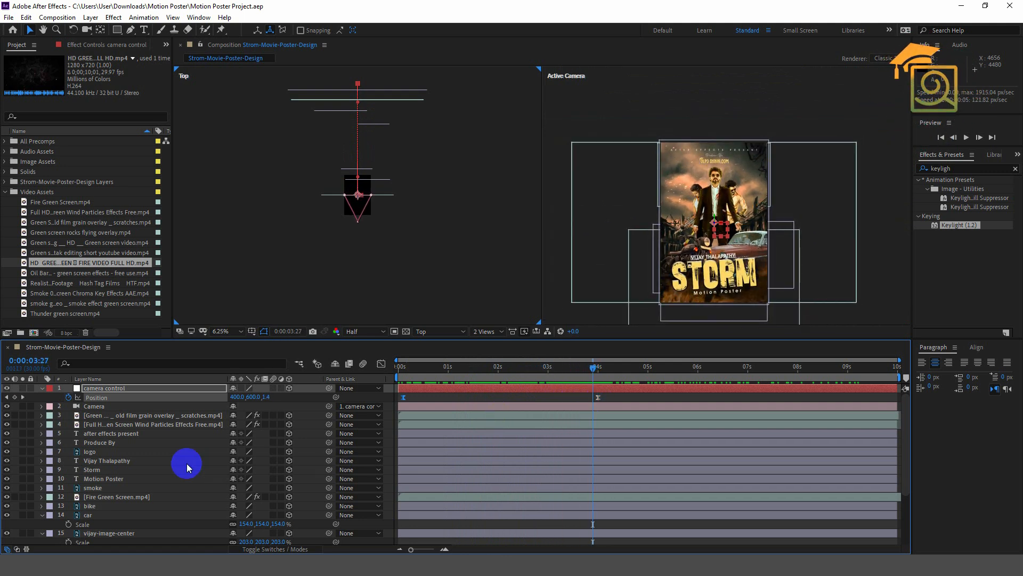
Try starting the Fire Green Screen.mp4 layer at 0:00:02:25 and preview the composition from the beginning.
scroll(182, 466, "down", 3)
left_click(400, 421)
left_click_drag(412, 421, 556, 422)
left_click_drag(594, 367, 568, 424)
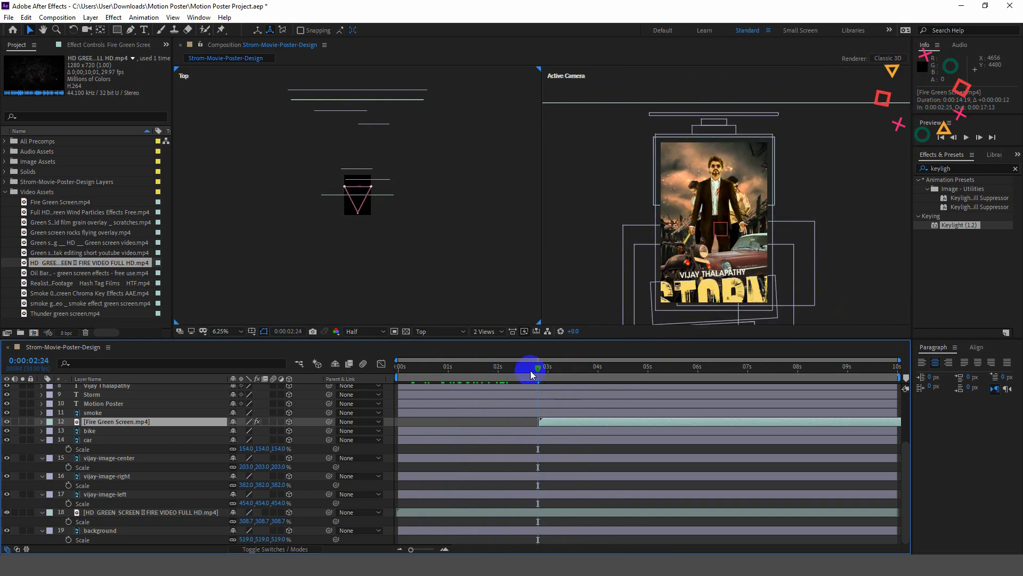
left_click_drag(540, 371, 636, 389)
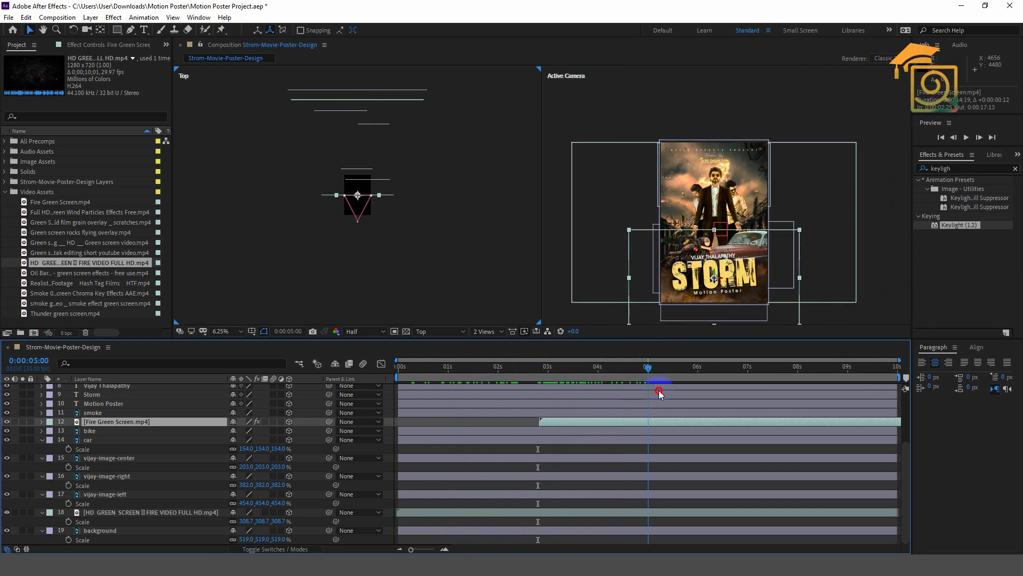
left_click_drag(741, 399, 231, 328)
key("space")
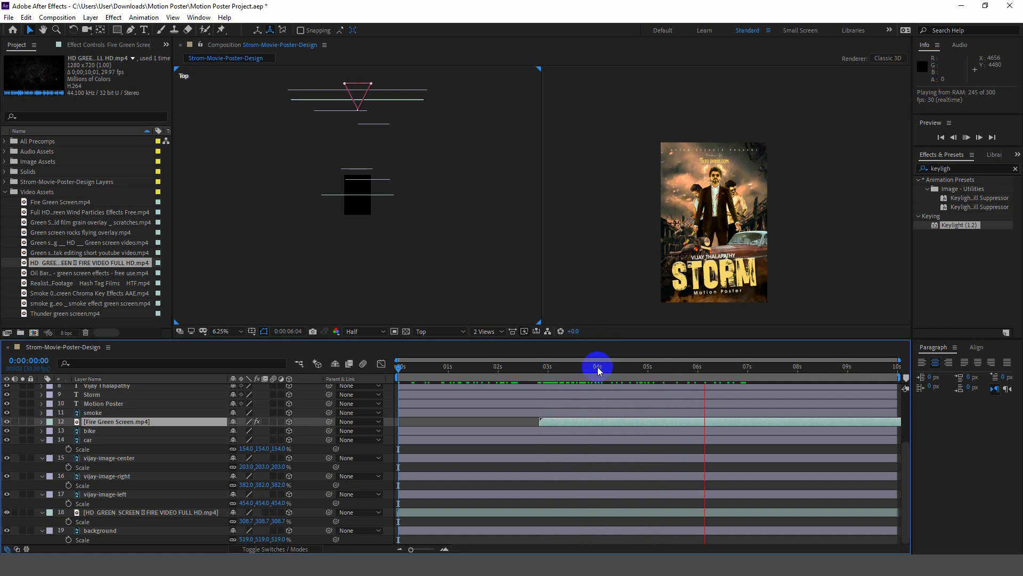
Try an earlier start for the Fire Green Screen.mp4 layer, undo its time shifts, and preview from the beginning.
key("space")
left_click_drag(563, 426, 528, 425)
key("ctrl+z")
key("ctrl+z")
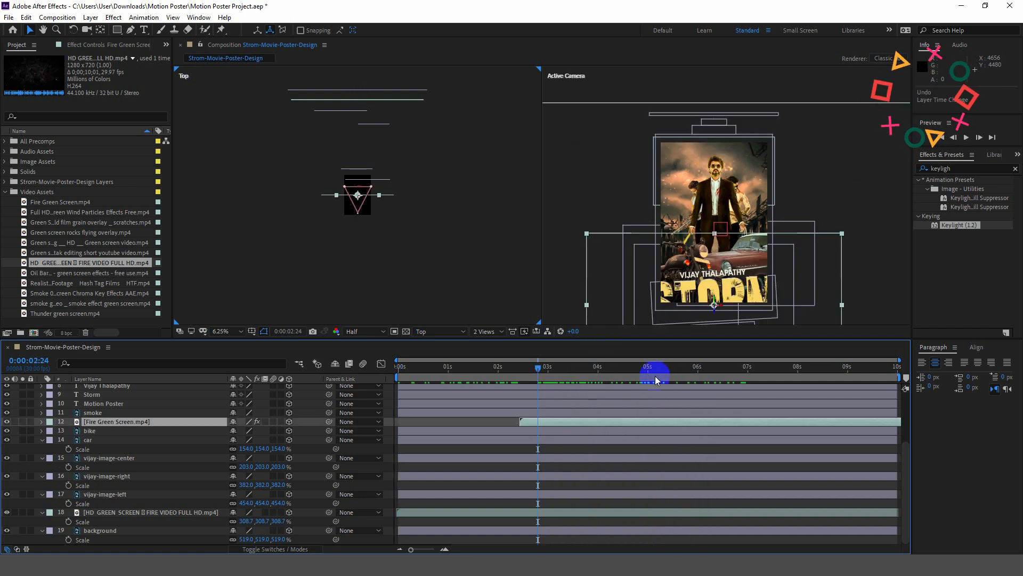
key("space")
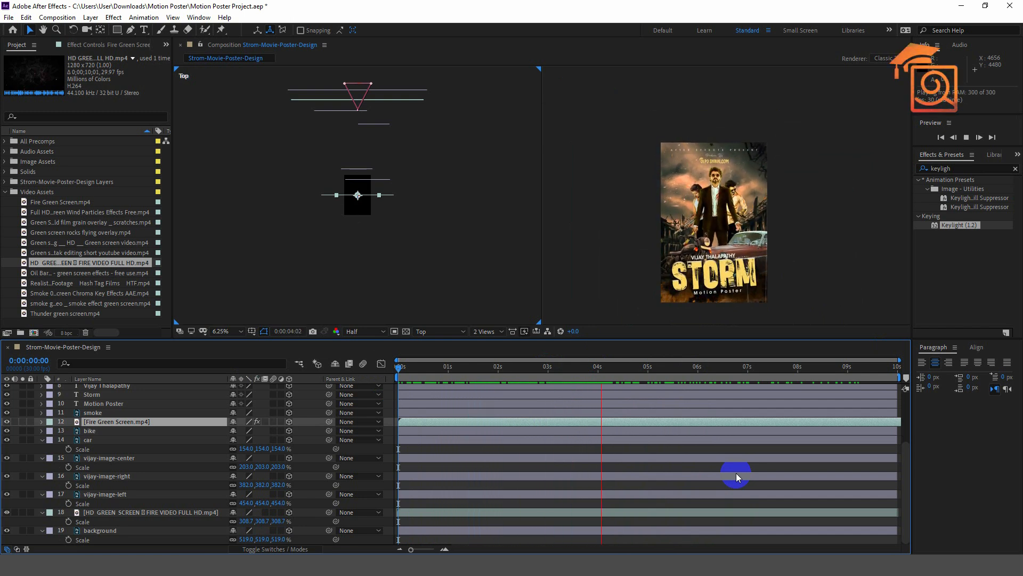
Move the Fire Green Screen.mp4 layer so it starts at 0:00:03:00, and preview the result from the beginning.
key("space")
left_click_drag(421, 424, 571, 424)
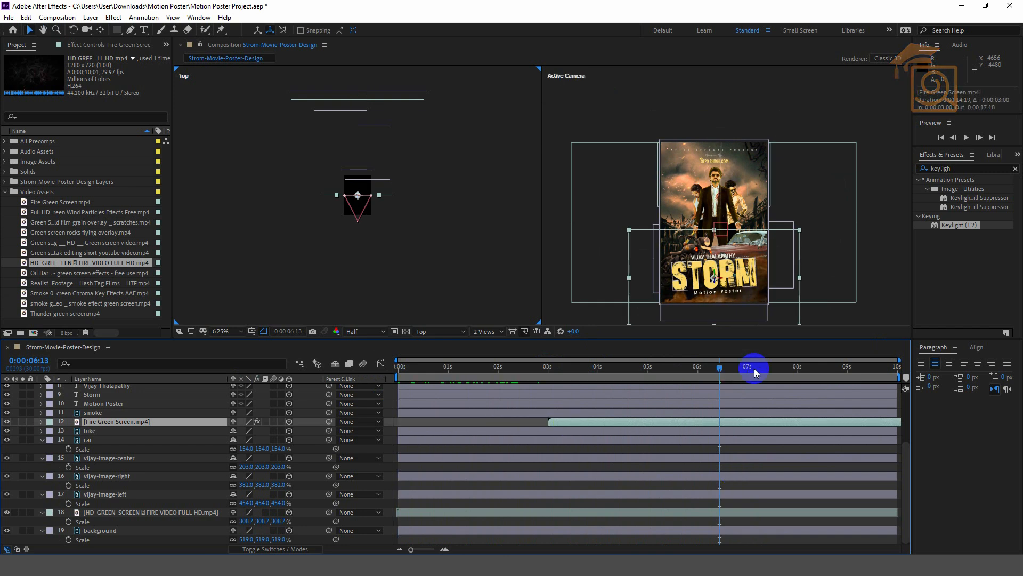
key("space")
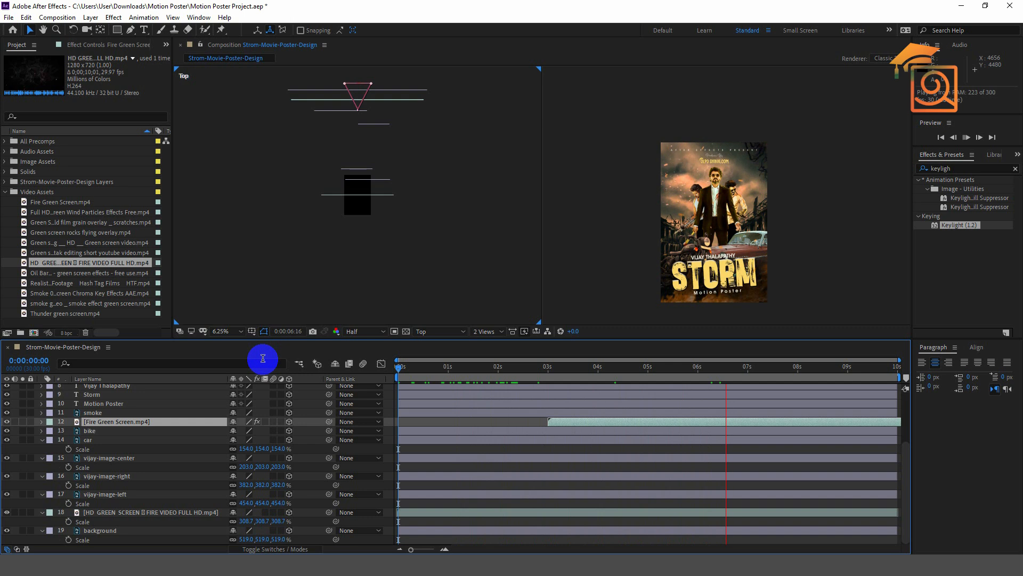
key("space")
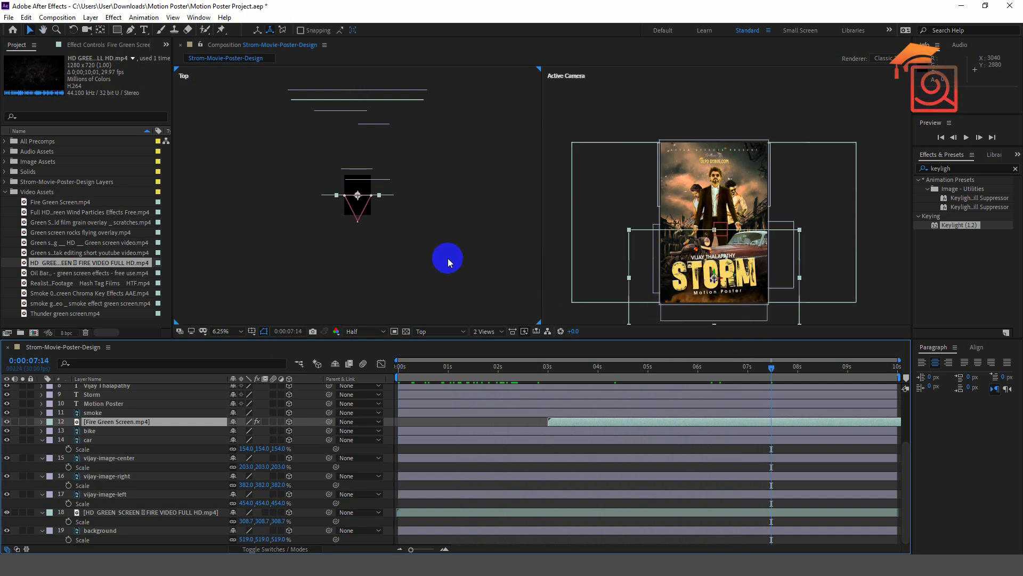
At 0:00:05:11, scale the HD GREEN SCREEN FIRE VIDEO layer to 500%, raise it behind the central figure, and preview from the beginning.
left_click_drag(764, 372, 664, 369)
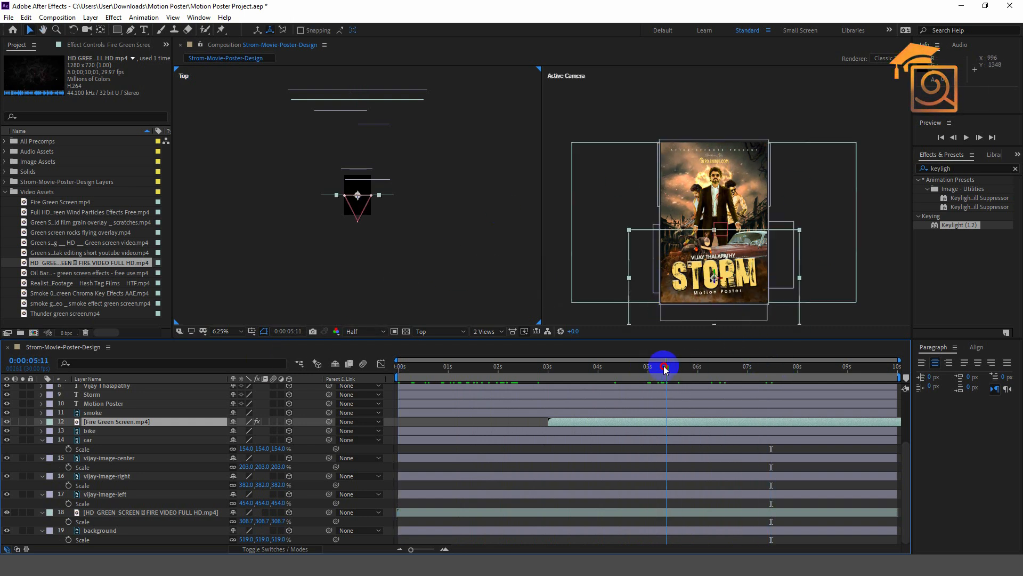
left_click(408, 98)
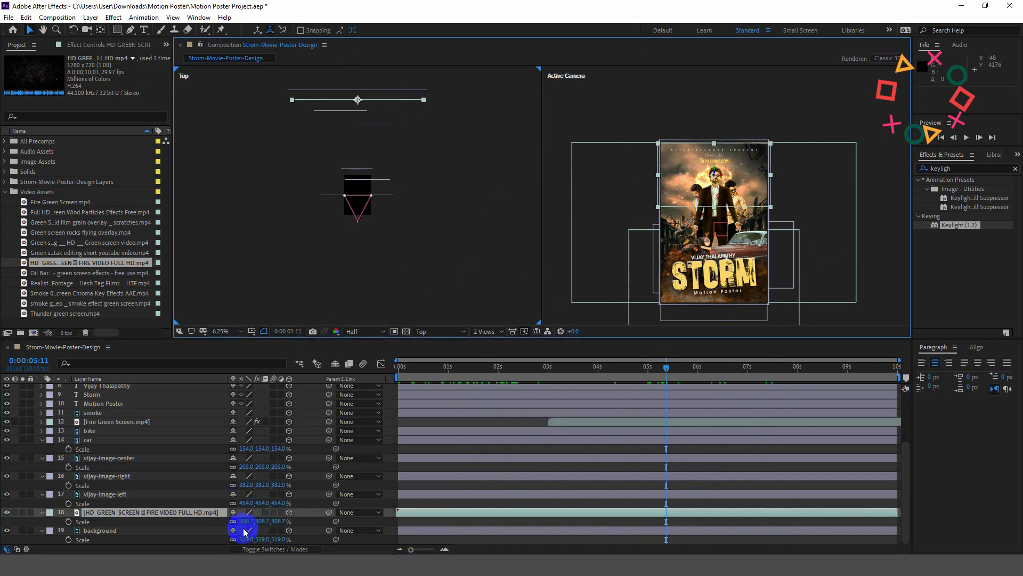
left_click_drag(245, 520, 332, 525)
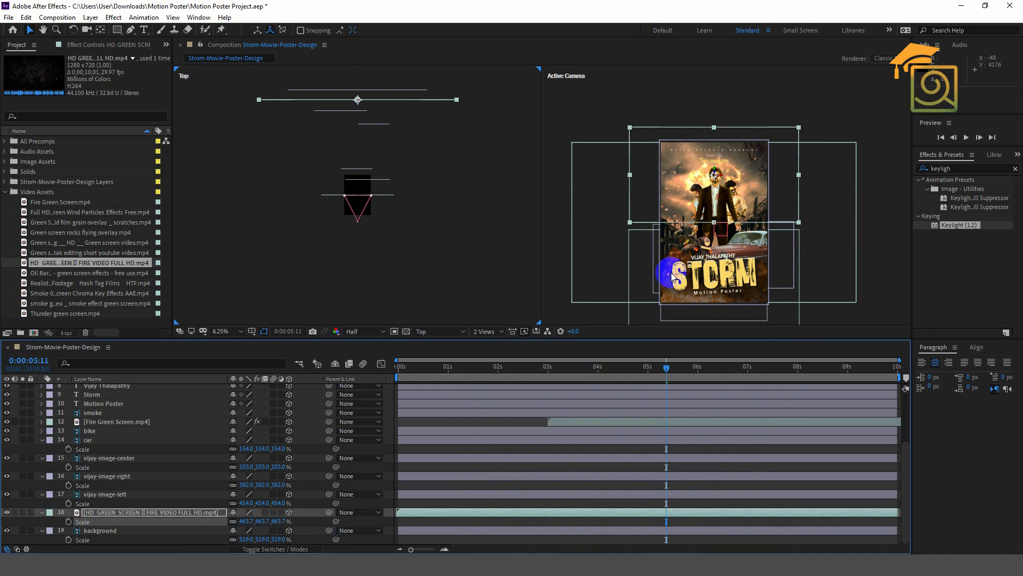
left_click_drag(715, 172, 714, 146)
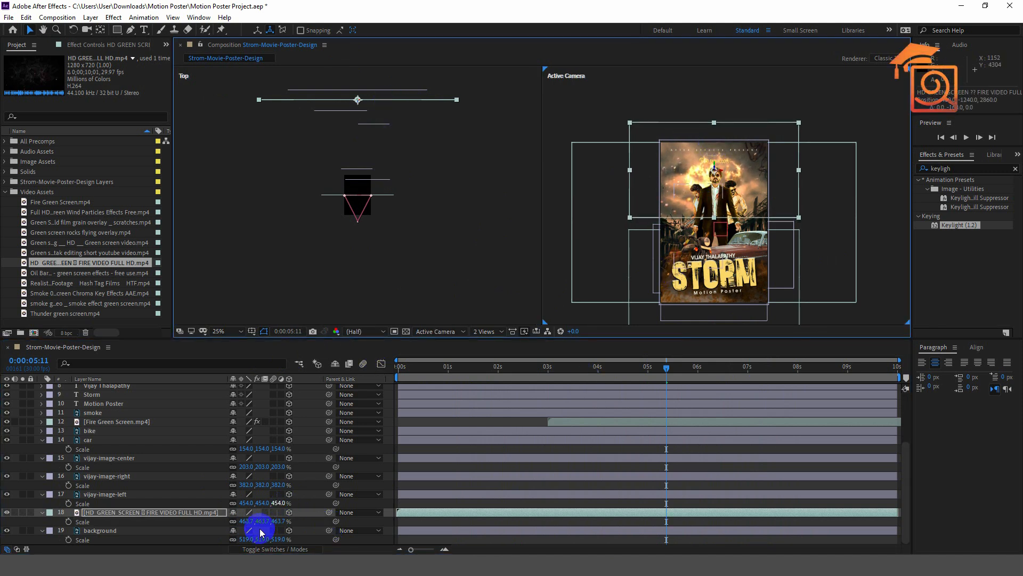
left_click(246, 521)
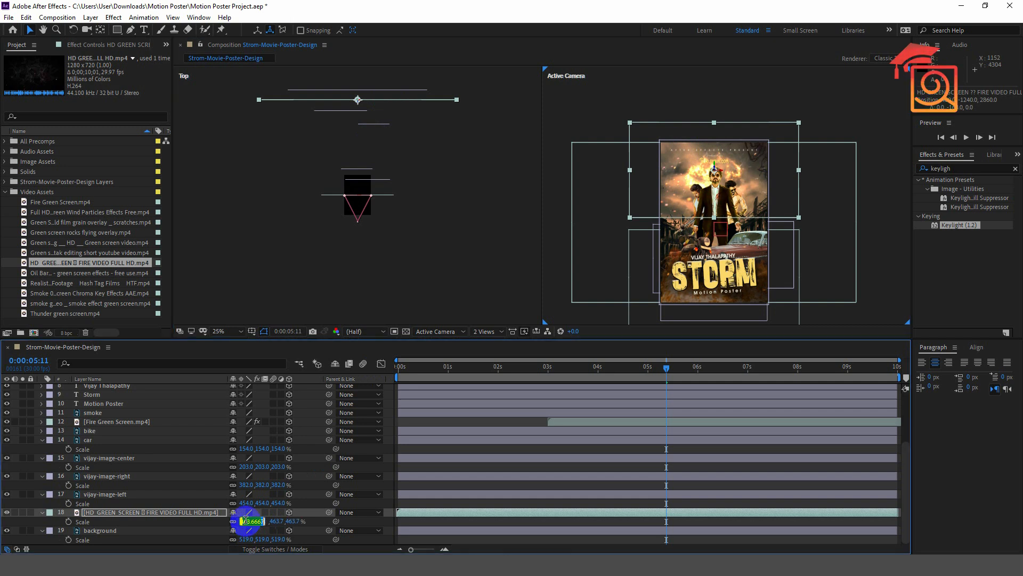
key("Return")
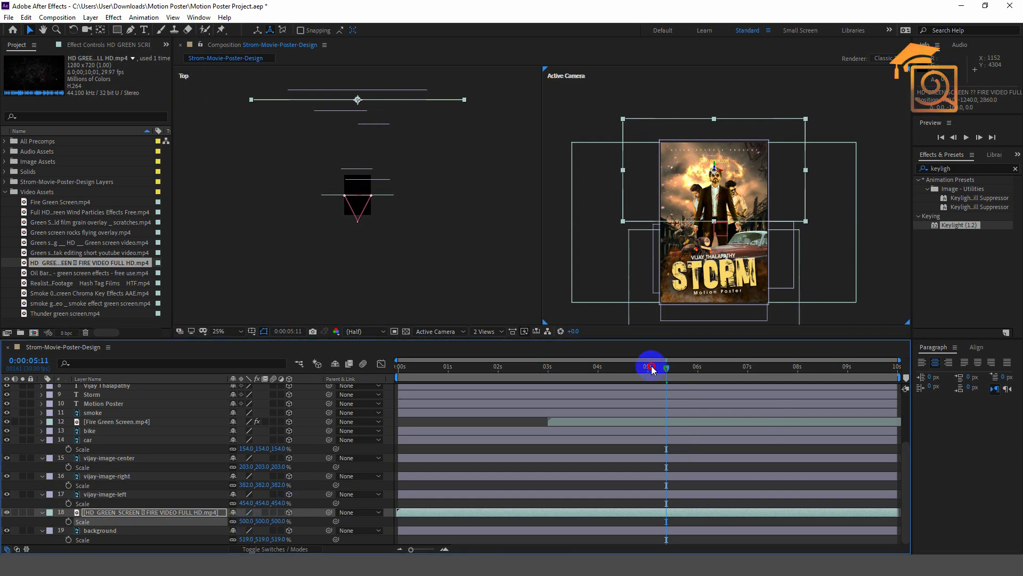
left_click_drag(652, 370, 293, 373)
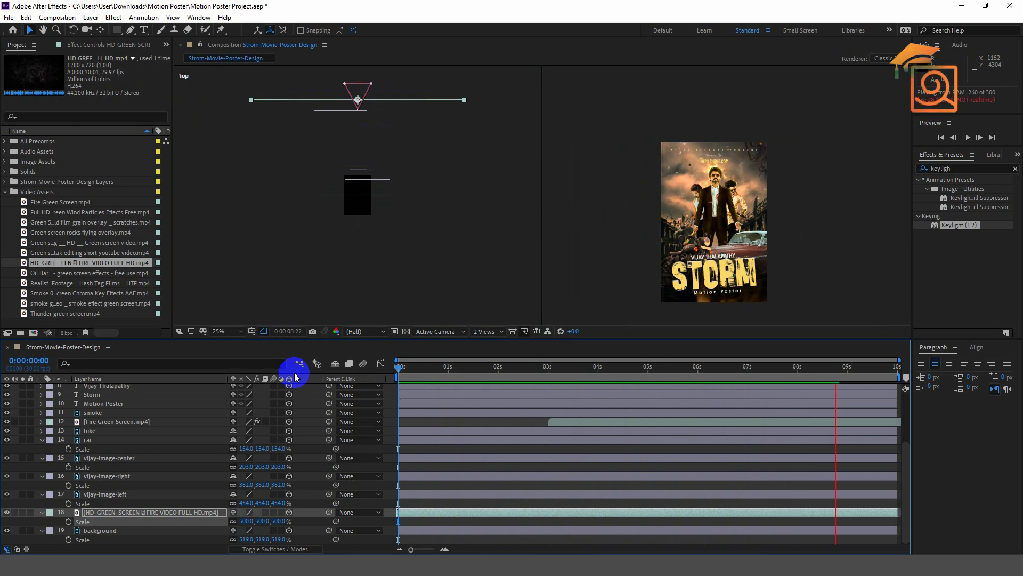
left_click(296, 376)
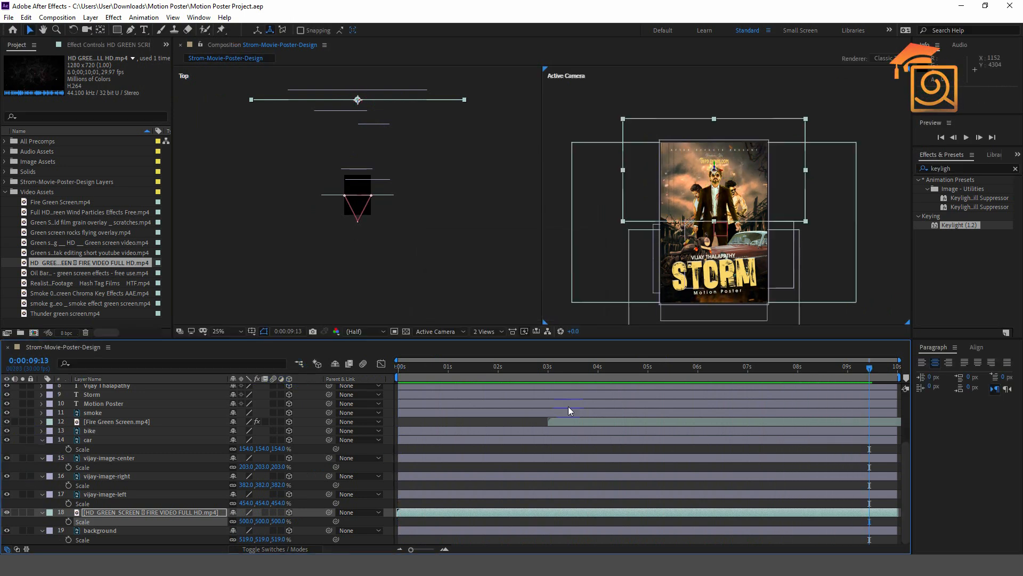
Park the playhead at 0:00:02:29 and select the Vijay Thalapathy text layer.
left_click_drag(679, 379, 544, 363)
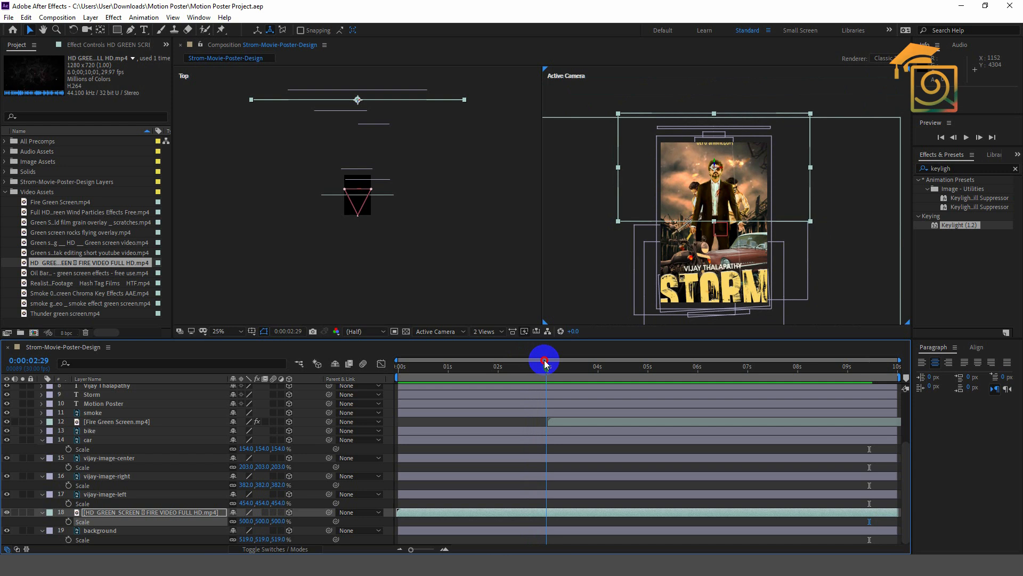
left_click_drag(545, 361, 545, 361)
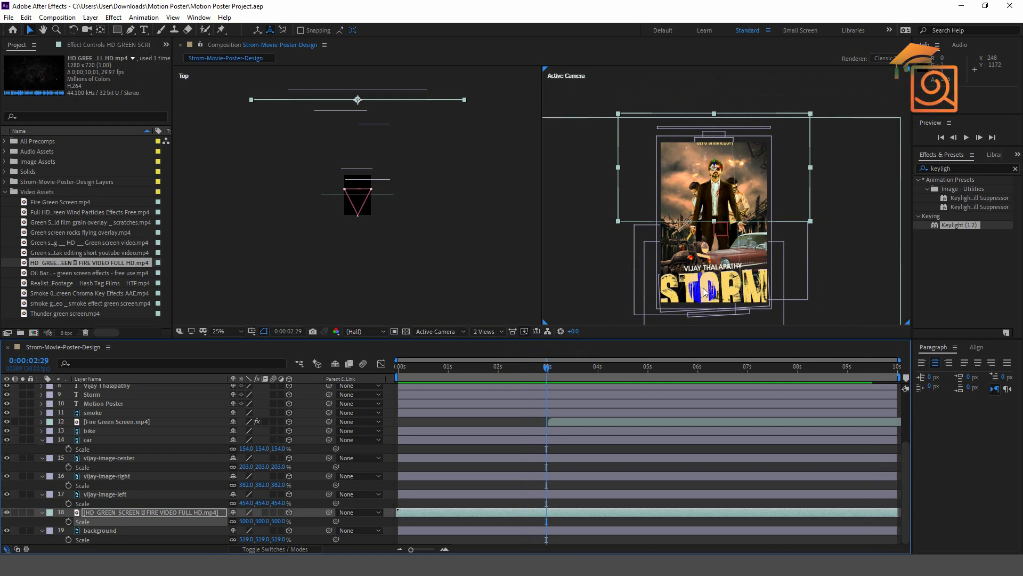
scroll(111, 421, "up", 5)
left_click(111, 417)
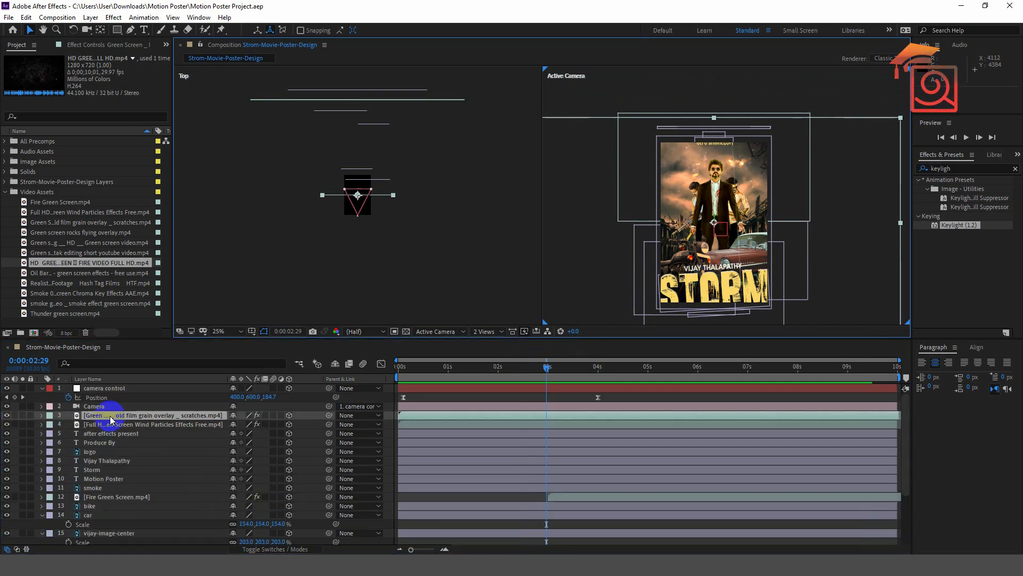
left_click(111, 463)
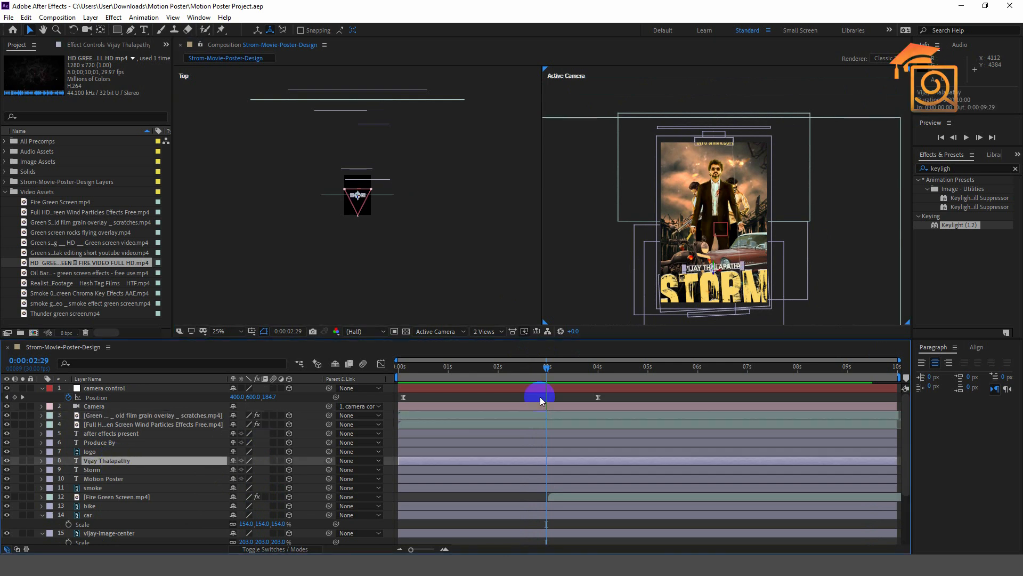
Frame the title text in the camera view, clear the effects search, and browse the Text animation preset categories.
scroll(763, 260, "up", 2)
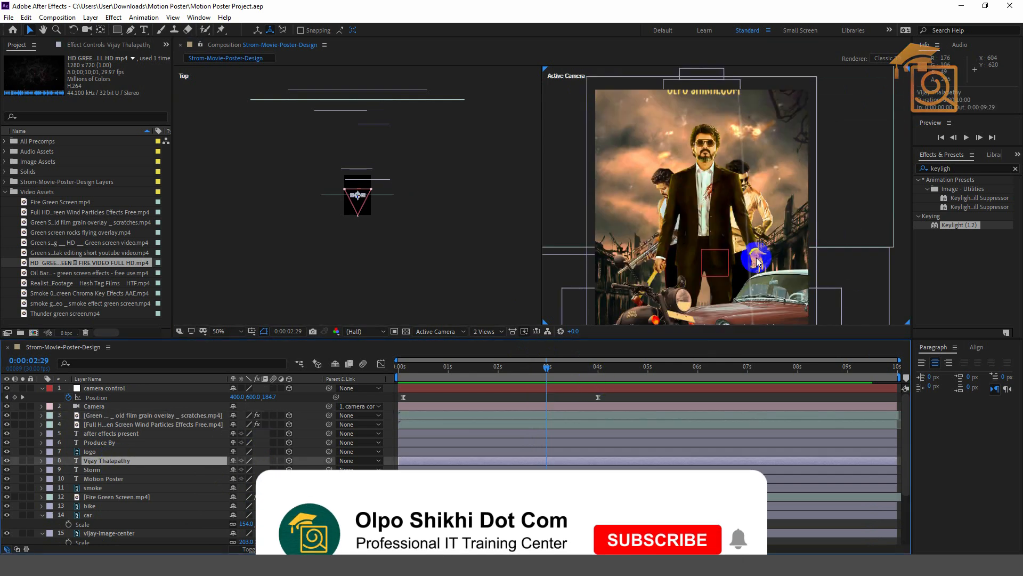
left_click_drag(738, 200, 739, 200)
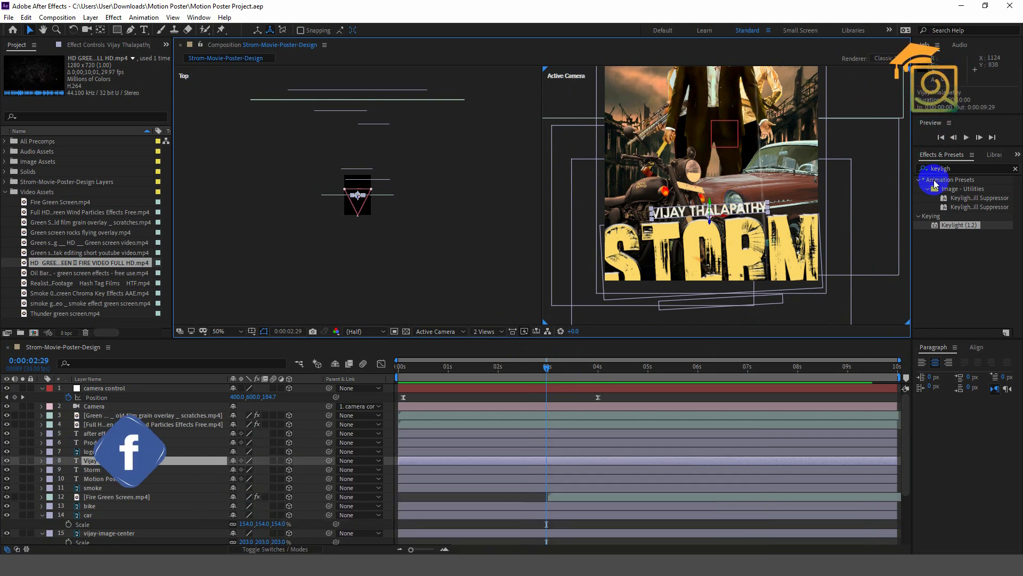
left_click(1015, 170)
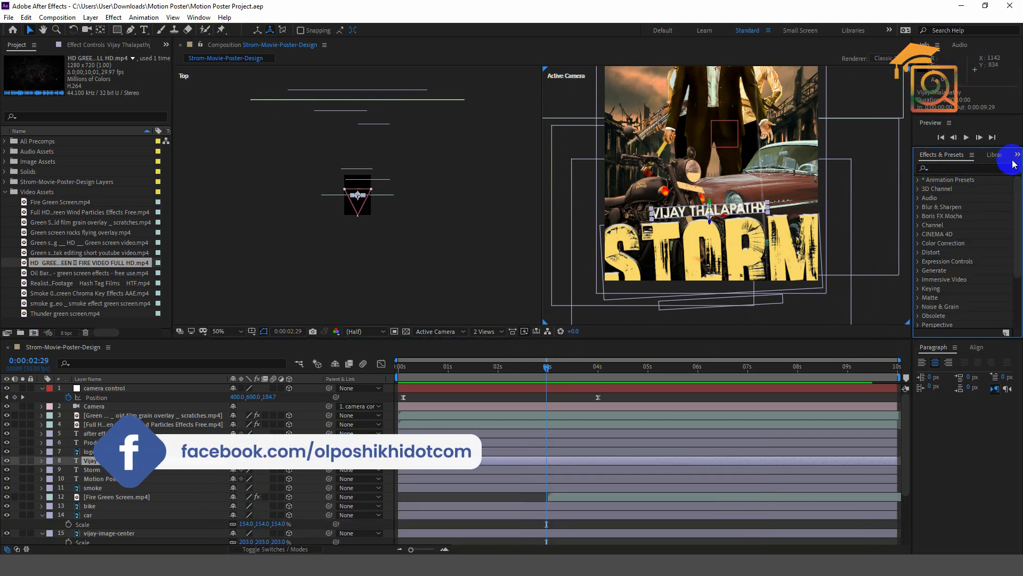
left_click(919, 179)
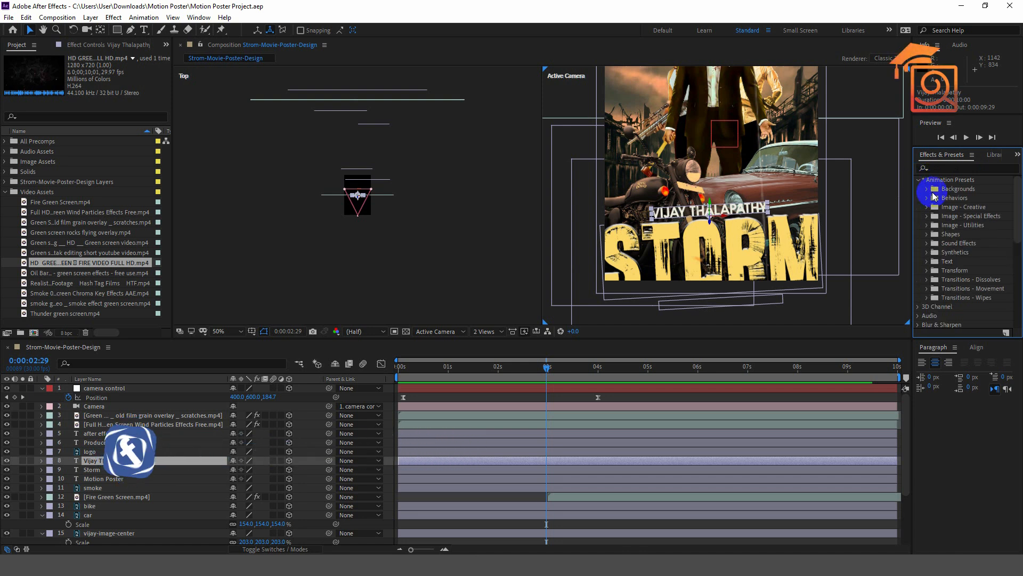
double_click(943, 261)
scroll(948, 277, "down", 2)
scroll(967, 288, "up", 1)
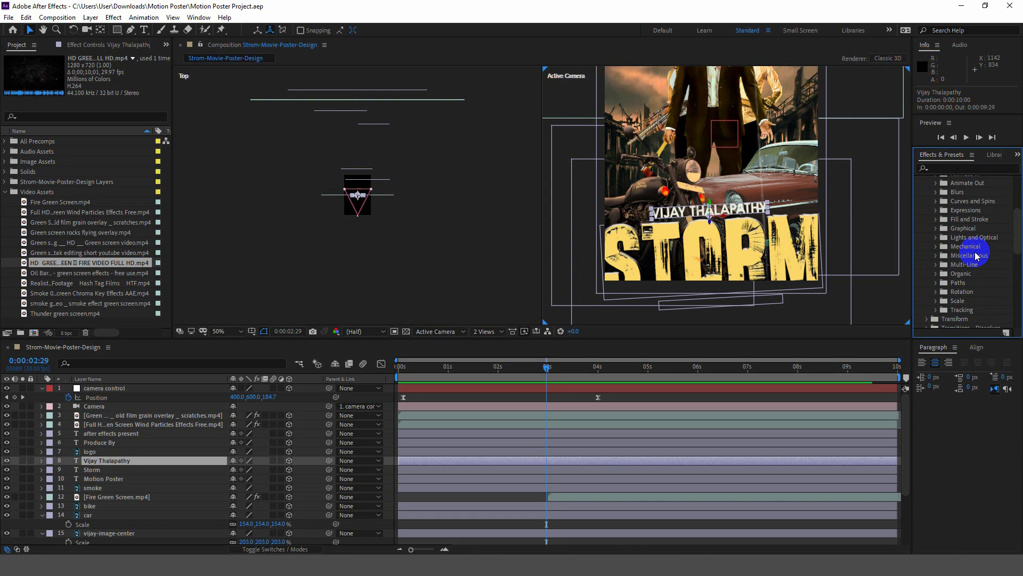
left_click(585, 332)
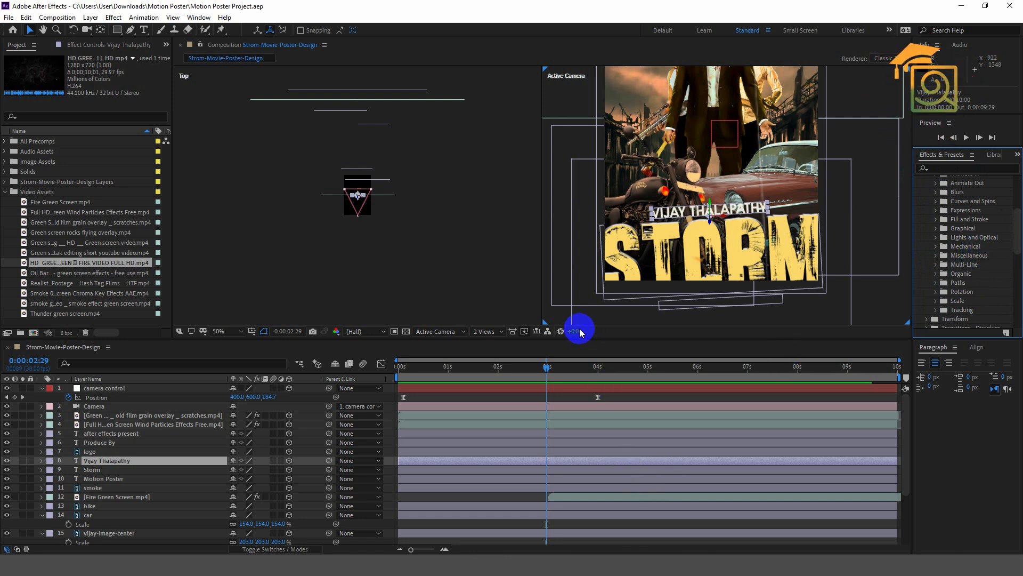
Switch to Chrome and search Google for "after effects text gallery".
left_click(614, 551)
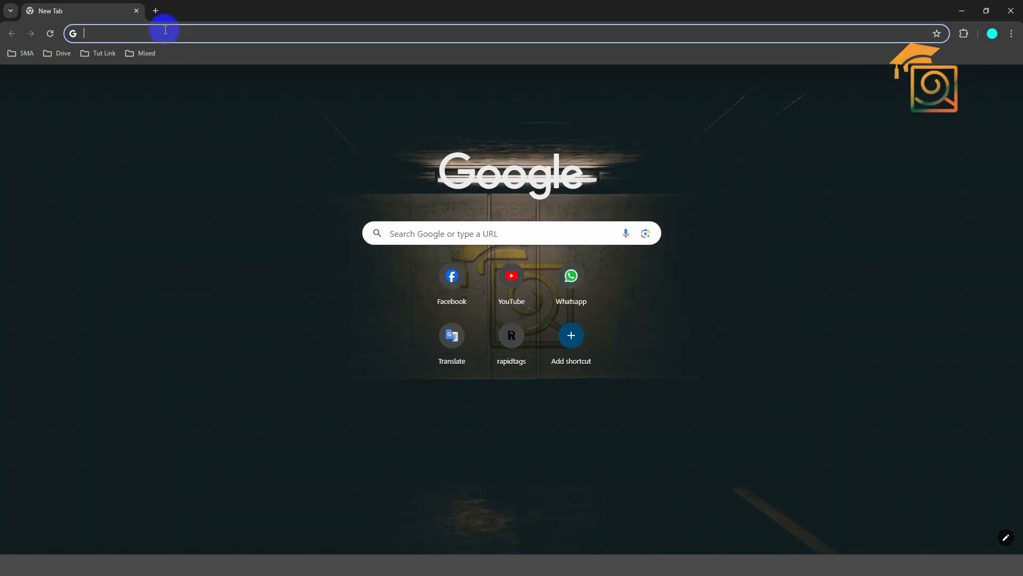
left_click(165, 31)
type("after")
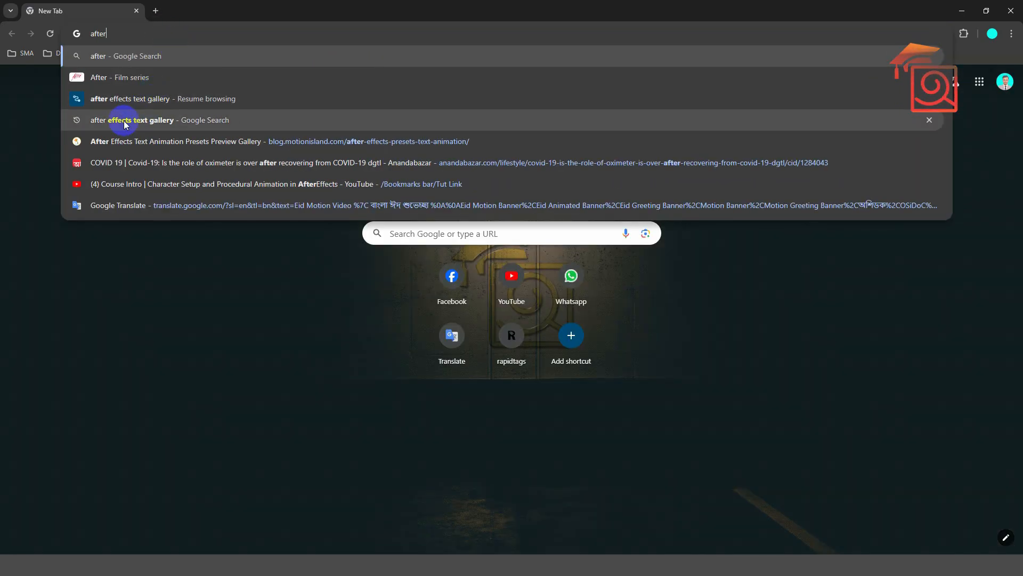
key("Down")
key("Down")
key("Down")
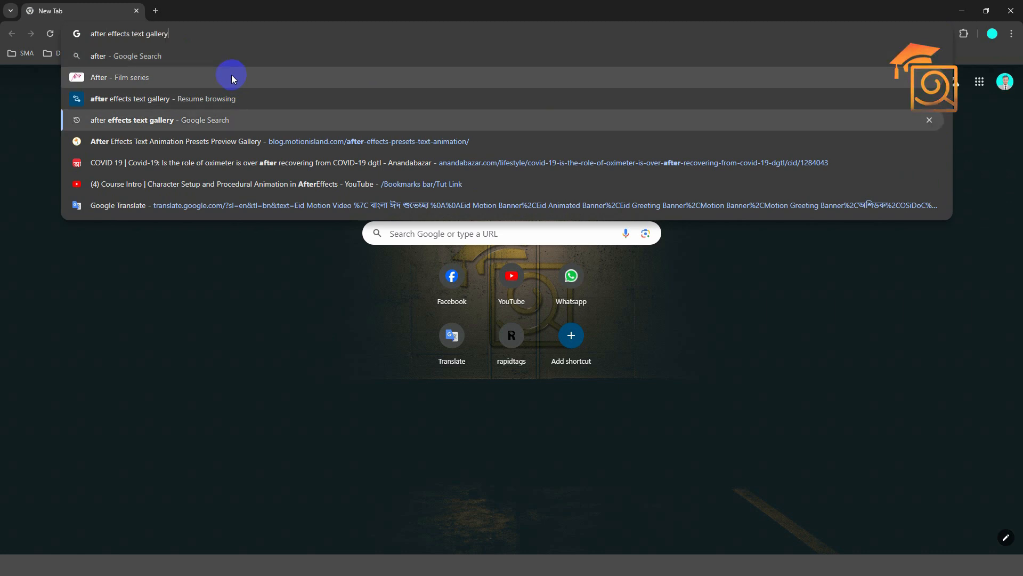
left_click(131, 121)
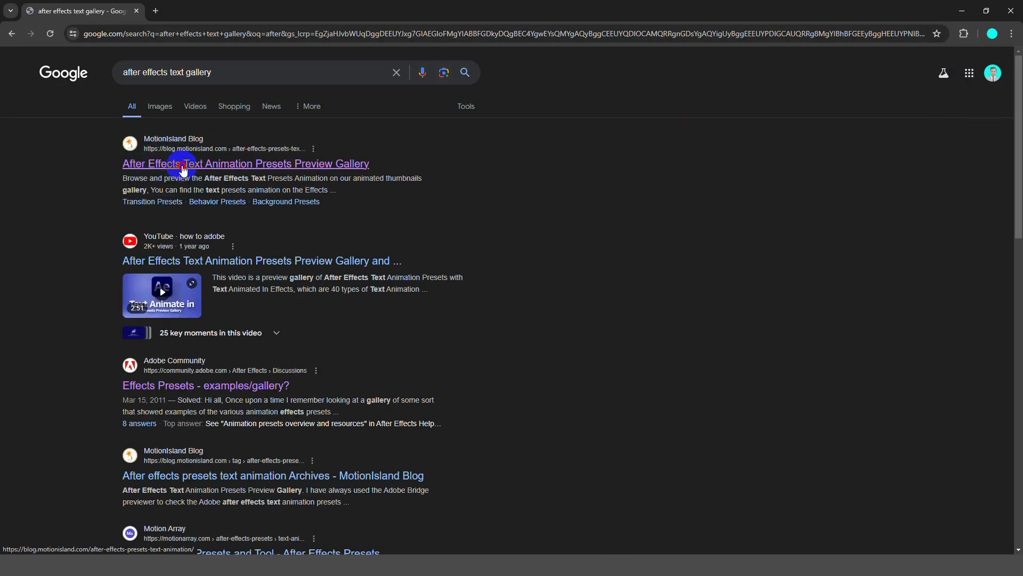
Open MotionIsland's After Effects Text Animation Presets Preview Gallery, go to its category list, and close the side advertisement.
scroll(392, 309, "down", 8)
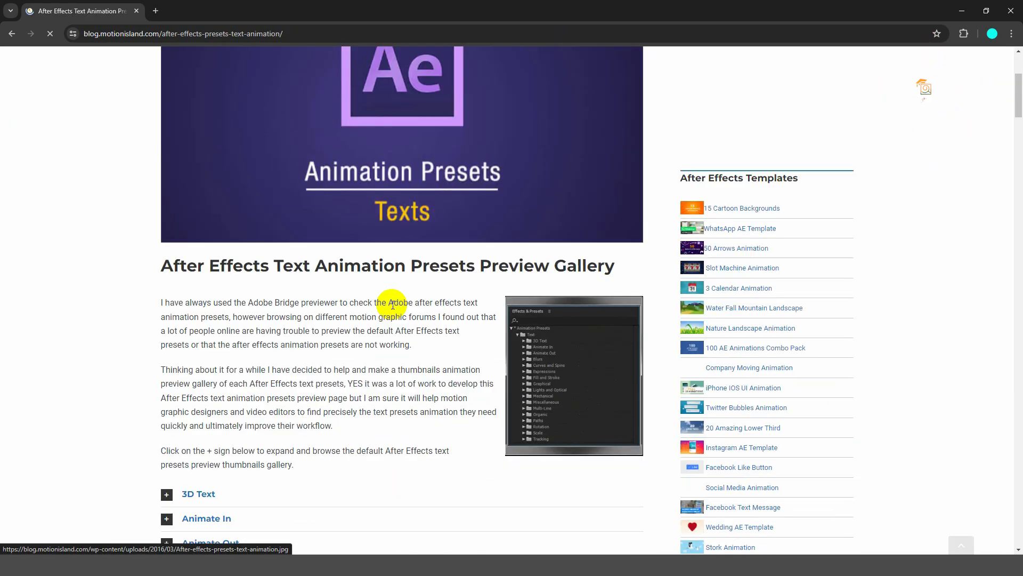
scroll(392, 309, "down", 3)
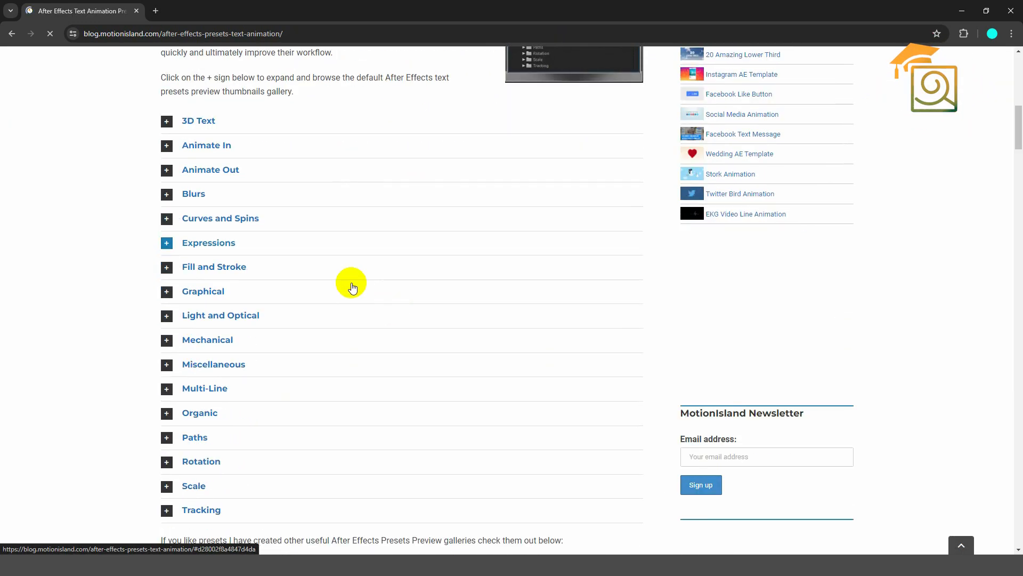
scroll(295, 347, "down", 1)
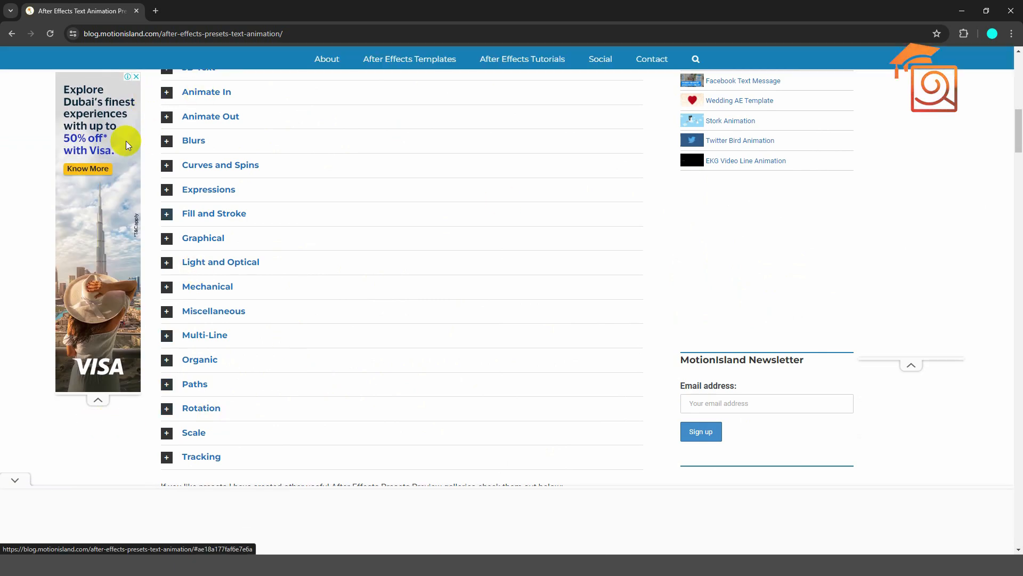
left_click(138, 76)
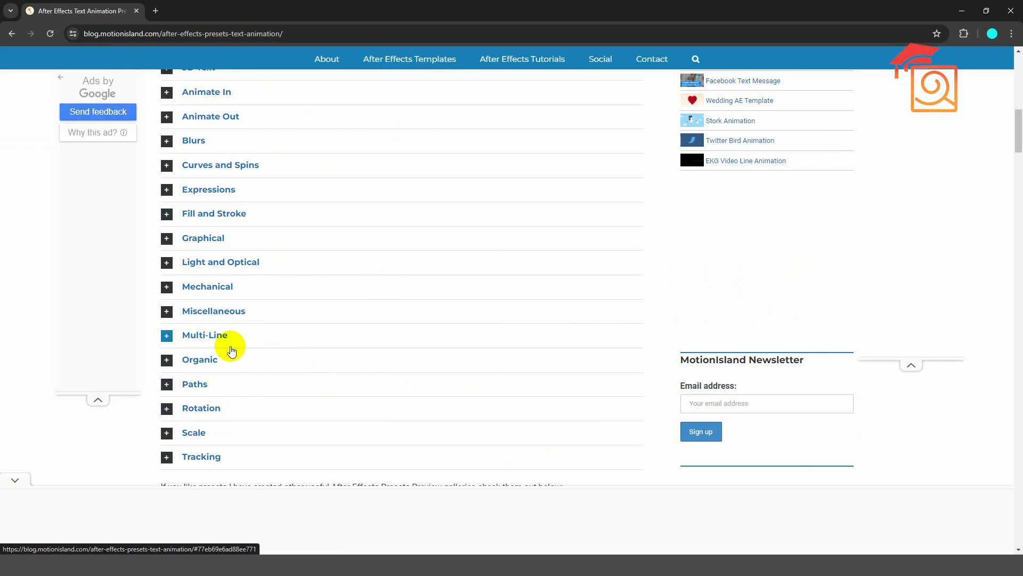
scroll(229, 343, "up", 1)
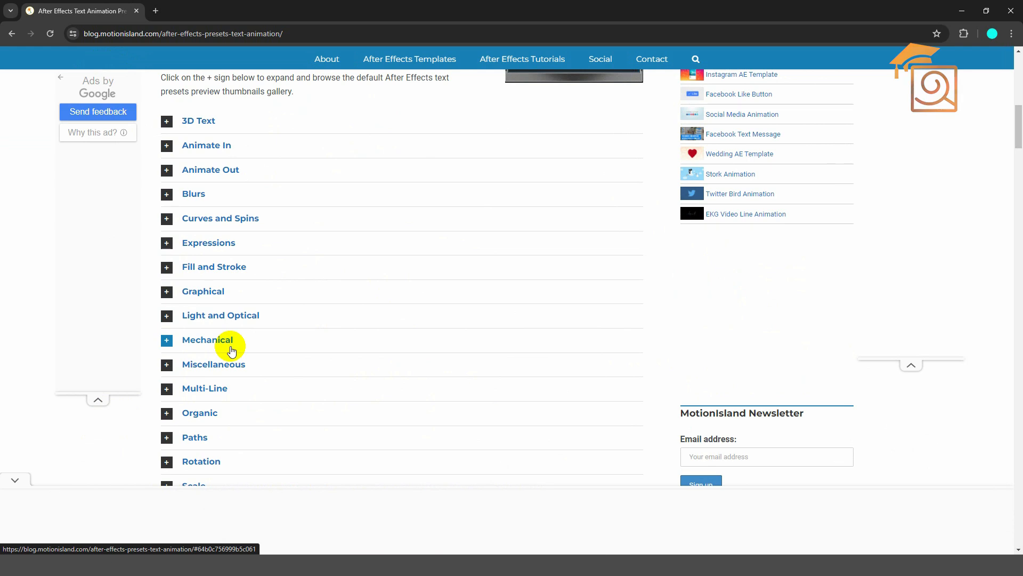
Expand the Animate In category and examine its animated preset thumbnails, continuing down to the remaining categories.
left_click(166, 147)
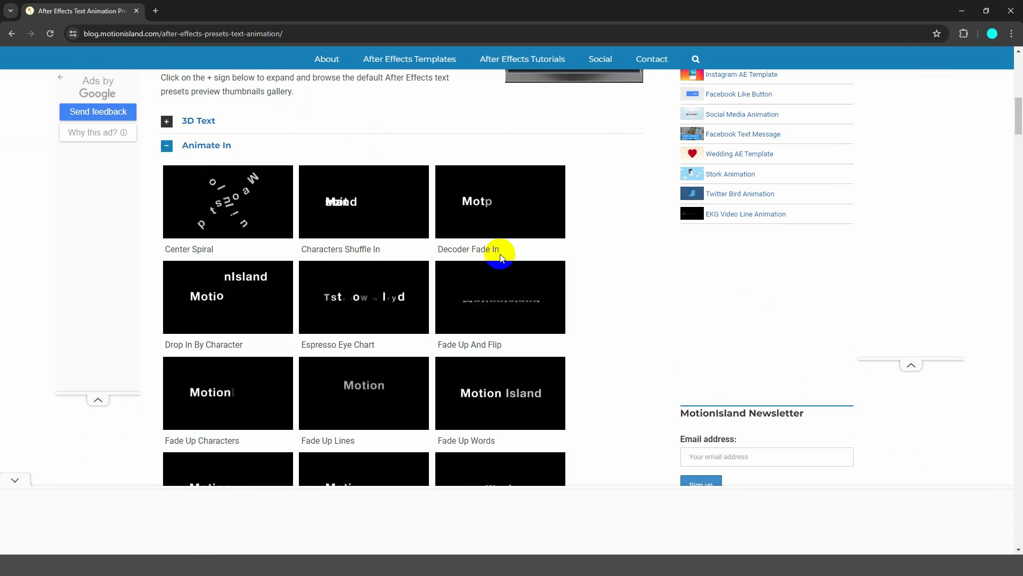
scroll(506, 258, "down", 3)
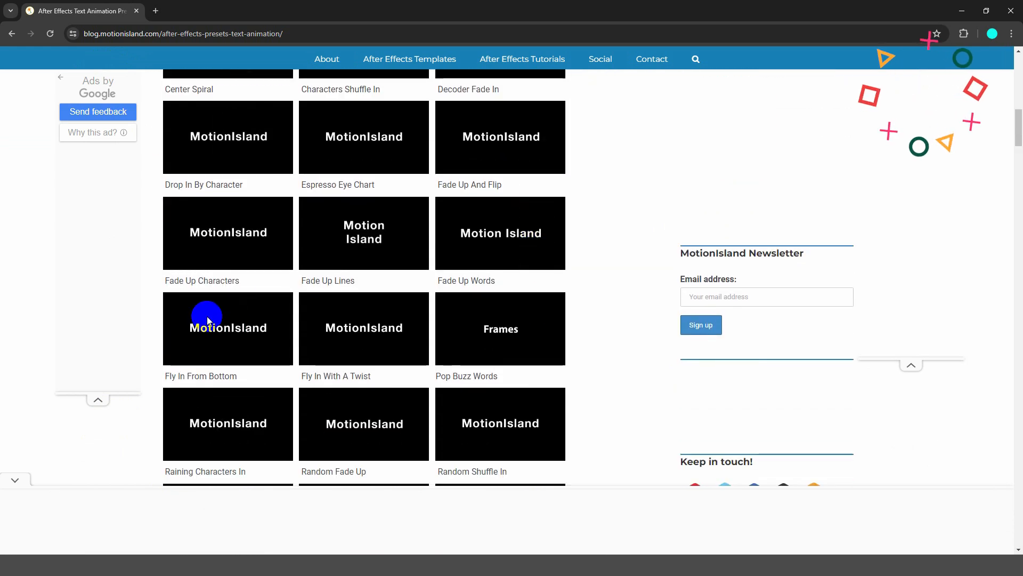
scroll(460, 376, "down", 4)
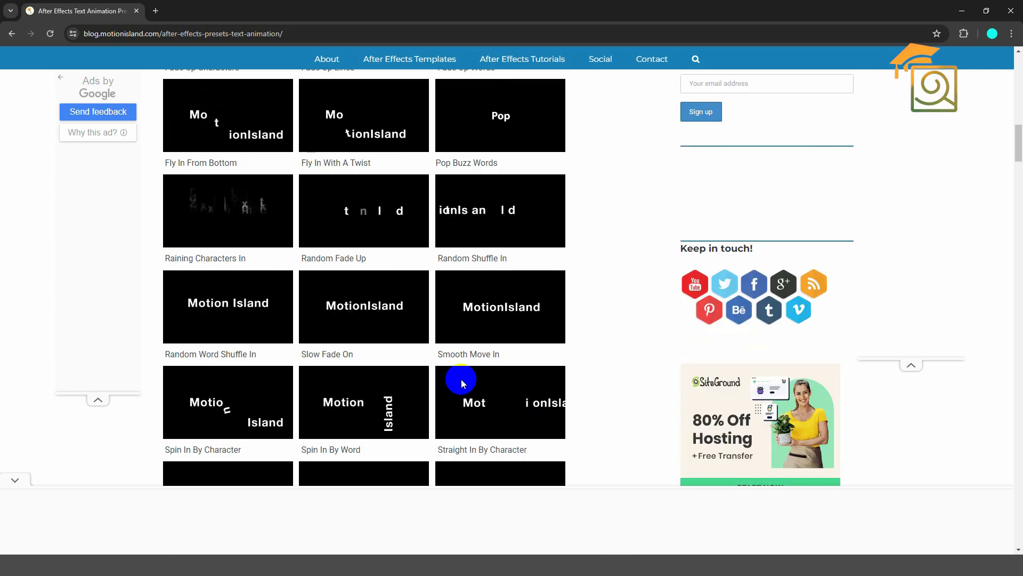
scroll(462, 378, "down", 3)
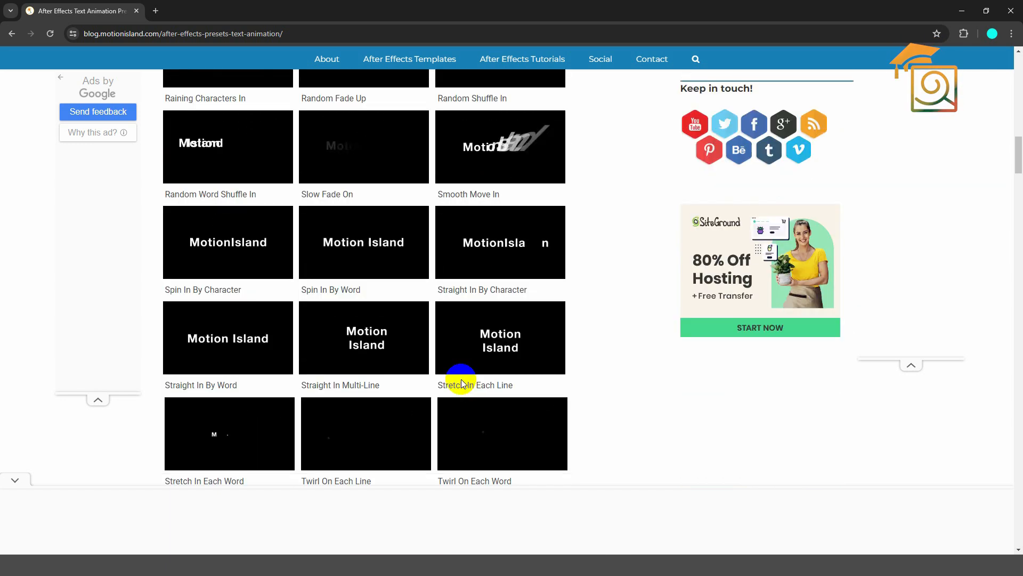
scroll(299, 313, "down", 10)
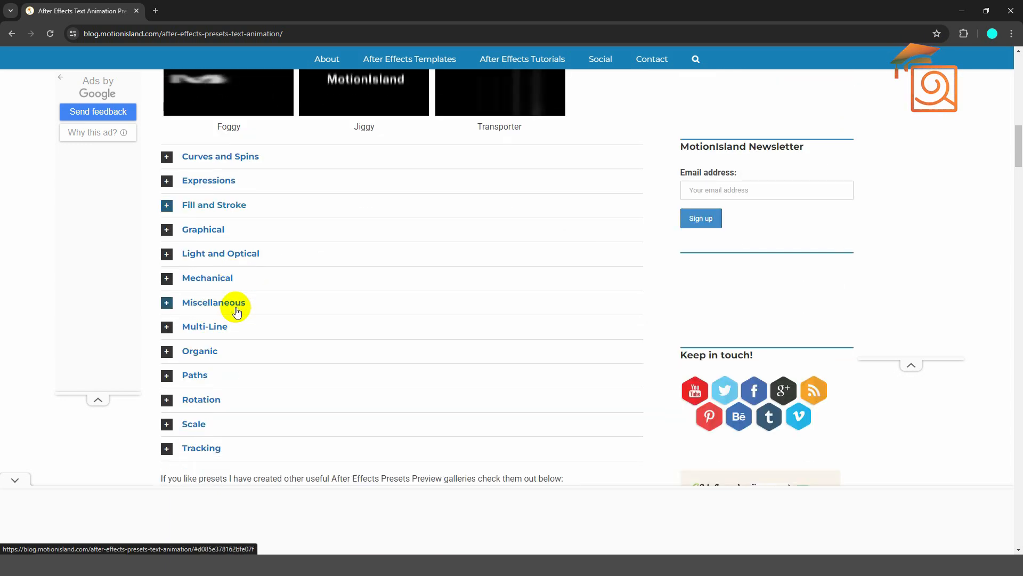
Expand the Light and Optical category and copy the preset name Blue Flash.
left_click(171, 255)
scroll(334, 282, "down", 3)
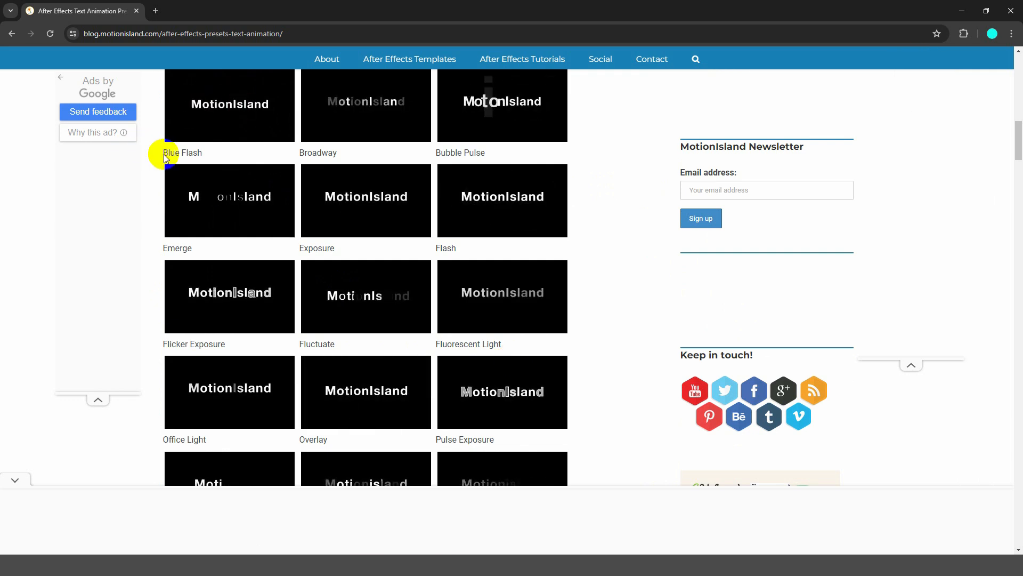
left_click_drag(202, 154, 161, 153)
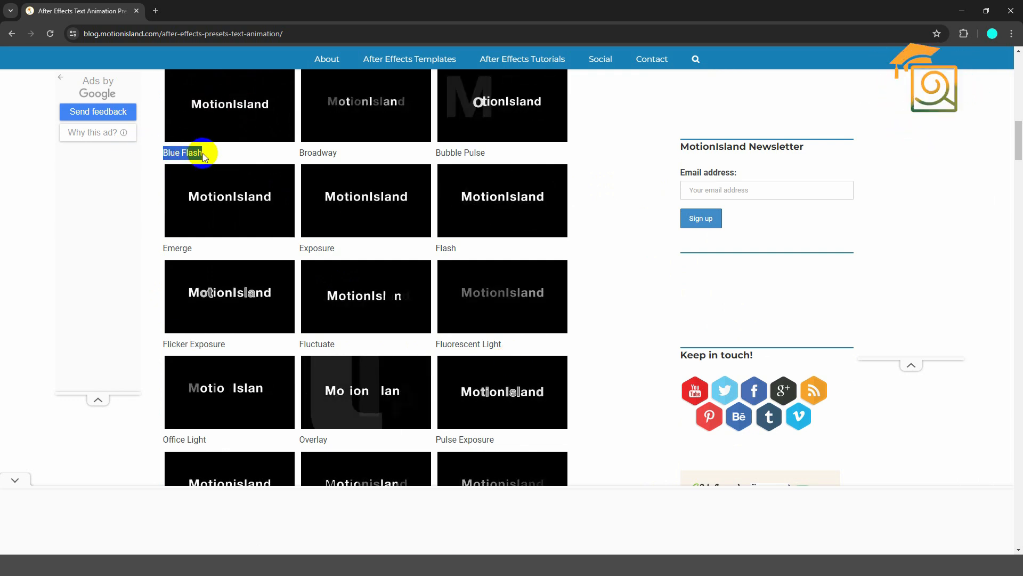
right_click(189, 153)
left_click(205, 163)
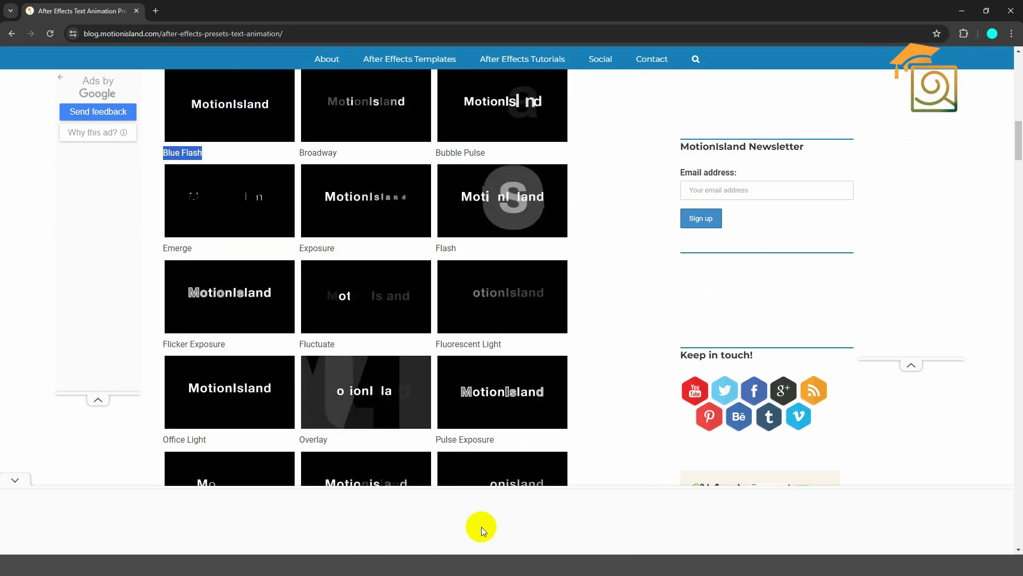
Switch back to After Effects, search the presets for Blue Flash, and apply it to the Vijay Thalapathy text layer at 0:00:02:29.
left_click(484, 553)
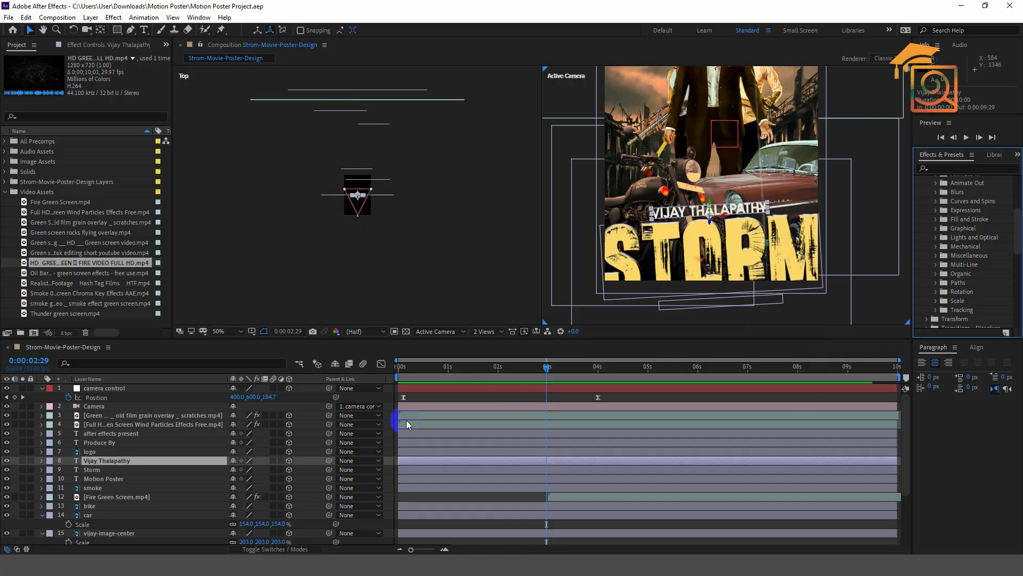
left_click(950, 170)
key("ctrl+v")
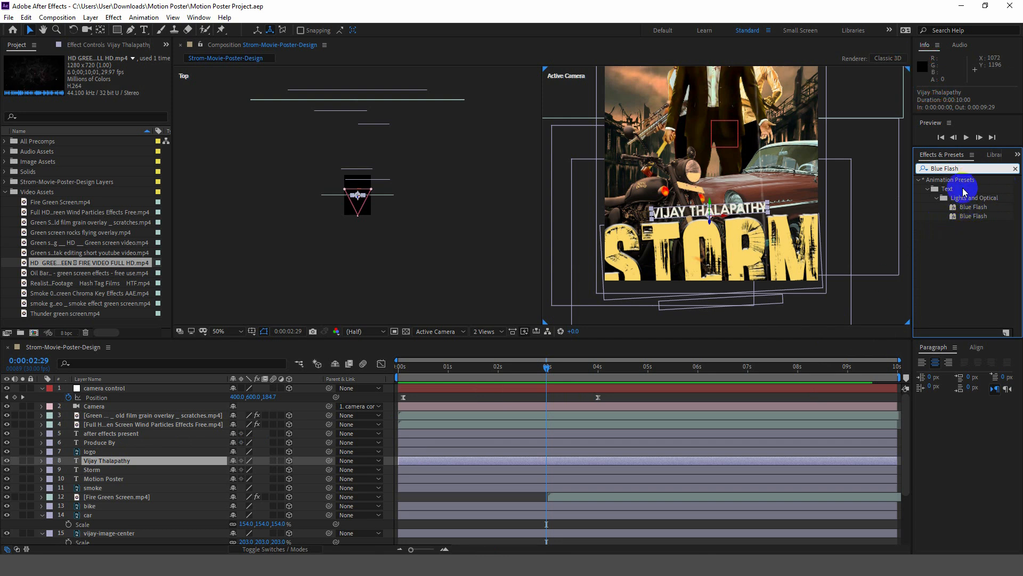
left_click_drag(976, 211, 676, 288)
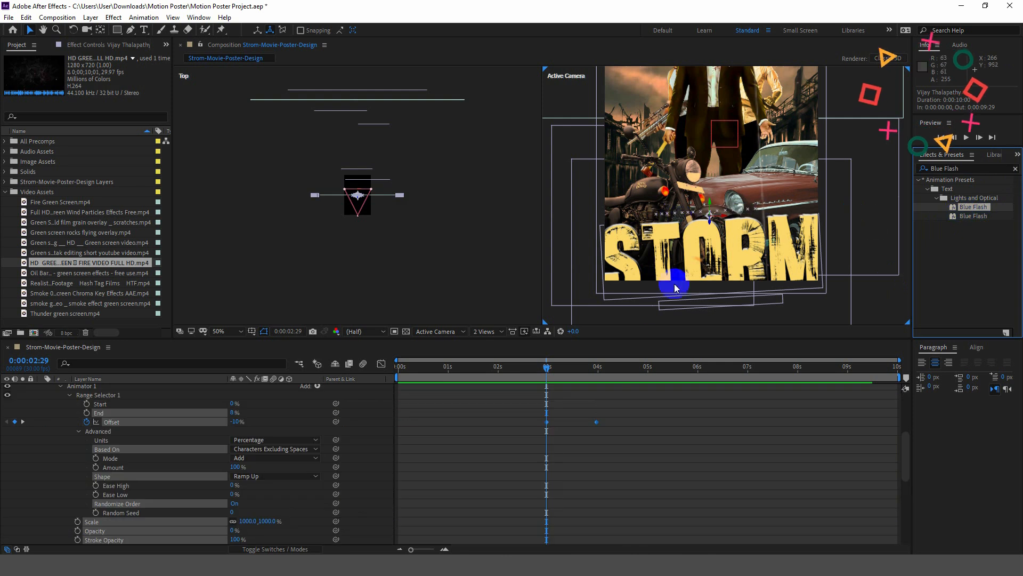
scroll(565, 427, "up", 2)
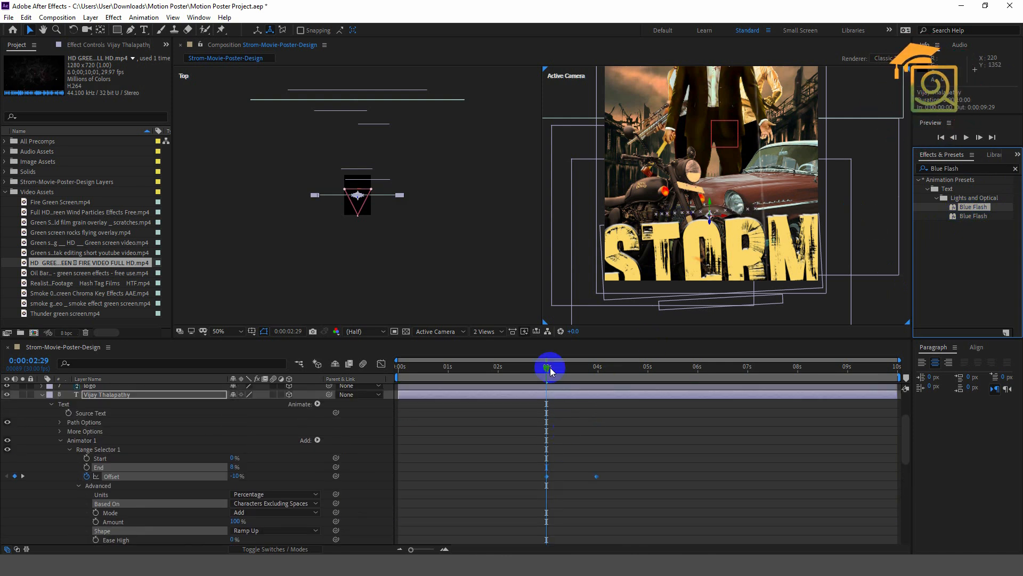
Preview the Blue Flash text animation from 0:00:02:29, and again from 0:00:01:02.
key("space")
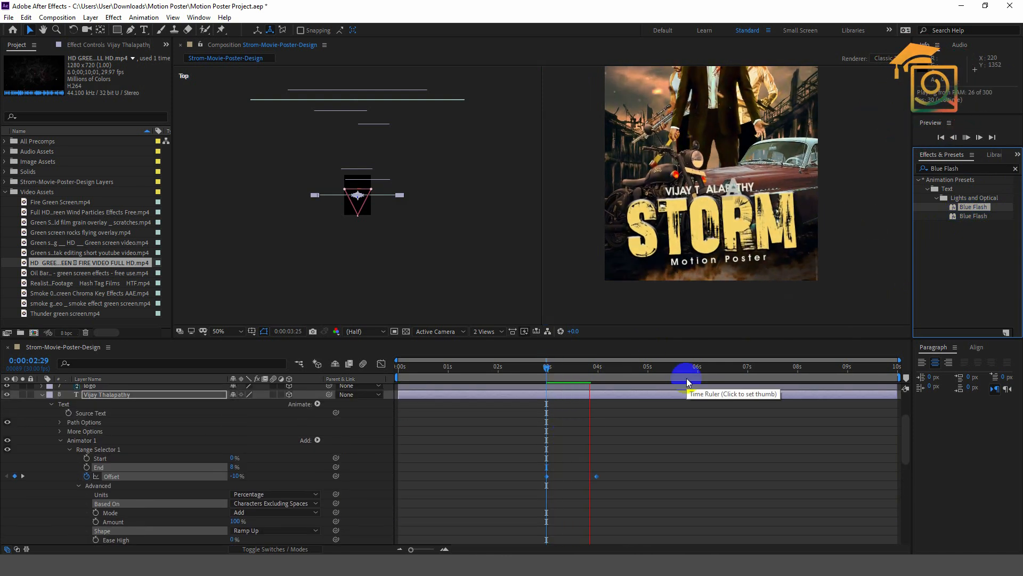
key("space")
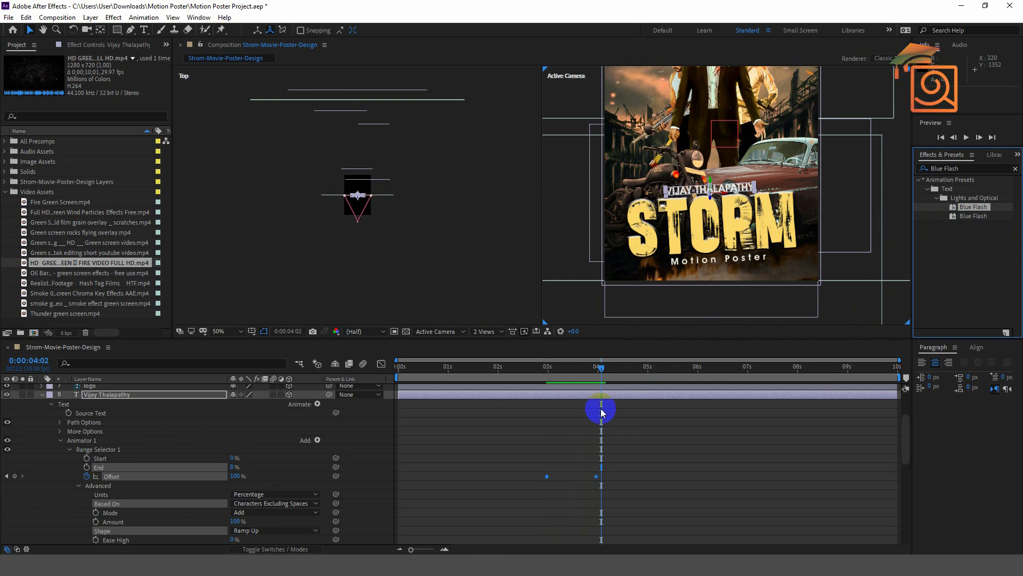
left_click_drag(600, 367, 451, 368)
key("space")
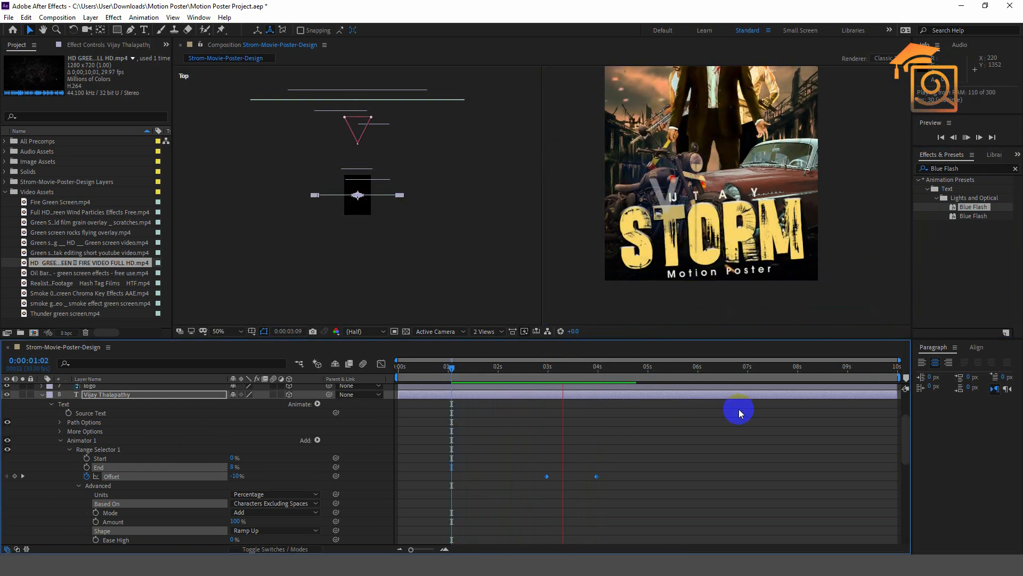
key("space")
Apply Easy Ease to both Offset keyframes of the Vijay Thalapathy text and steepen their speed curve into a central peak.
left_click_drag(606, 468, 535, 487)
right_click(597, 476)
mouse_move(651, 468)
left_click(767, 389)
left_click(380, 363)
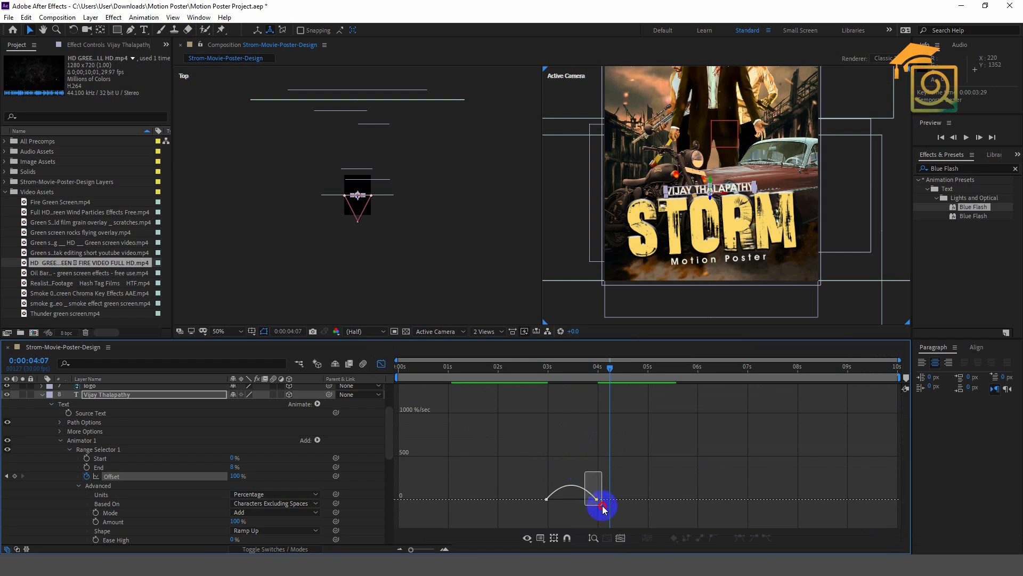
left_click_drag(601, 505, 560, 499)
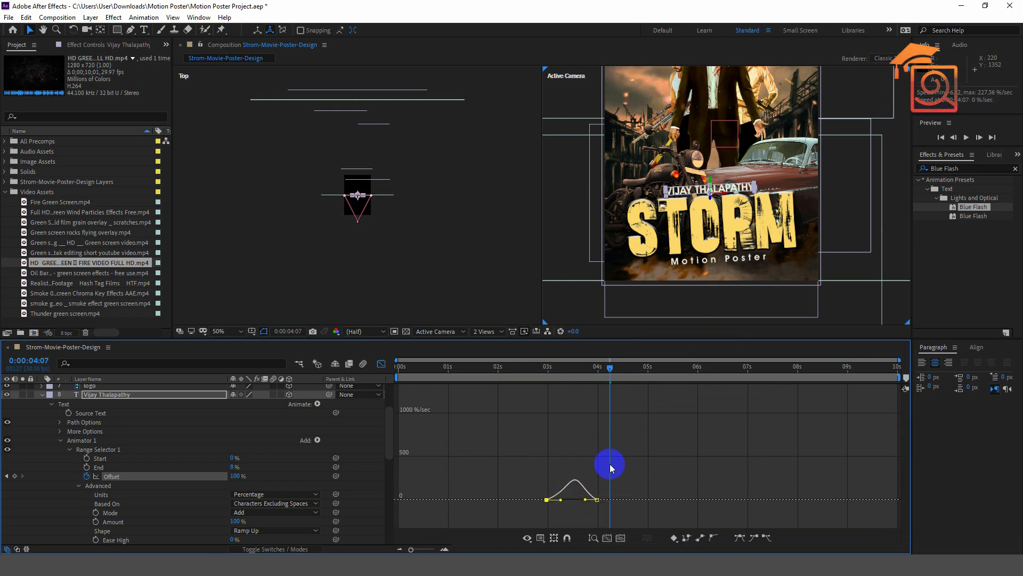
Preview the eased text animation from 0:00:02:24, and park the playhead at 0:00:03:22.
left_click_drag(610, 372, 538, 366)
key("space")
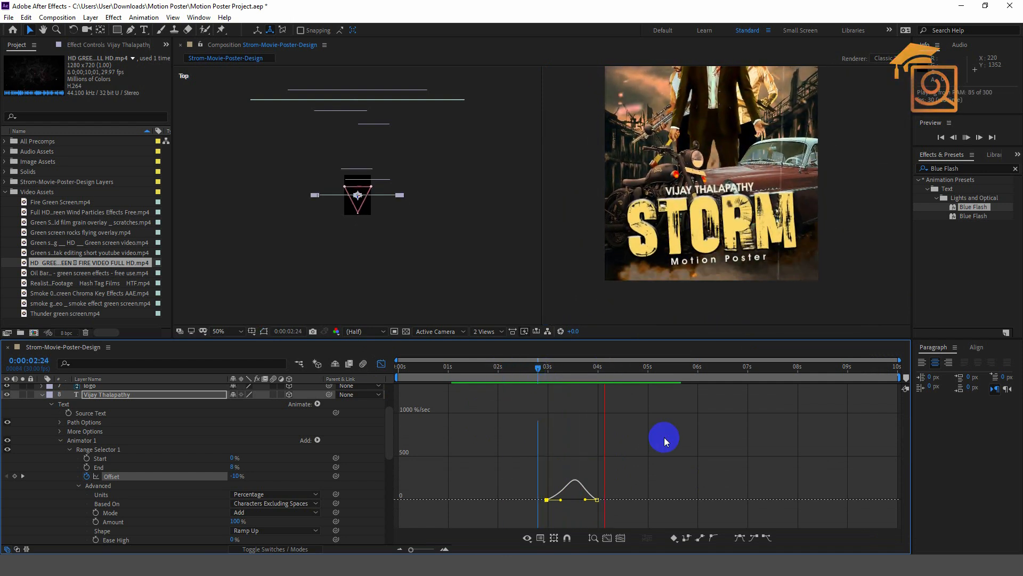
key("space")
left_click_drag(614, 371, 585, 372)
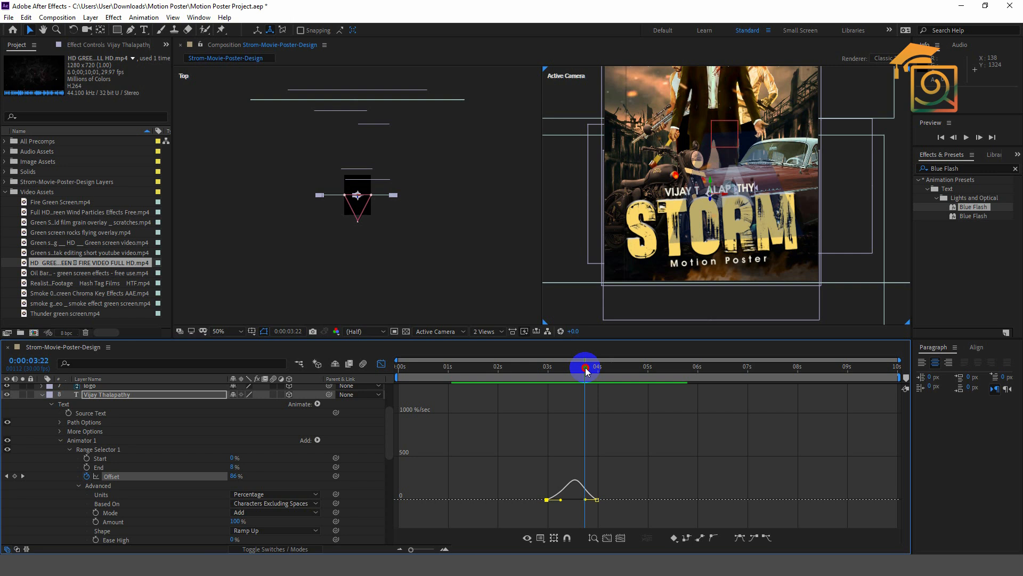
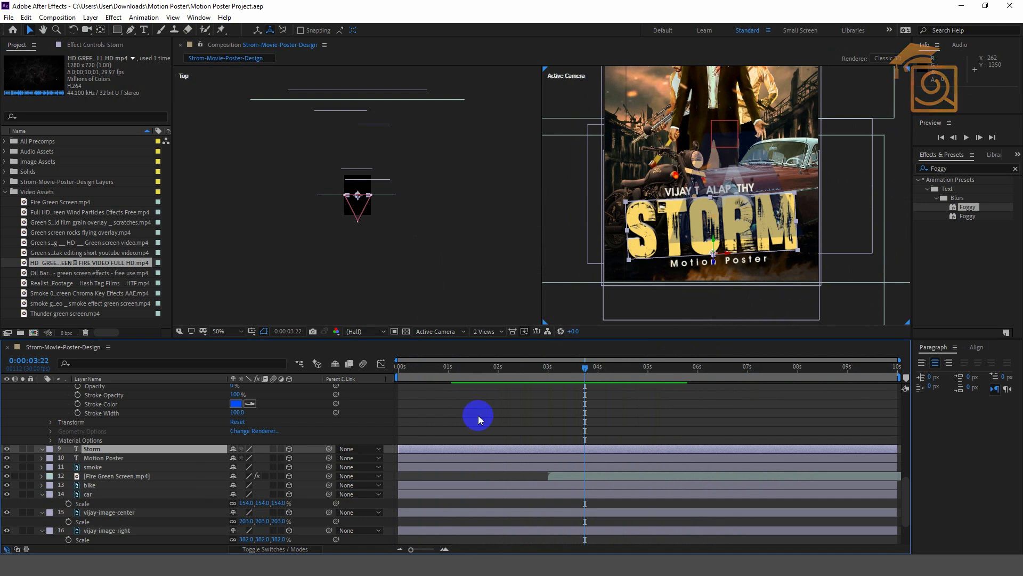
Find the Shatter effect, apply it to the Storm text layer, and set its view to Rendered.
left_click(114, 458)
left_click(128, 450)
left_click(956, 166)
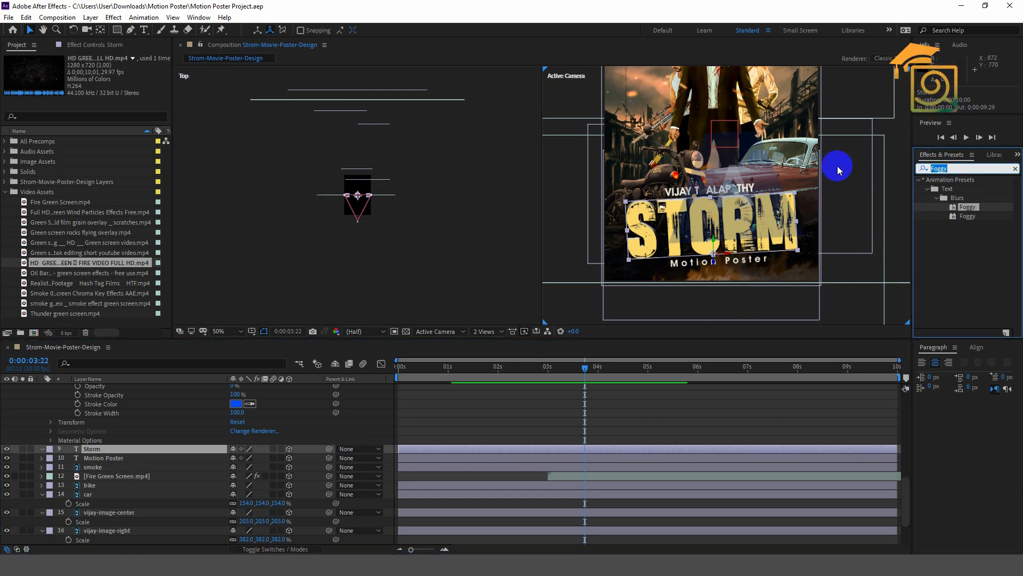
type("shatte")
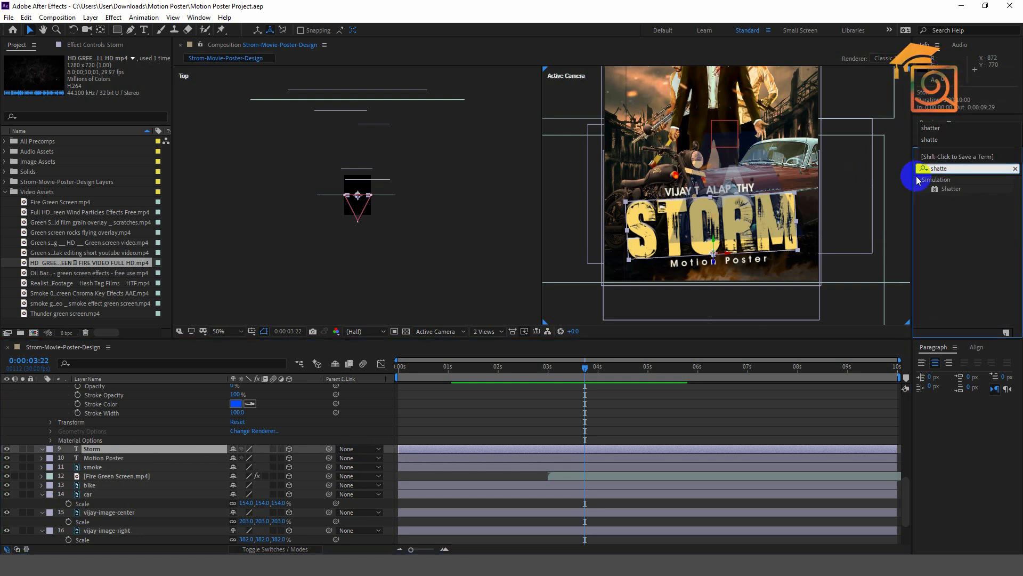
double_click(953, 188)
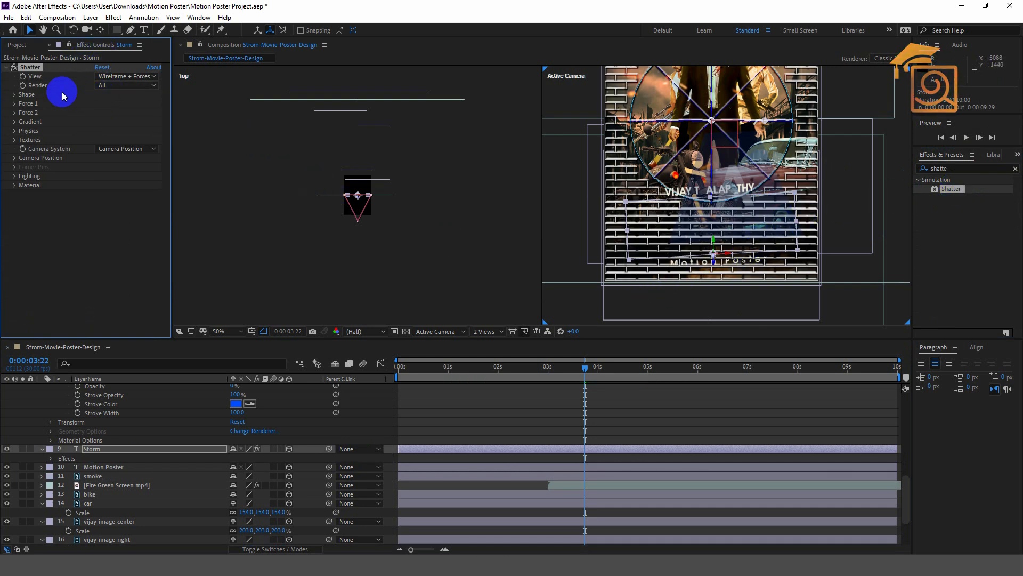
left_click(113, 79)
left_click(120, 90)
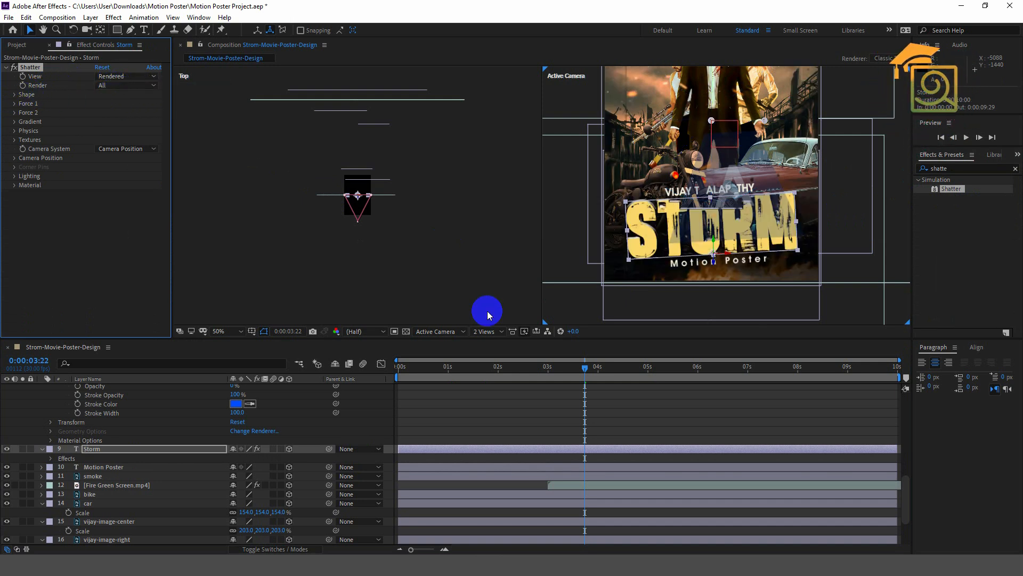
Scrub to 0:00:04:09 to check the shattering, and set the Shatter shape pattern to Glass.
left_click_drag(435, 368, 612, 391)
left_click(691, 230)
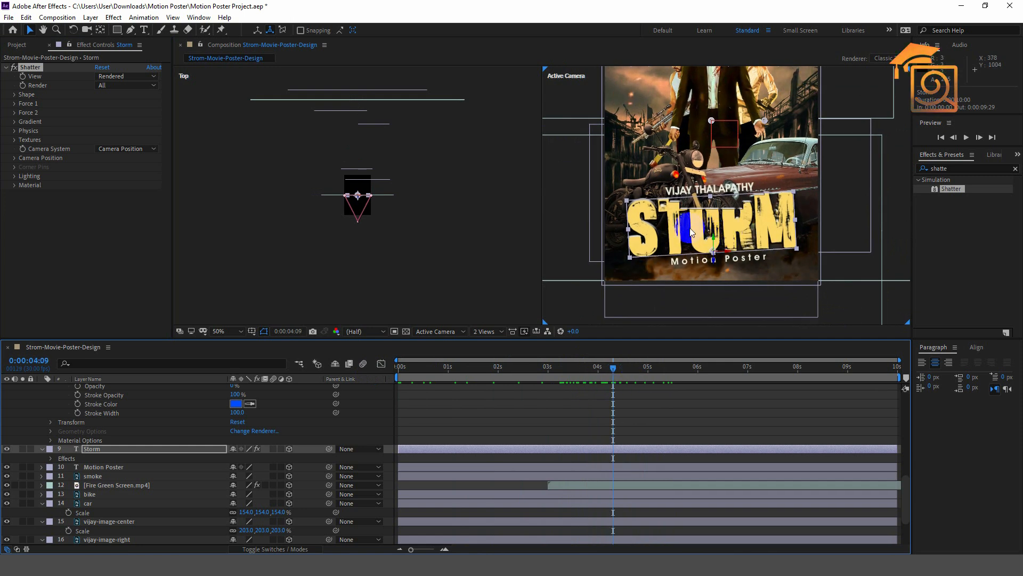
left_click(15, 95)
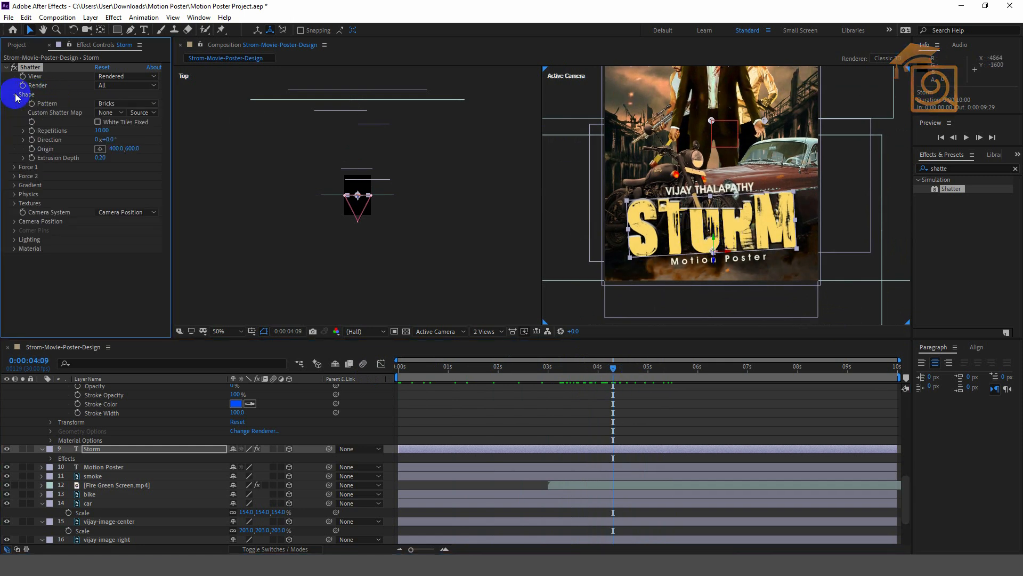
left_click(113, 106)
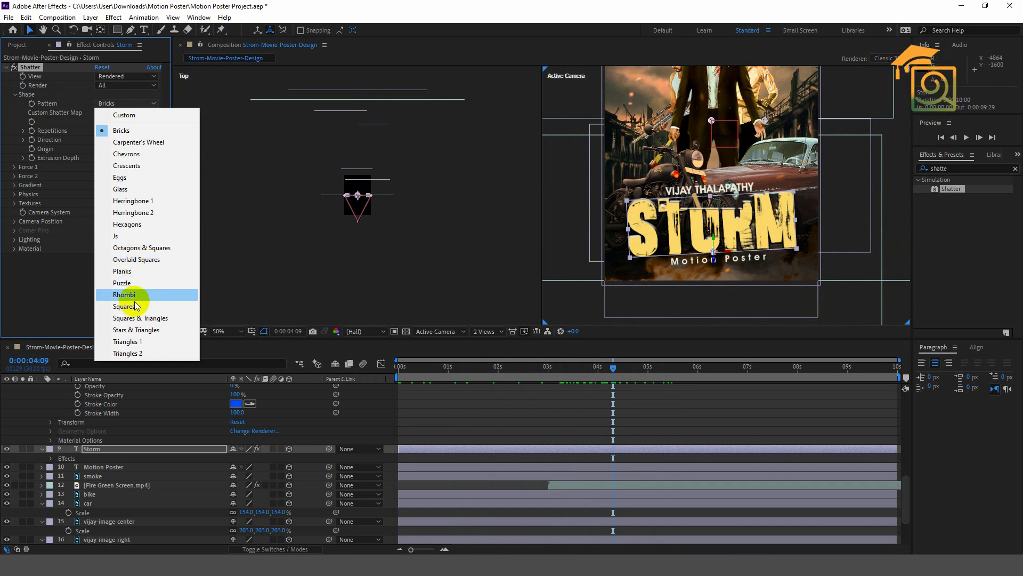
left_click(120, 190)
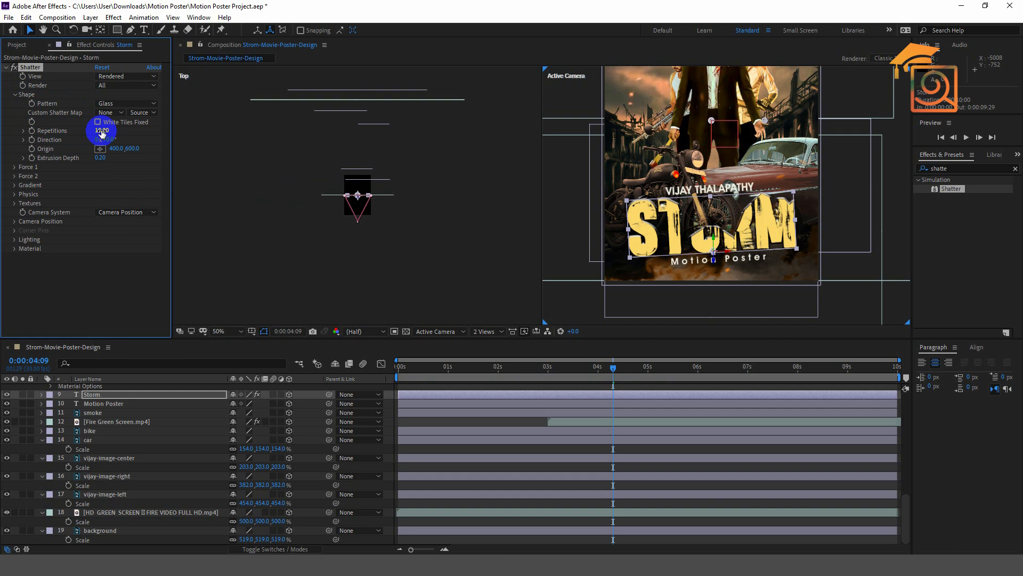
Set the Shatter shape to 20 repetitions, 45° direction, origin 358, 772 and extrusion depth 0.
left_click(130, 133)
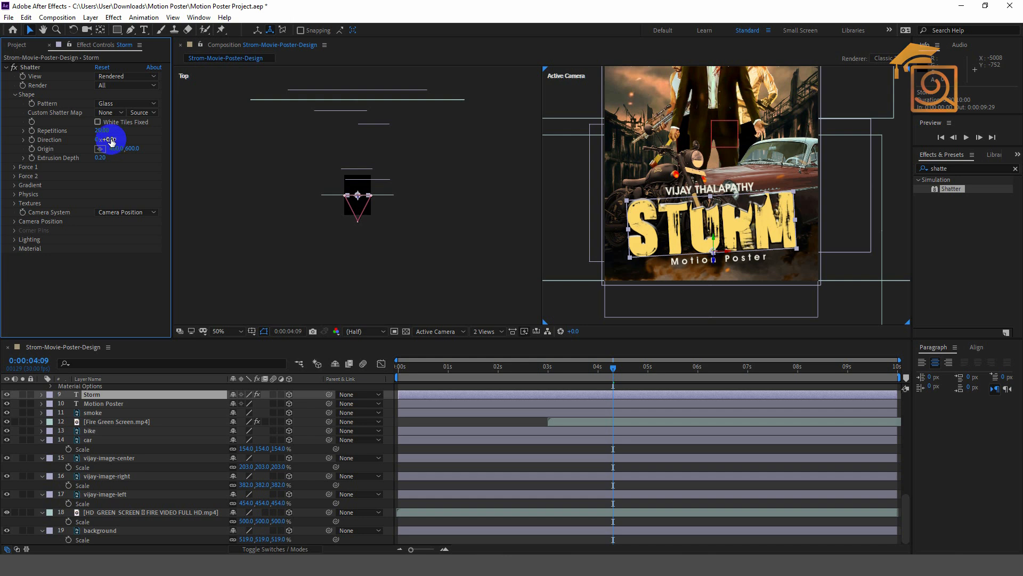
type("45")
key("Return")
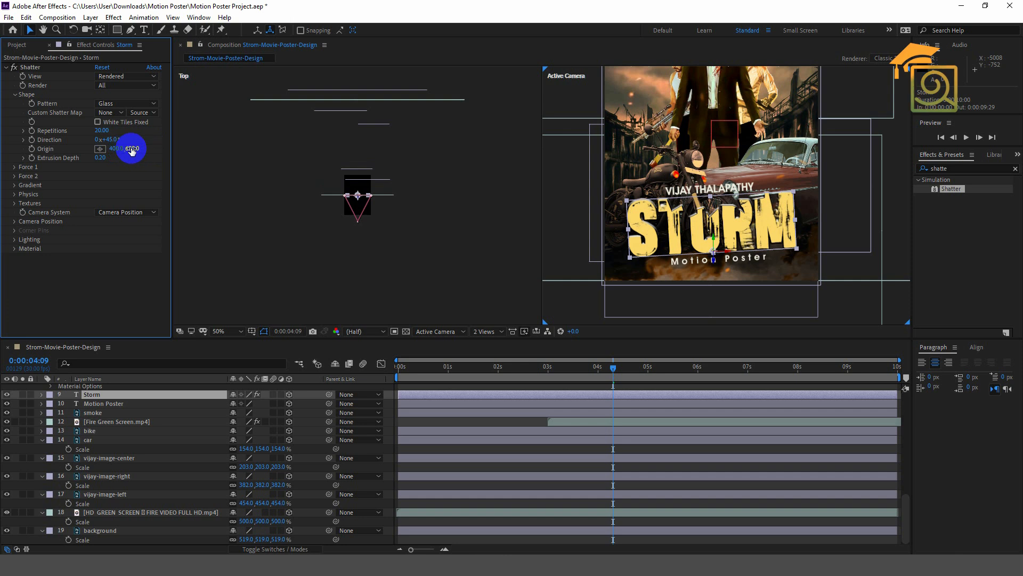
left_click_drag(139, 148, 222, 148)
mouse_move(113, 150)
left_mouse_down()
mouse_move(168, 147)
mouse_move(94, 157)
left_mouse_up()
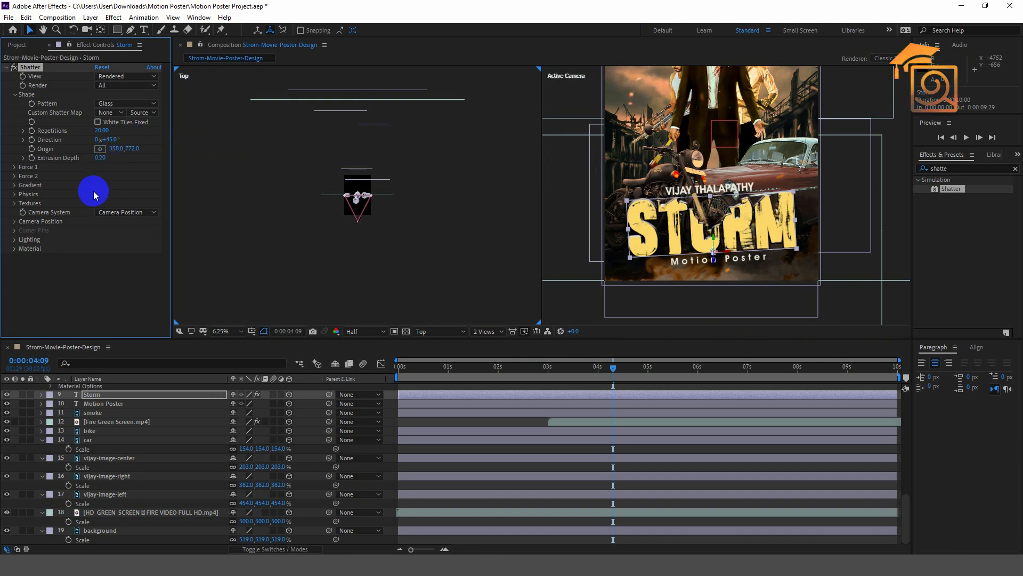
left_click(14, 168)
left_click_drag(99, 161, 24, 163)
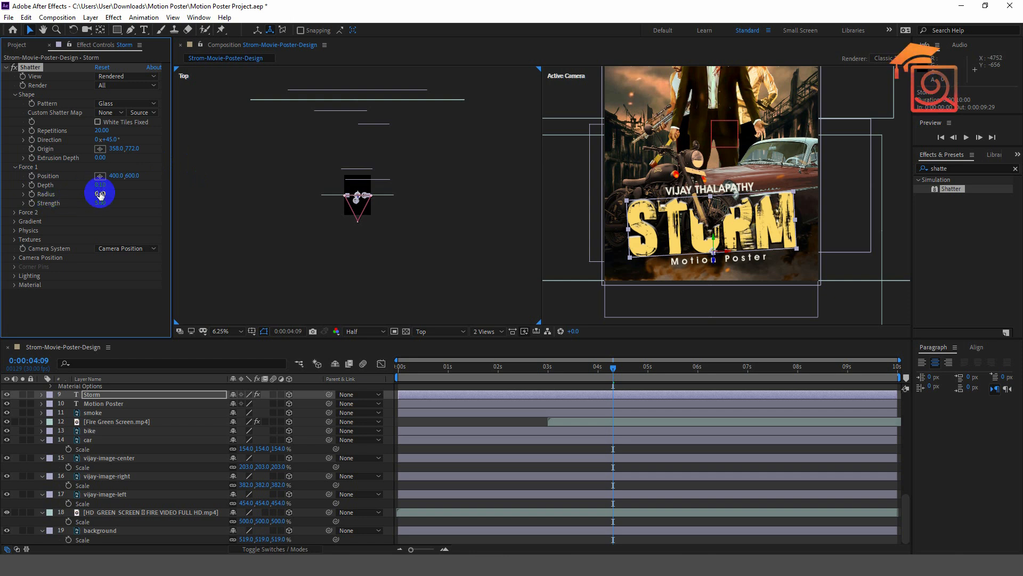
Scrub to 0:00:03:21 and start keyframing the Shatter Force 1 Radius on the Storm layer.
scroll(584, 438, "up", 3)
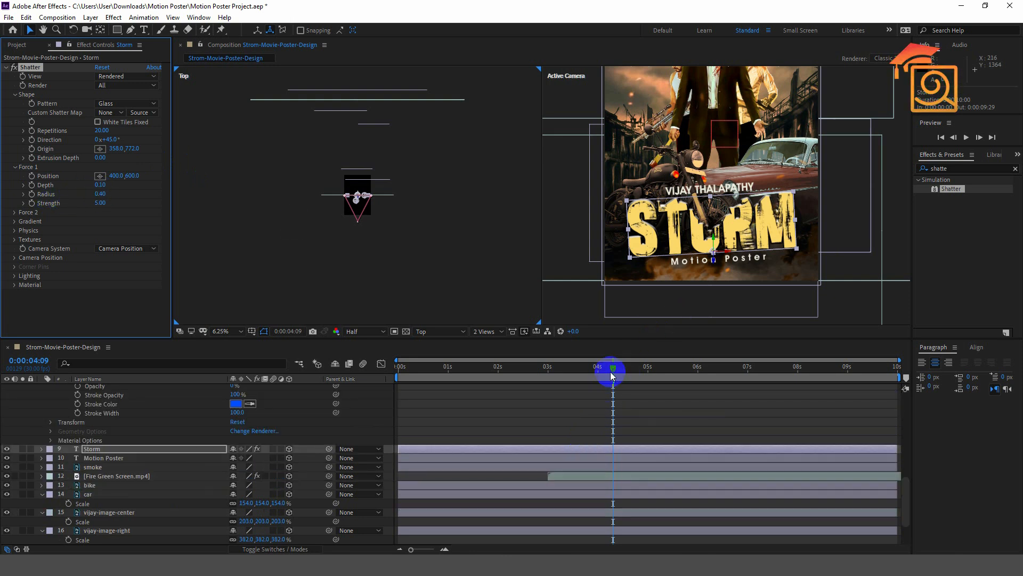
scroll(568, 412, "up", 6)
left_click(531, 368)
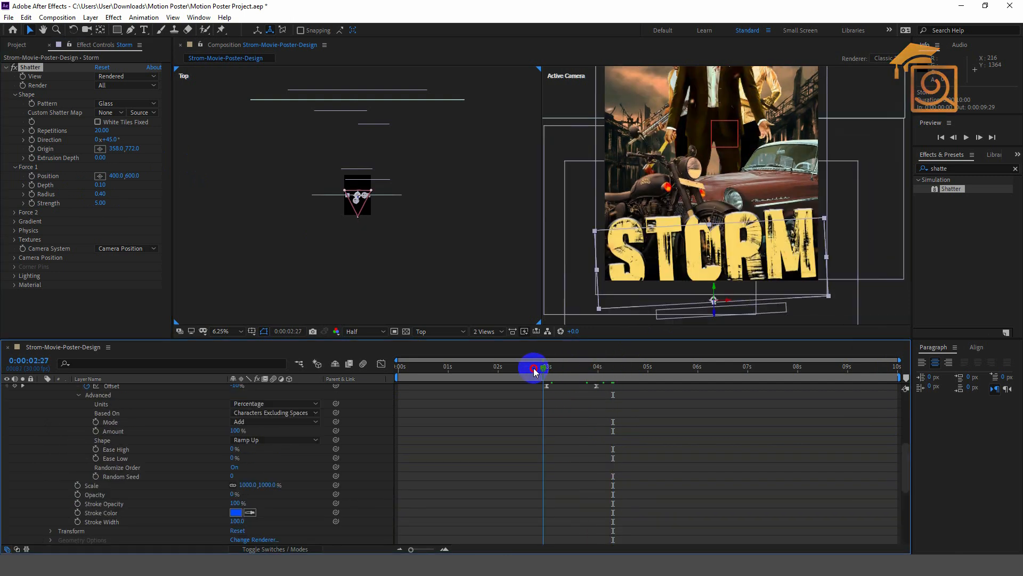
left_click_drag(545, 368, 584, 371)
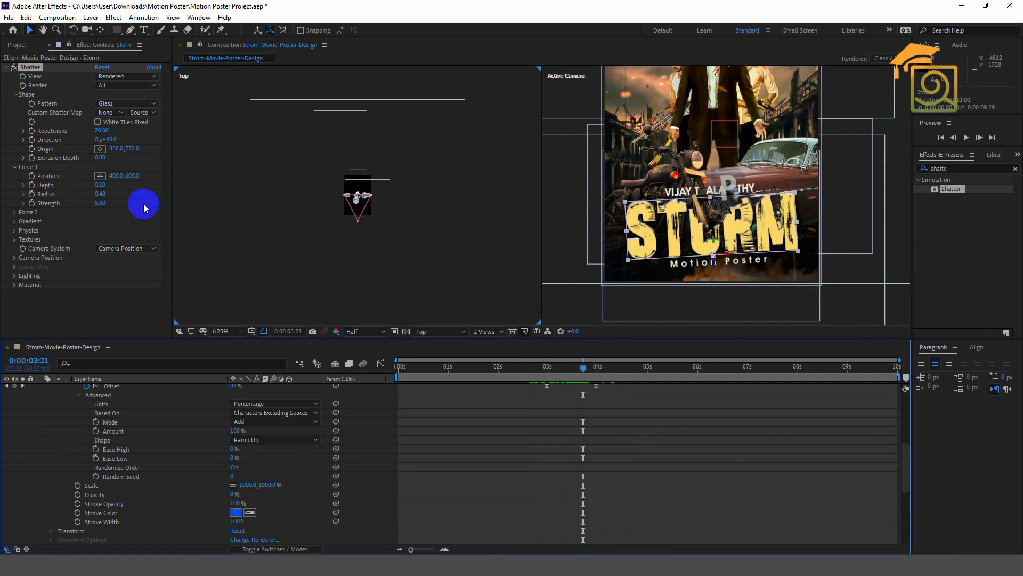
left_click(51, 197)
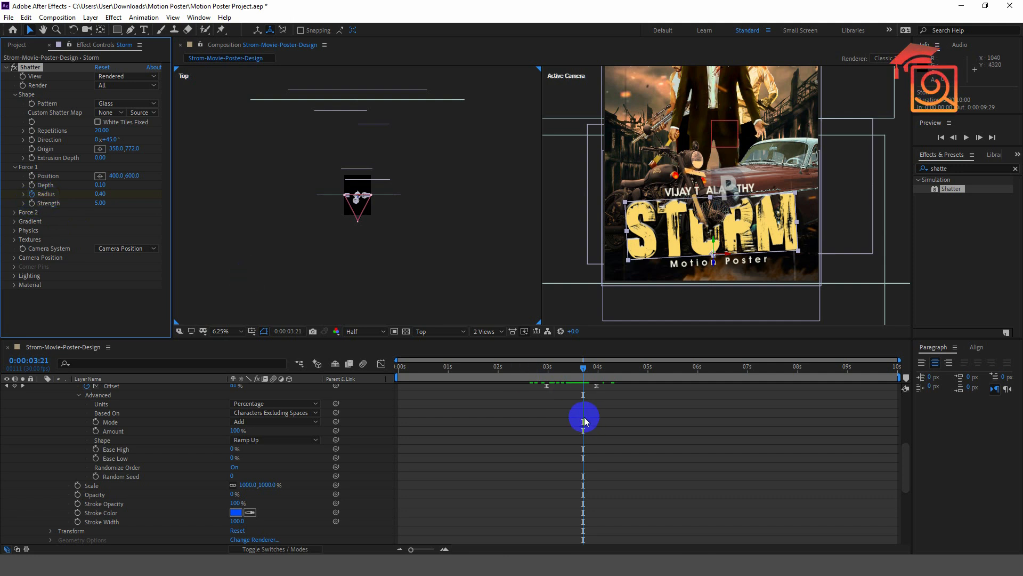
scroll(584, 421, "down", 3)
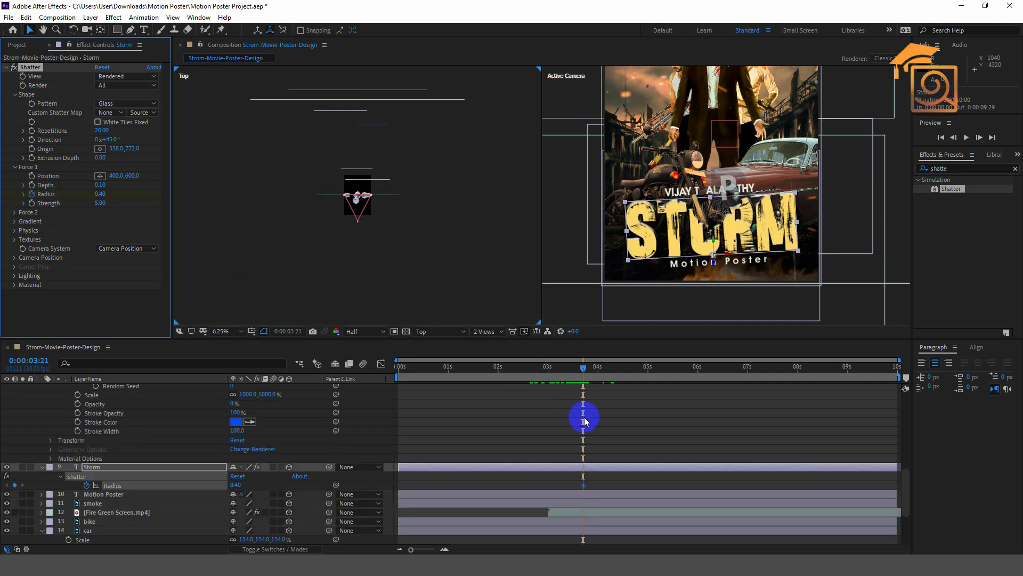
At 0:00:05:00, set the Force 1 Depth to -1.26 and add a Radius keyframe.
left_click_drag(585, 373, 650, 377)
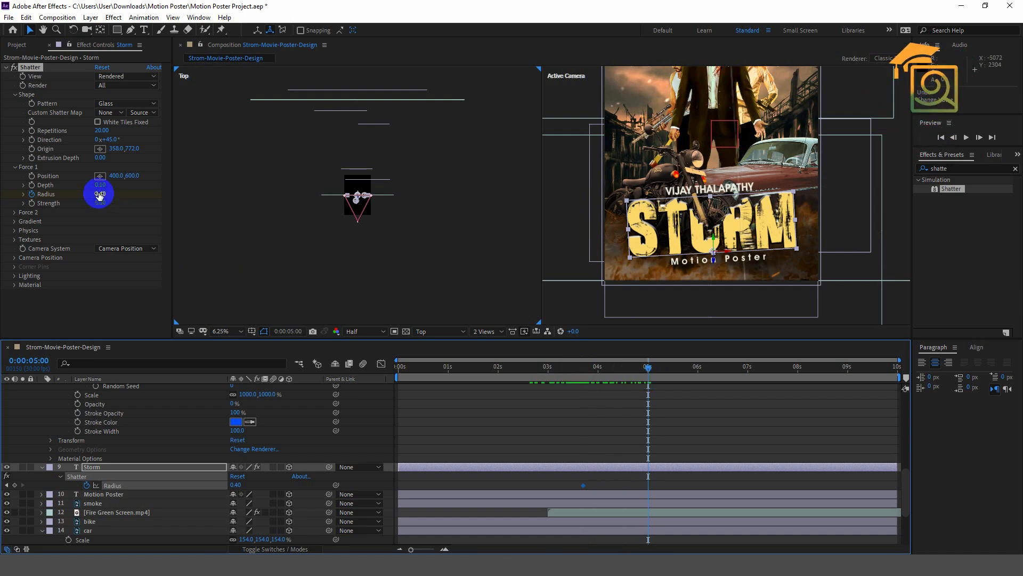
left_click_drag(99, 195, 155, 196)
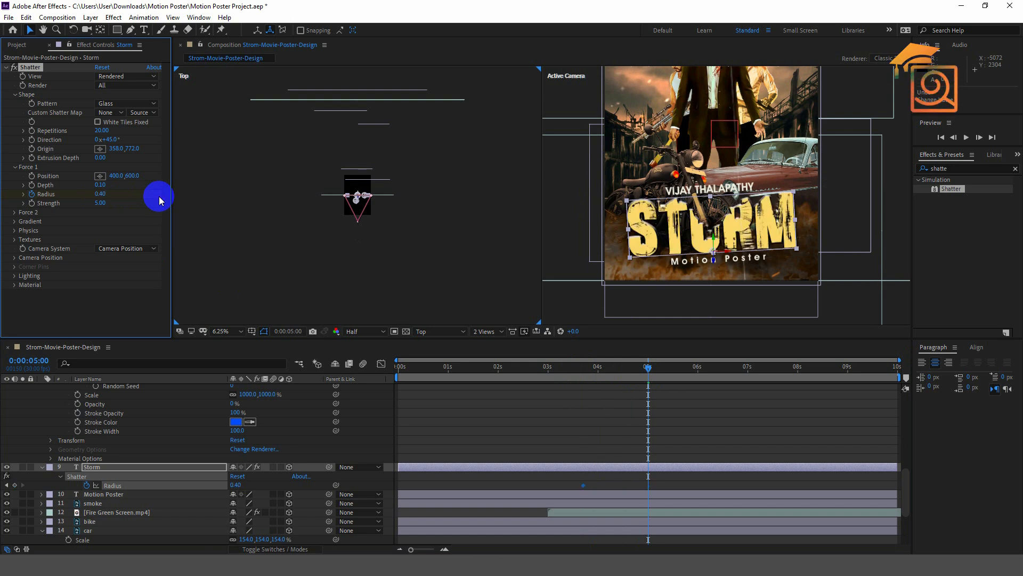
left_click_drag(102, 186, 42, 184)
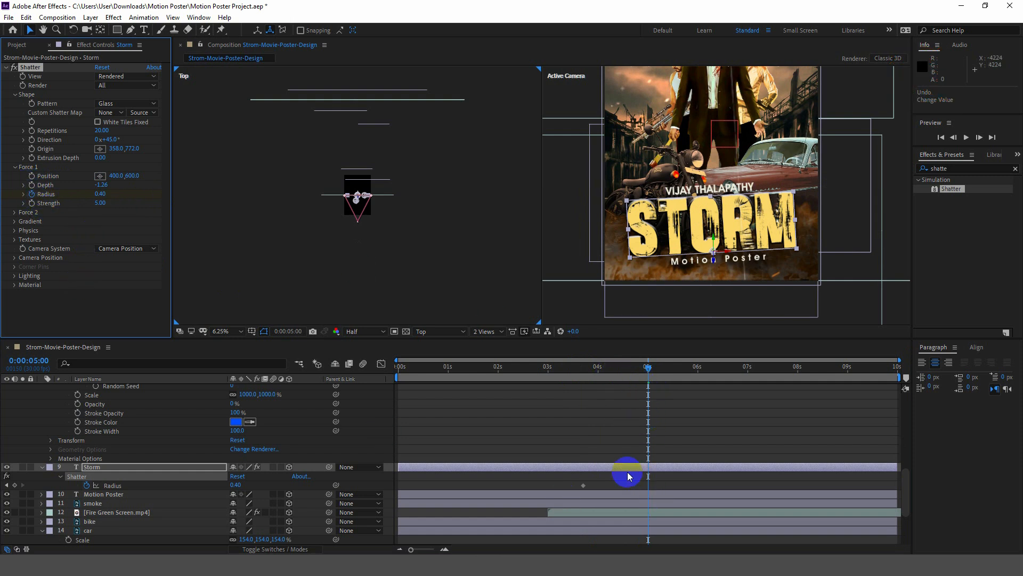
left_click(14, 485)
Set the Force 1 Radius to 2.79 at its 0:00:05:00 keyframe.
left_click(8, 484)
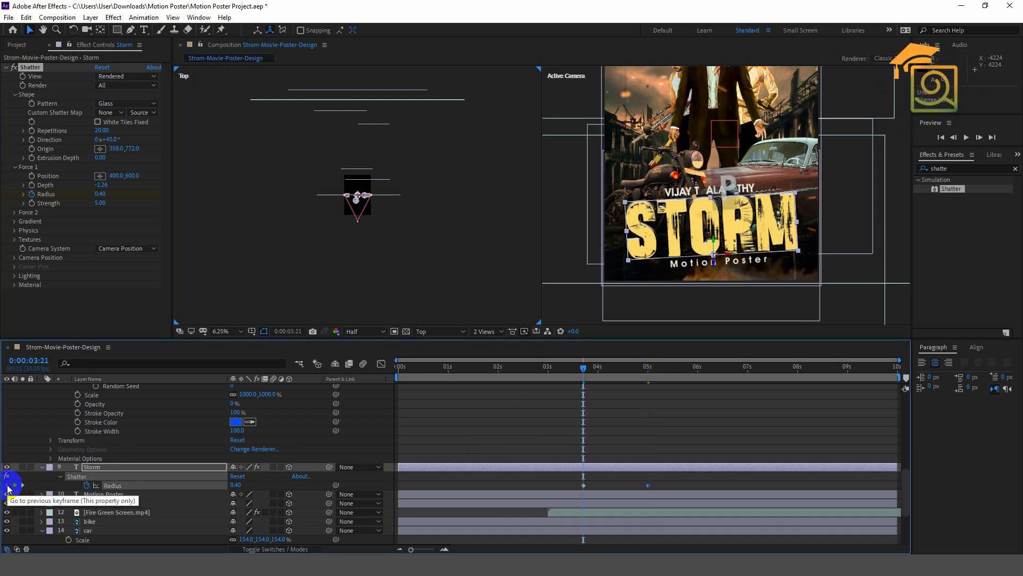
left_click(113, 186)
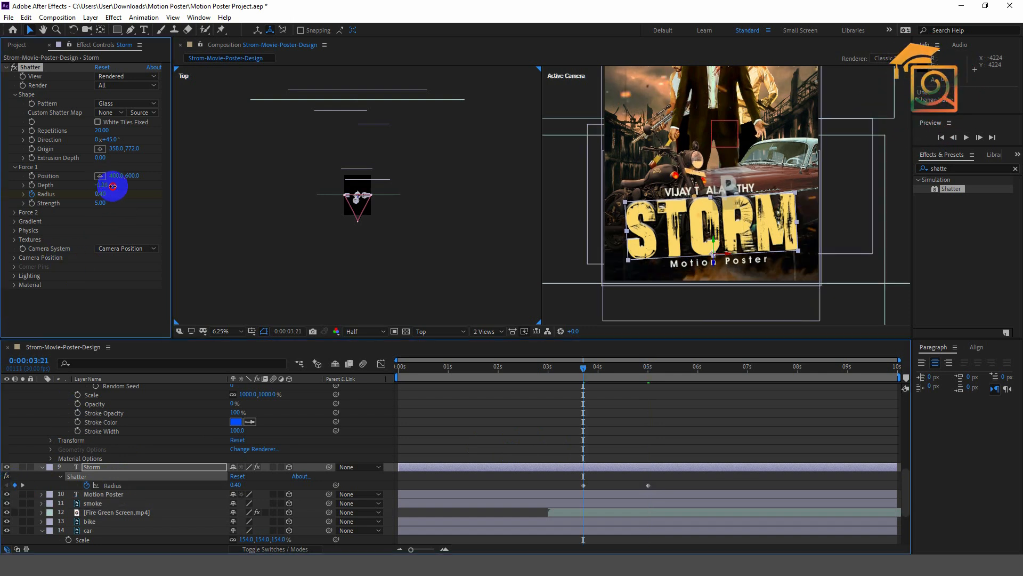
left_click(100, 193)
left_click_drag(101, 193, 272, 194)
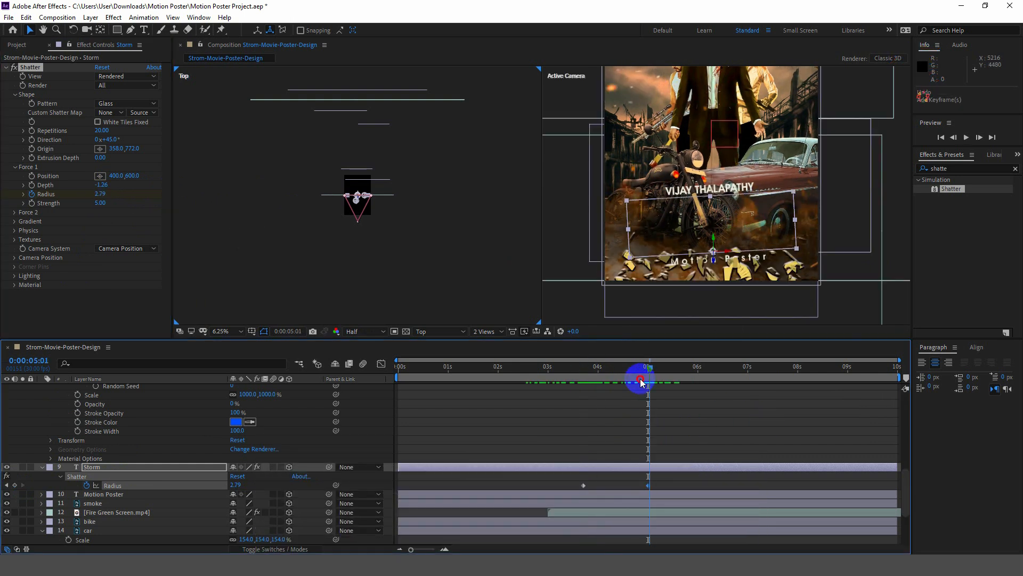
Scrub back to 0:00:04:07 and time-reverse the Storm layer.
left_click_drag(646, 367, 609, 384)
right_click(564, 466)
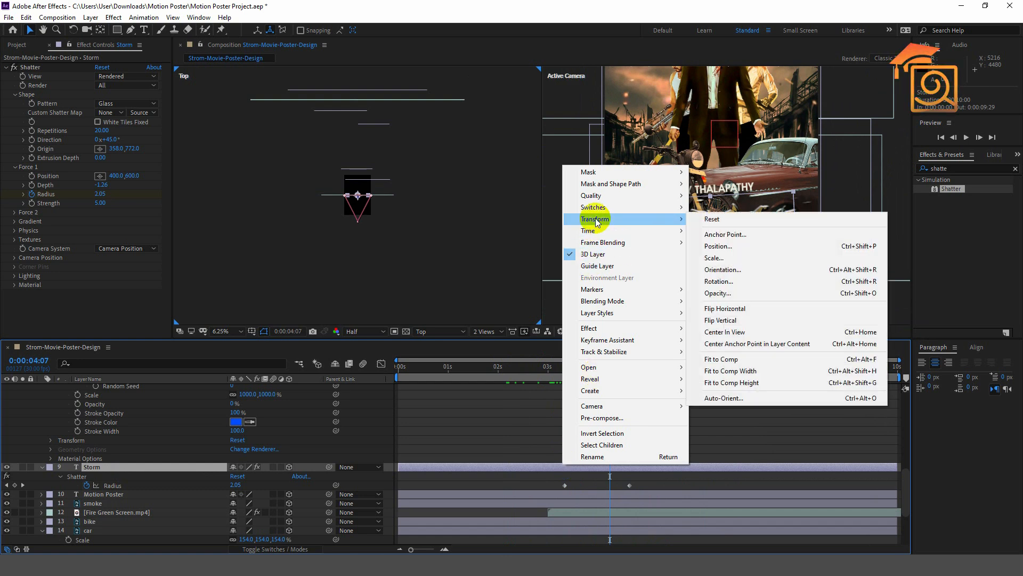
mouse_move(580, 246)
mouse_move(640, 230)
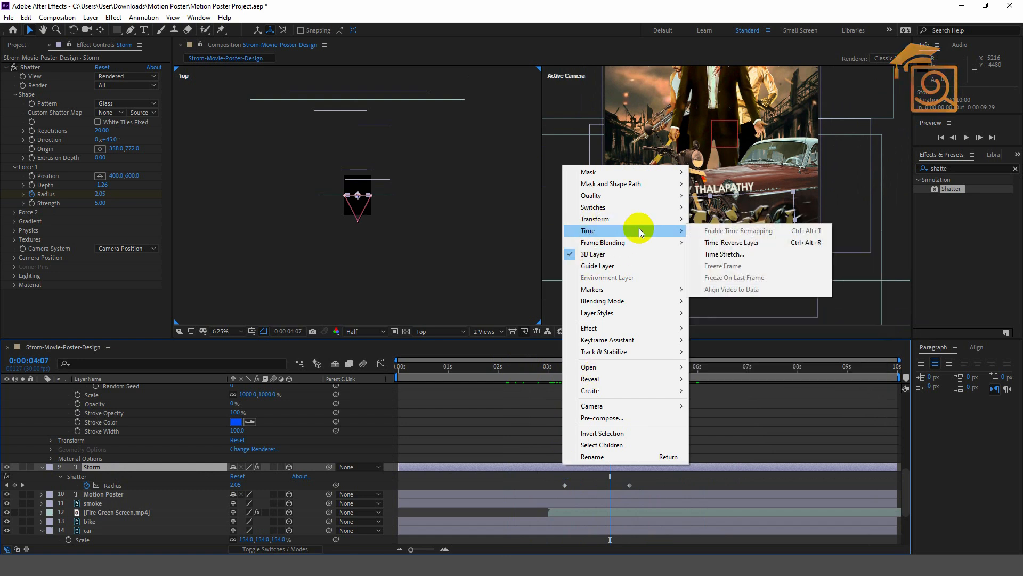
left_click(750, 245)
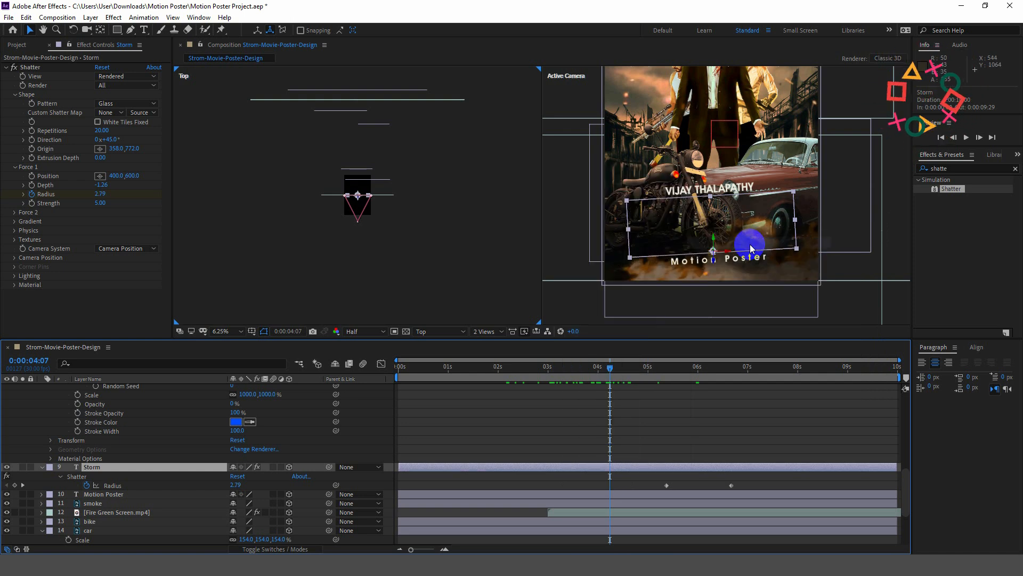
Slide the reversed Storm layer earlier so its first Radius keyframe sits at 0:00:03:21, and extend the layer to the composition's end.
left_click_drag(610, 369, 583, 367)
left_click_drag(689, 471, 618, 473)
left_click_drag(815, 467, 925, 466)
Preview the Storm text animation from 0:00:02:01 and again from 0:00:02:11, and park the playhead at 0:00:04:03.
left_click_drag(618, 369, 500, 367)
key("space")
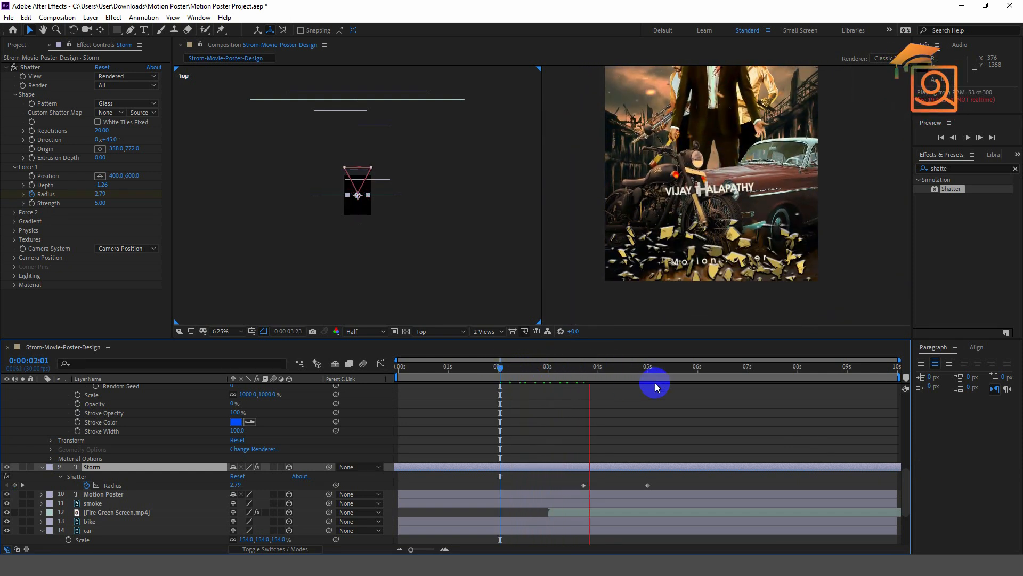
left_click_drag(639, 367, 517, 368)
key("space")
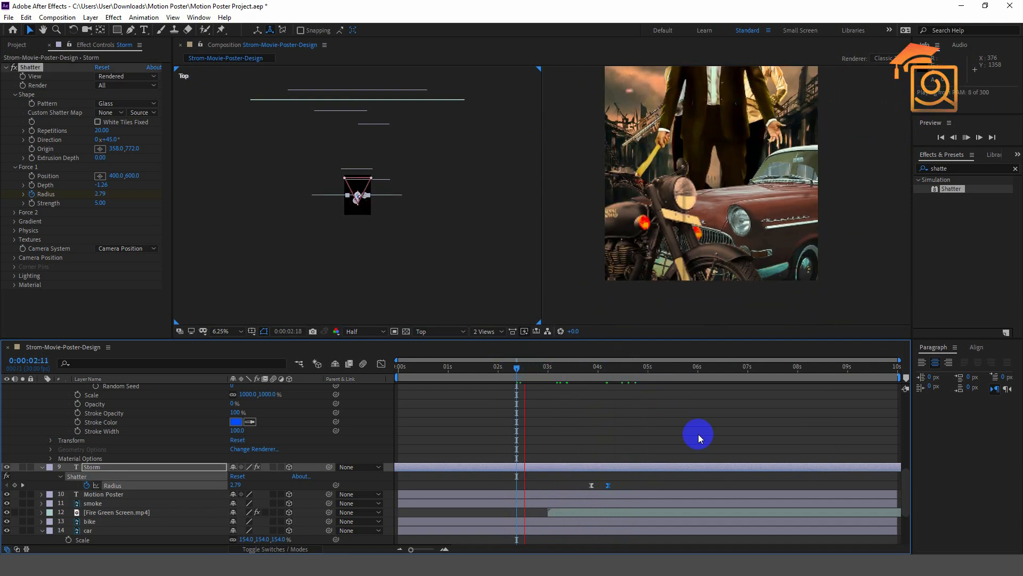
mouse_move(602, 368)
left_mouse_down()
mouse_move(570, 372)
mouse_move(603, 377)
left_mouse_up()
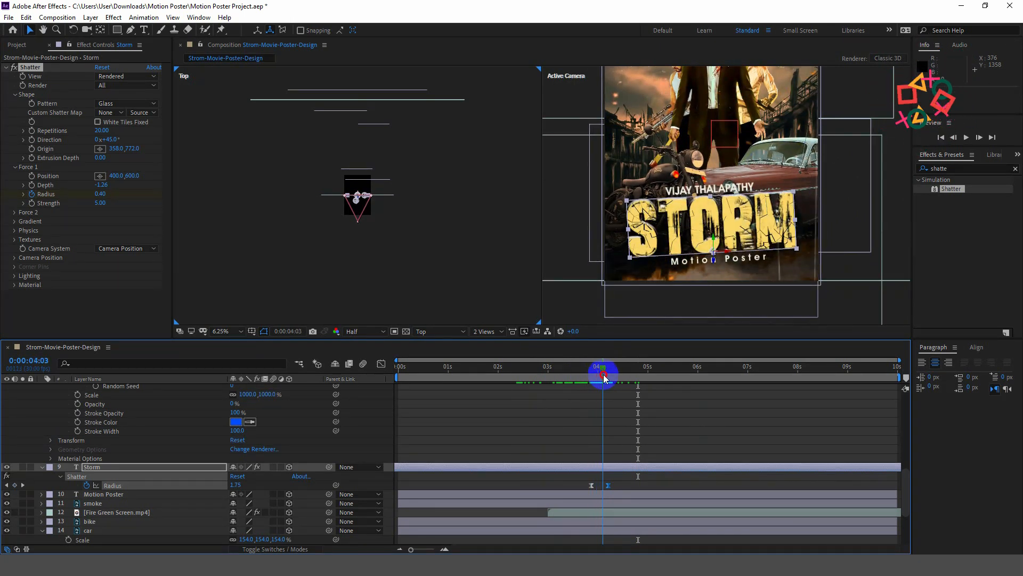
Search the presets for Foggy and apply it to the Motion Poster text layer at 0:00:04:03.
left_click(861, 302)
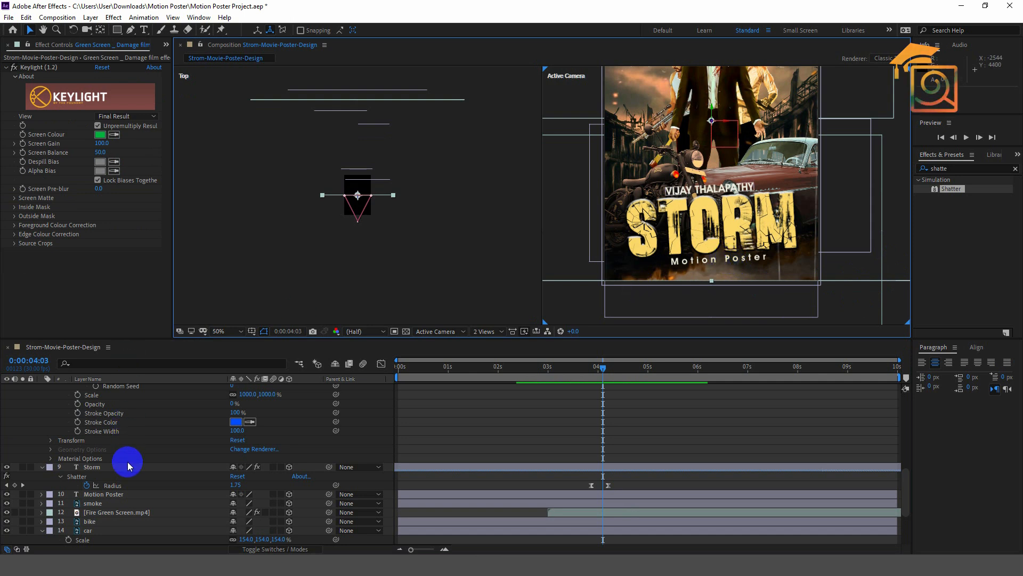
left_click(119, 494)
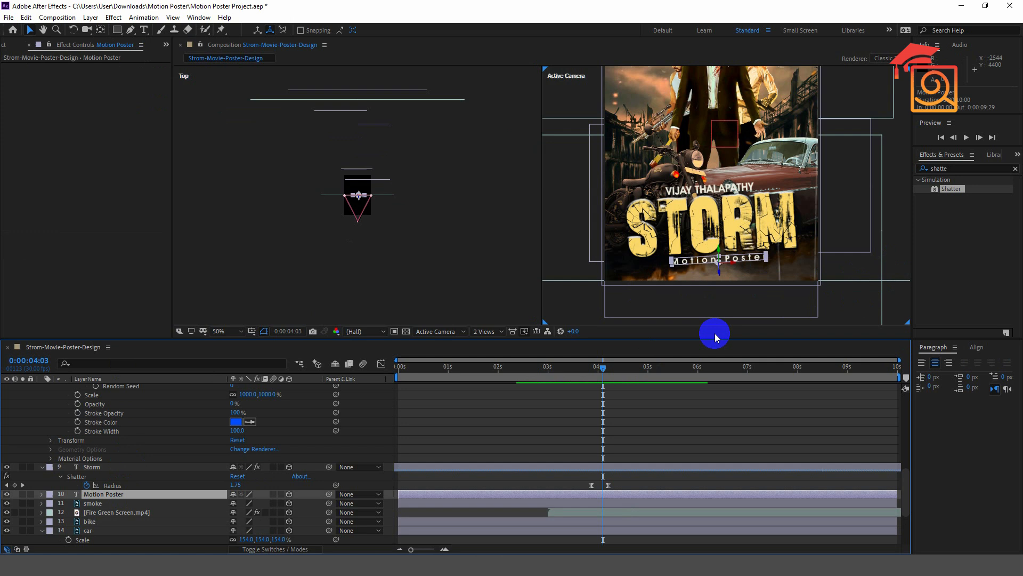
left_click(955, 168)
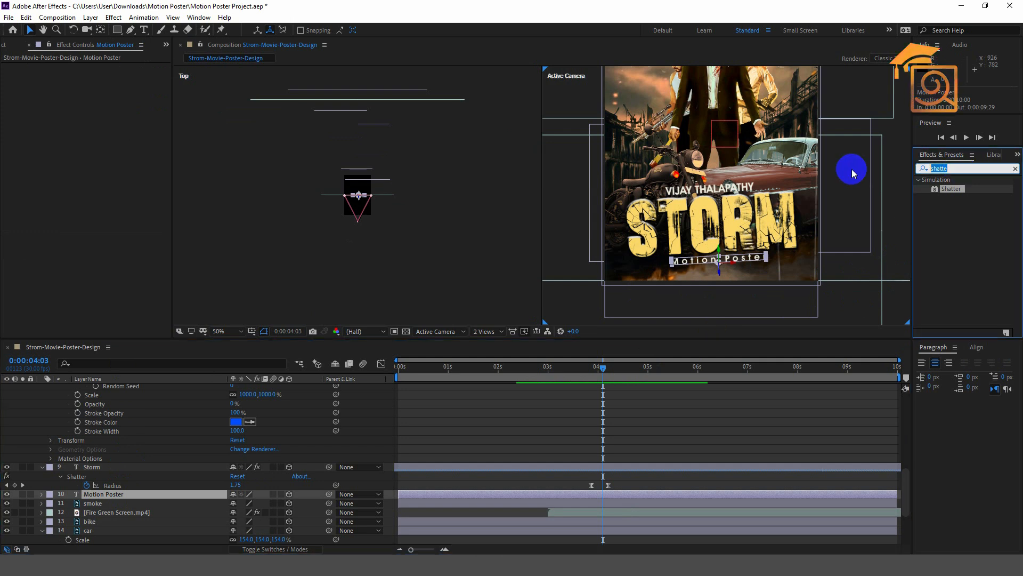
type("fogg")
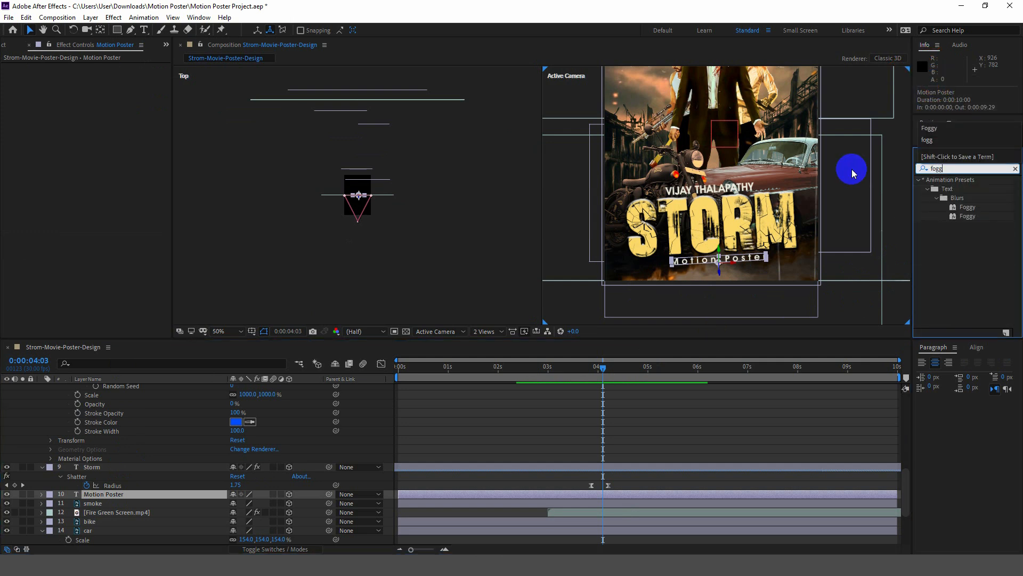
double_click(976, 211)
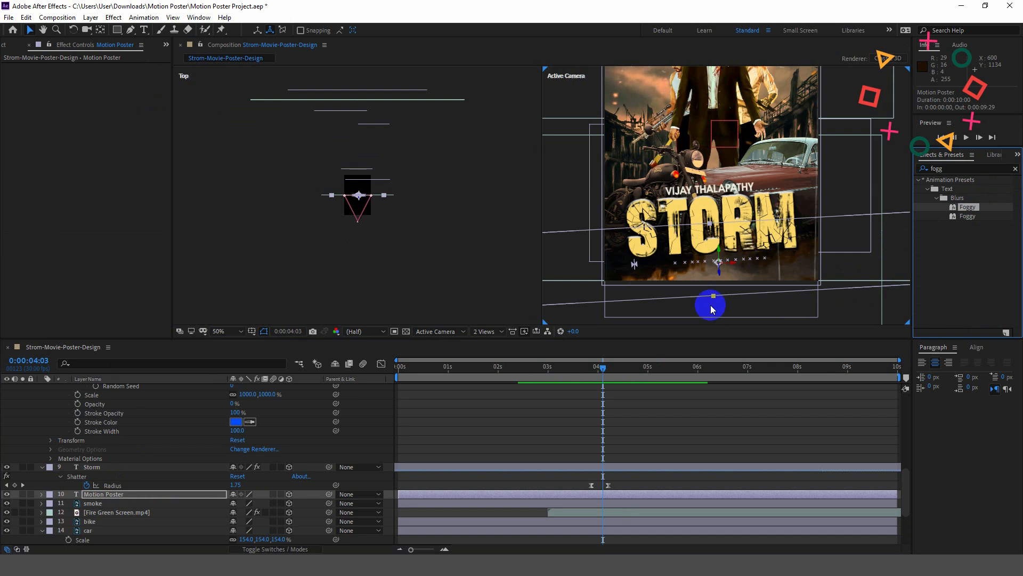
scroll(632, 454, "down", 4)
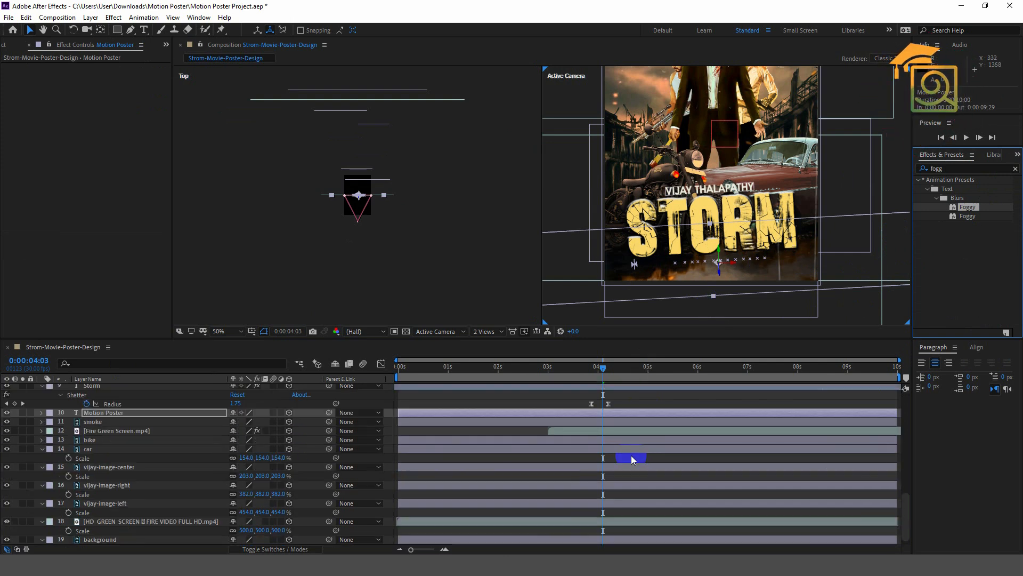
Reveal the Motion Poster text layer's Offset keyframes and move the last one earlier to 0:00:04:16.
left_click(623, 405)
key("u")
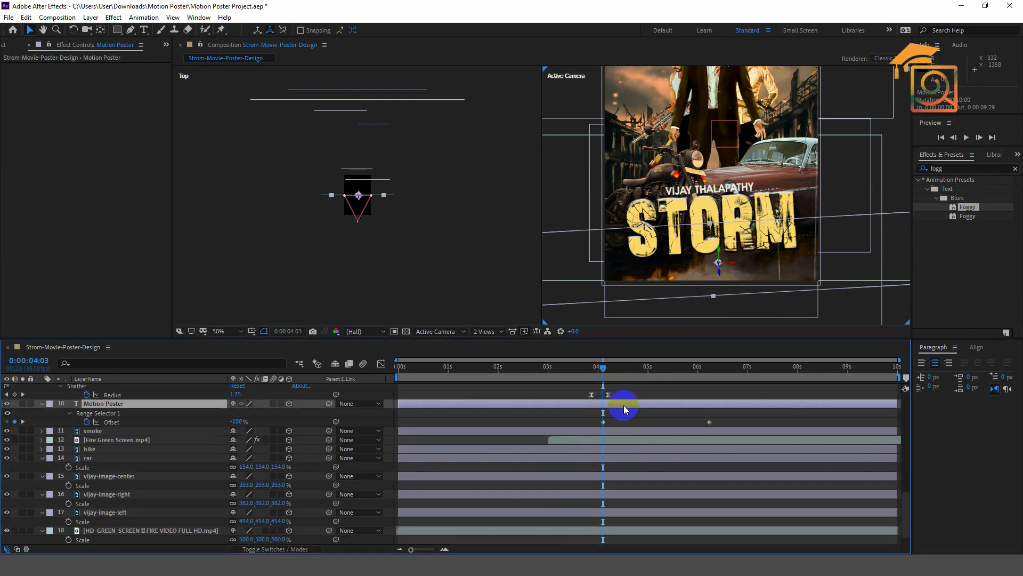
left_click(711, 421)
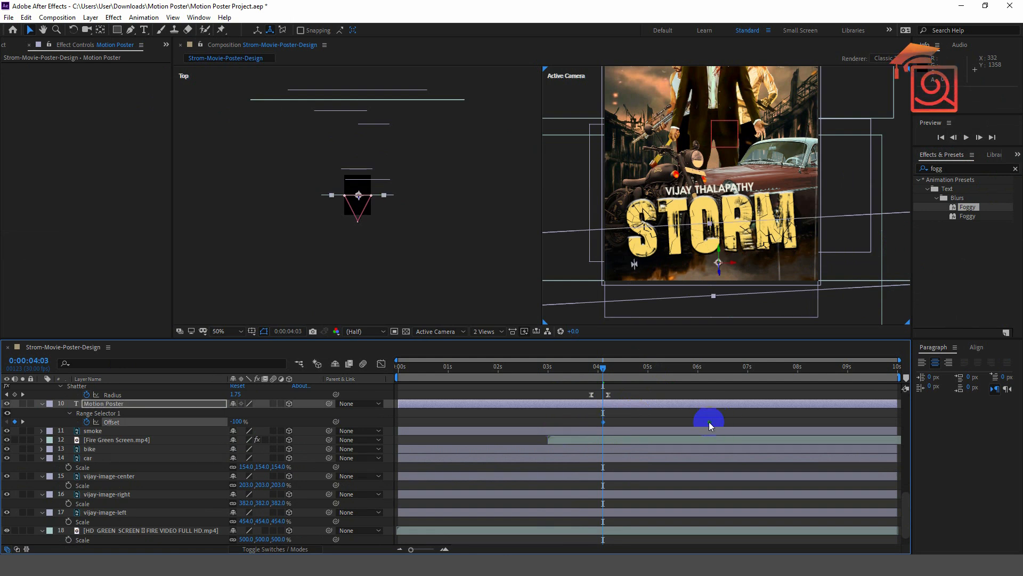
left_click_drag(709, 422, 628, 421)
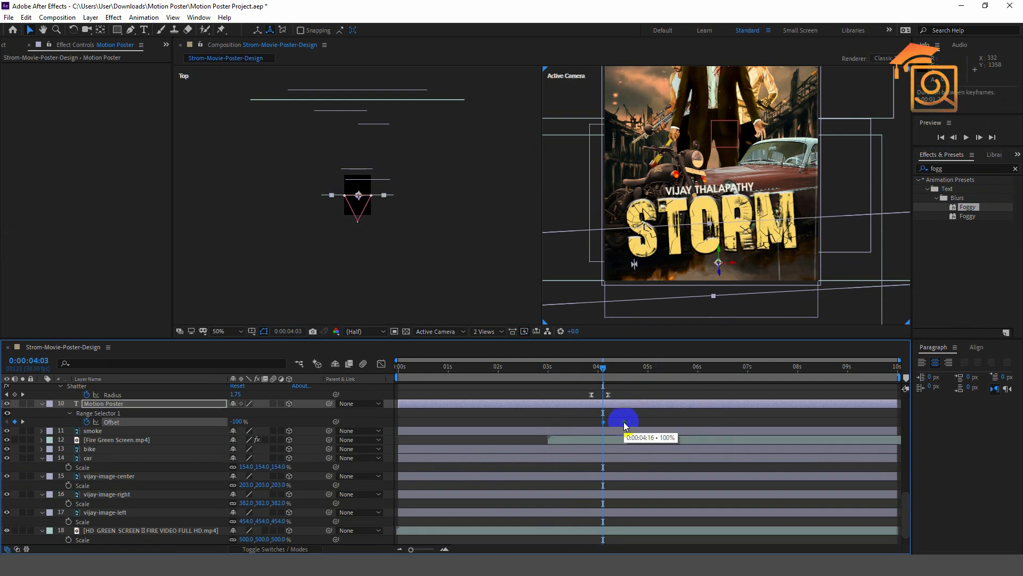
Preview the Motion Poster text animation from 0:00:03:16 and again from 0:00:02:14.
key("space")
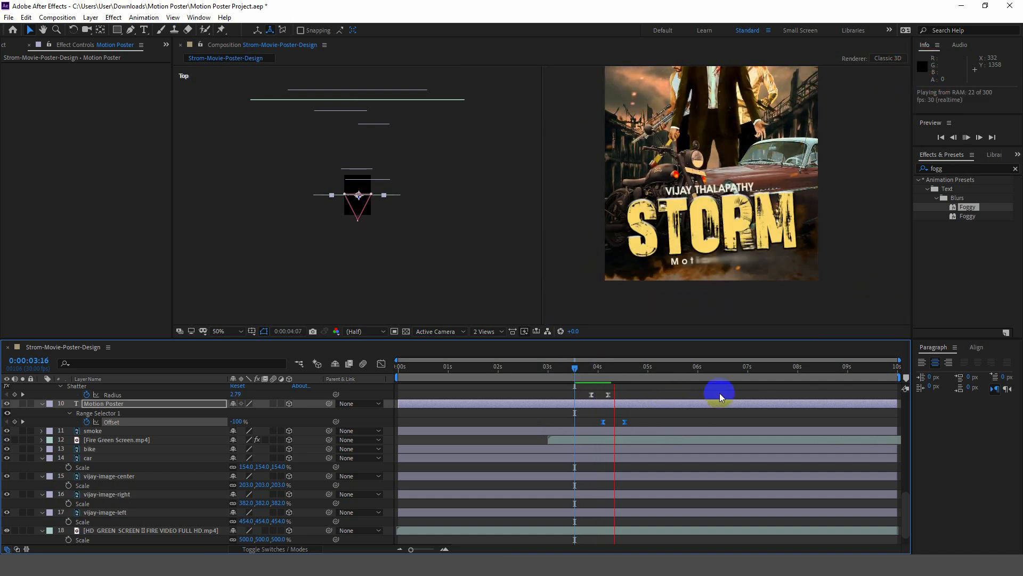
left_click_drag(643, 367, 521, 367)
key("space")
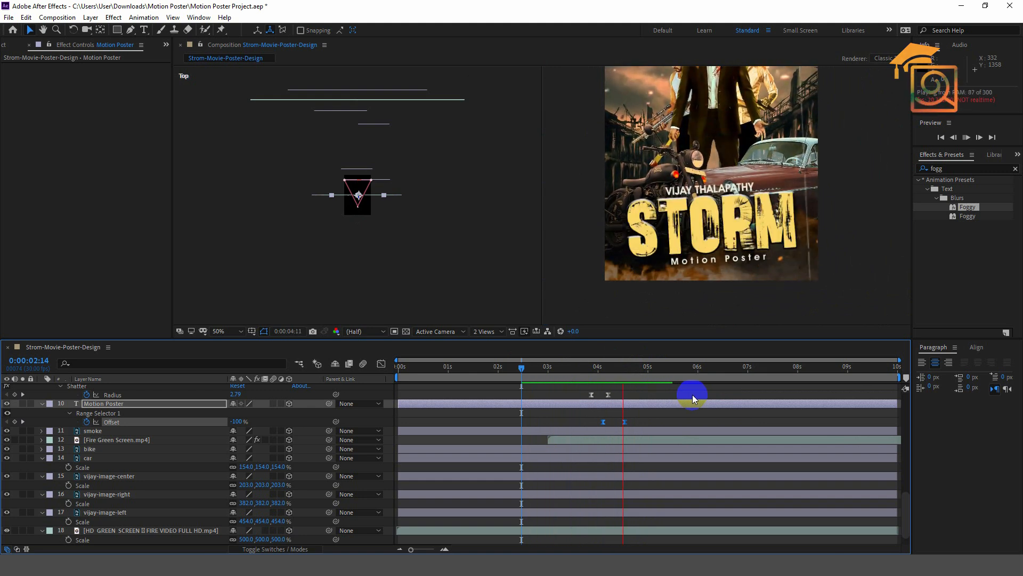
key("space")
Slide the last Offset keyframe later to about 0:00:04:24 and preview the text animation from 0:00:03:11 and 0:00:03:14.
left_click_drag(625, 422, 640, 424)
left_click_drag(661, 370, 566, 368)
key("space")
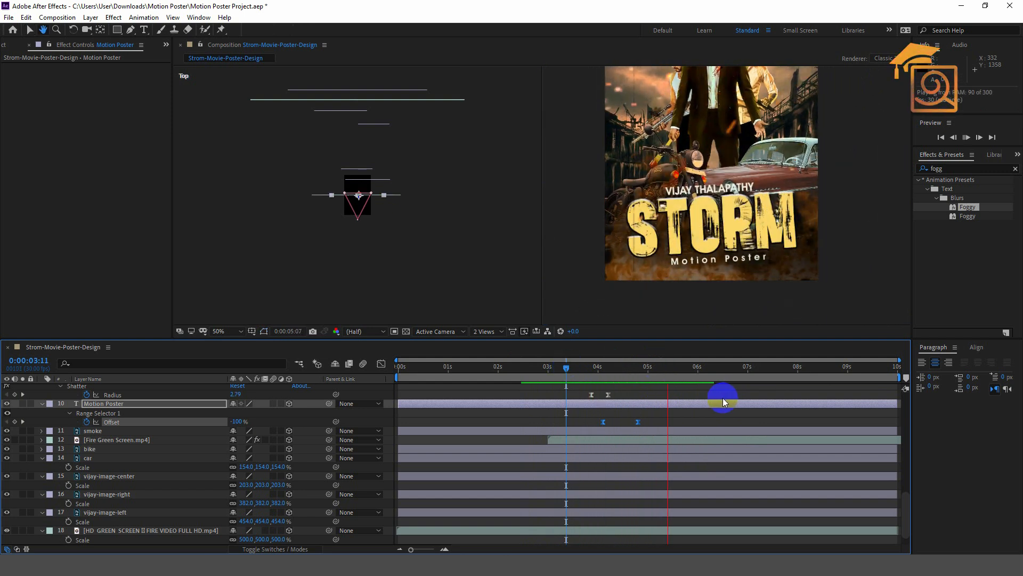
key("space")
left_click_drag(732, 370, 571, 368)
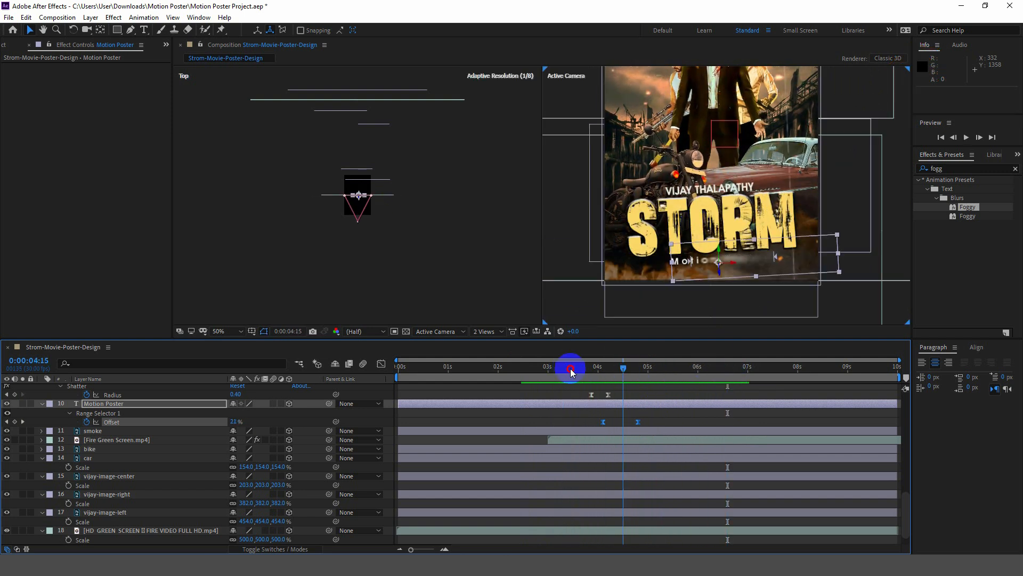
key("space")
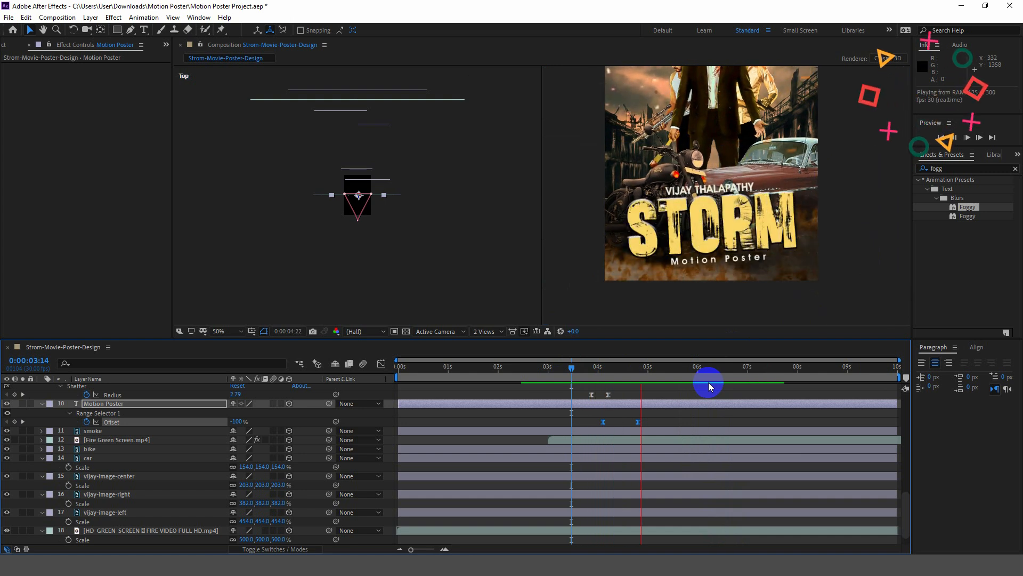
key("space")
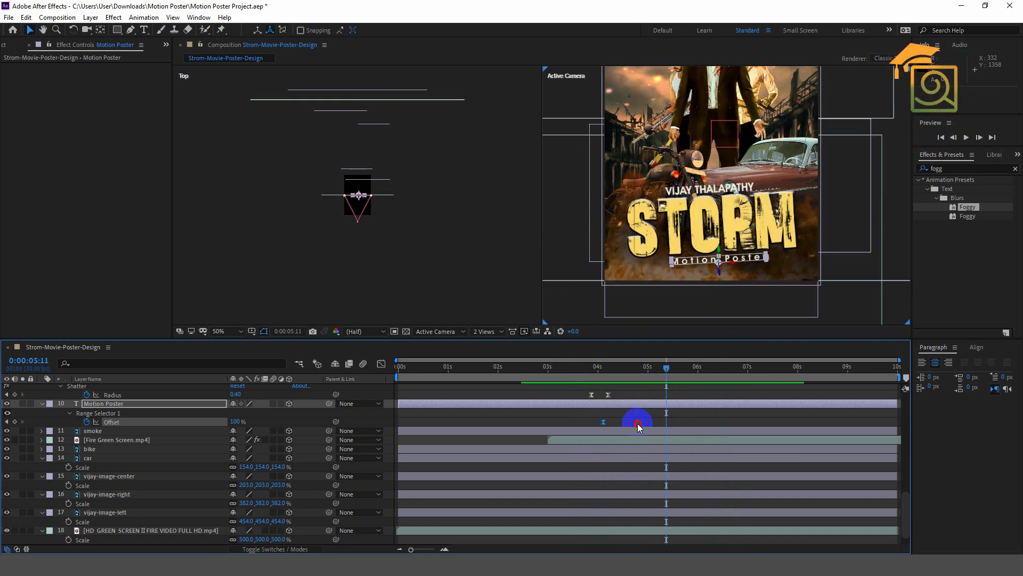
Move the Motion Poster text's last Offset keyframe to about 0:00:05:00 and save the project.
left_click(648, 422)
left_click_drag(698, 78, 672, 187)
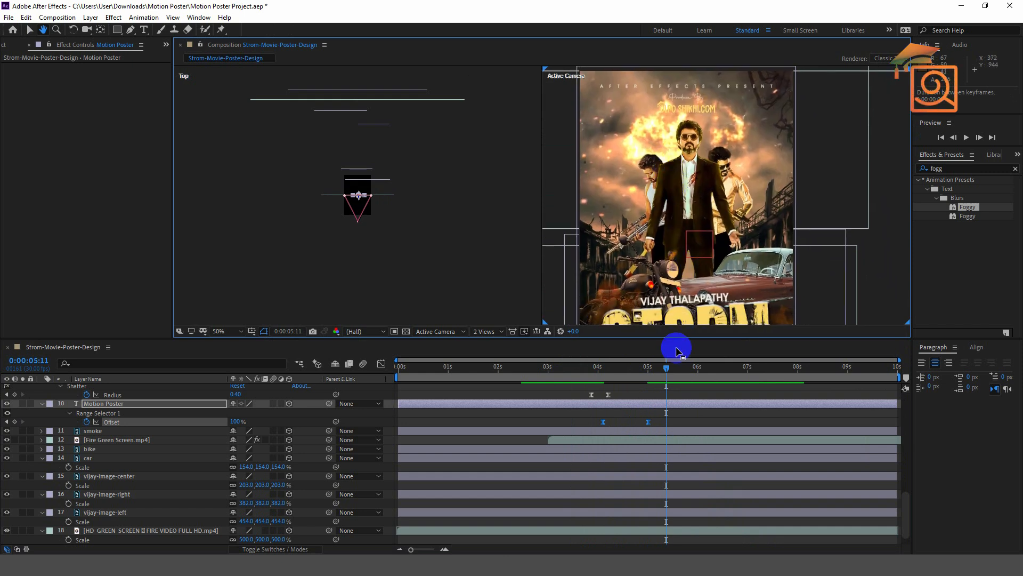
left_click_drag(672, 370, 717, 387)
scroll(176, 449, "up", 8)
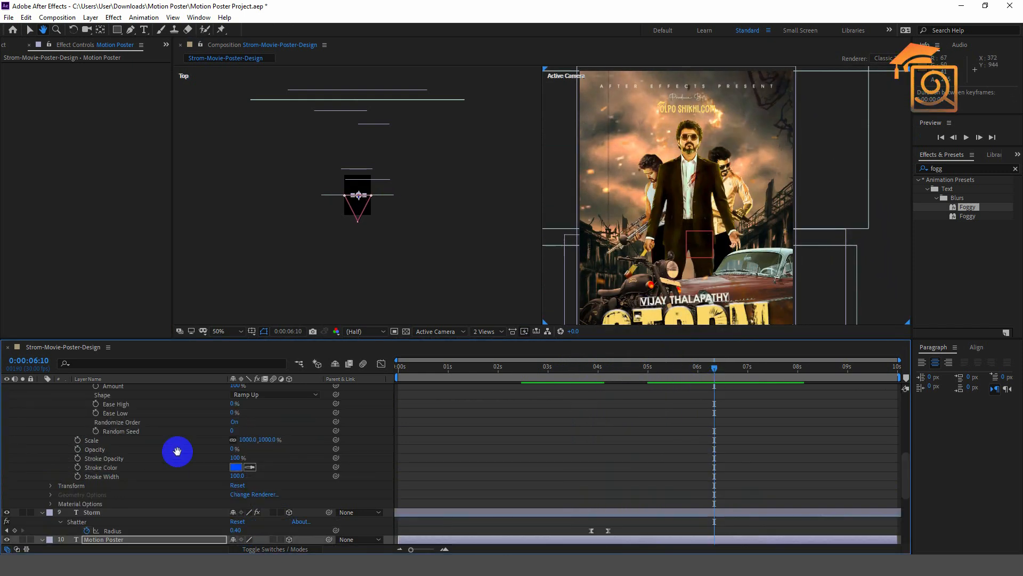
key("ctrl+s")
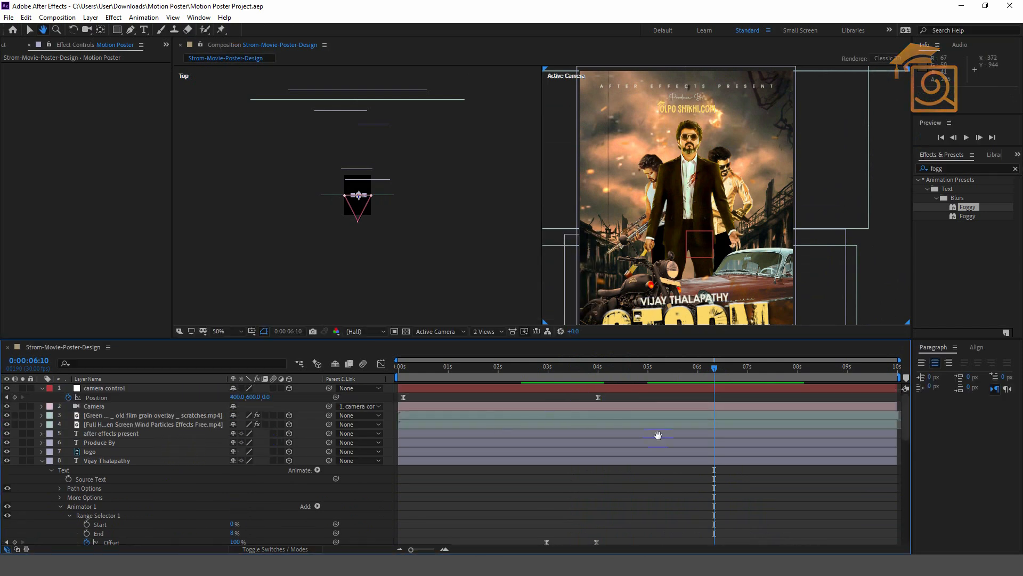
Park the playhead at 0:00:03:27 and select the after effects present text layer.
left_click_drag(635, 367, 593, 367)
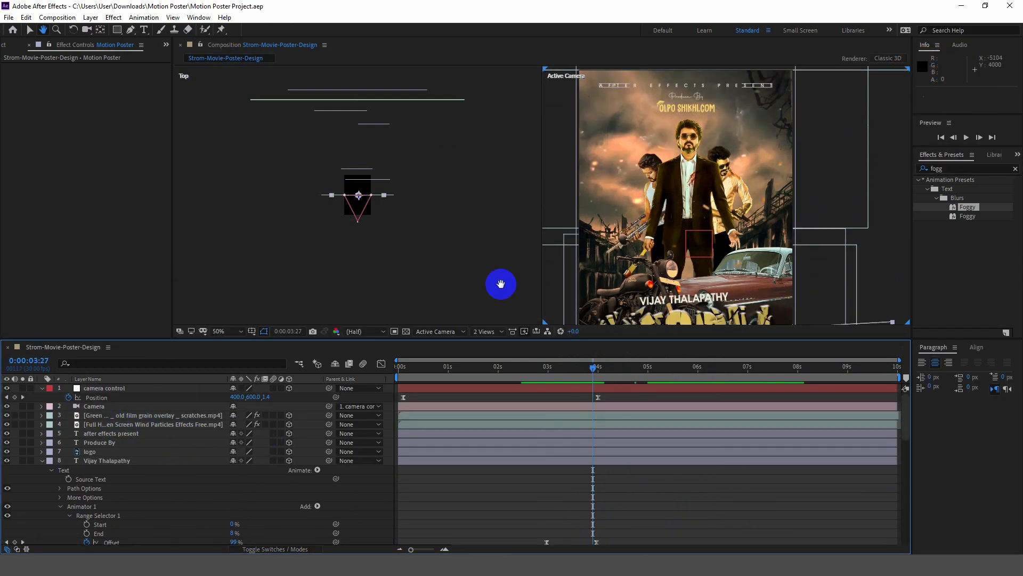
left_click(29, 30)
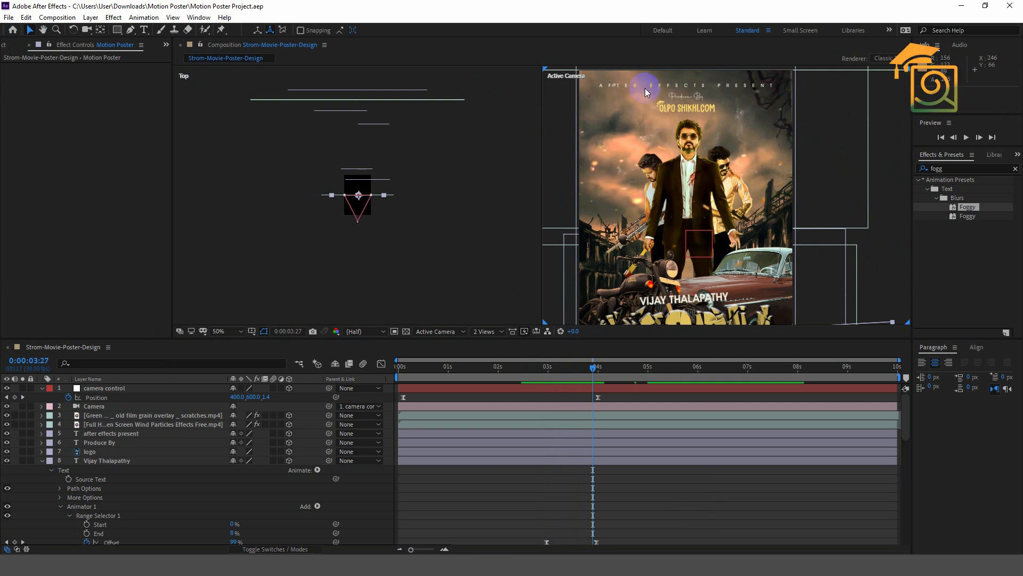
left_click(109, 434)
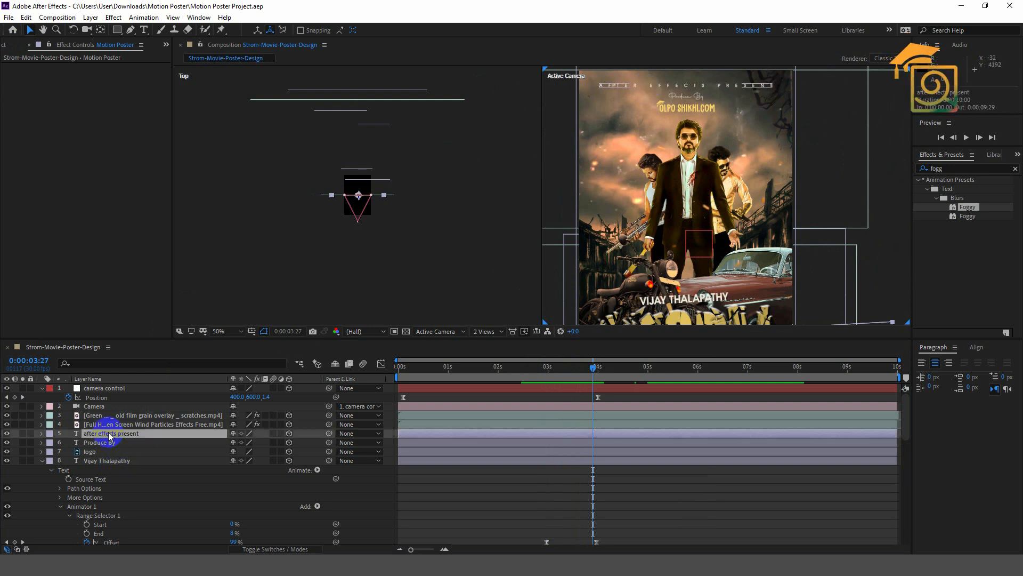
Search the presets for trac, apply Decrease Tracking to the camera control layer and undo that application.
left_click(960, 169)
type("tra")
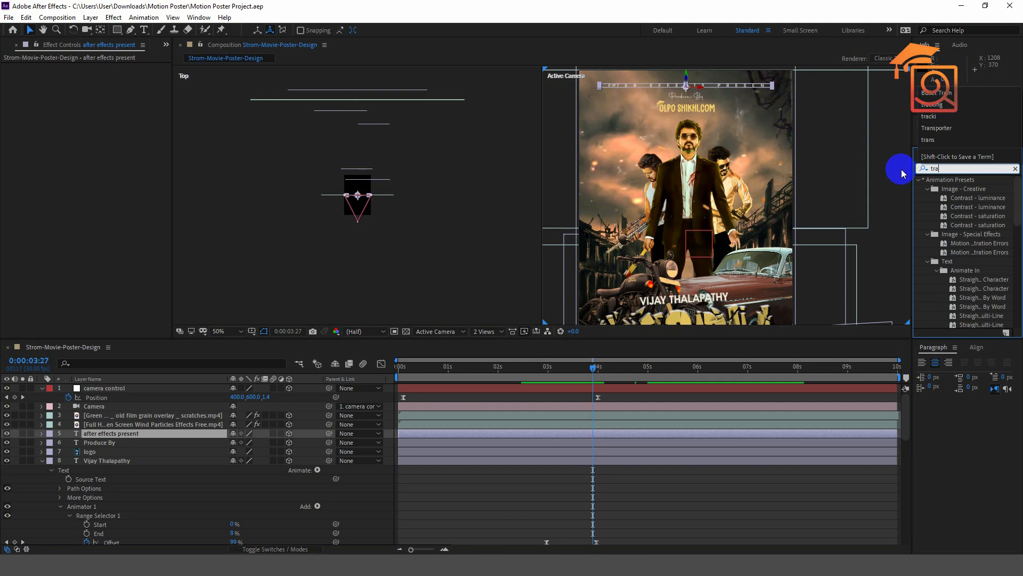
key("BackSpace")
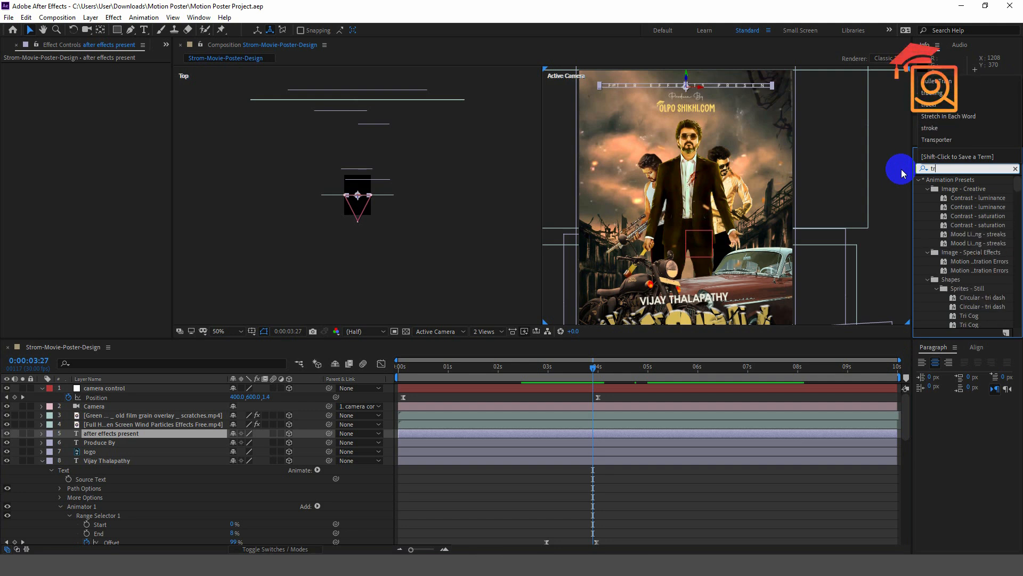
type("cking")
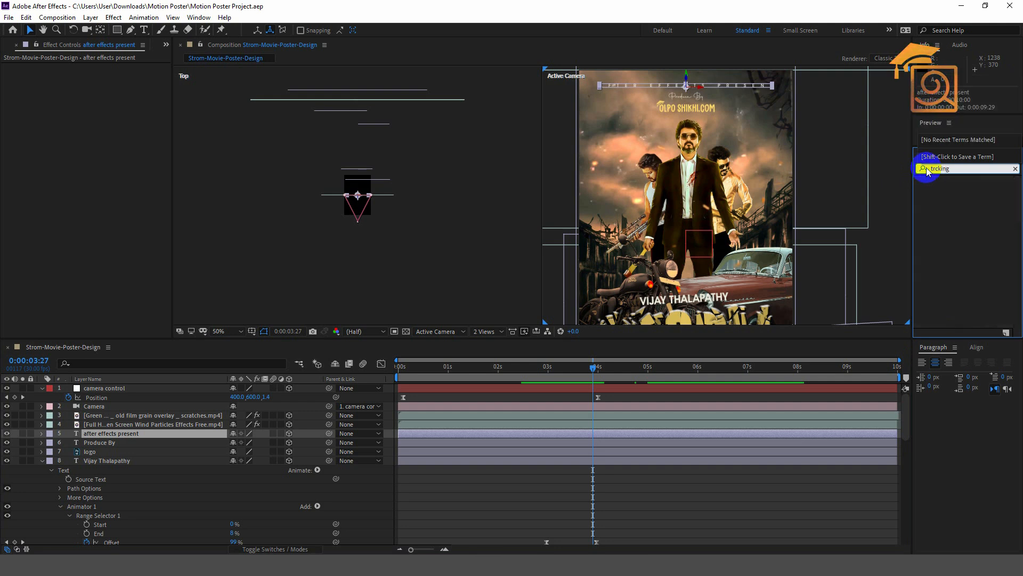
key("Return")
type("trac")
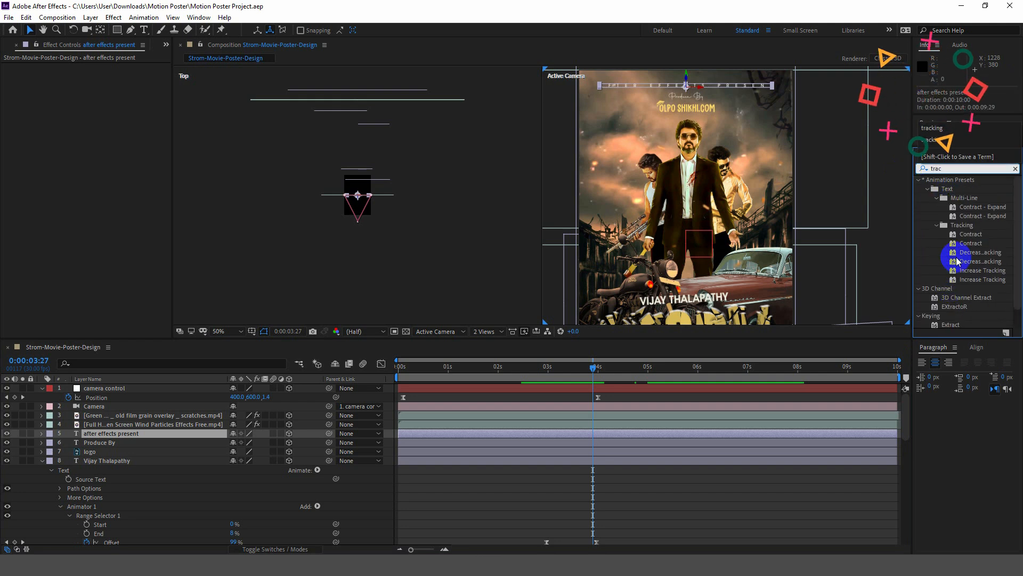
left_click_drag(957, 254, 607, 385)
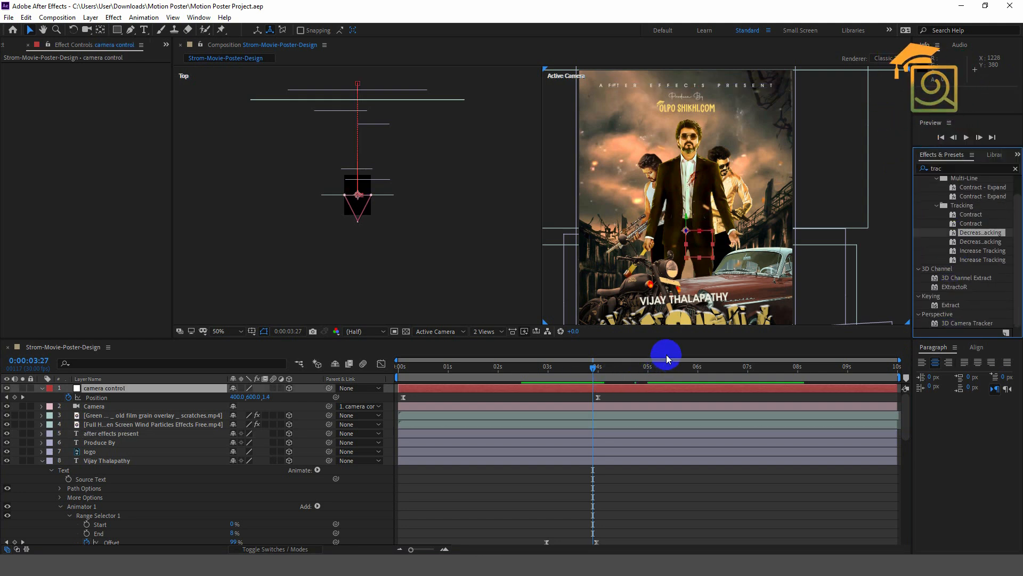
key("ctrl+z")
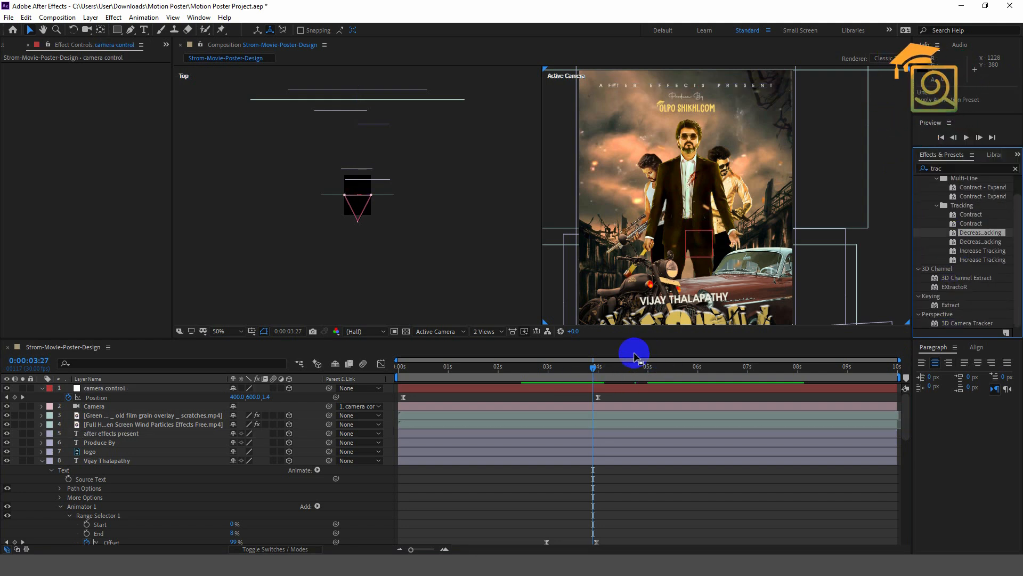
Clear the preset search and set the character tracking of the after effects present text to 0.
left_click(111, 434)
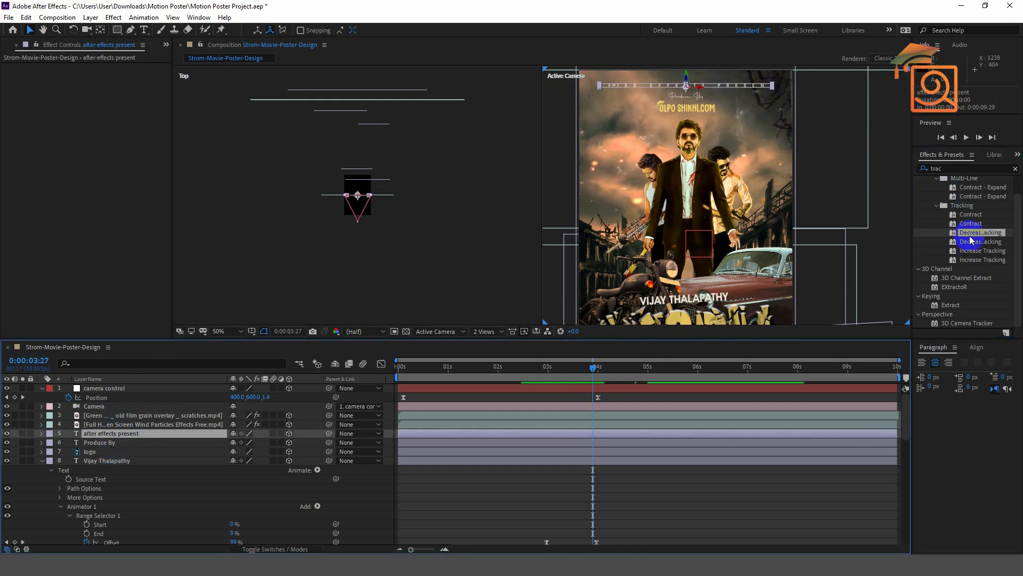
left_click(1015, 169)
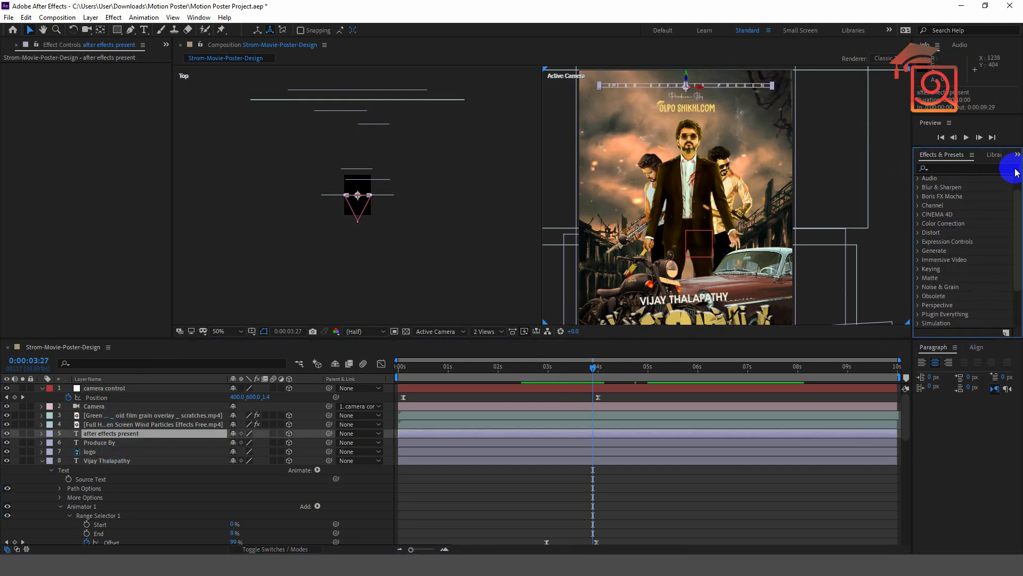
left_click(1018, 156)
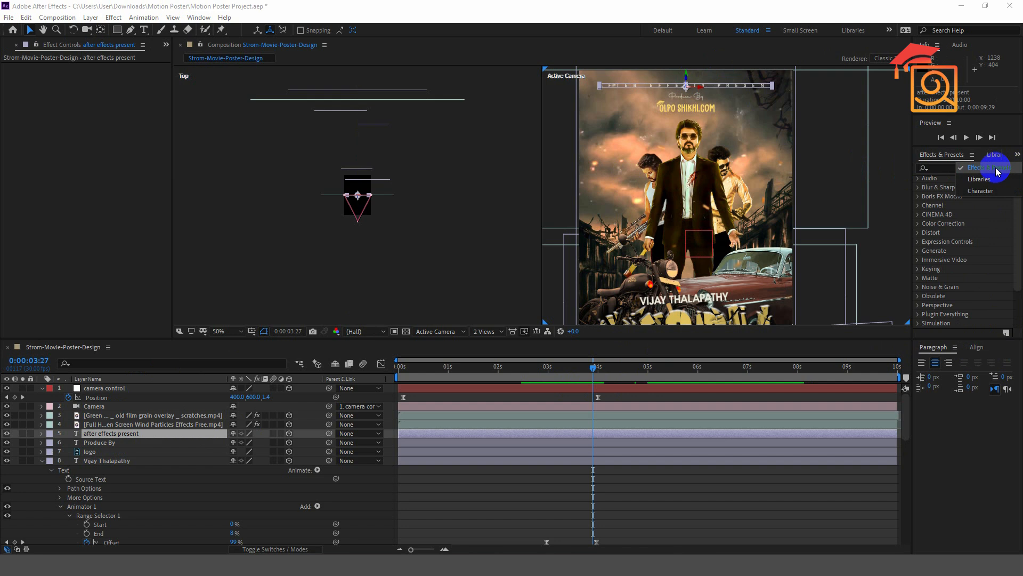
left_click(980, 193)
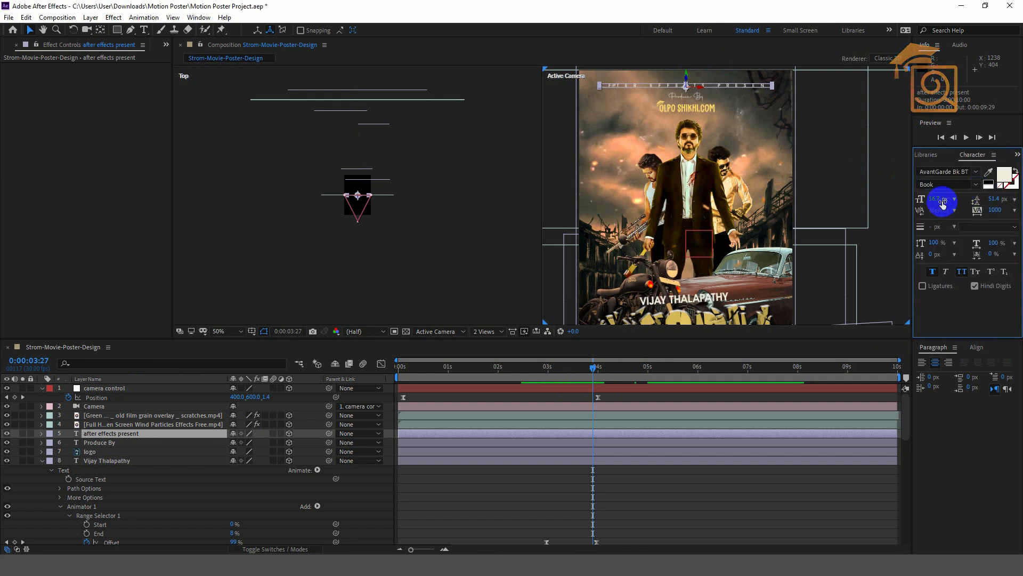
left_click(995, 211)
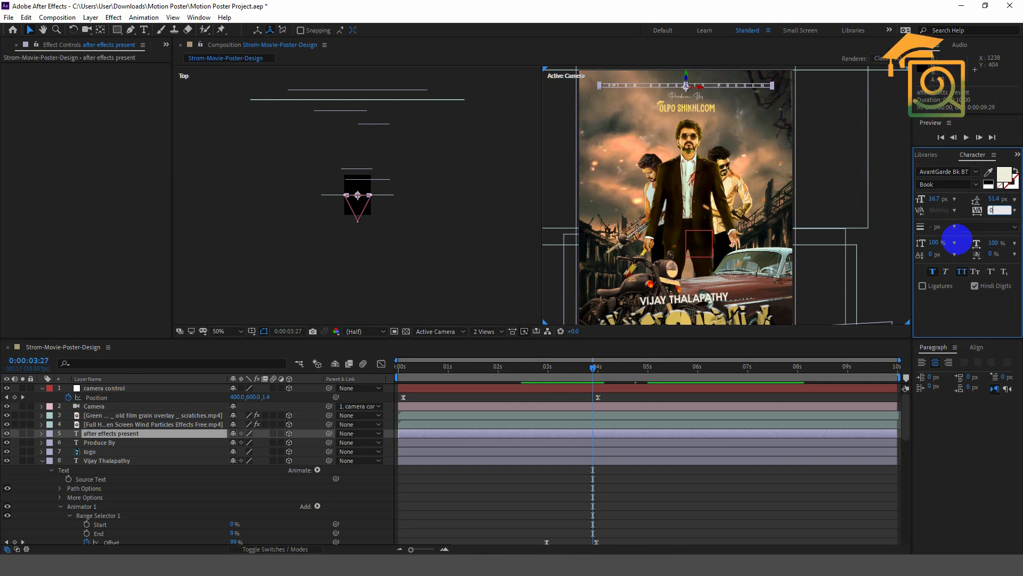
type("0")
key("Return")
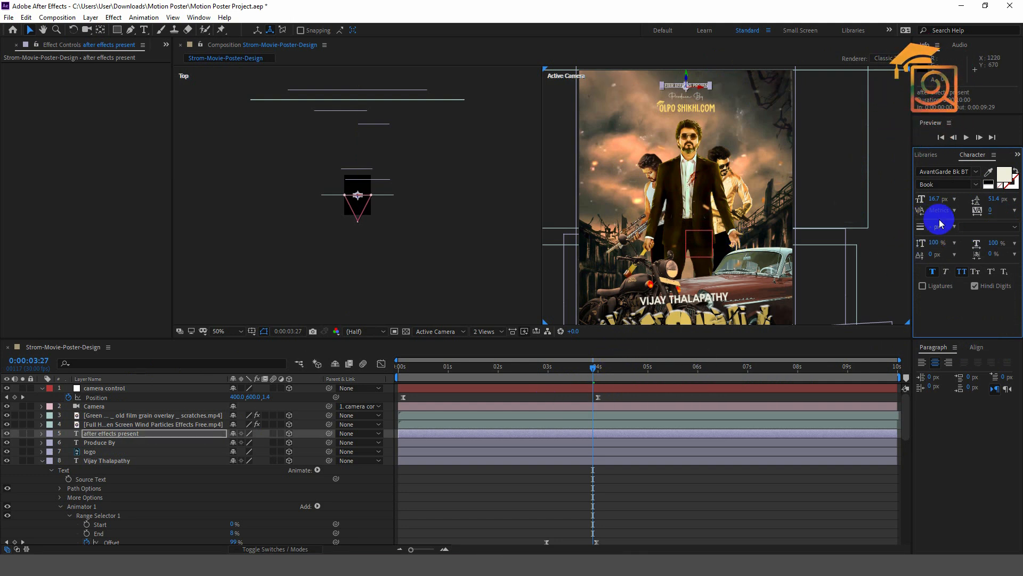
Return to the effects and presets list and search it for tracking.
left_click(1017, 157)
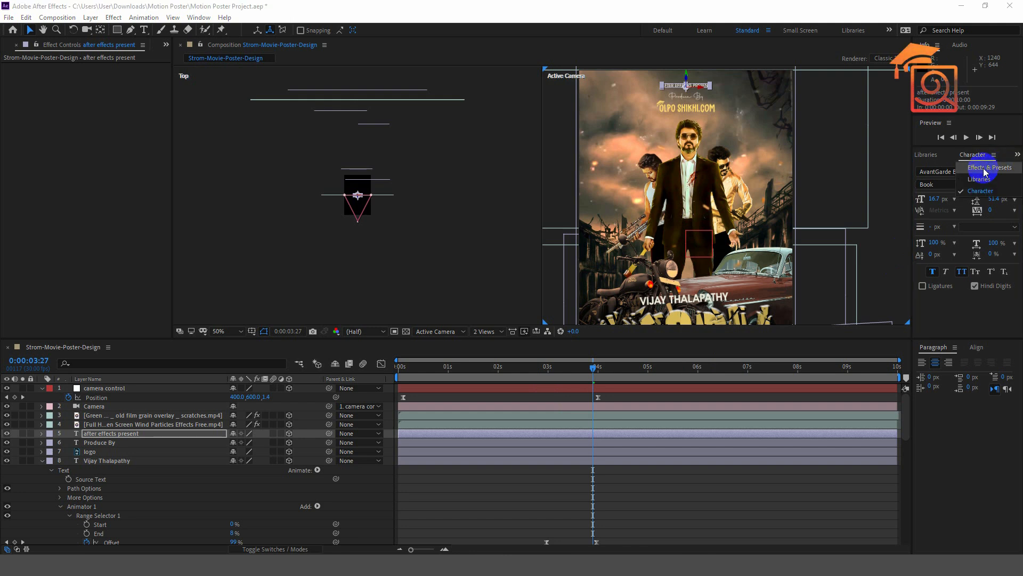
left_click(983, 168)
left_click(962, 170)
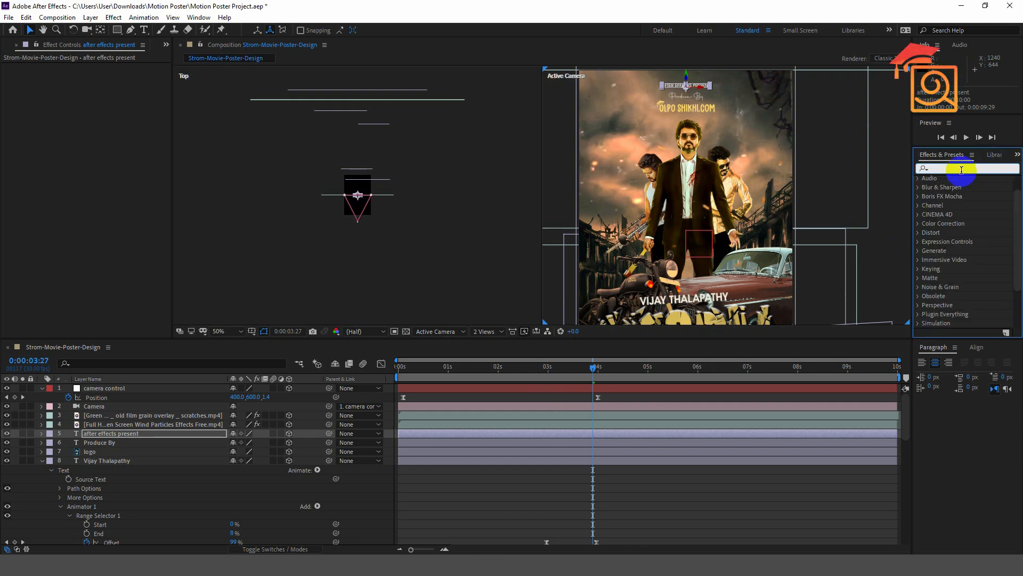
type("tracking")
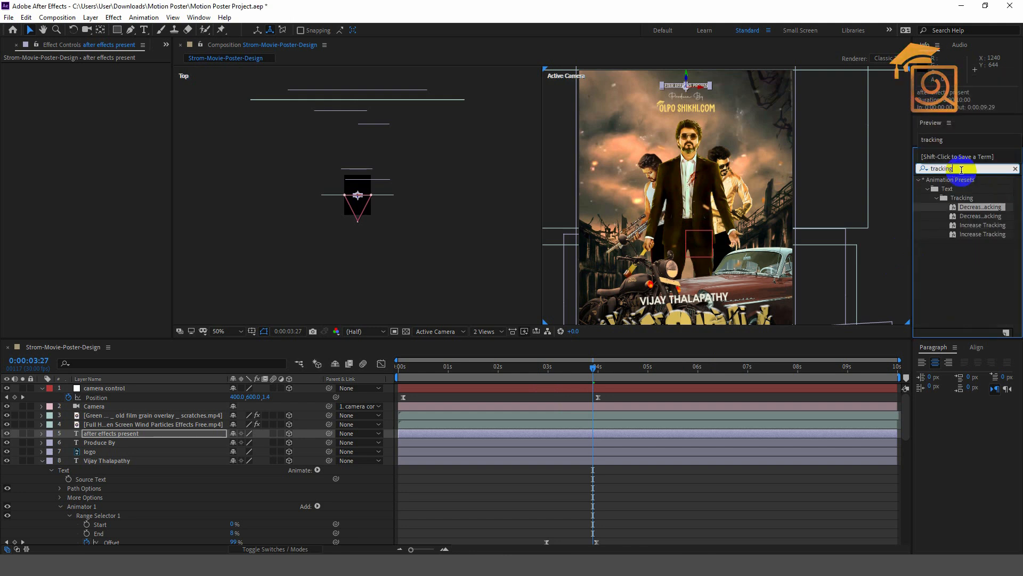
Try the Decrease Tracking preset on the after effects present text, check it up to 0:00:04:10 and undo it.
double_click(968, 207)
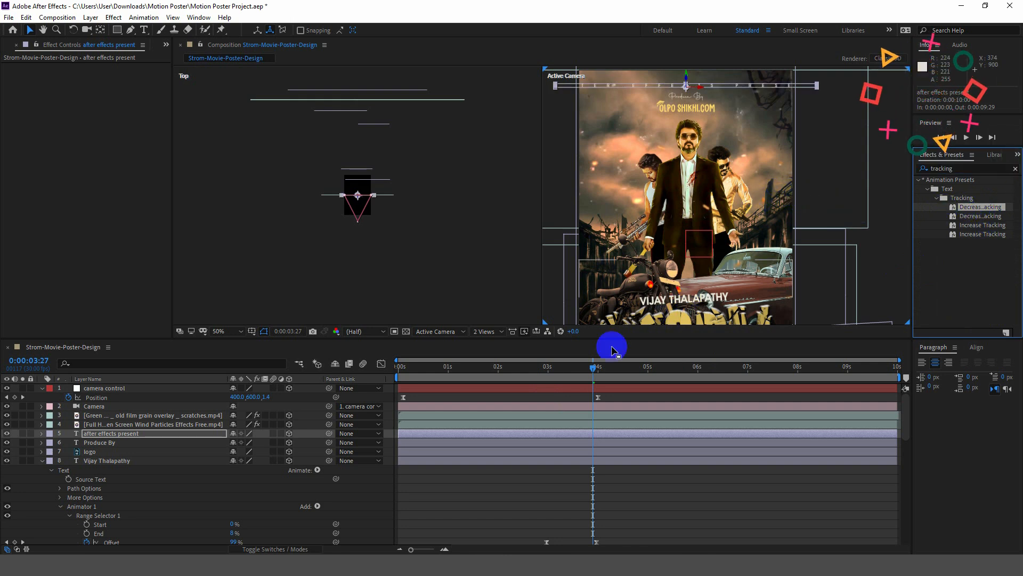
left_click_drag(590, 369, 613, 373)
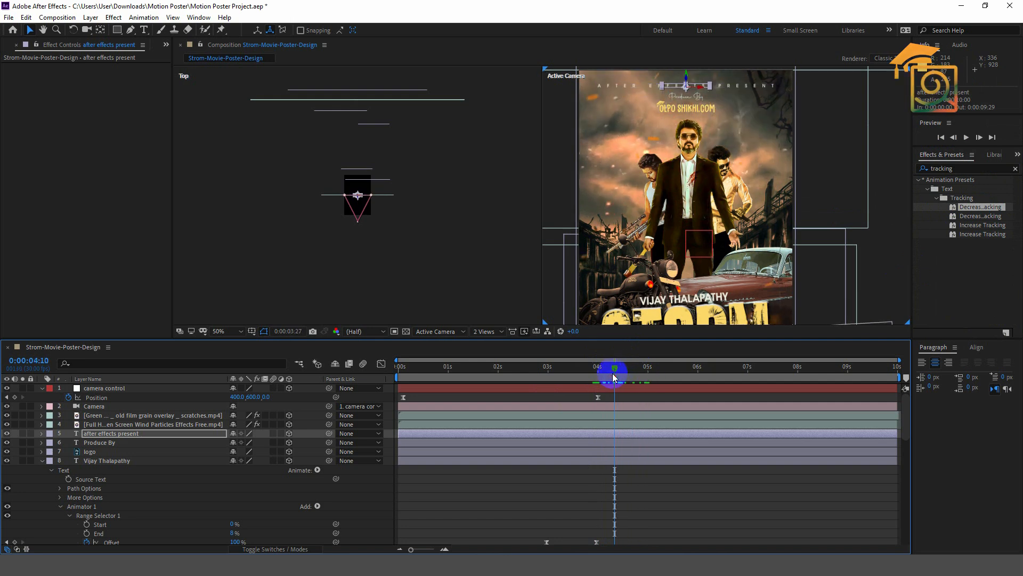
key("ctrl+z")
Apply Increase Tracking to the after effects present text at 0:00:03:27 and set its Tracking Amount to 25 at 0:00:04:27.
left_click(982, 225)
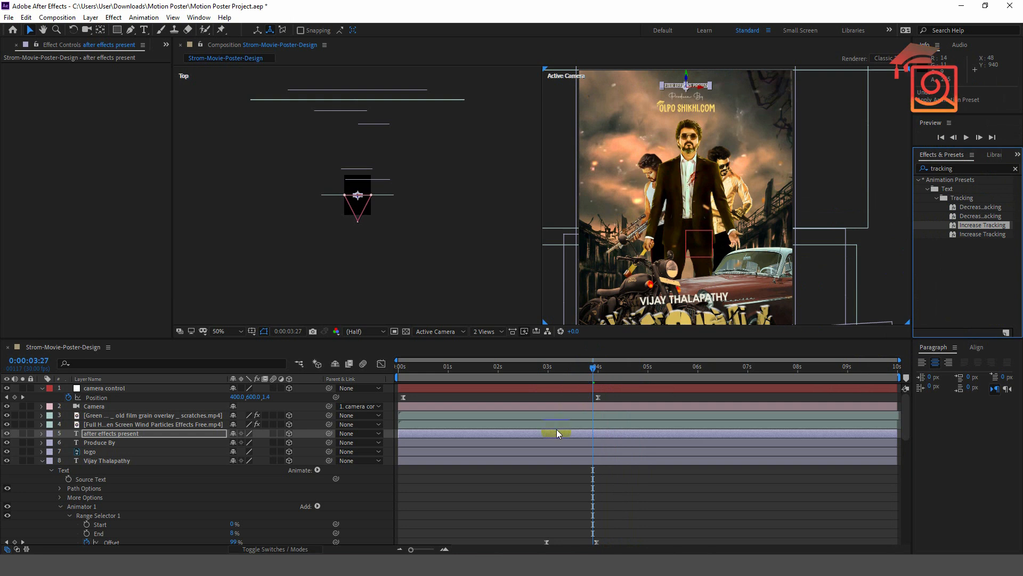
left_click_drag(618, 433, 622, 434)
left_click_drag(595, 366, 643, 367)
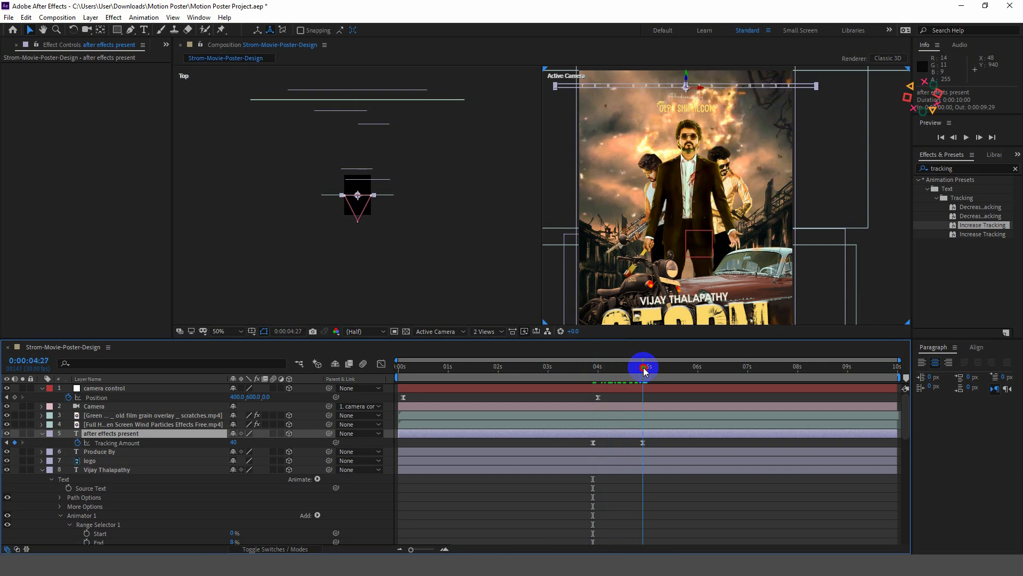
left_click(235, 443)
type("25")
key("Return")
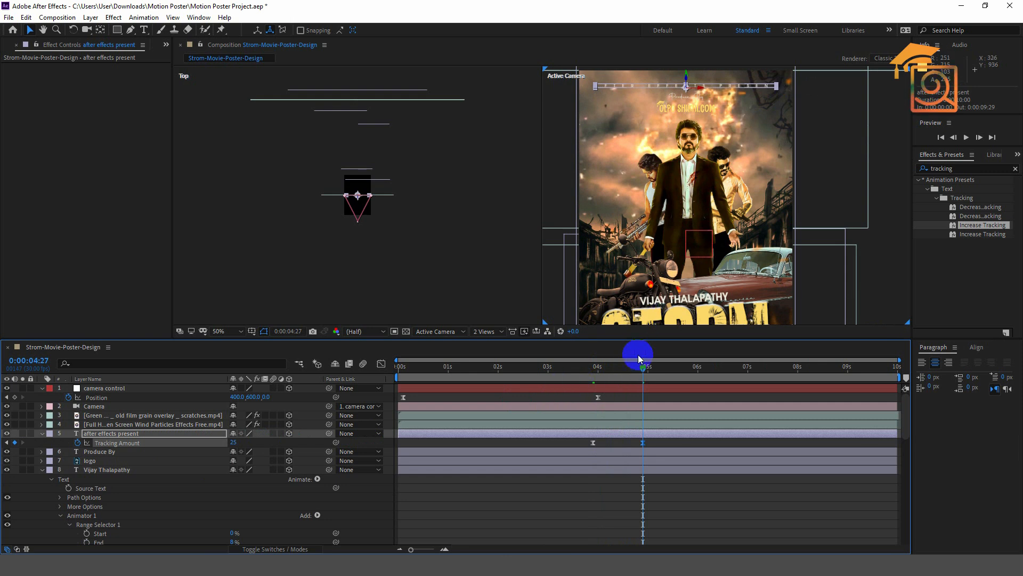
Review the poster animation, and fade in the after effects present text with opacity 0% at 0:00:03:27 and 100% at 0:00:04:02.
left_click_drag(644, 369, 399, 369)
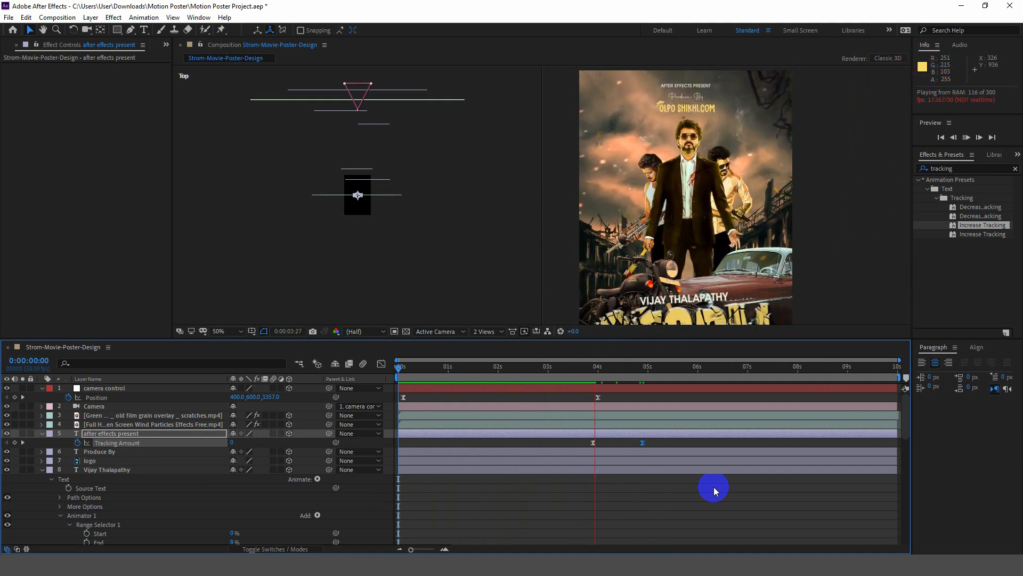
left_click_drag(639, 369, 589, 383)
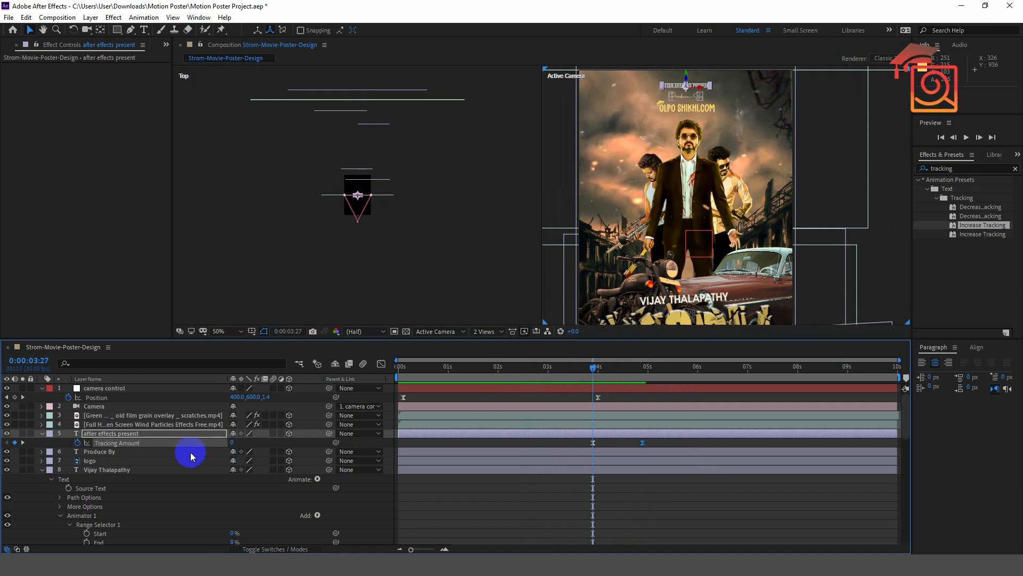
key("shift+t")
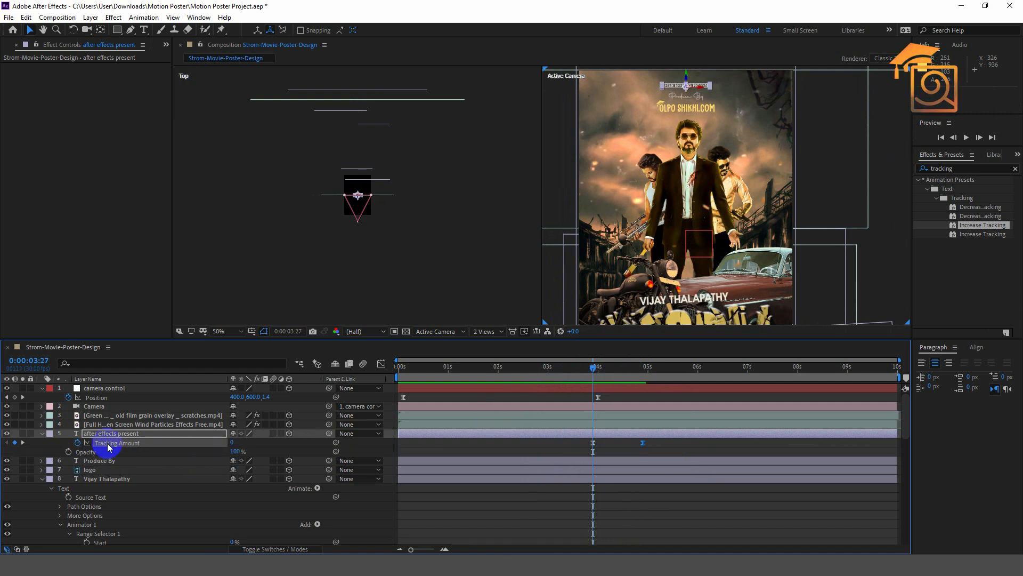
left_click(68, 452)
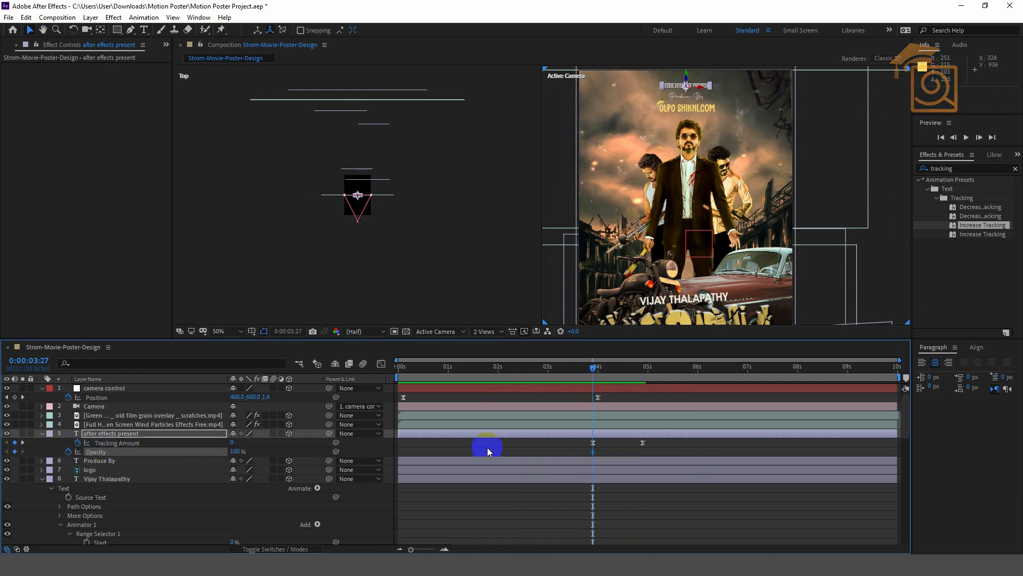
key("space")
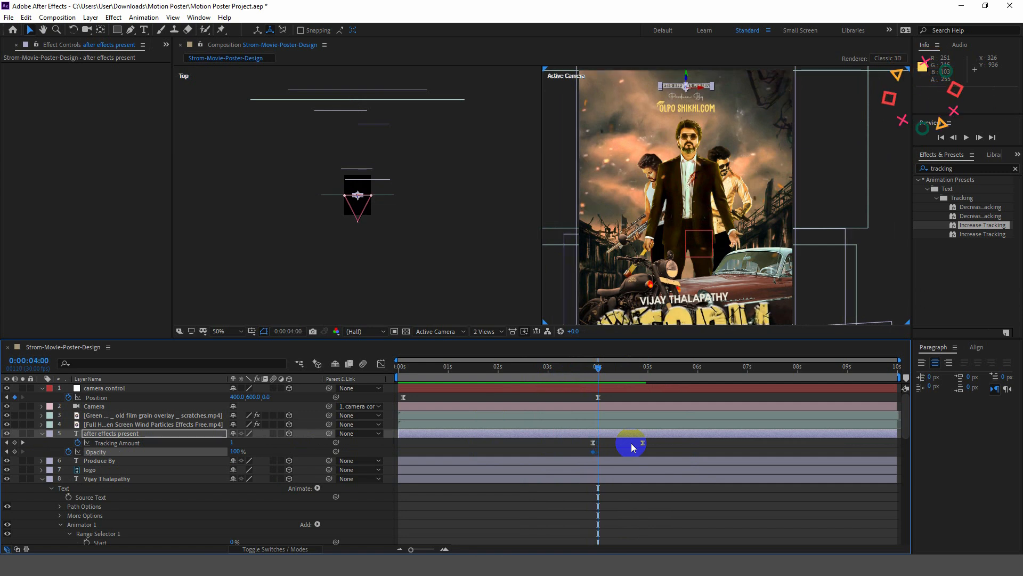
left_click(14, 452)
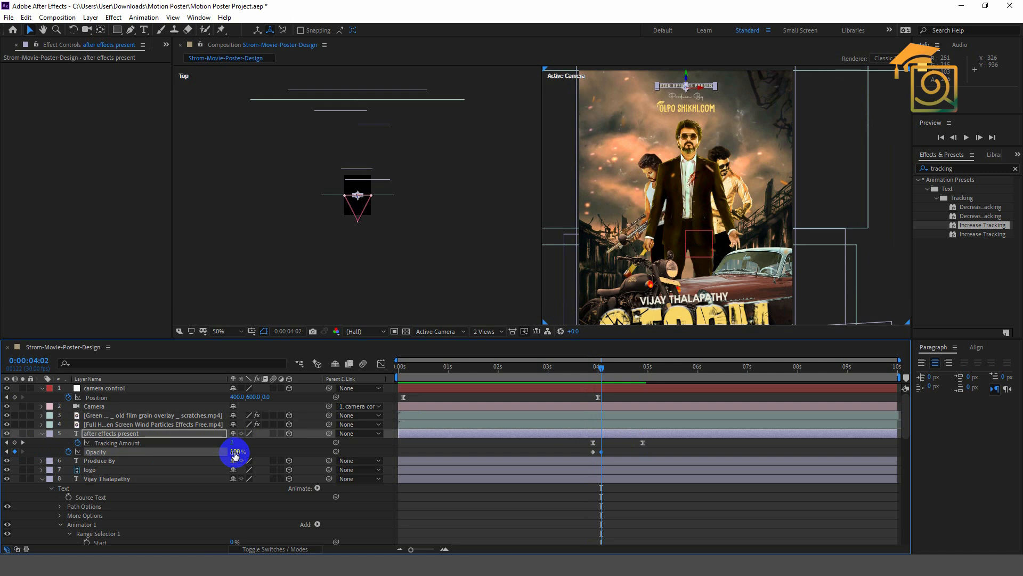
left_click(6, 452)
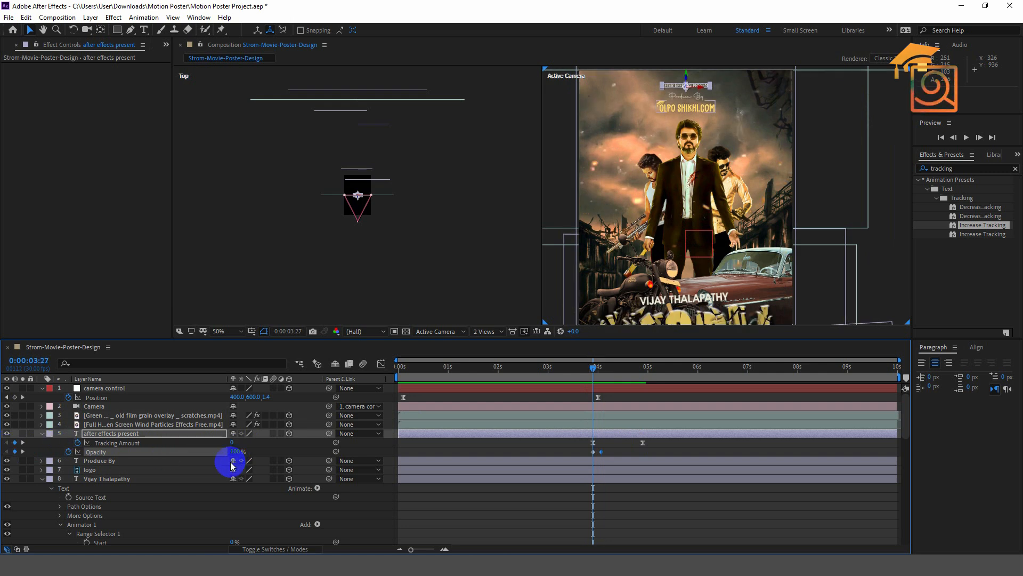
type("0")
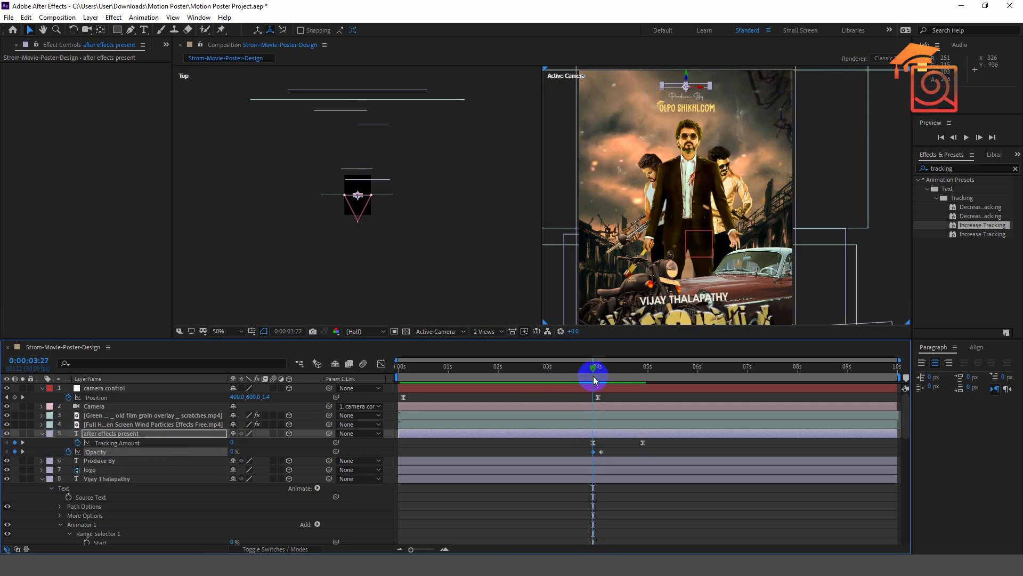
Preview the after effects present text and spread its tracking keyframes to about 3.5 and 6.5 seconds and its opacity keyframes to about 3.6 and 4 seconds.
left_click_drag(595, 366, 583, 367)
key("space")
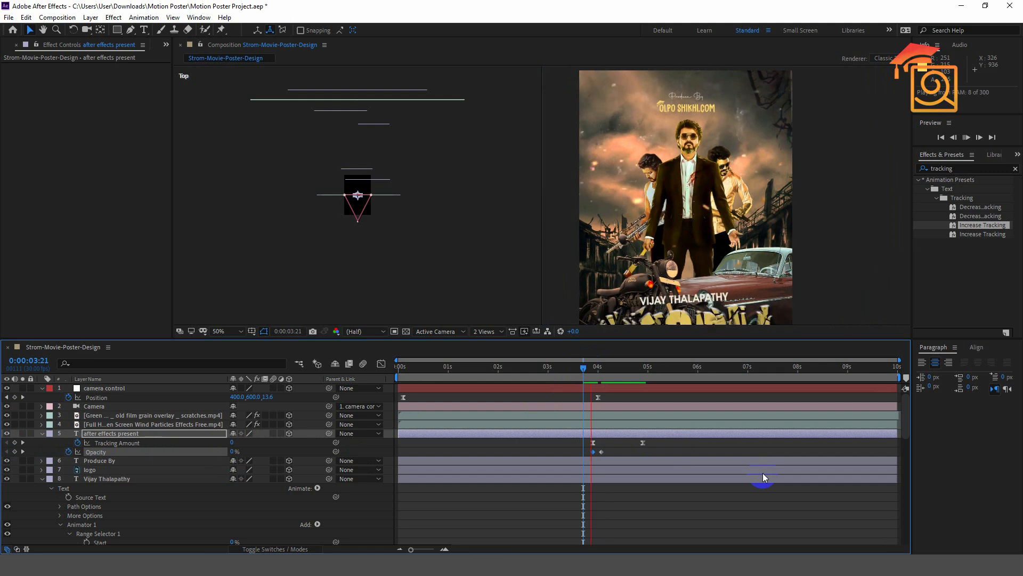
left_click(648, 445)
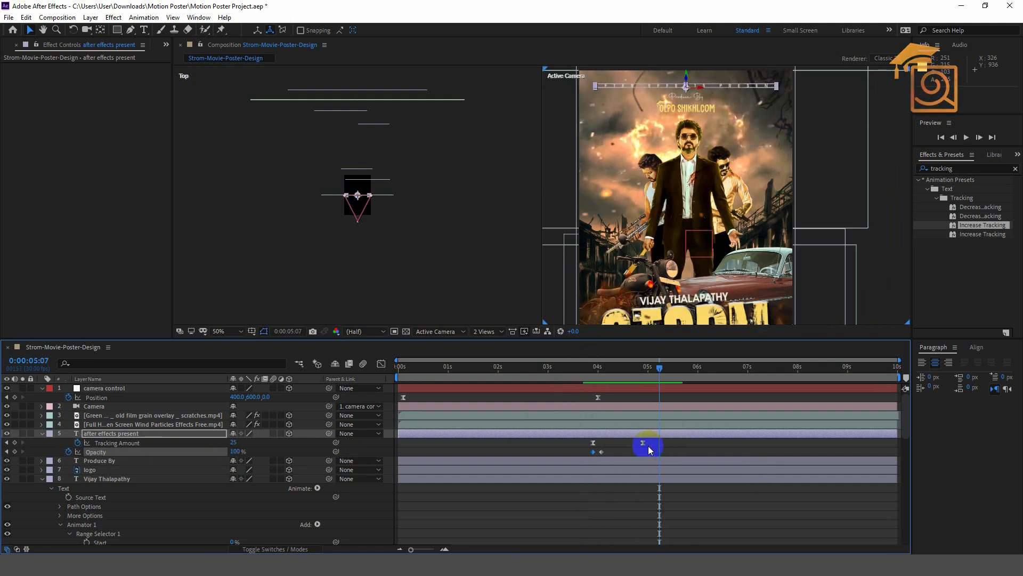
left_click_drag(644, 442, 703, 443)
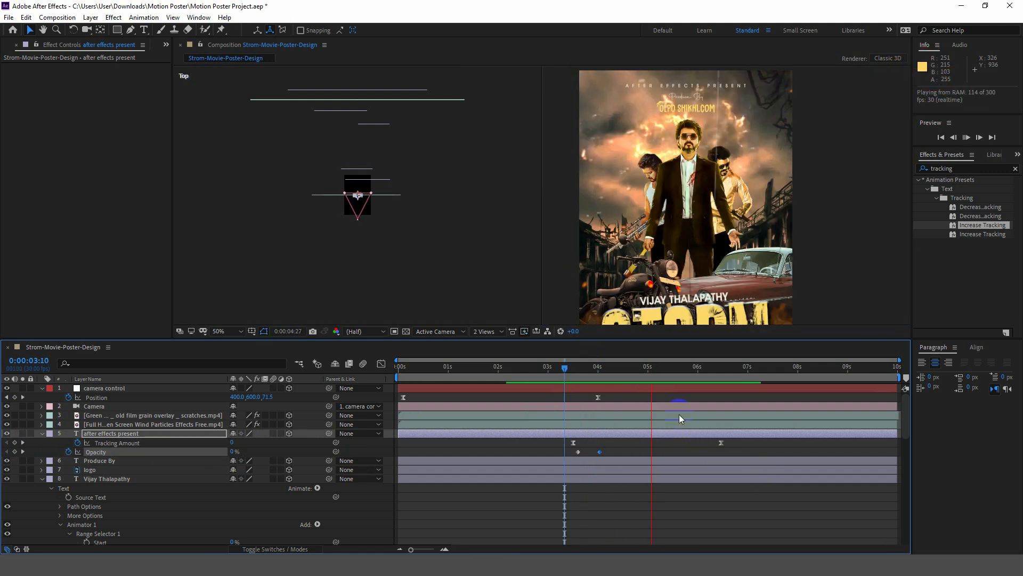
key("space")
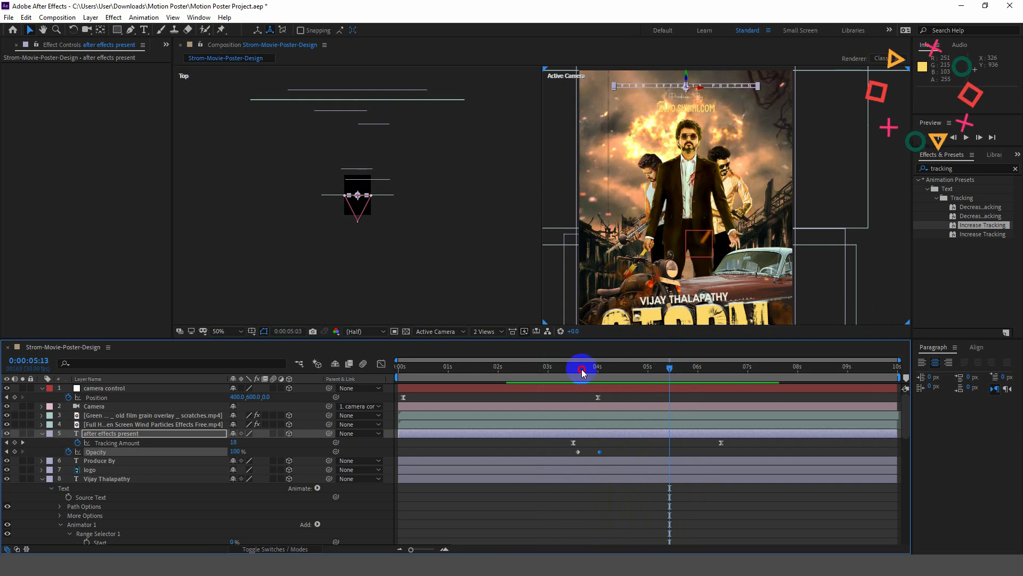
Apply the Smooth Move In text preset to the Produce By layer at 0:00:04:09.
left_click_drag(579, 368, 607, 376)
left_click(609, 372)
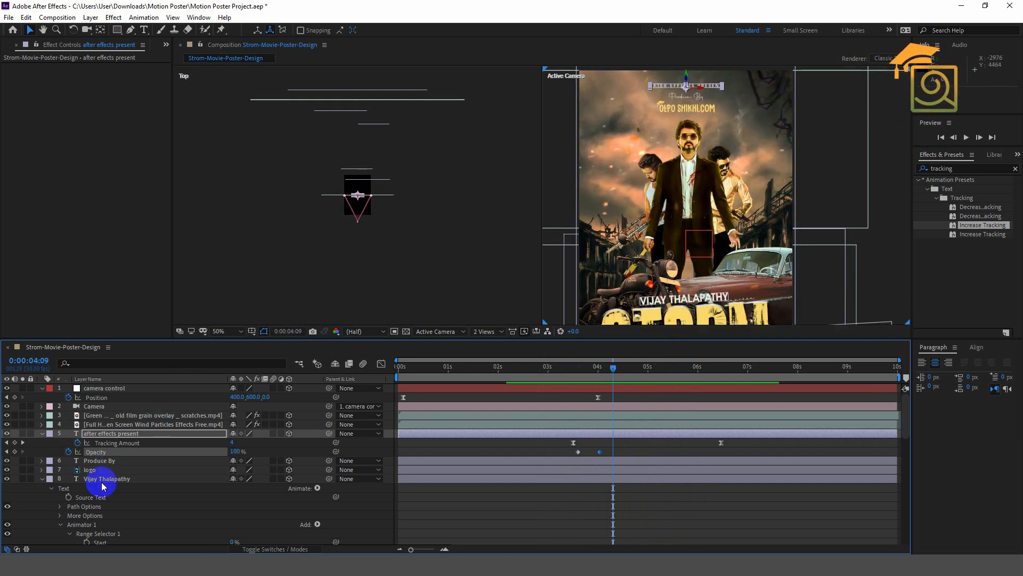
left_click(111, 462)
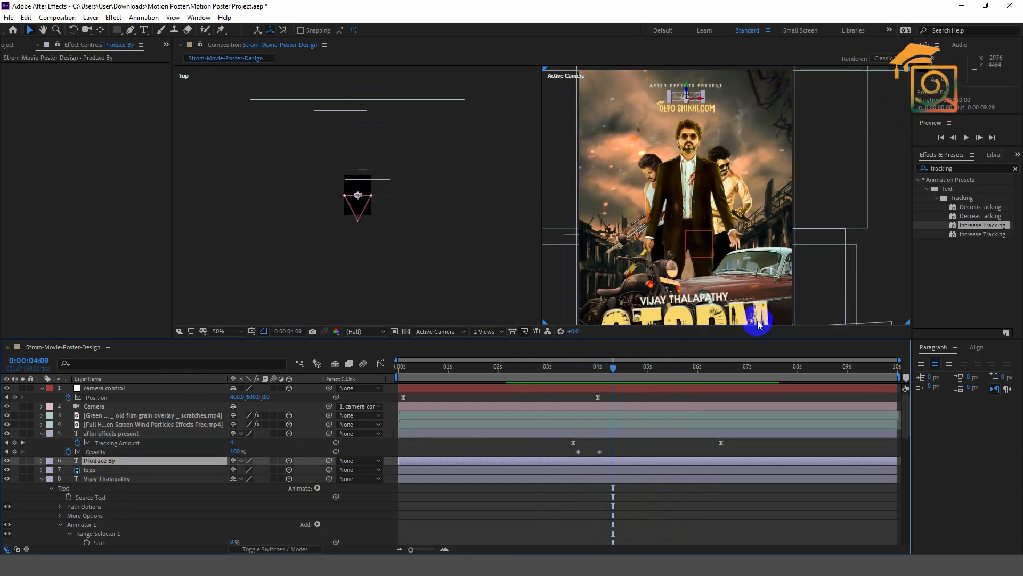
left_click_drag(958, 169, 891, 171)
type("Smooth Move In")
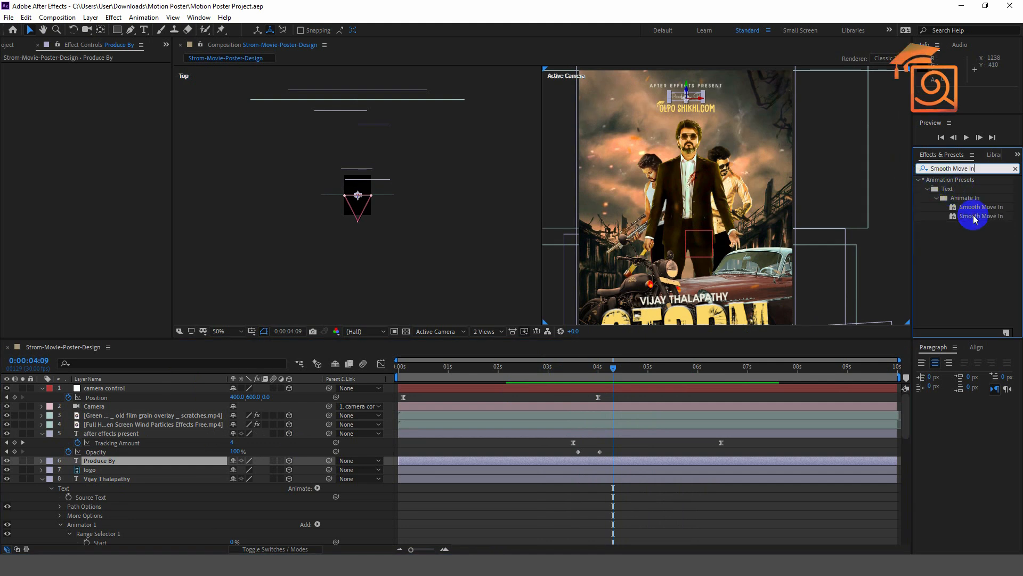
left_click_drag(971, 210, 629, 459)
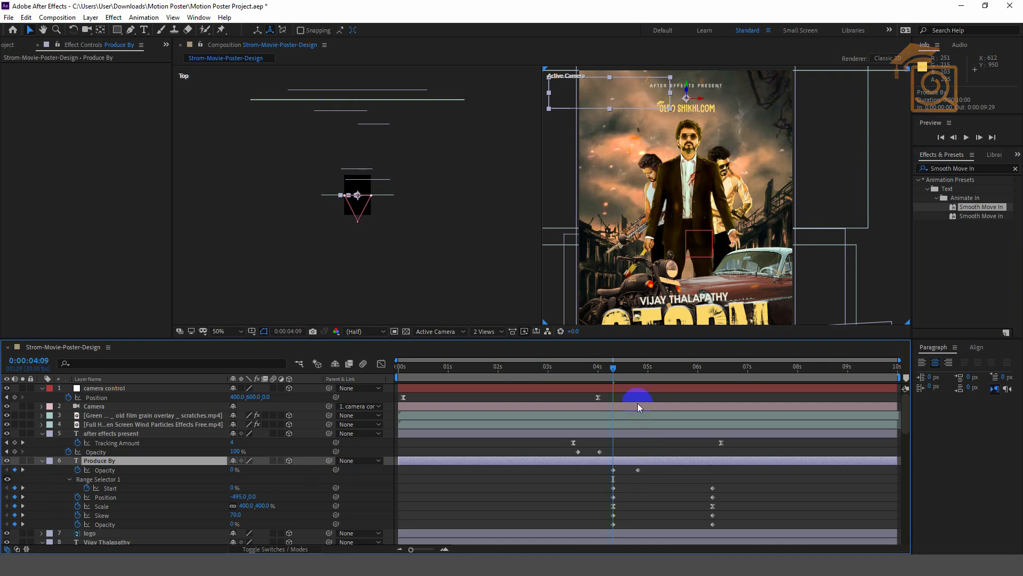
Preview the Produce By animation and compress its keyframes so the move ends just before 5 seconds, checking it up to 0:00:05:06.
left_click_drag(613, 367, 597, 366)
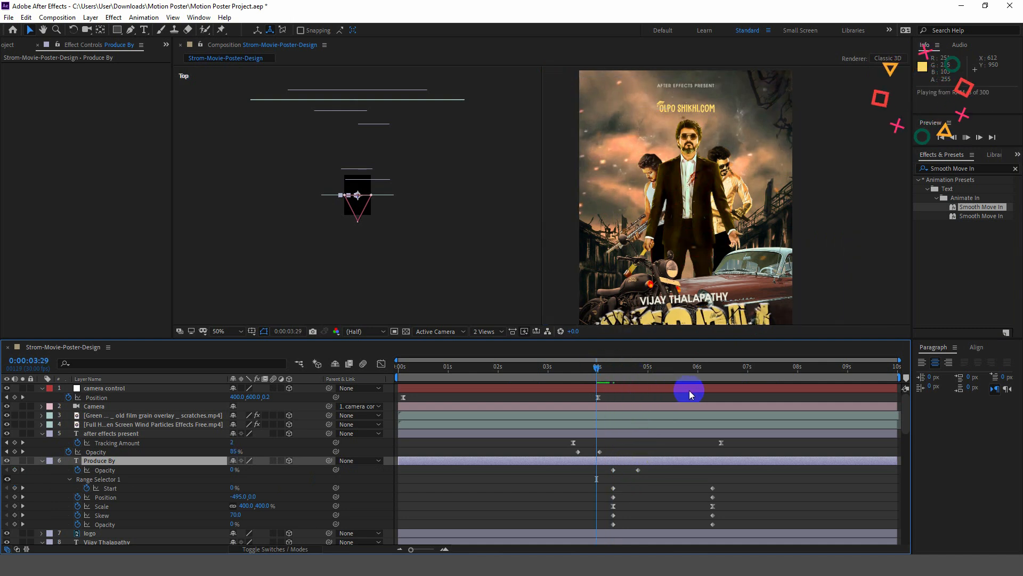
key("space")
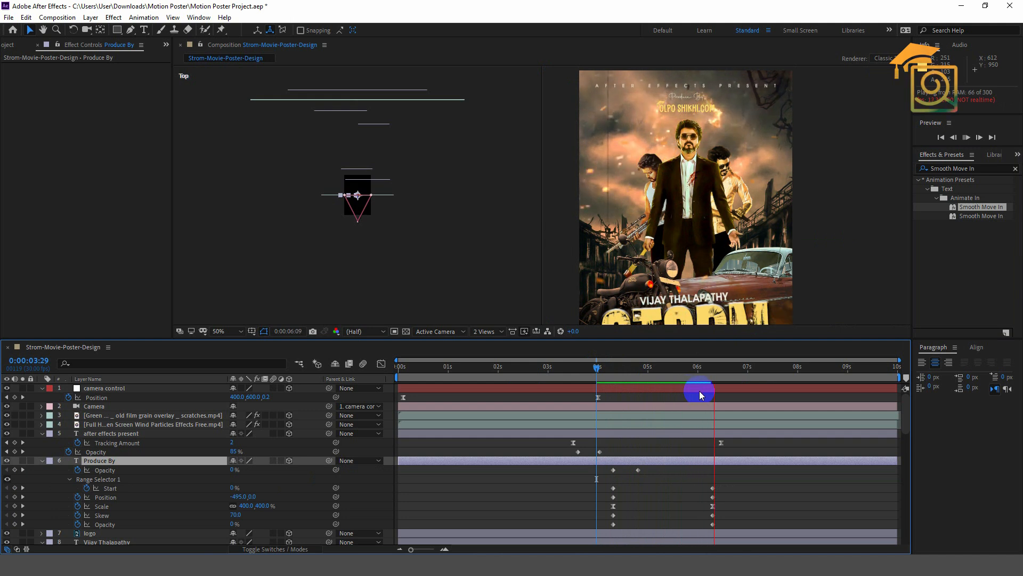
left_click_drag(727, 367, 700, 469)
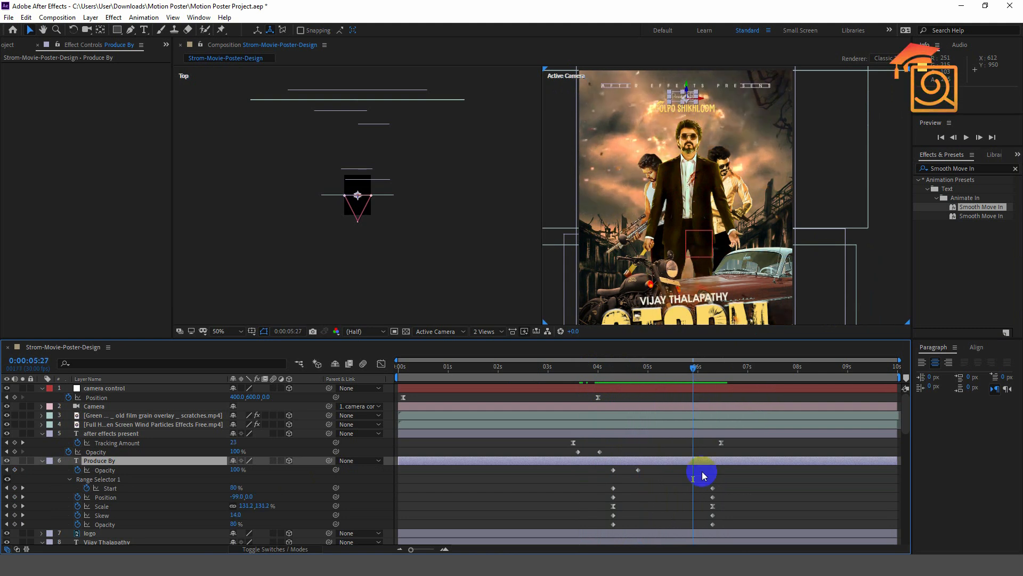
scroll(714, 482, "down", 2)
left_click_drag(730, 500, 590, 437)
left_click_drag(714, 499, 645, 494)
left_click_drag(694, 366, 658, 368)
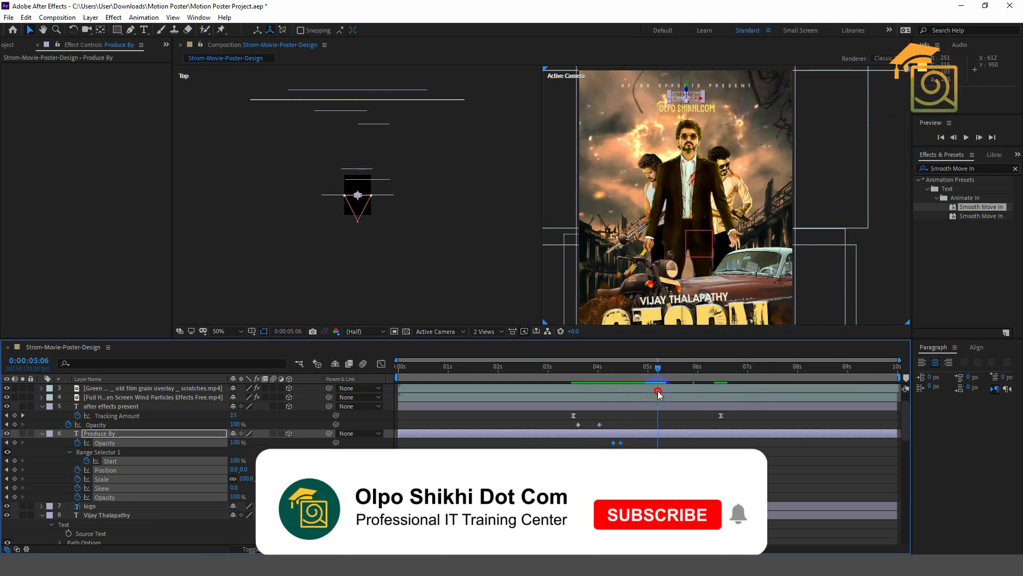
Enlarge the view around the logo and add an opacity keyframe to the logo layer at 0:00:05:06.
scroll(130, 445, "down", 3)
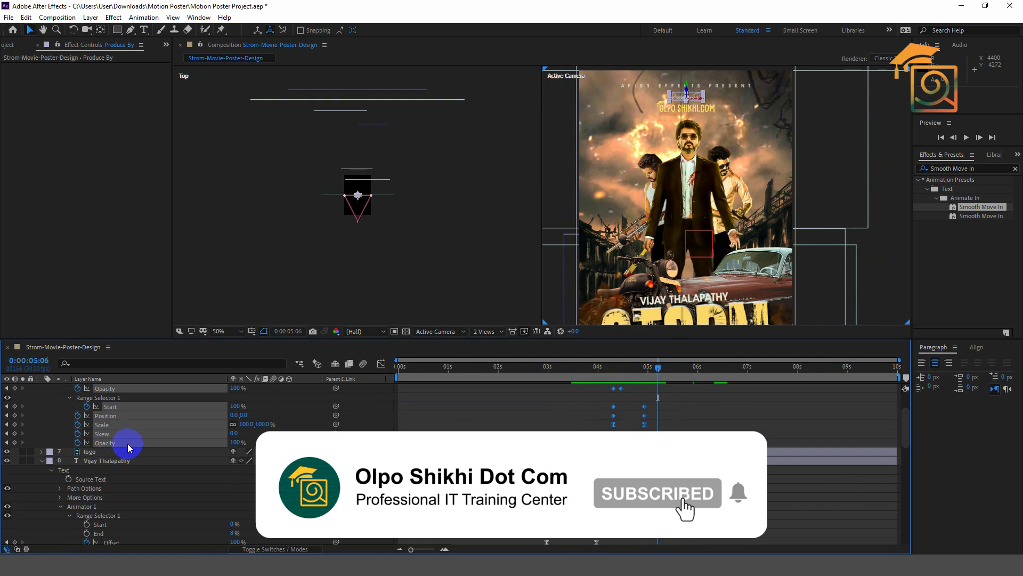
left_click(316, 430)
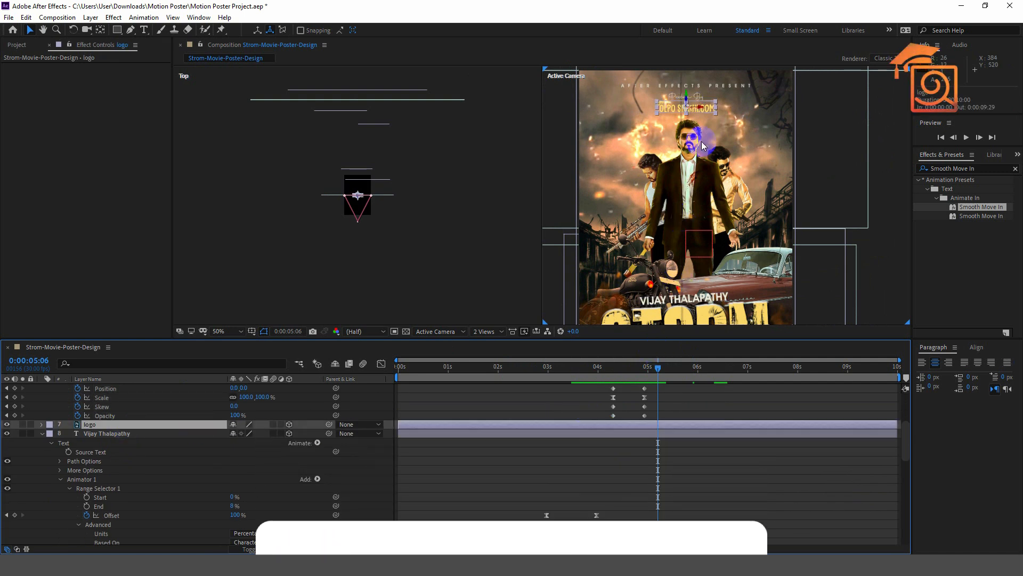
scroll(715, 115, "up", 2)
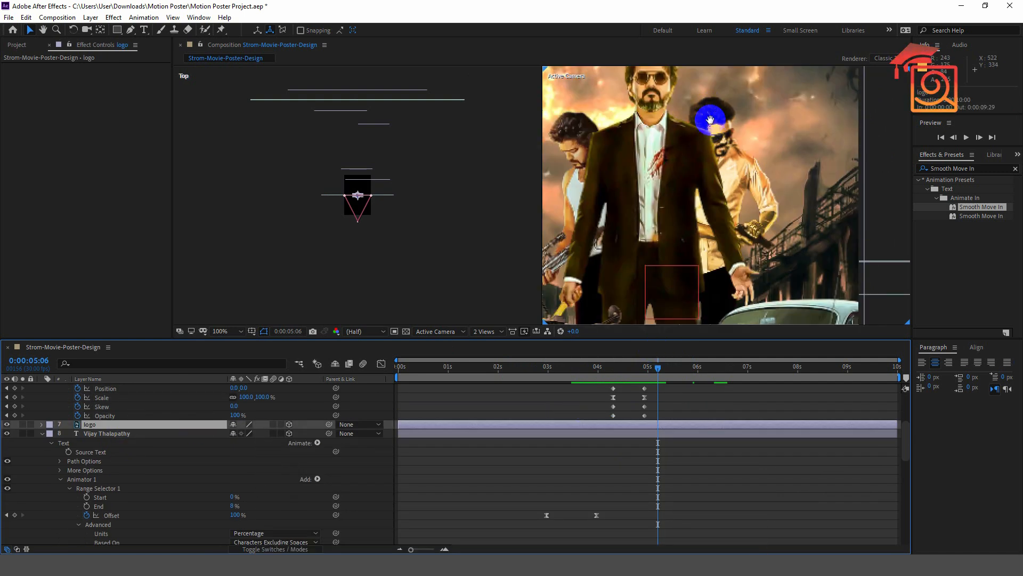
left_click_drag(710, 120, 687, 181)
scroll(687, 176, "down", 2)
scroll(693, 168, "up", 2)
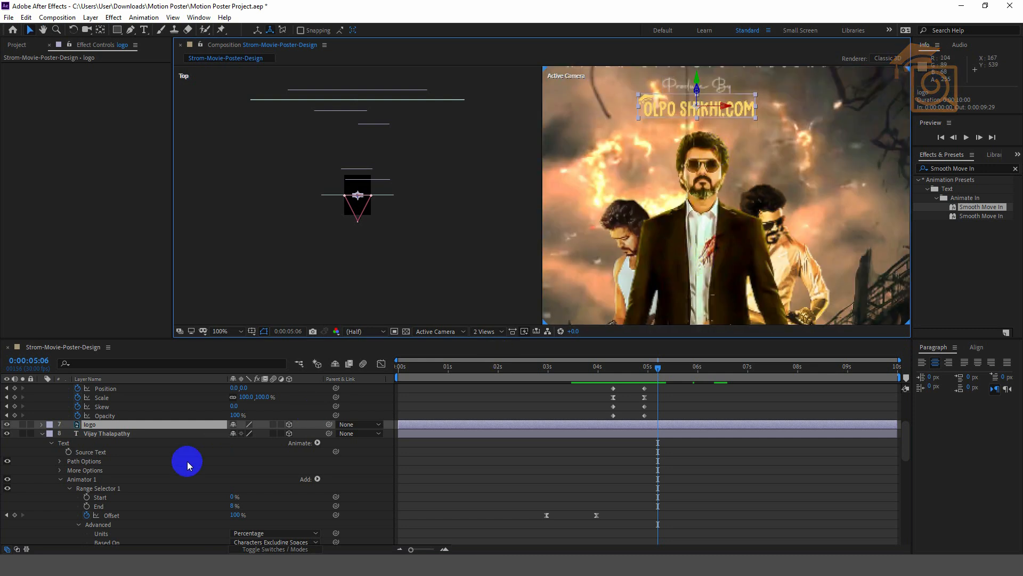
key("t")
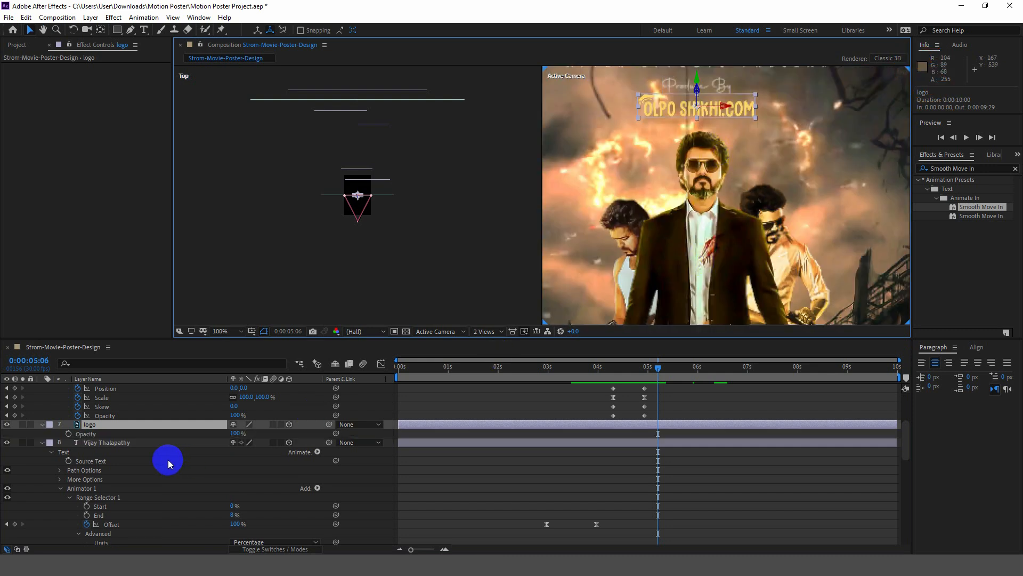
left_click(69, 434)
left_click(639, 458)
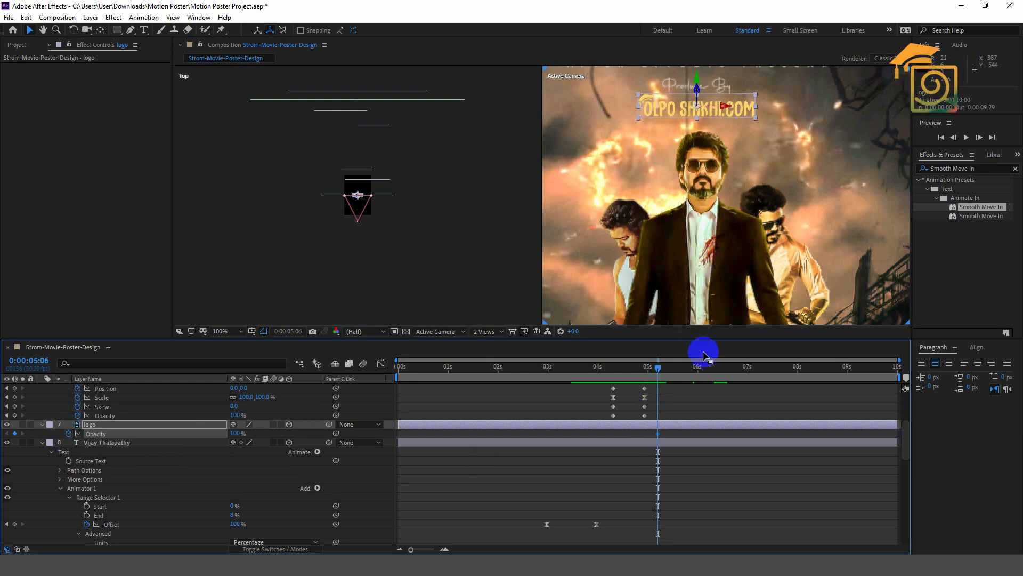
Complete the logo's eased fade-in with 0% opacity at 0:00:05:06 and 100% opacity 20 frames after it.
key("shift+Page_Down")
key("shift+Page_Down")
left_click(6, 433)
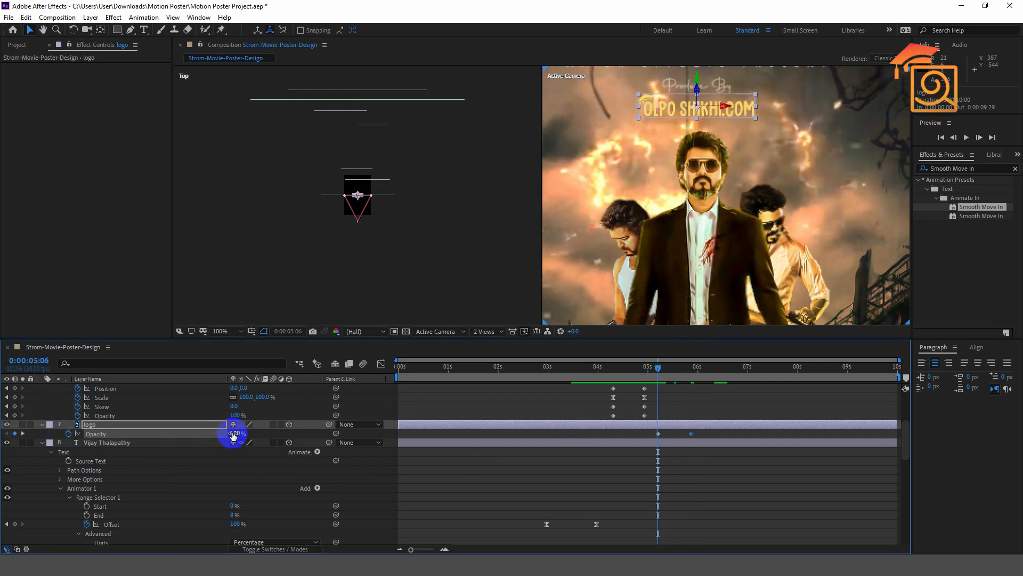
left_click(704, 431)
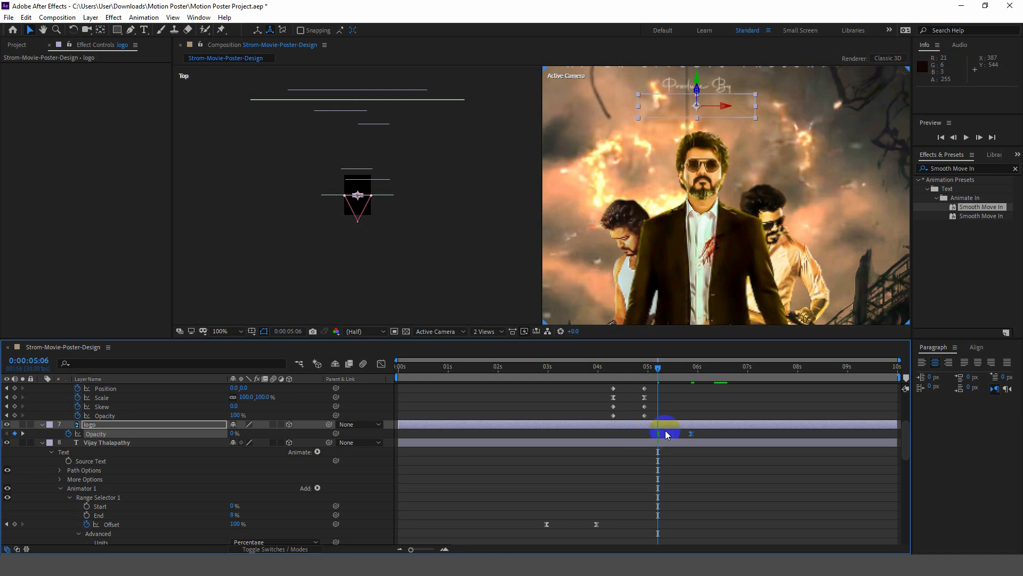
Shift the logo's opacity keyframes earlier so the fade starts at about 4.7 seconds, and preview it from 0:00:04:06.
left_click_drag(660, 434, 632, 435)
left_click_drag(657, 366, 608, 368)
key("space")
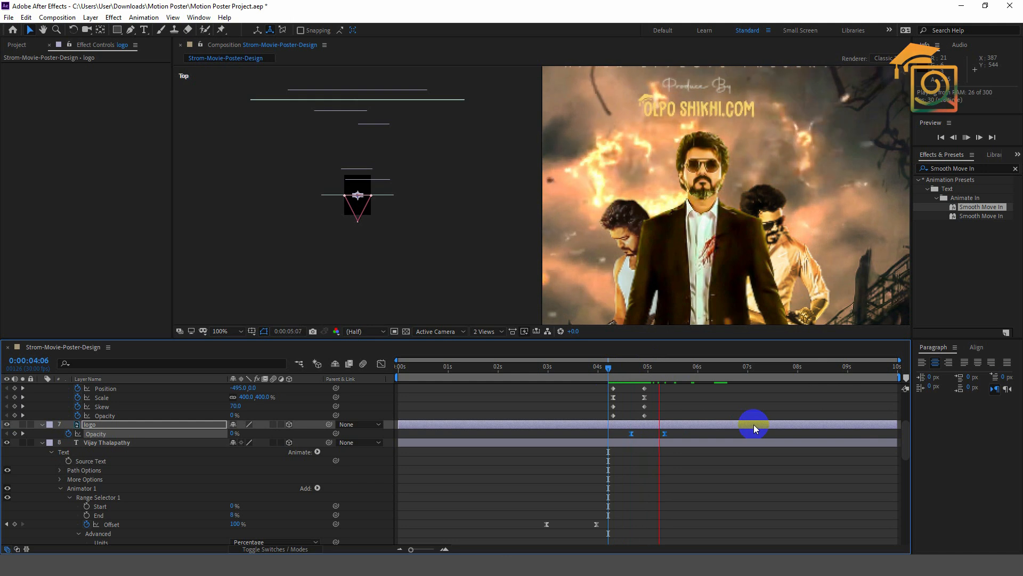
key("space")
Switch the composition to 1 View and fit the whole poster in the viewer.
scroll(666, 221, "down", 1)
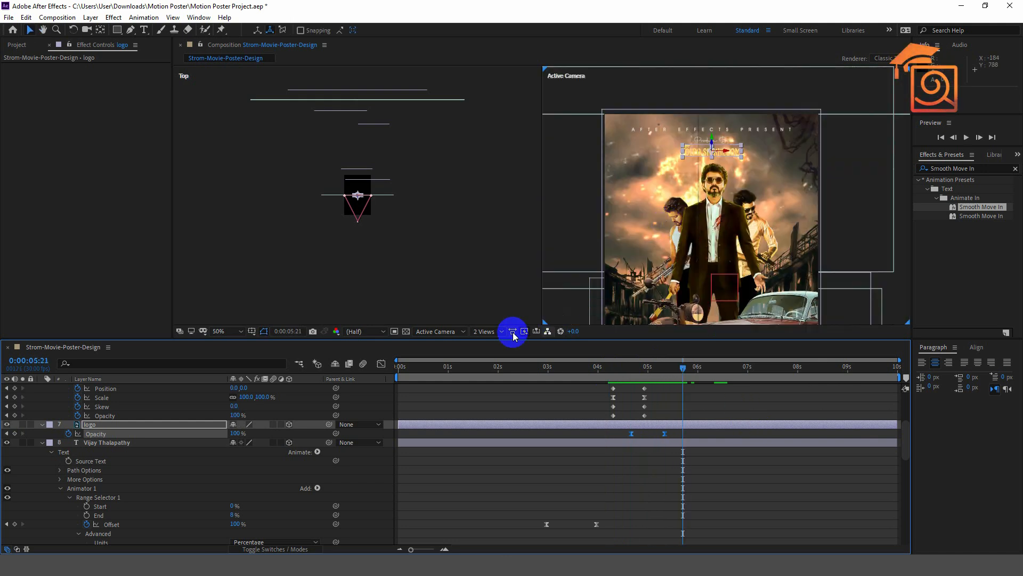
left_click(483, 331)
left_click(489, 340)
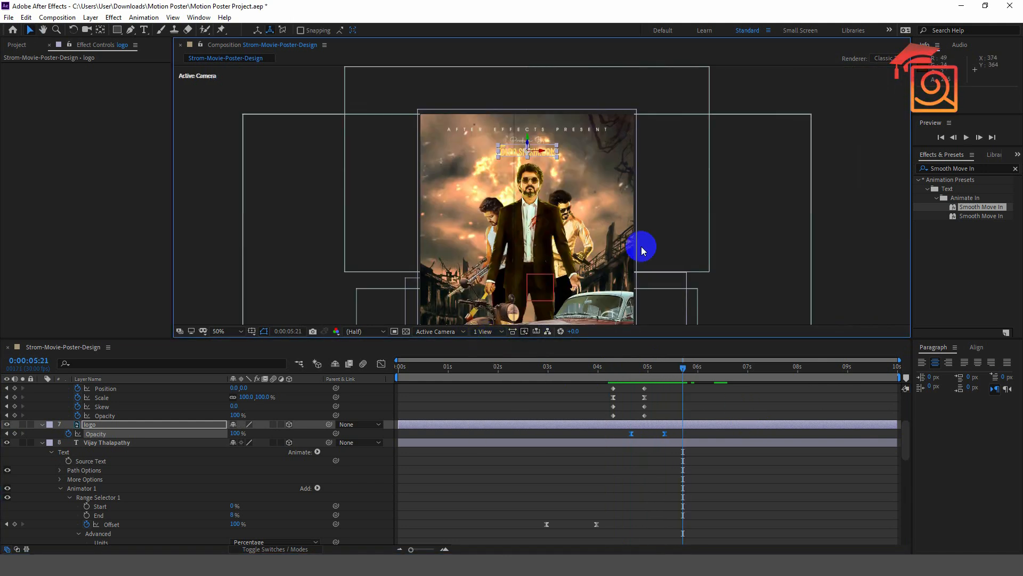
left_click(228, 331)
left_click(230, 343)
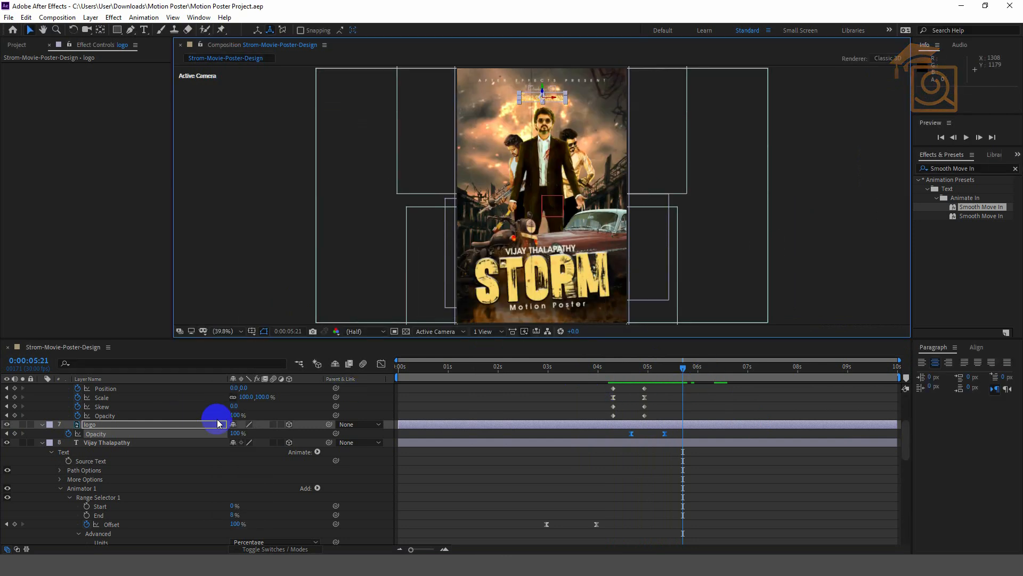
Collapse the expanded properties of all layers in the timeline and deselect the layers.
key("ctrl+a")
key("u")
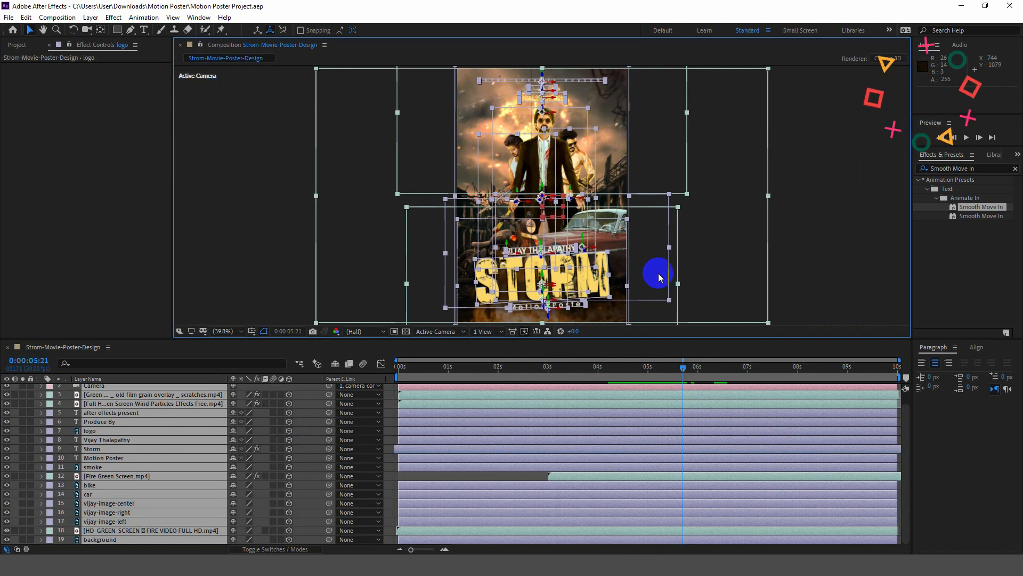
left_click(809, 193)
Scrub through the animation from 0:00:00:00 to 0:00:04:29 and save the project.
left_click_drag(692, 376, 285, 364)
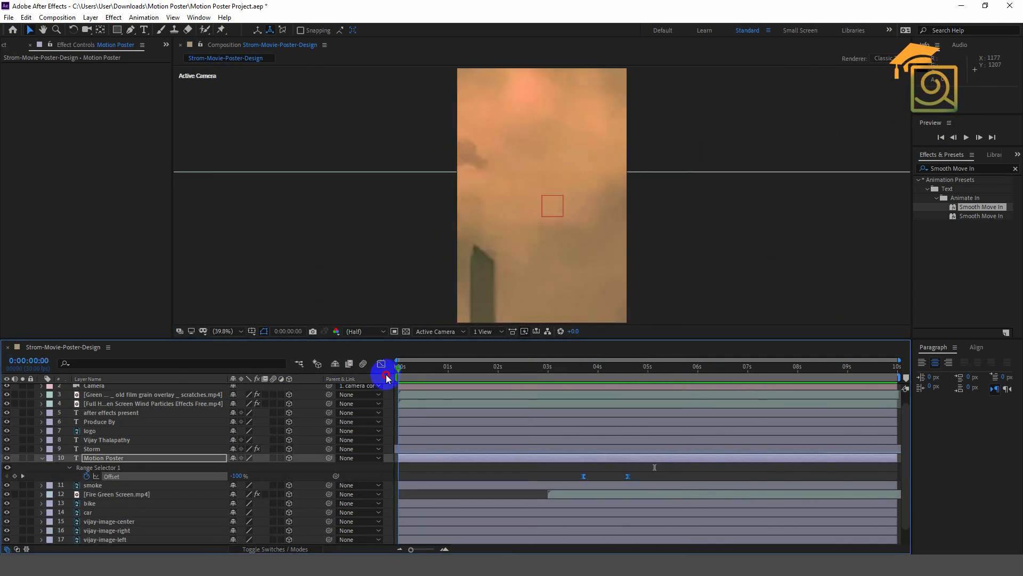
left_click_drag(385, 371, 639, 371)
key("ctrl+s")
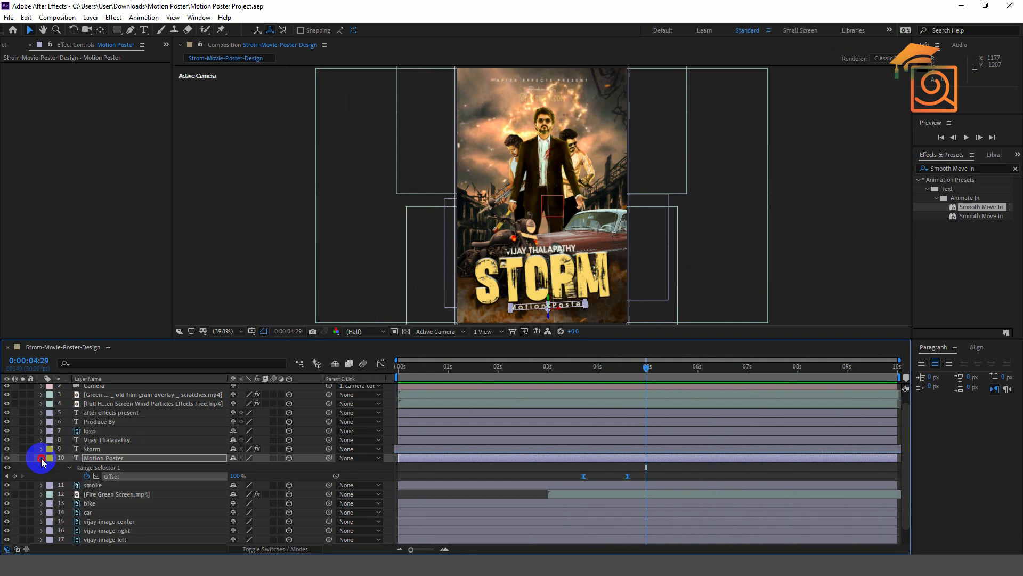
Collapse the Motion Poster text layer's properties and send the composition to the Adobe Media Encoder queue.
left_click(41, 458)
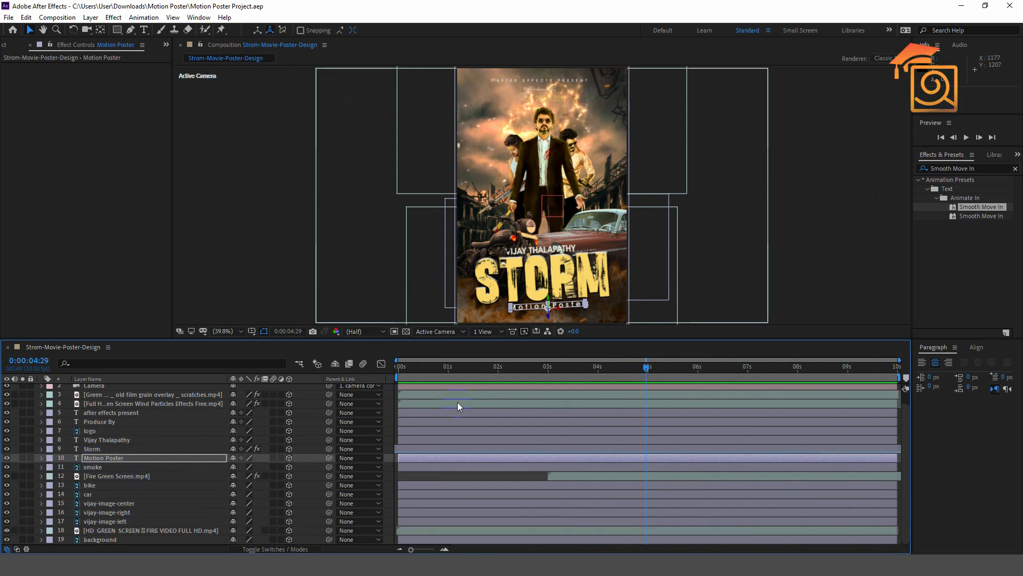
left_click(57, 17)
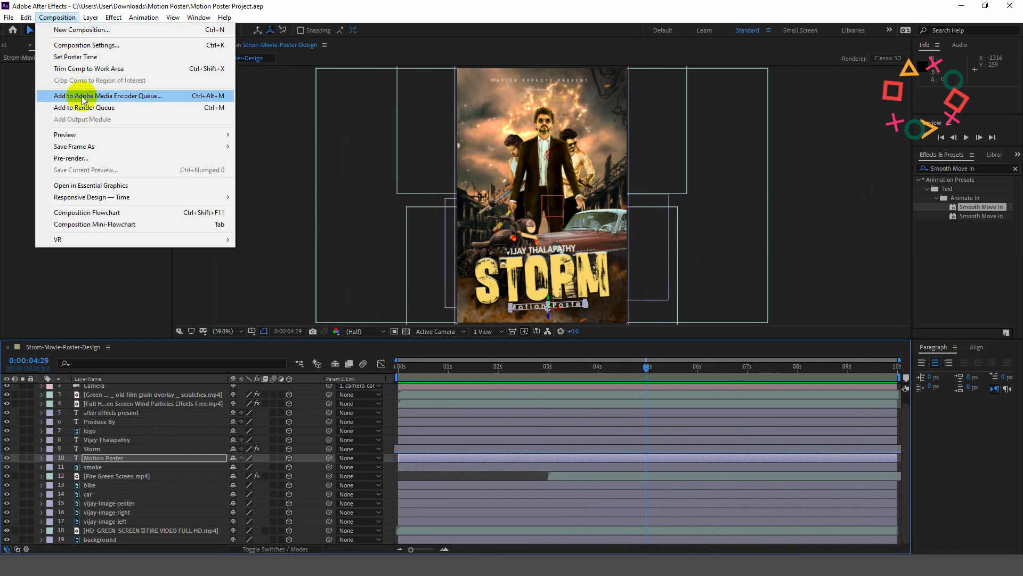
left_click(116, 98)
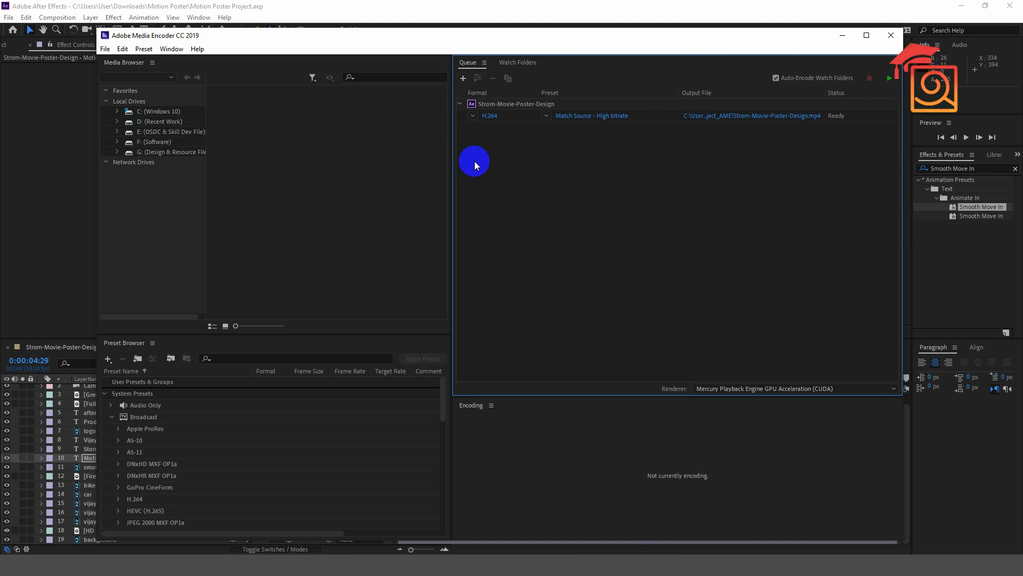
Open the export settings of the queued Strom-Movie-Poster-Design composition and choose H.264 as the format.
left_click(487, 118)
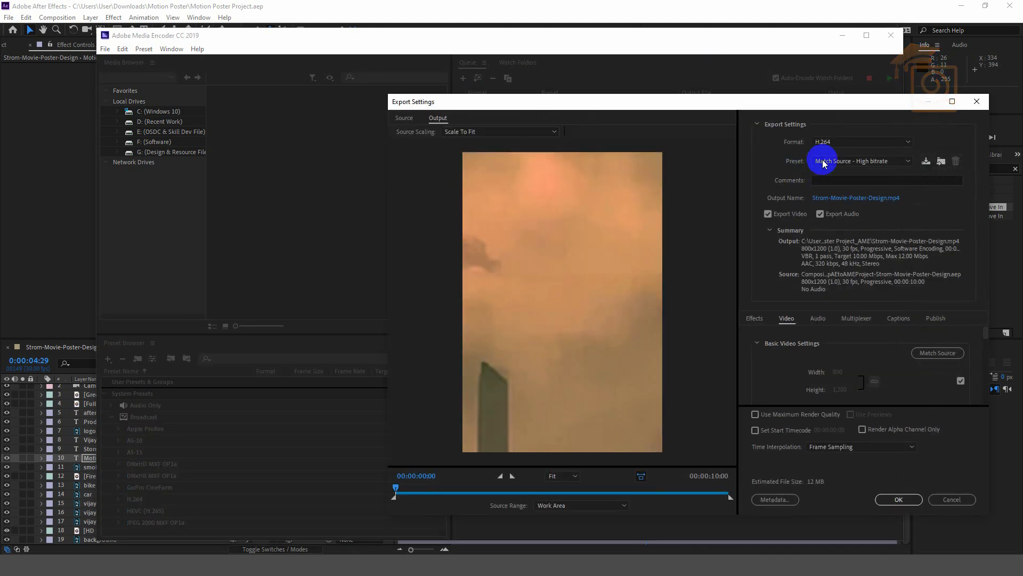
left_click(824, 143)
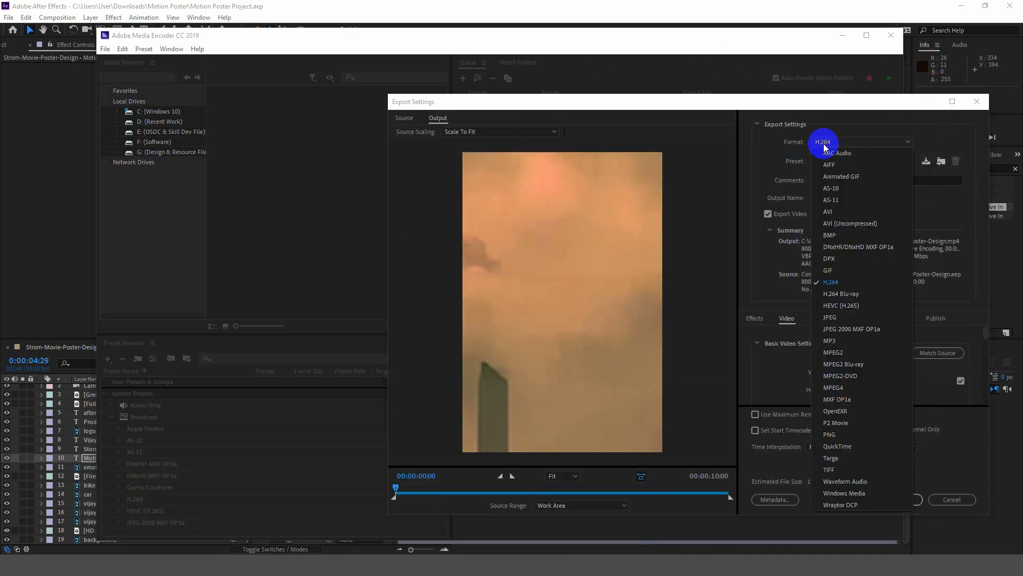
left_click(829, 283)
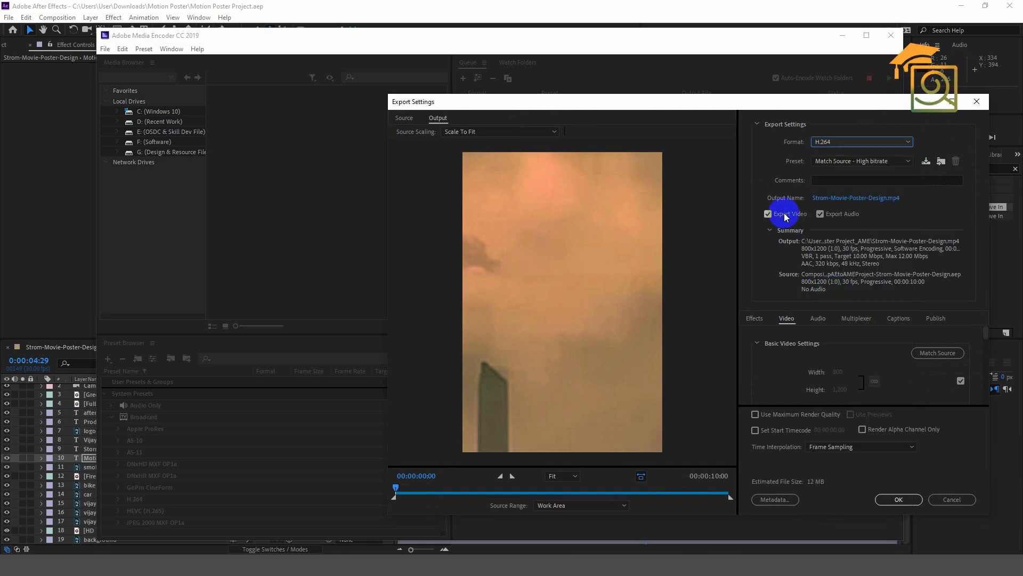
Set the output file to Strom-Movie-Poster-Design.mp4 in the Motion Poster folder, one level above Motion Poster Project_AME.
left_click(853, 200)
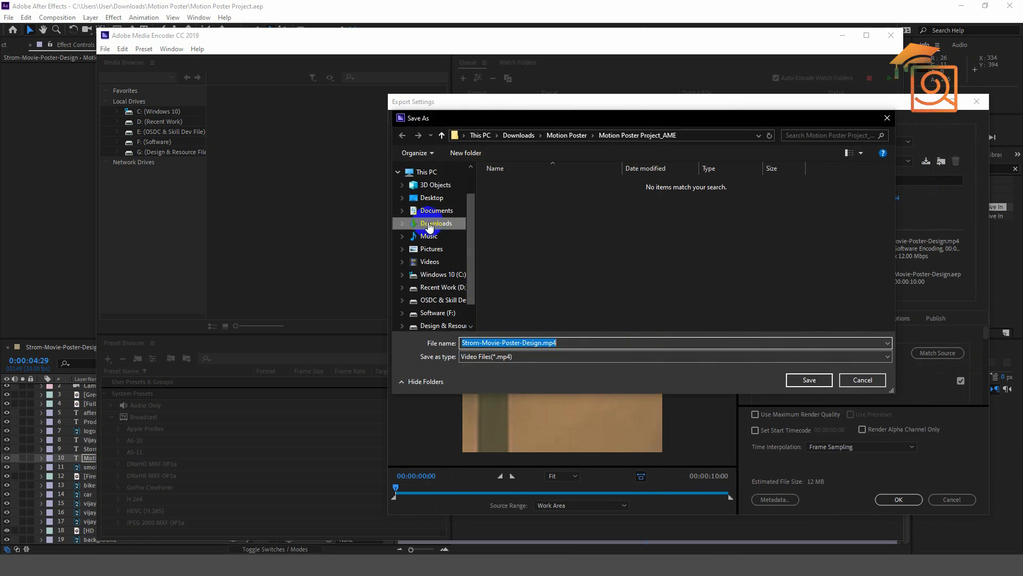
left_click(442, 134)
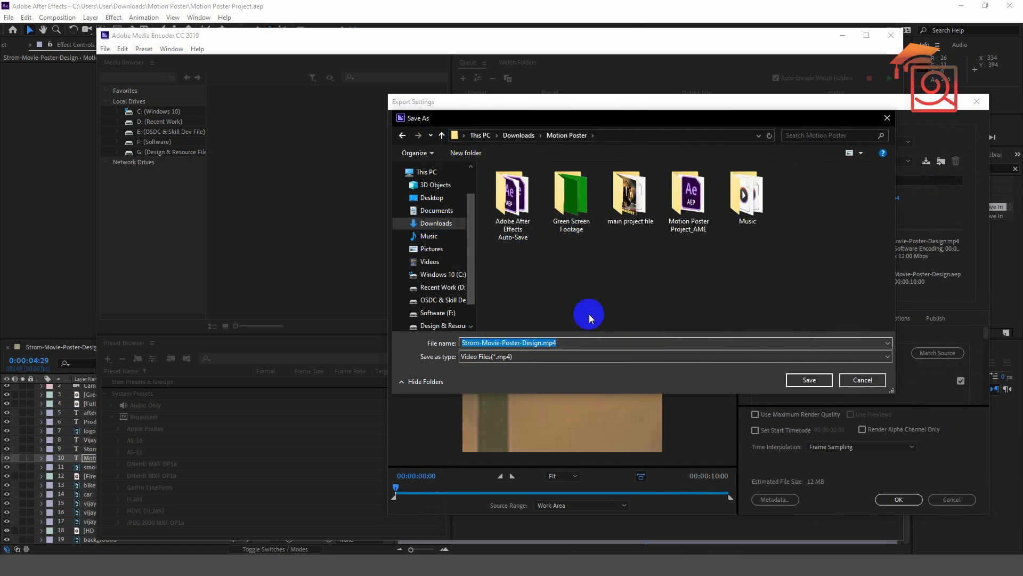
left_click(809, 380)
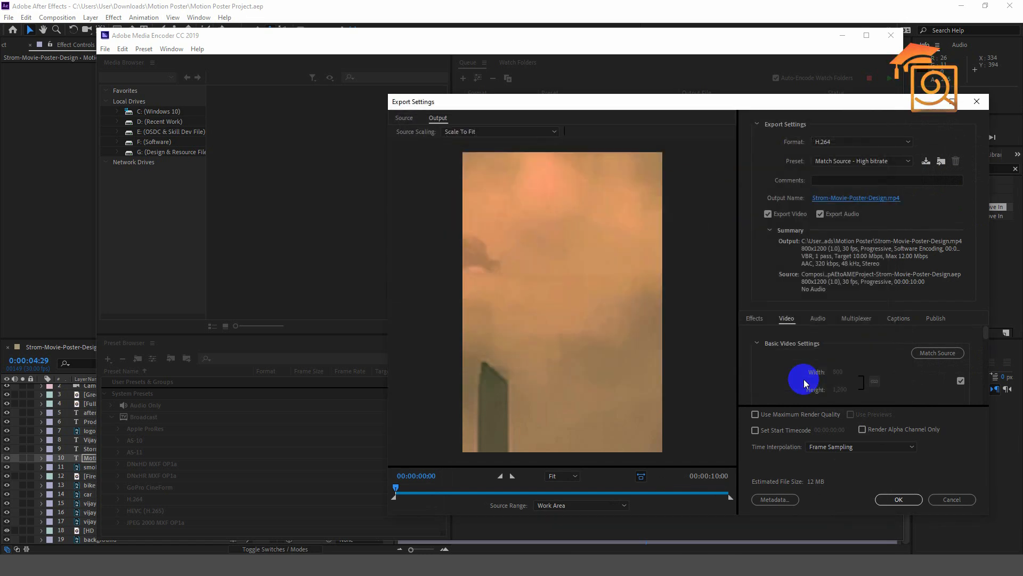
Enable Use Maximum Render Quality, accept the export settings and start encoding the queue.
scroll(815, 373, "down", 1)
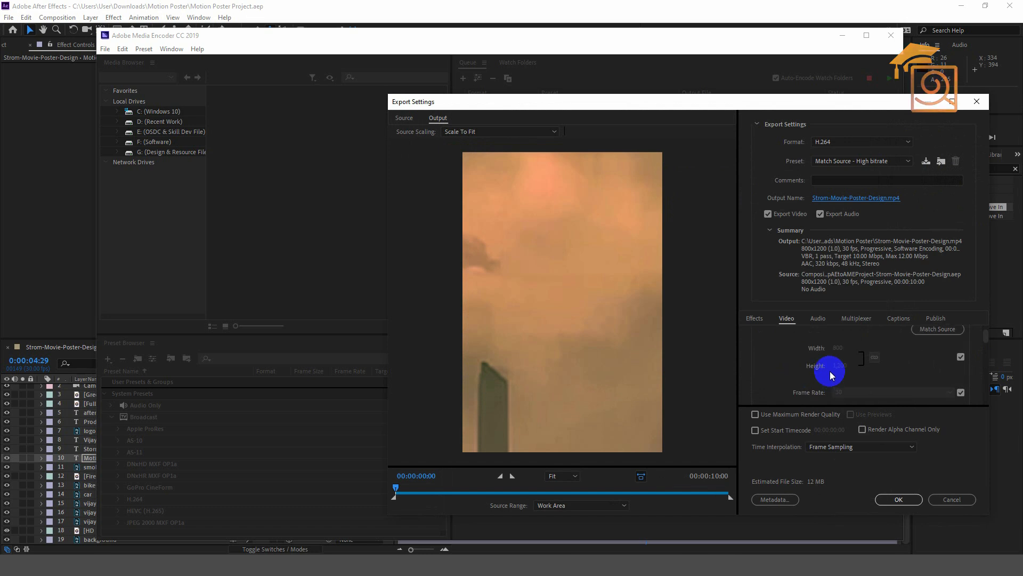
left_click(772, 417)
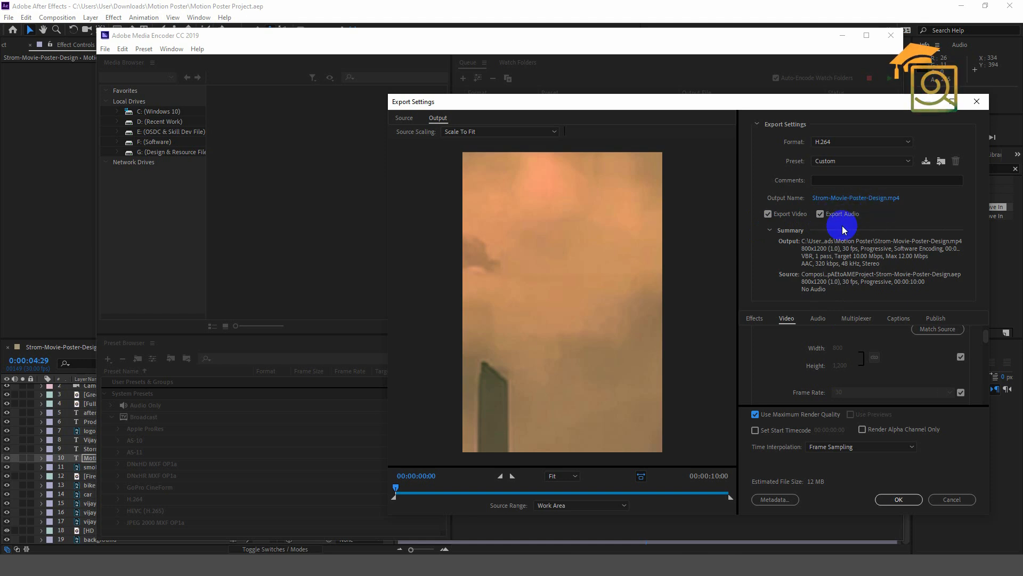
left_click(897, 500)
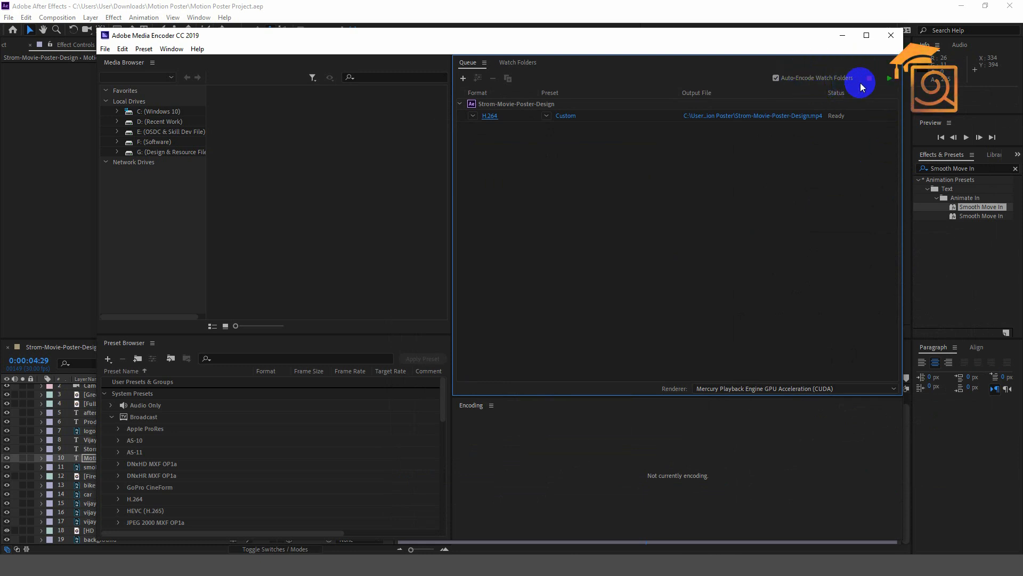
left_click(890, 79)
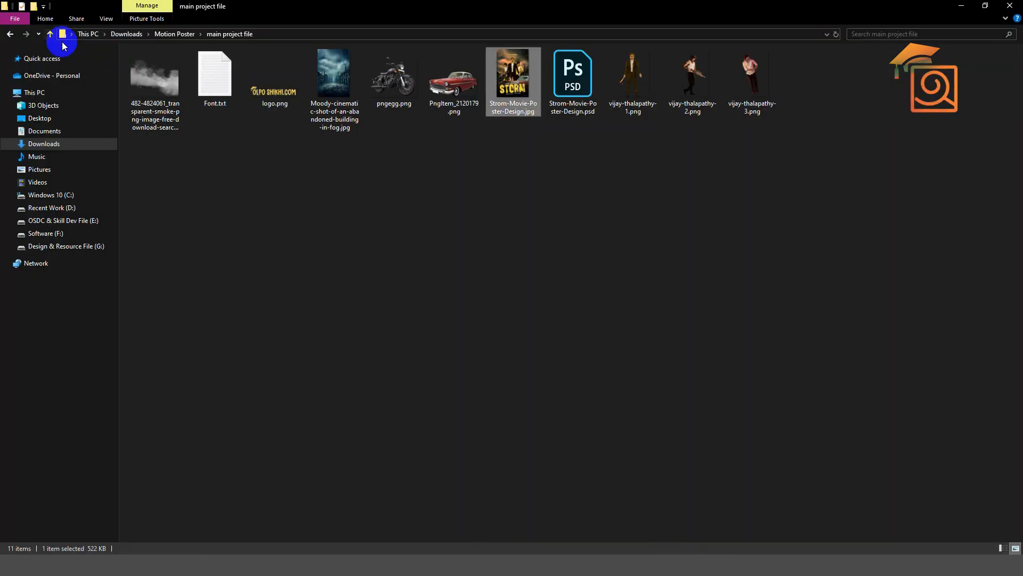
Switch to File Explorer, go up to the Motion Poster folder and play the rendered Strom-Movie-Poster-Design.mp4.
left_click(50, 34)
left_click(490, 176)
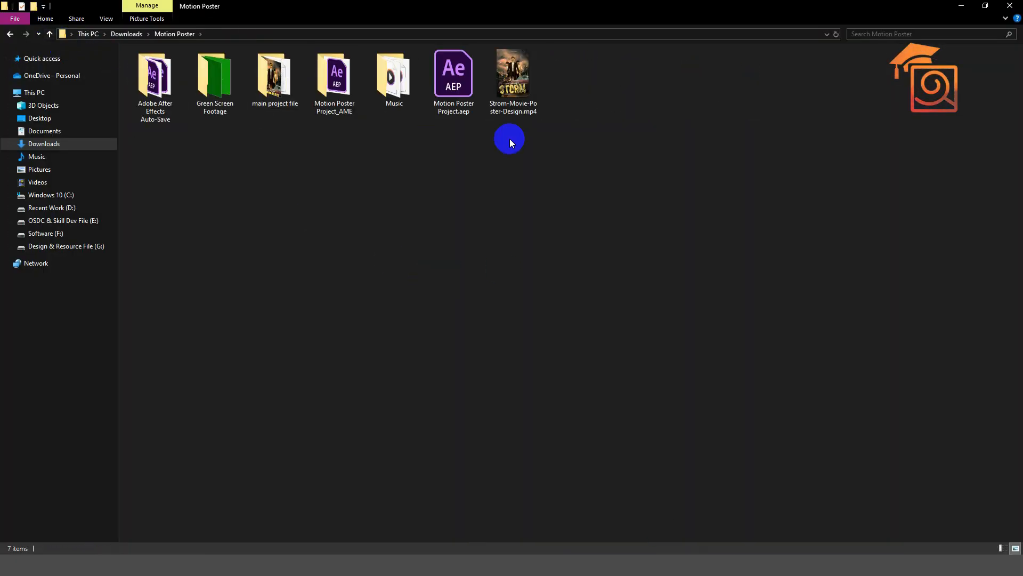
double_click(520, 62)
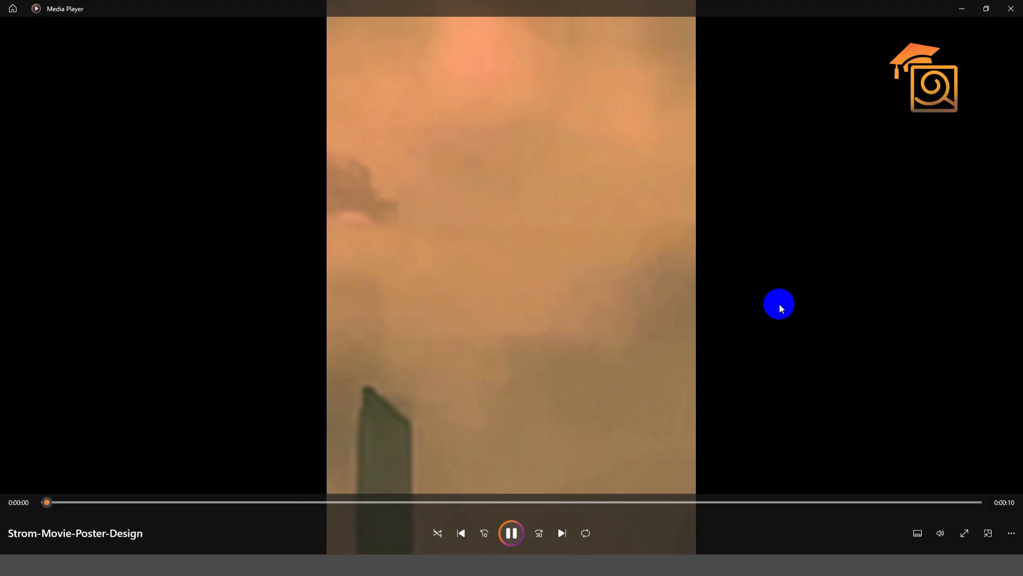